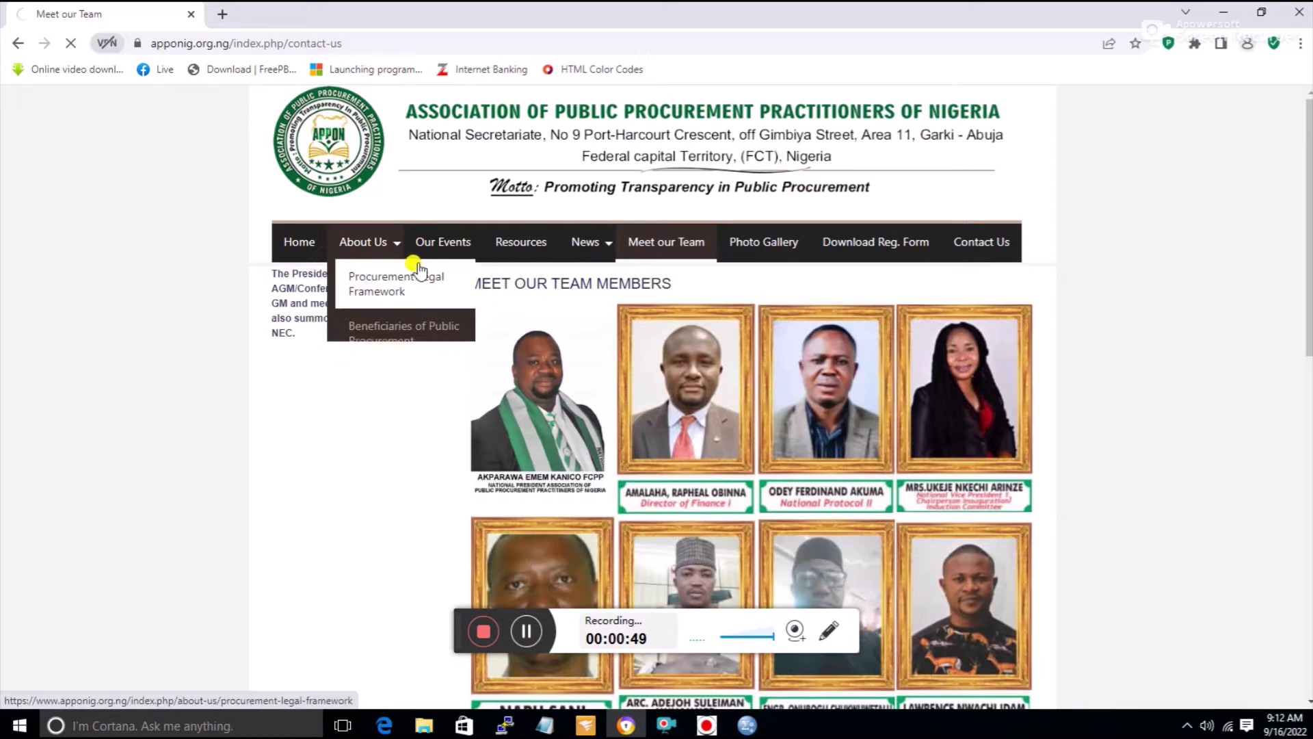
Step: Load the APPON Home page and scroll down through its sections and back up
left_click(400, 281)
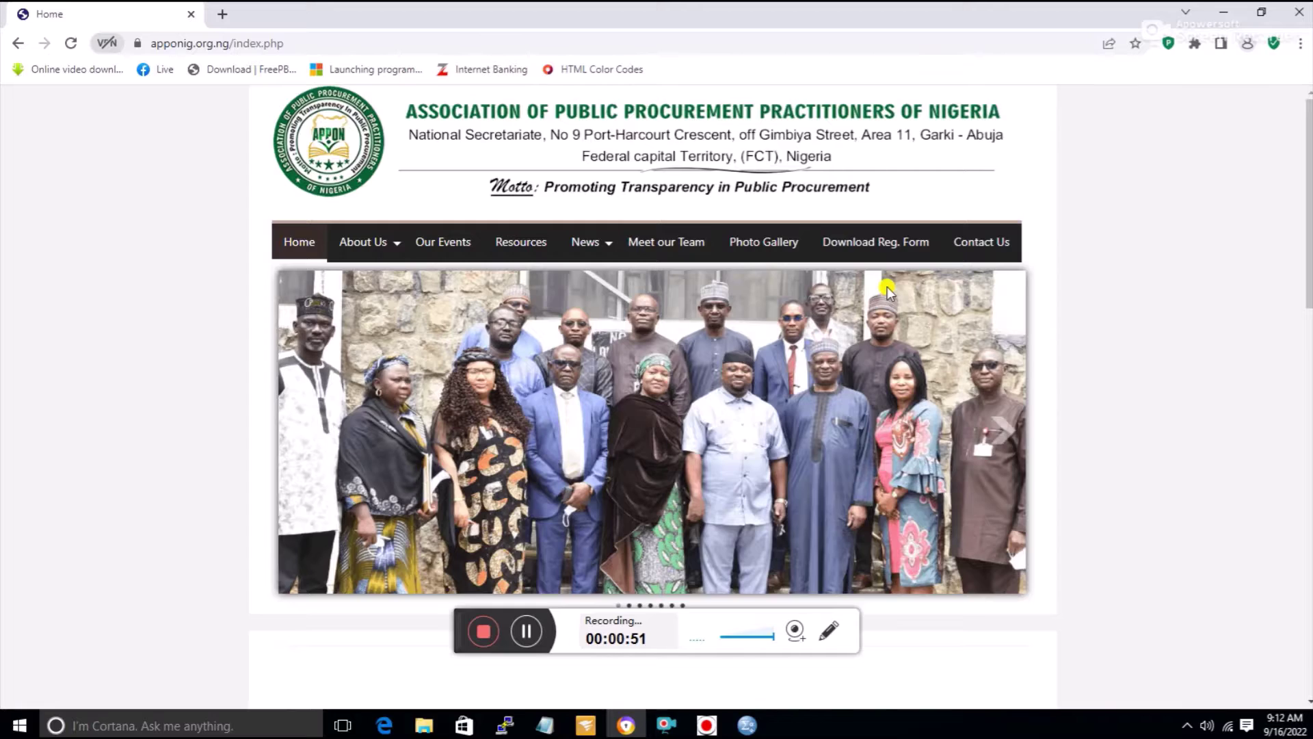
scroll(896, 341, "down", 6)
scroll(901, 357, "down", 10)
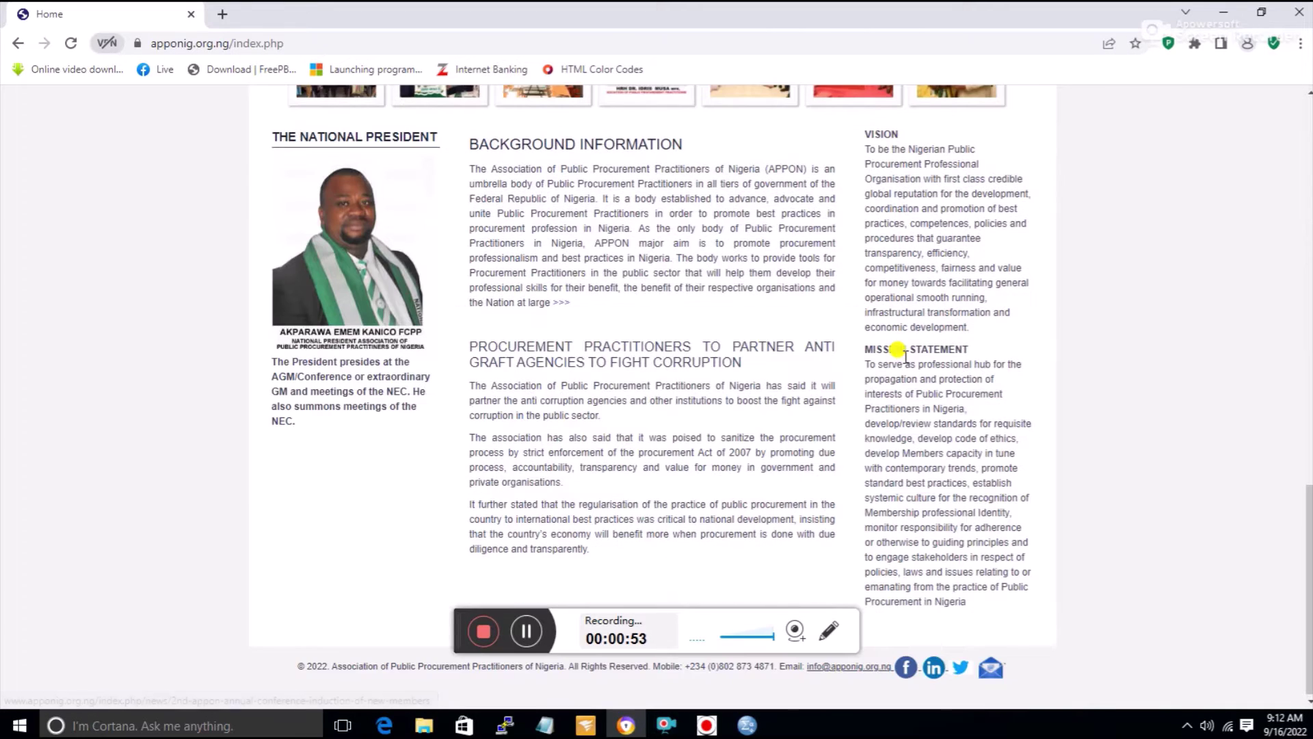
scroll(902, 362, "up", 15)
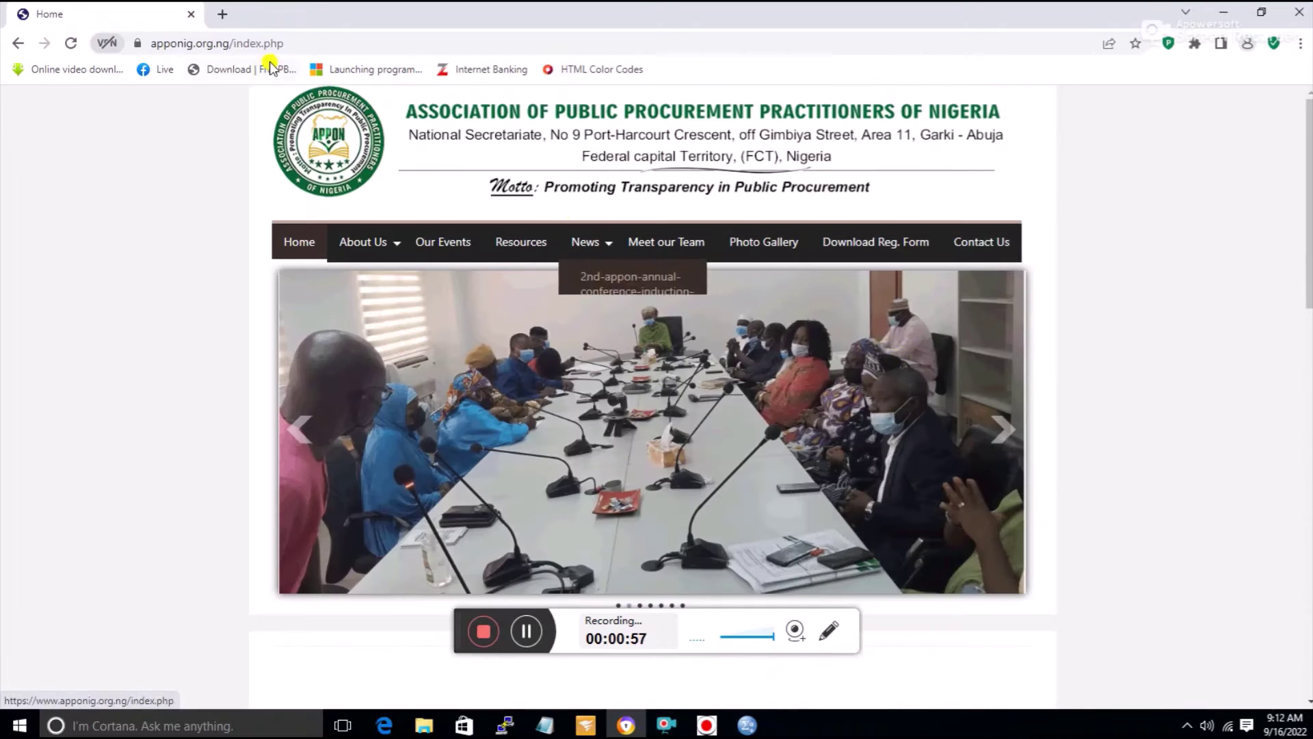
left_click(317, 34)
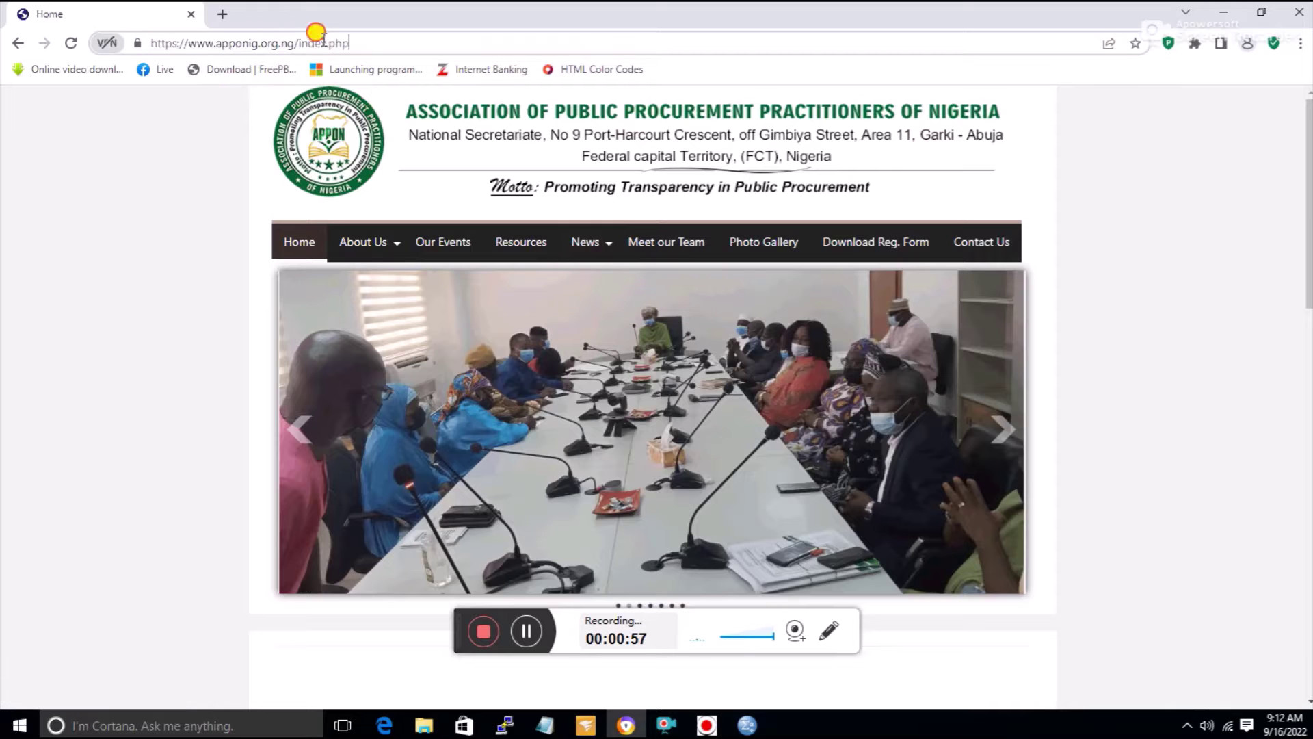
Step: Change the site address to /administrator to reach the back-end login page
key("BackSpace")
key("BackSpace")
key("BackSpace")
key("BackSpace")
key("BackSpace")
key("BackSpace")
key("BackSpace")
key("BackSpace")
key("BackSpace")
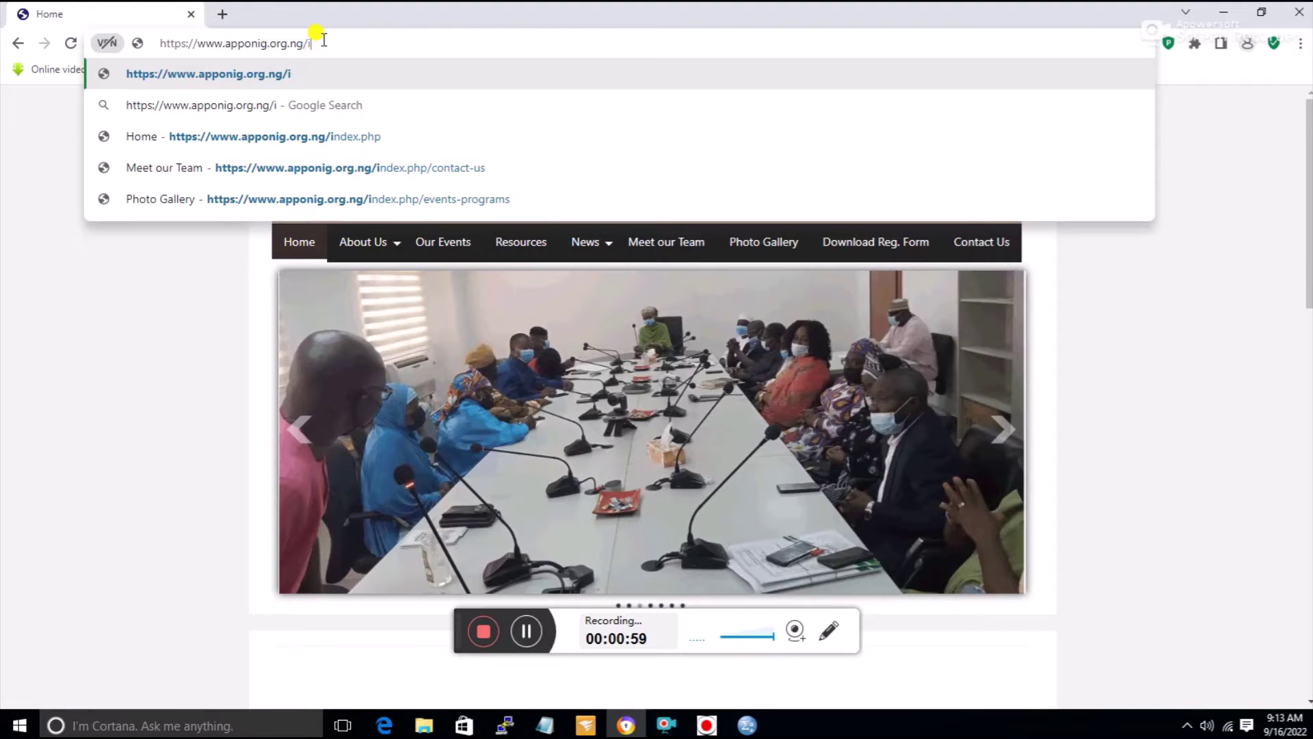
type("adminsi")
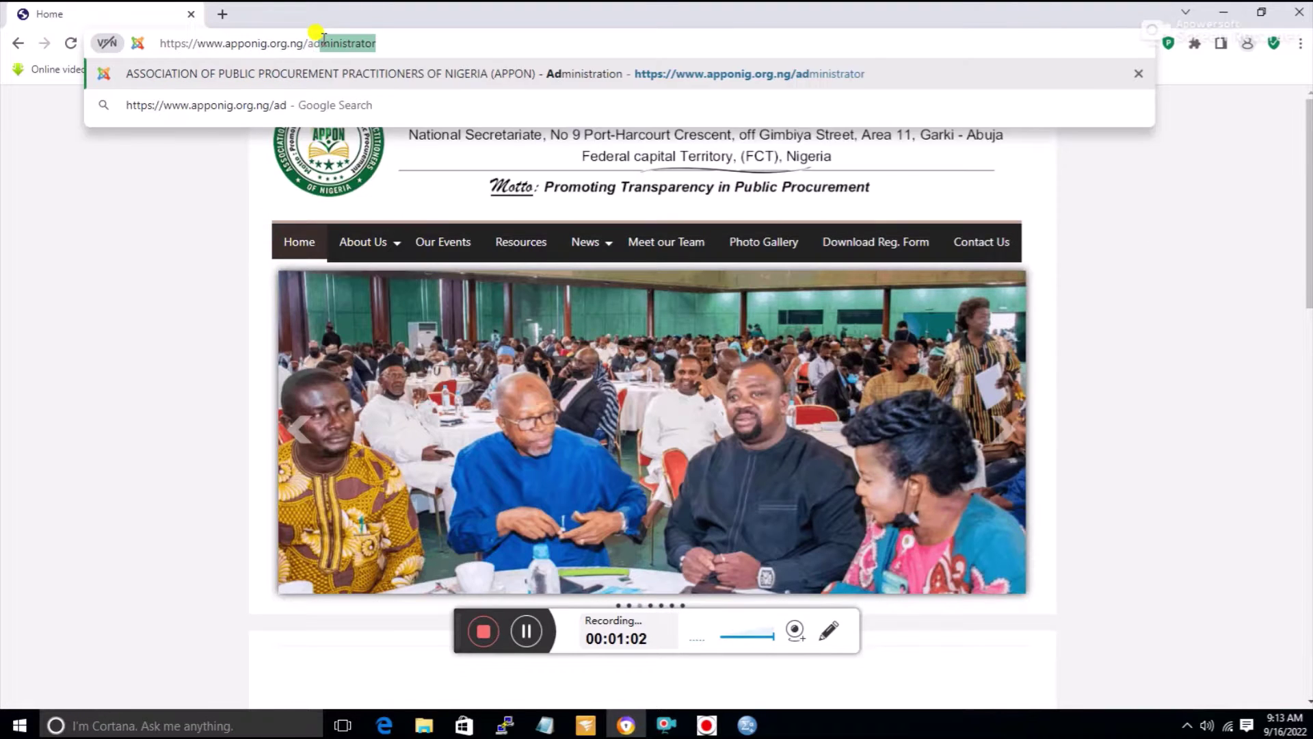
key("BackSpace")
key("BackSpace")
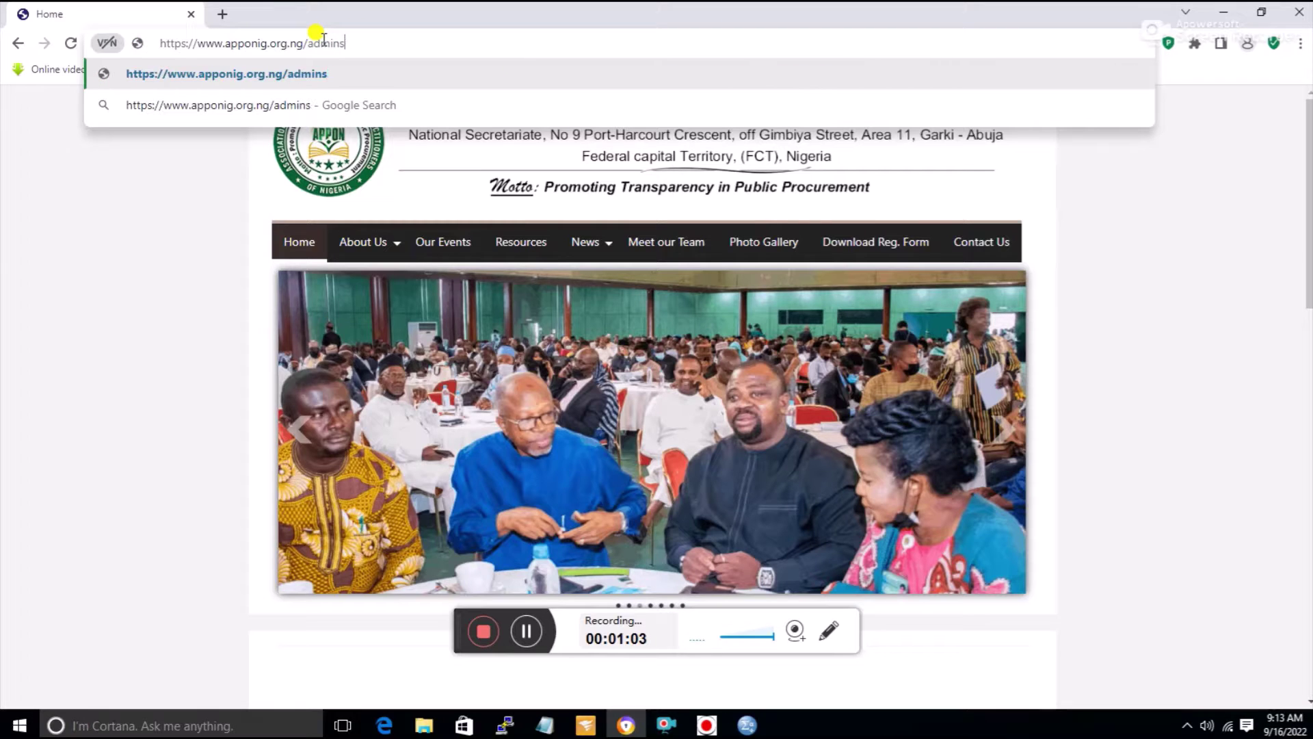
type("istrator")
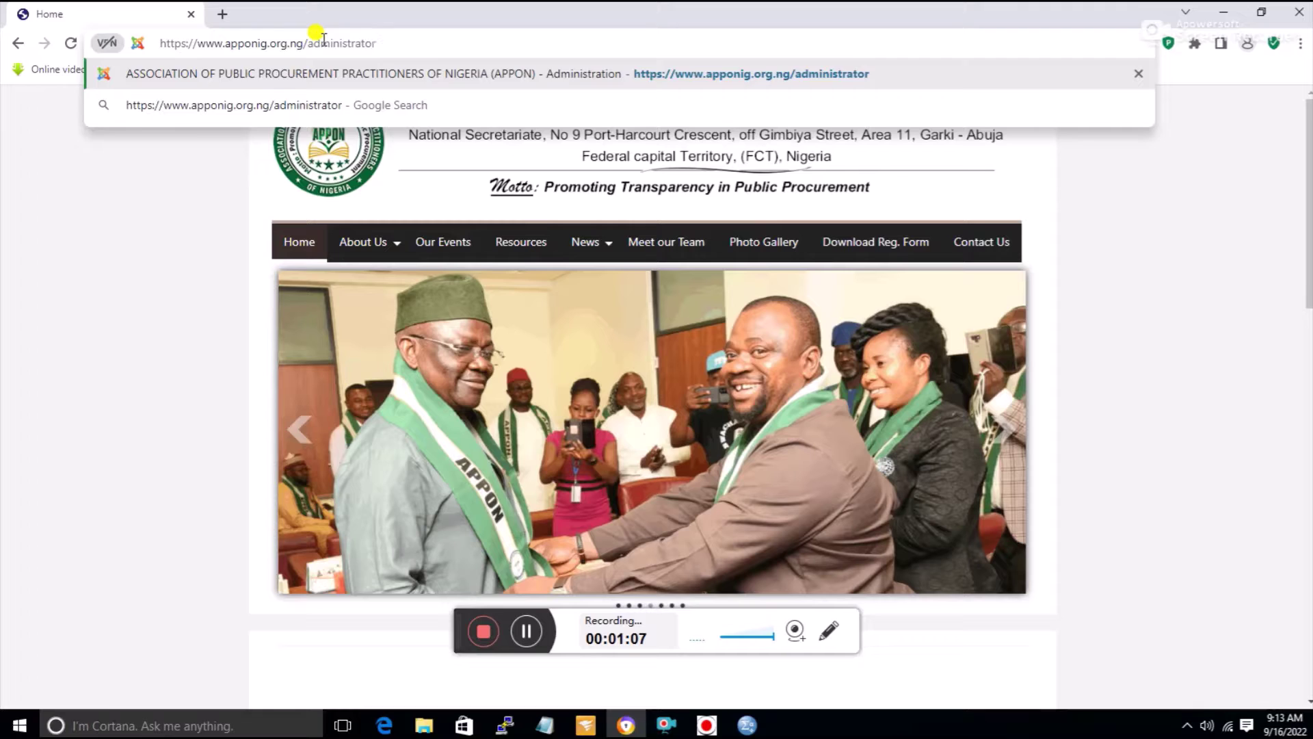
key("Return")
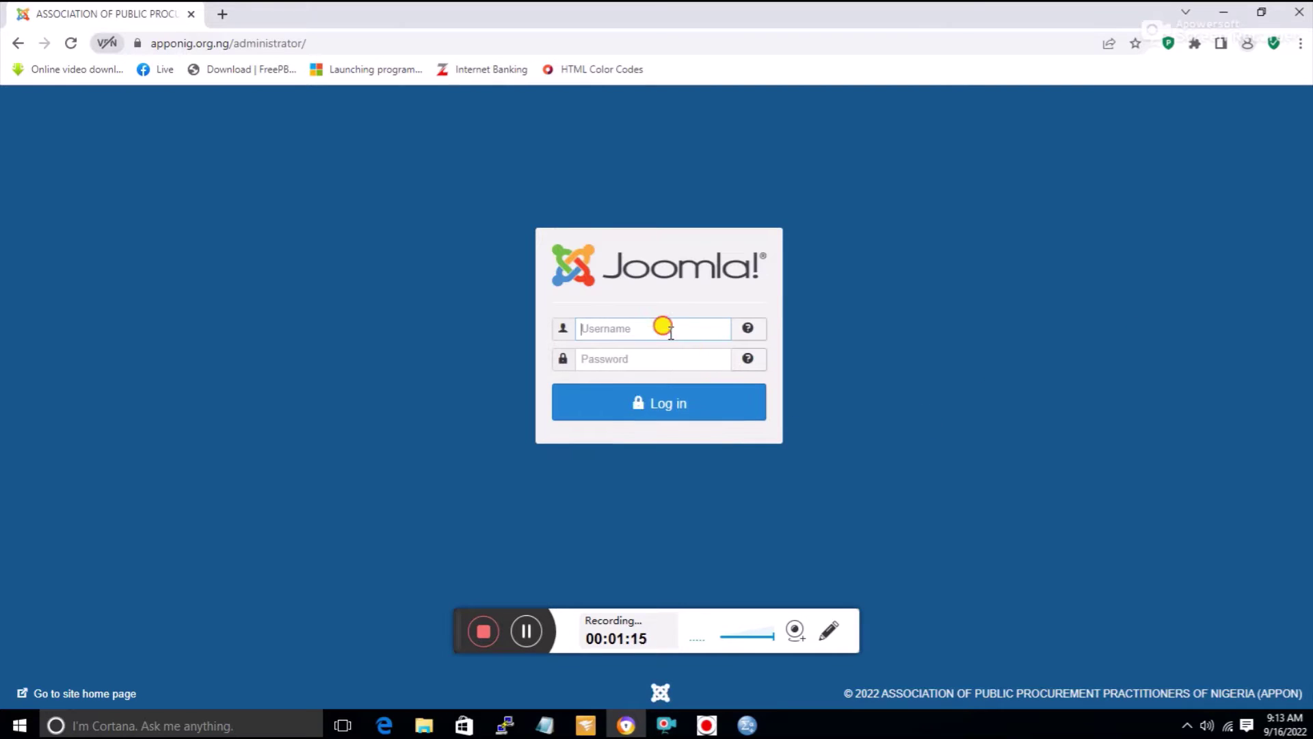
Step: Log in to the administrator back end with the administrator username and password
left_click(667, 329)
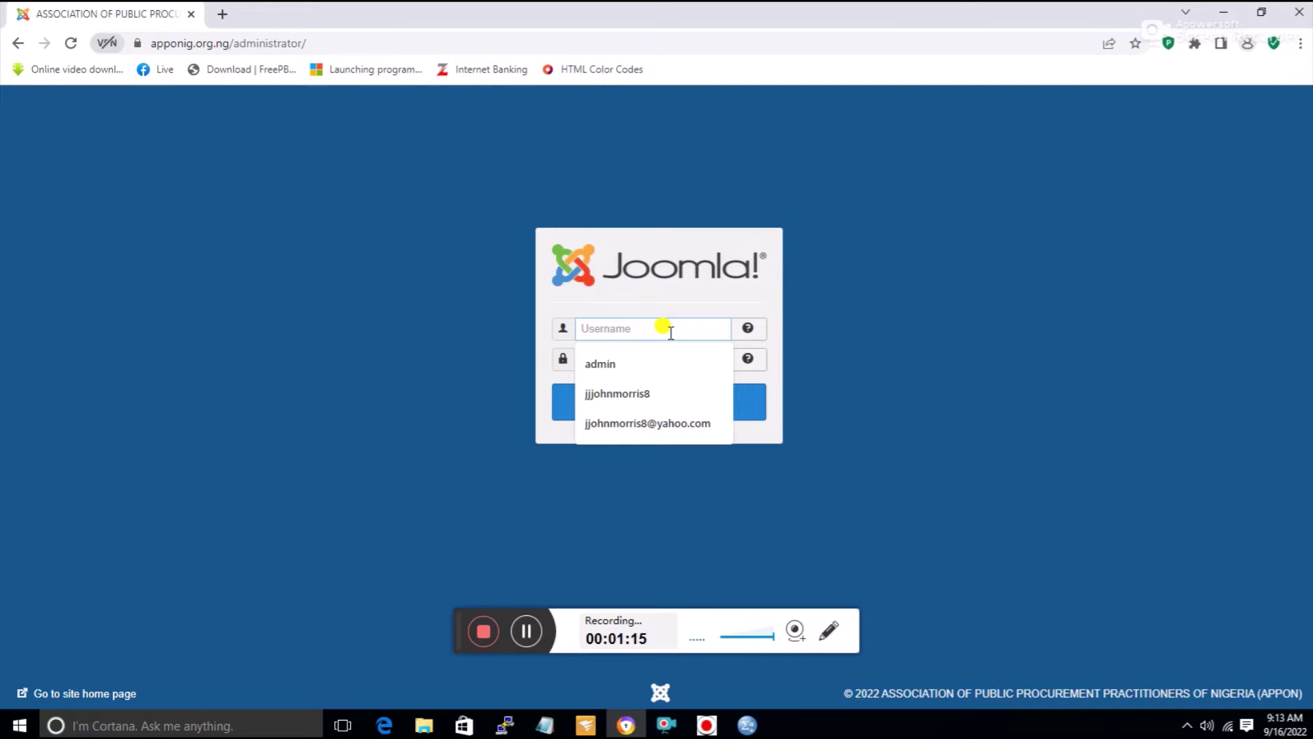
type("admin")
key("Tab")
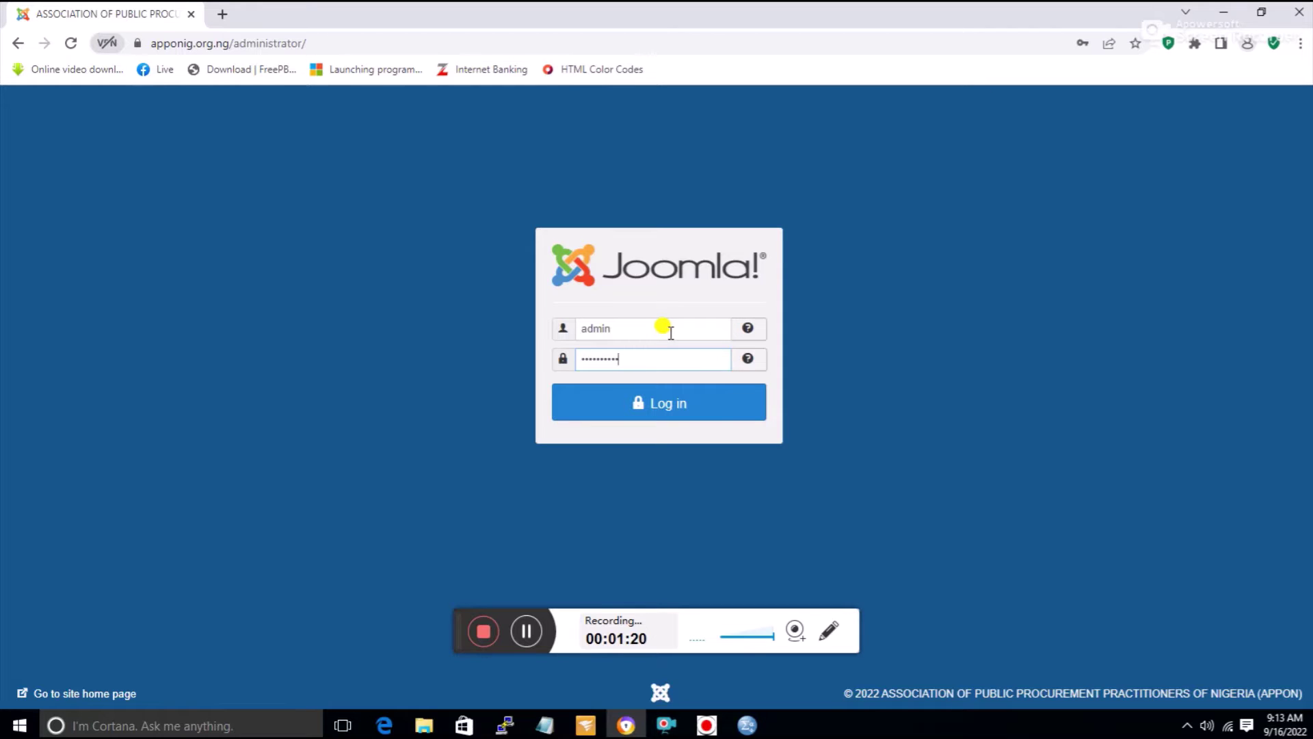
left_click(665, 407)
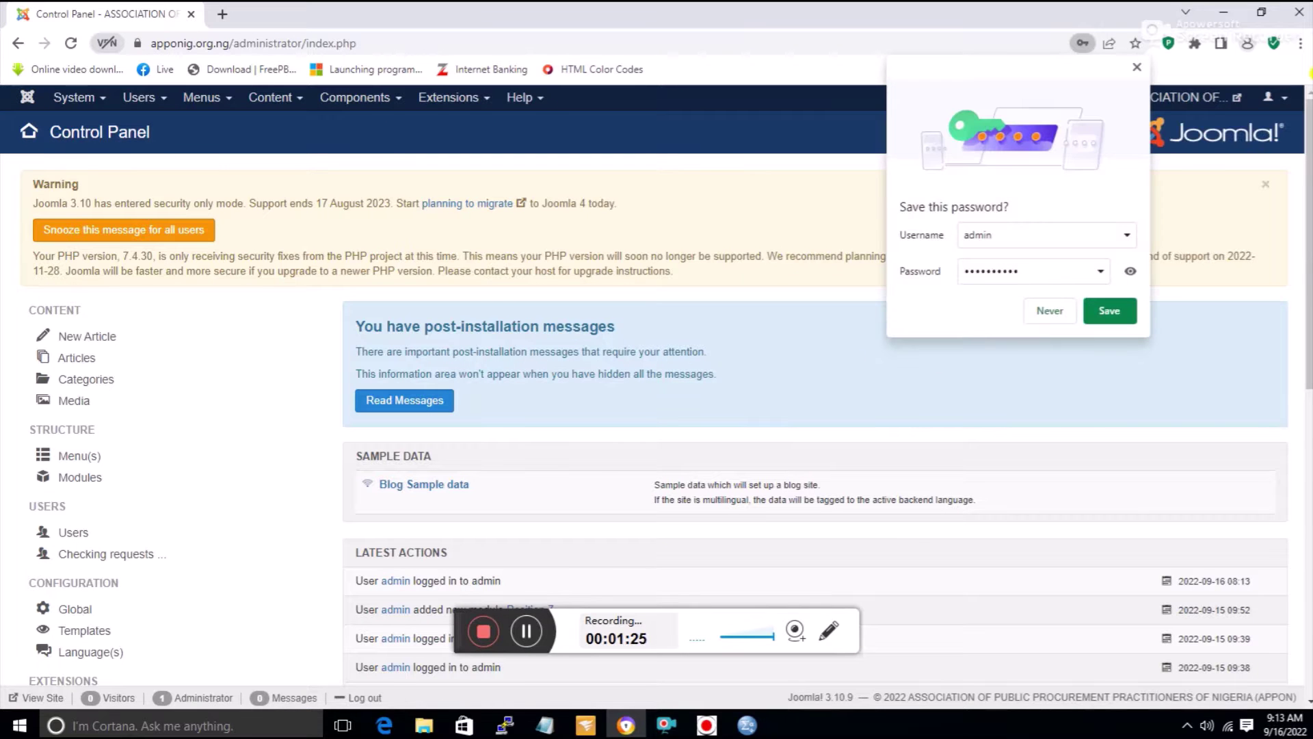
Step: Save the login in the browser and open the live site, scrolling to the National President section
left_click(1109, 310)
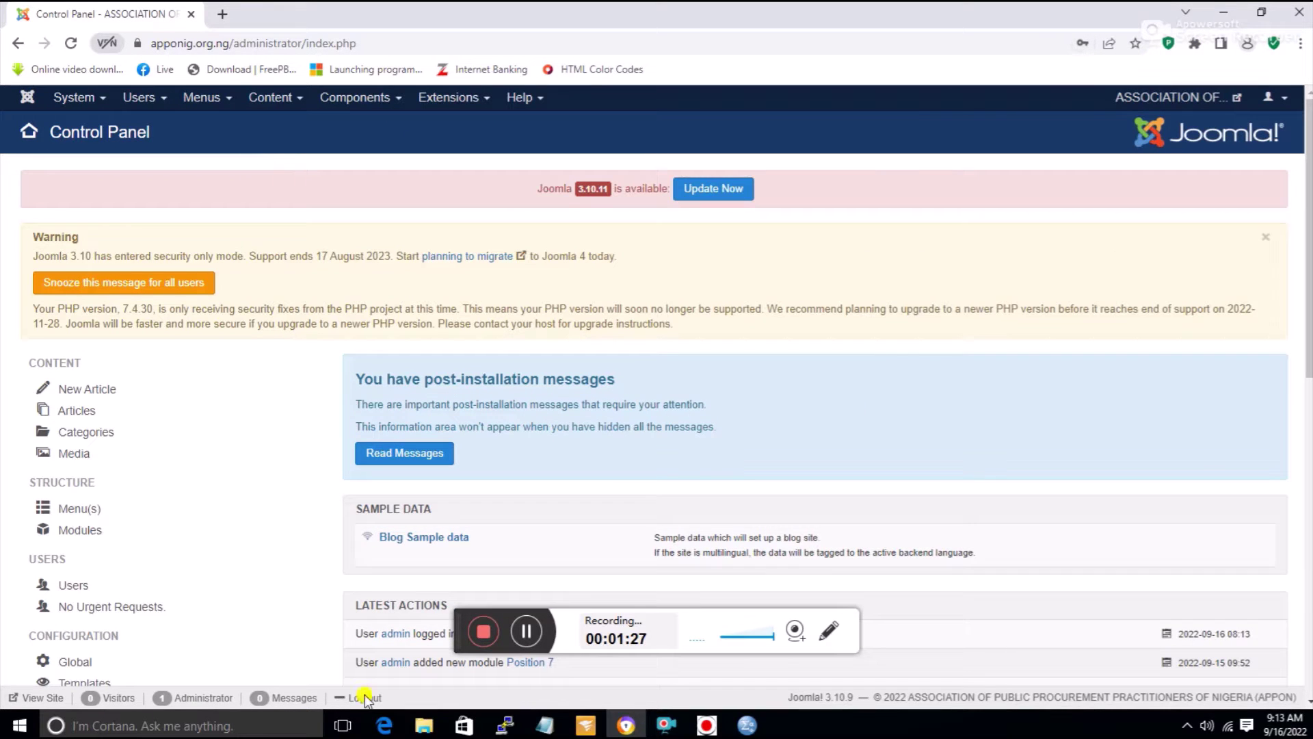
left_click(1176, 98)
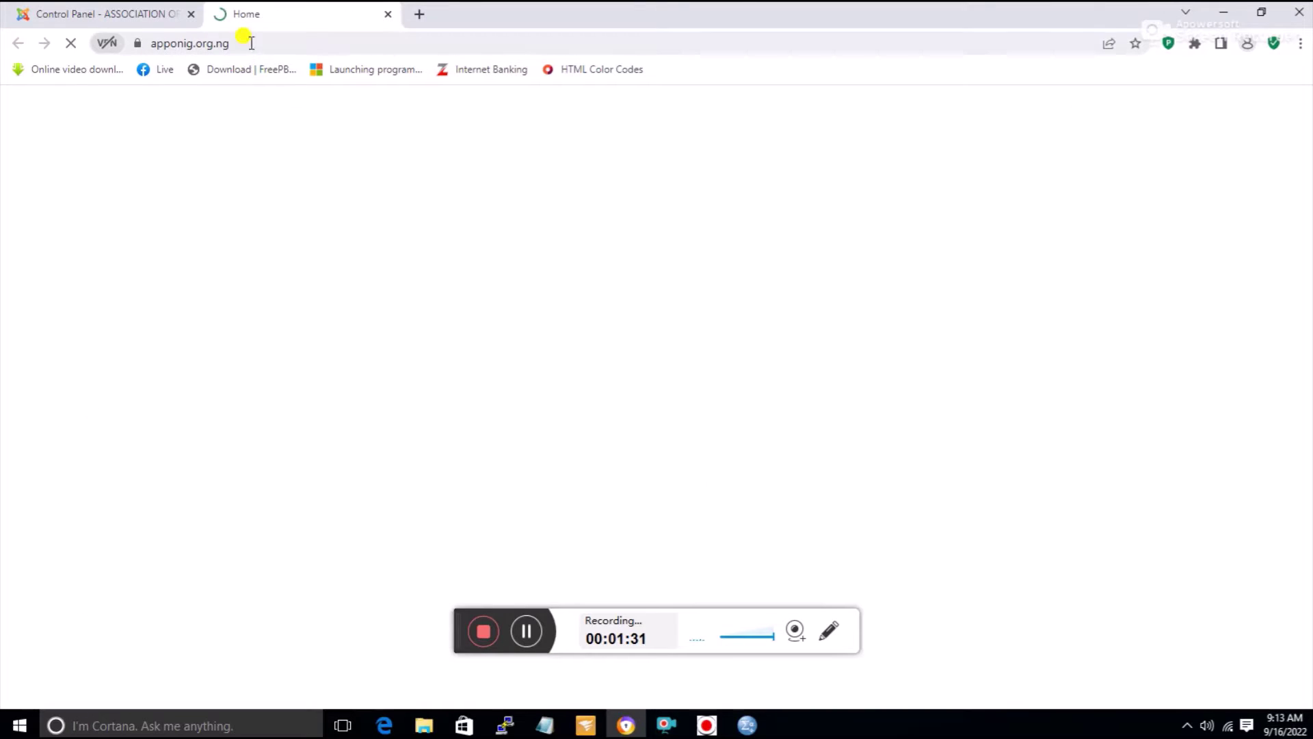
scroll(684, 273, "down", 15)
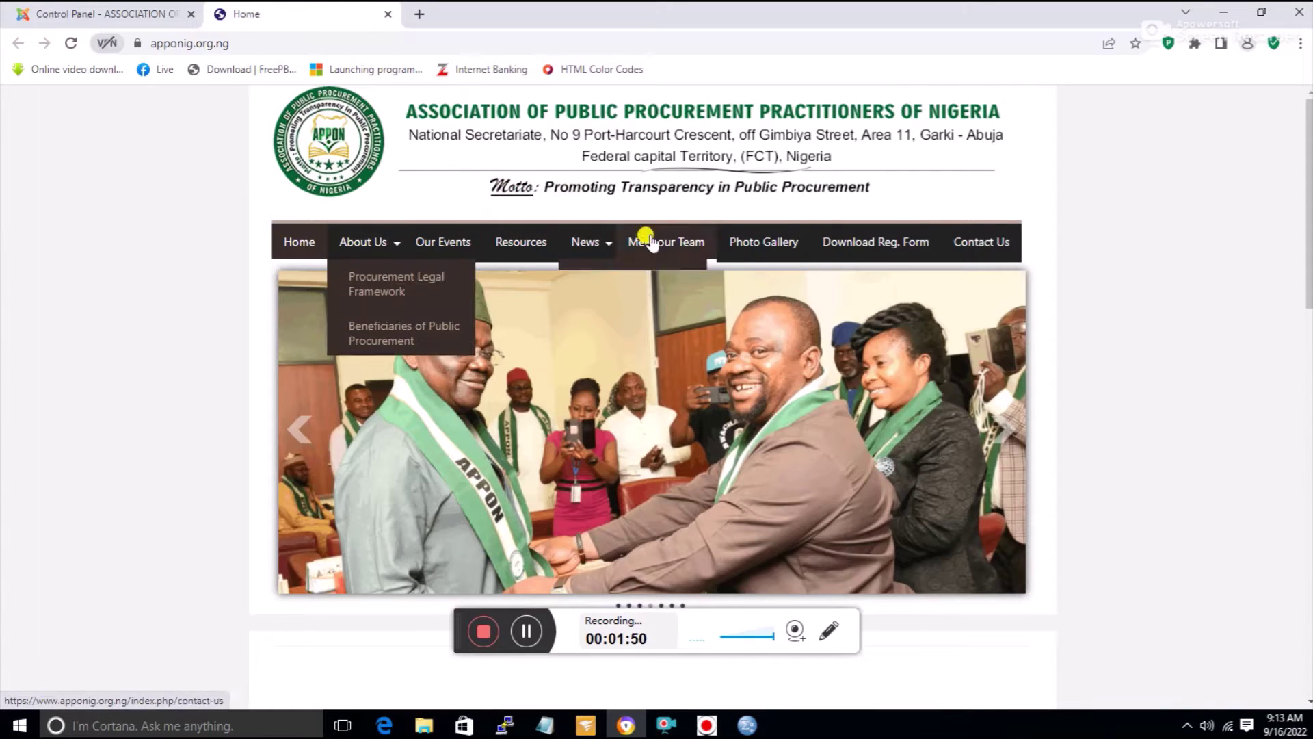
scroll(562, 318, "down", 2)
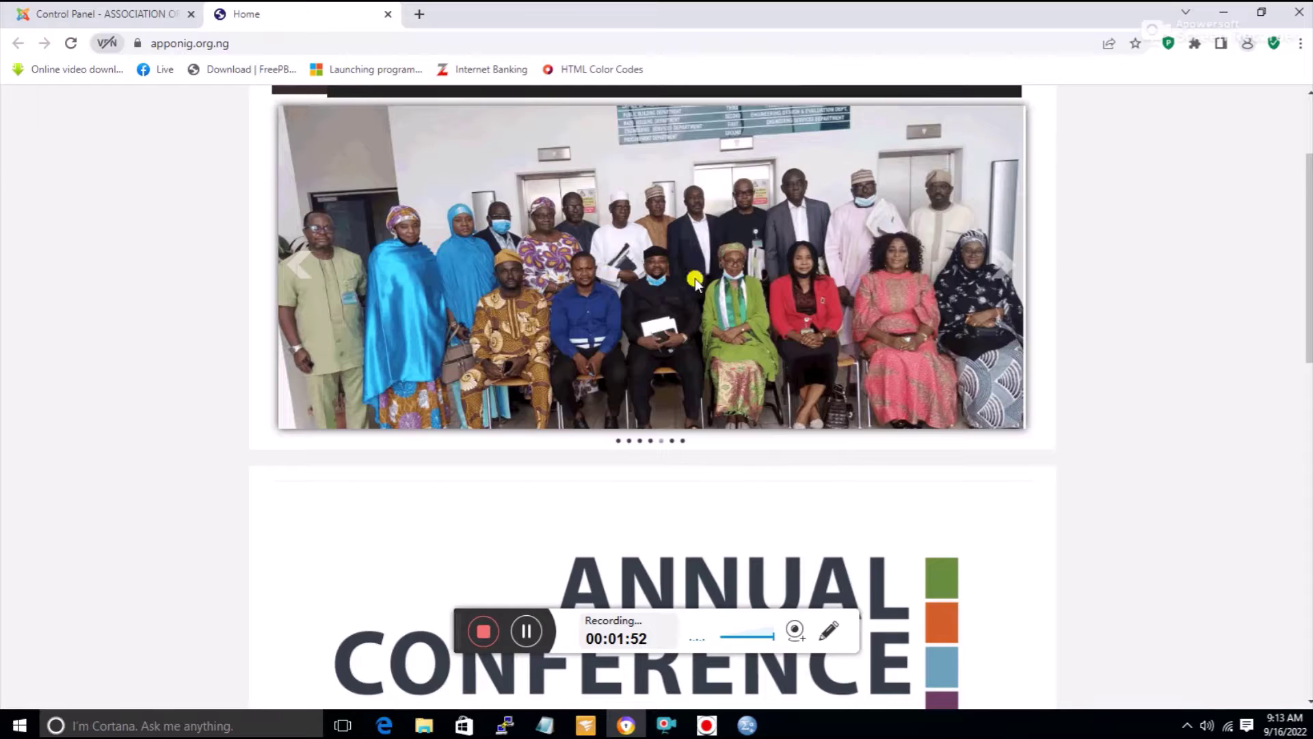
scroll(718, 287, "down", 4)
scroll(718, 293, "down", 3)
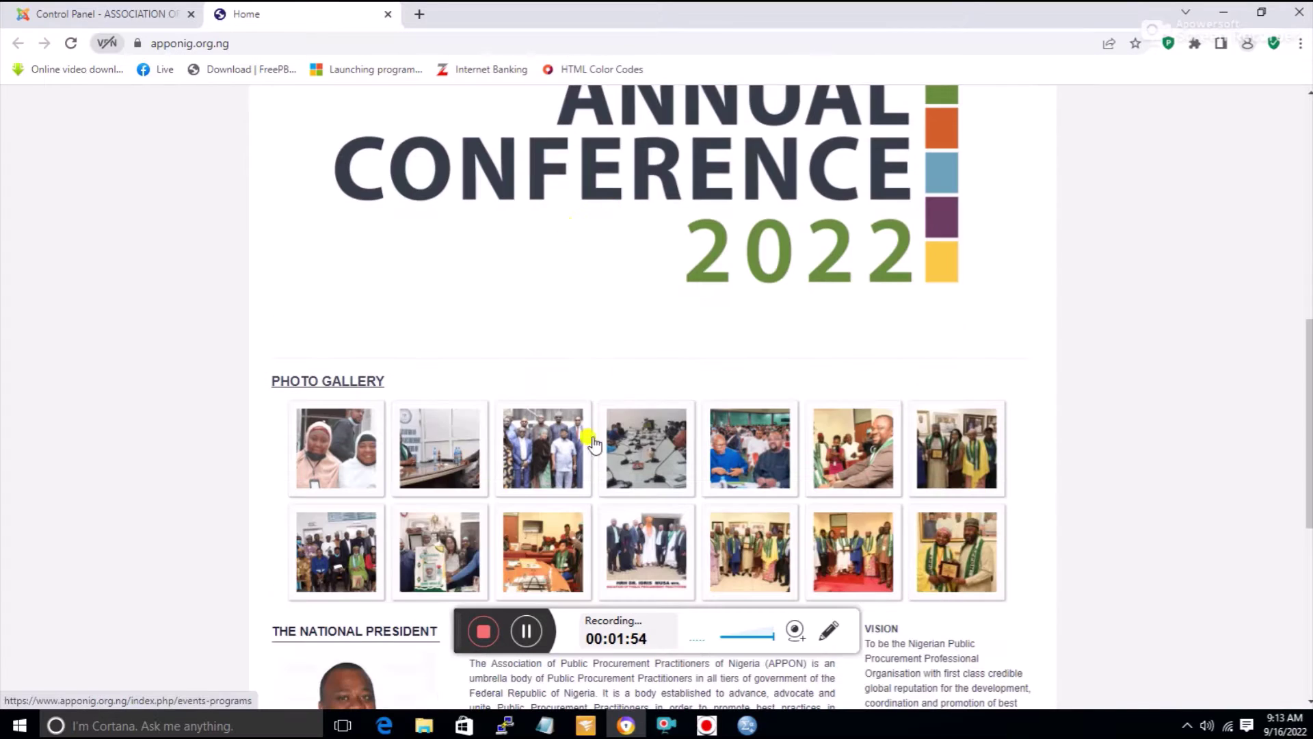
scroll(625, 475, "down", 4)
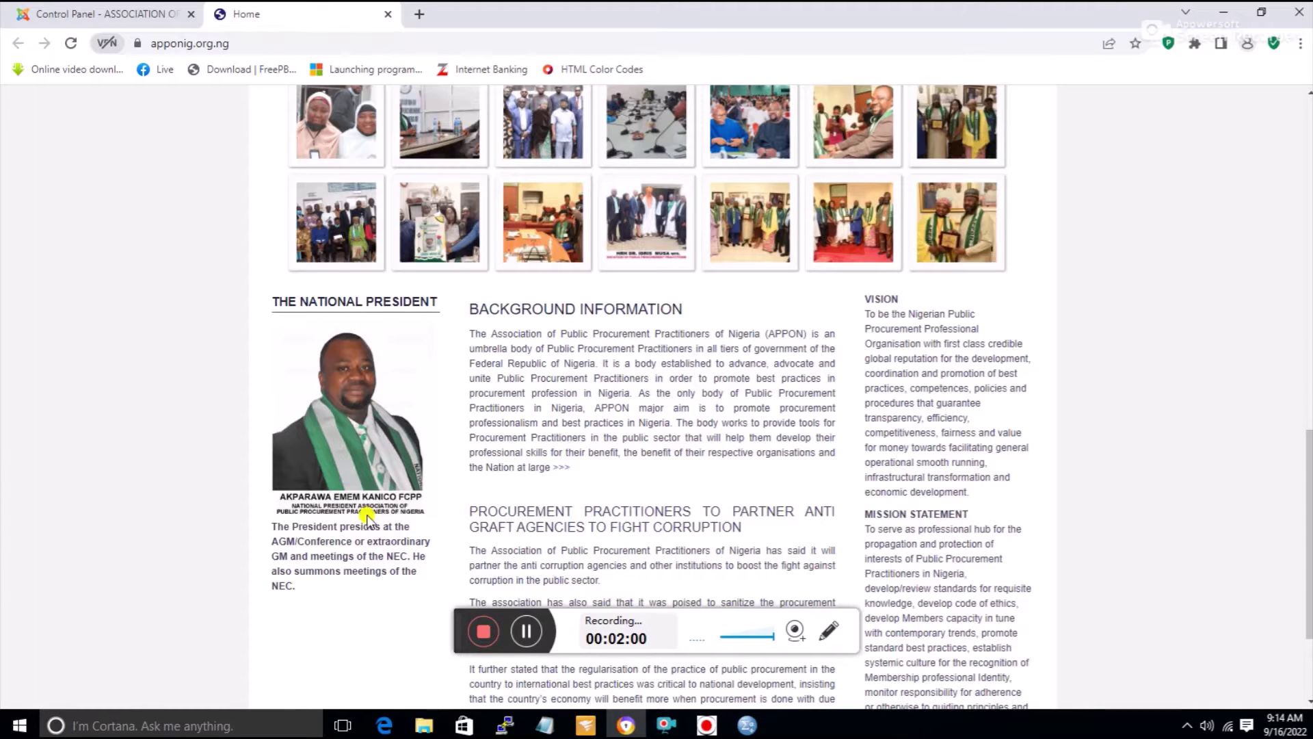
scroll(729, 452, "down", 2)
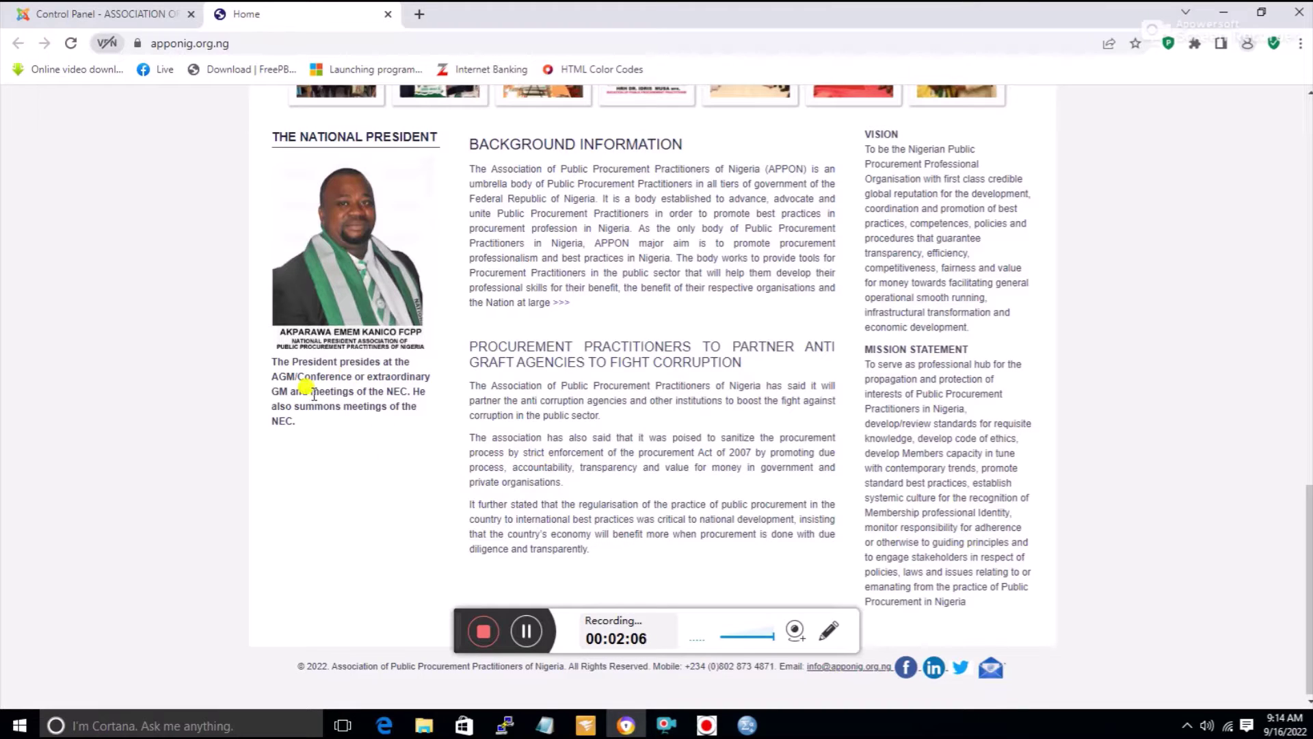
Step: Highlight the paragraph under the National President photo, then return to the Control Panel
left_click_drag(302, 428, 270, 367)
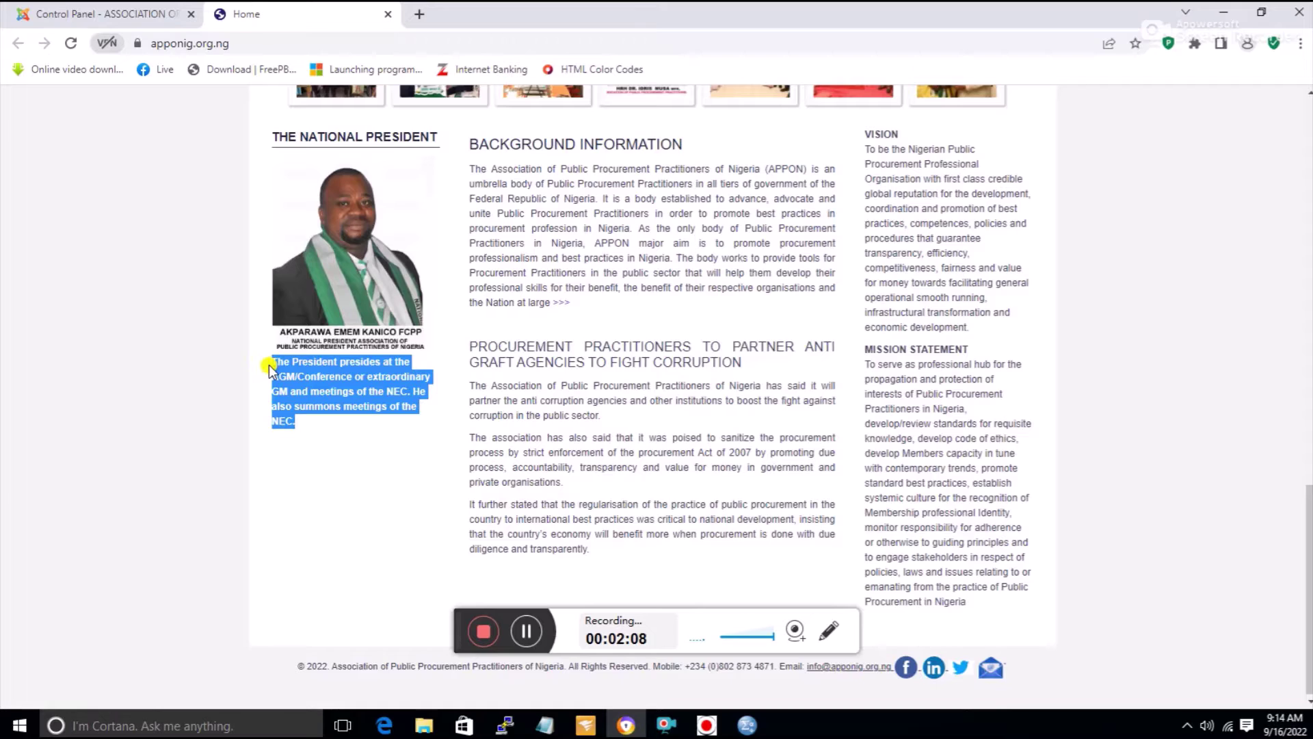
scroll(385, 477, "up", 2)
scroll(382, 524, "down", 1)
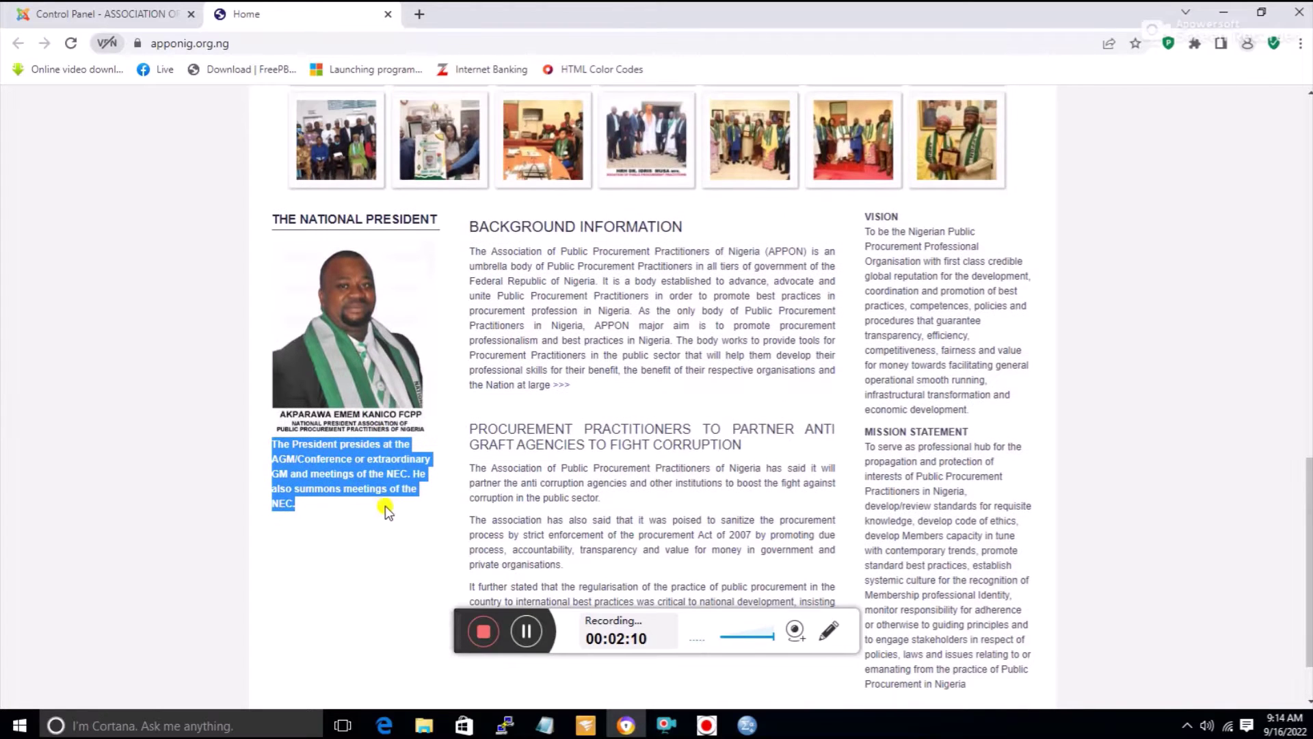
left_click(118, 11)
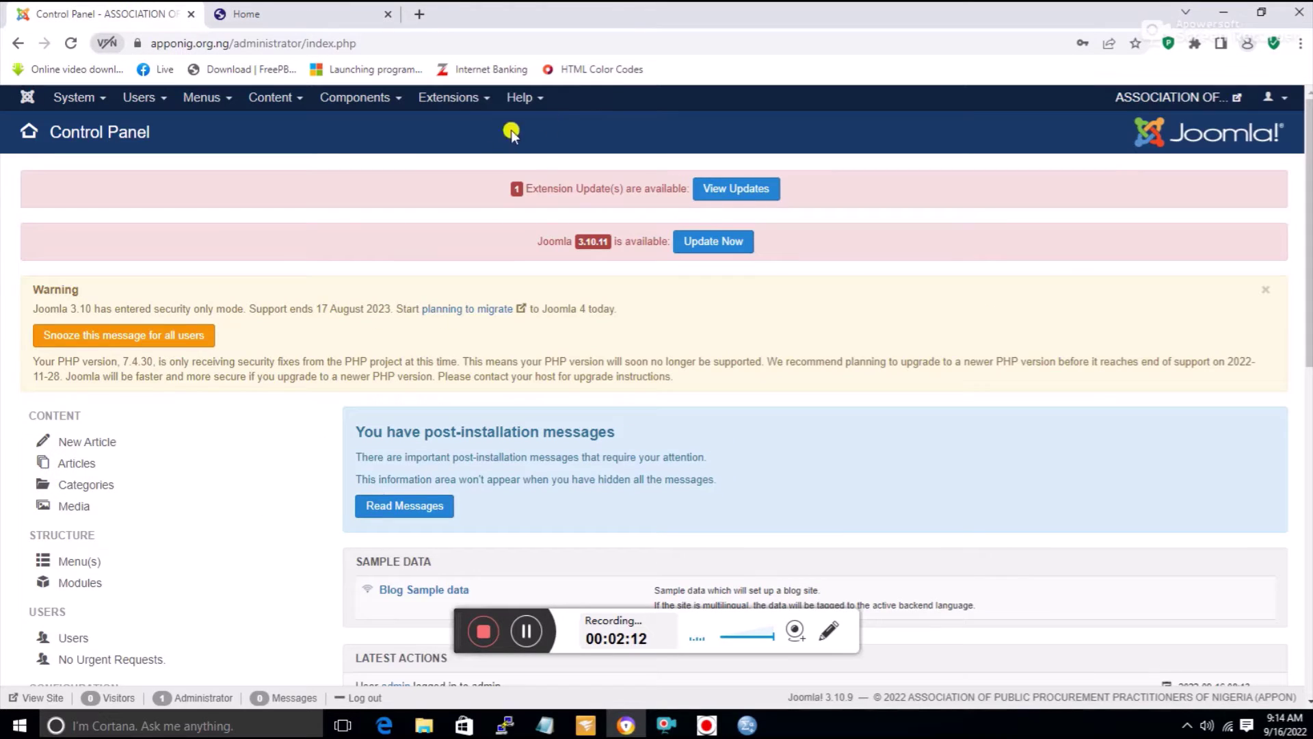
Step: Trash the Position 7 module from the Extensions > Modules list
left_click(448, 98)
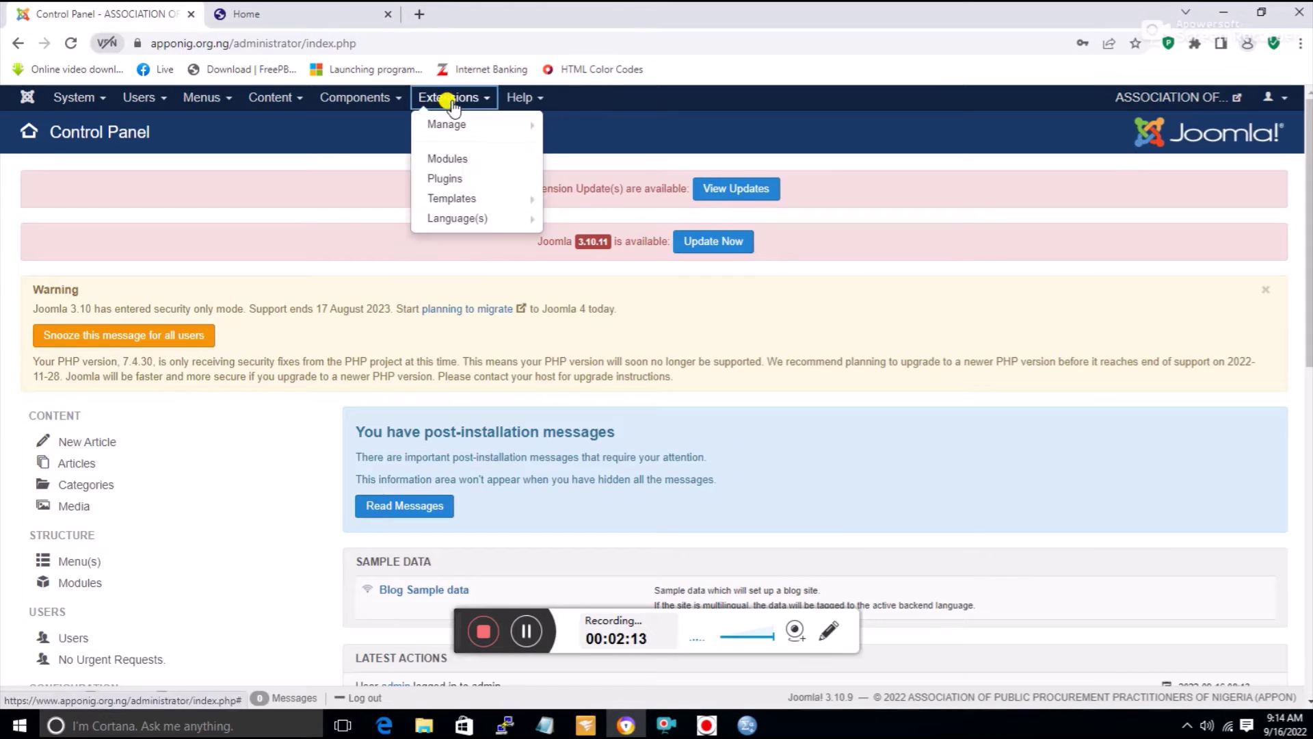
left_click(468, 161)
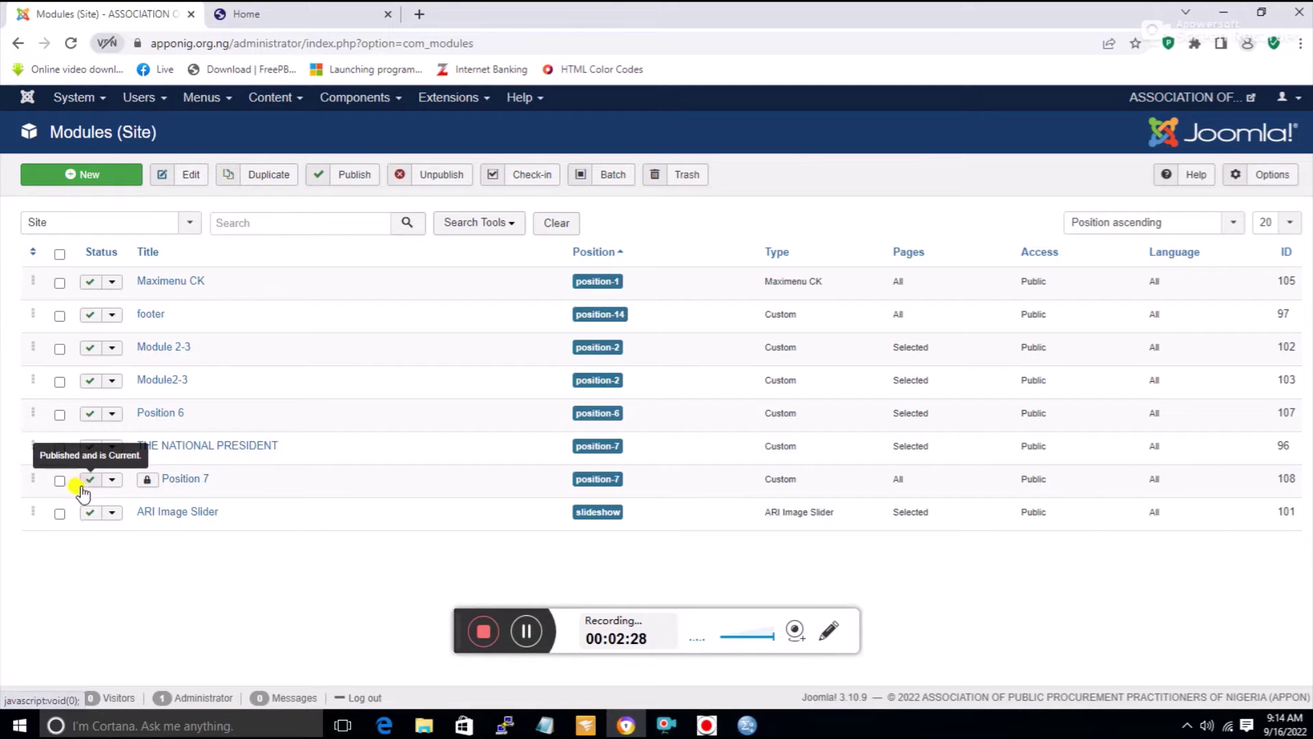
left_click(59, 482)
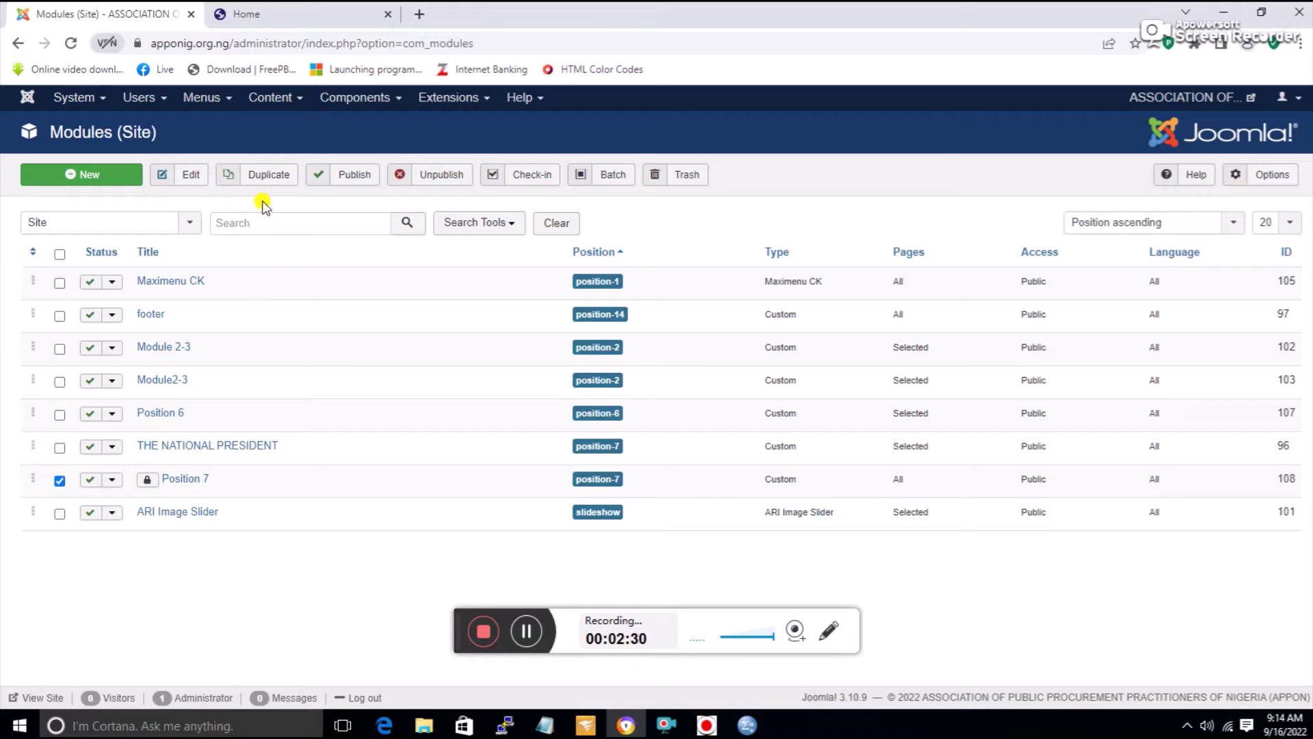
left_click(675, 174)
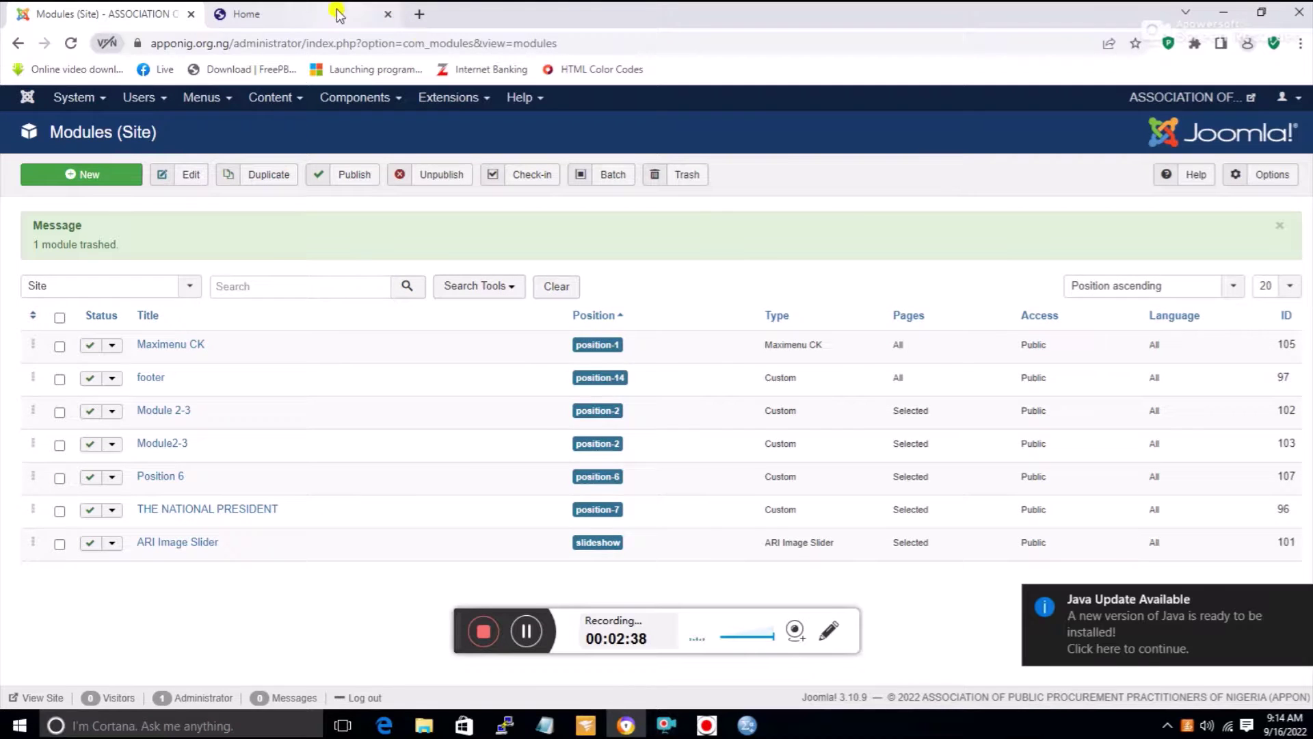
left_click(260, 21)
Step: Reload the live home page and open the 2nd APPON Annual Conference news article
left_click(71, 43)
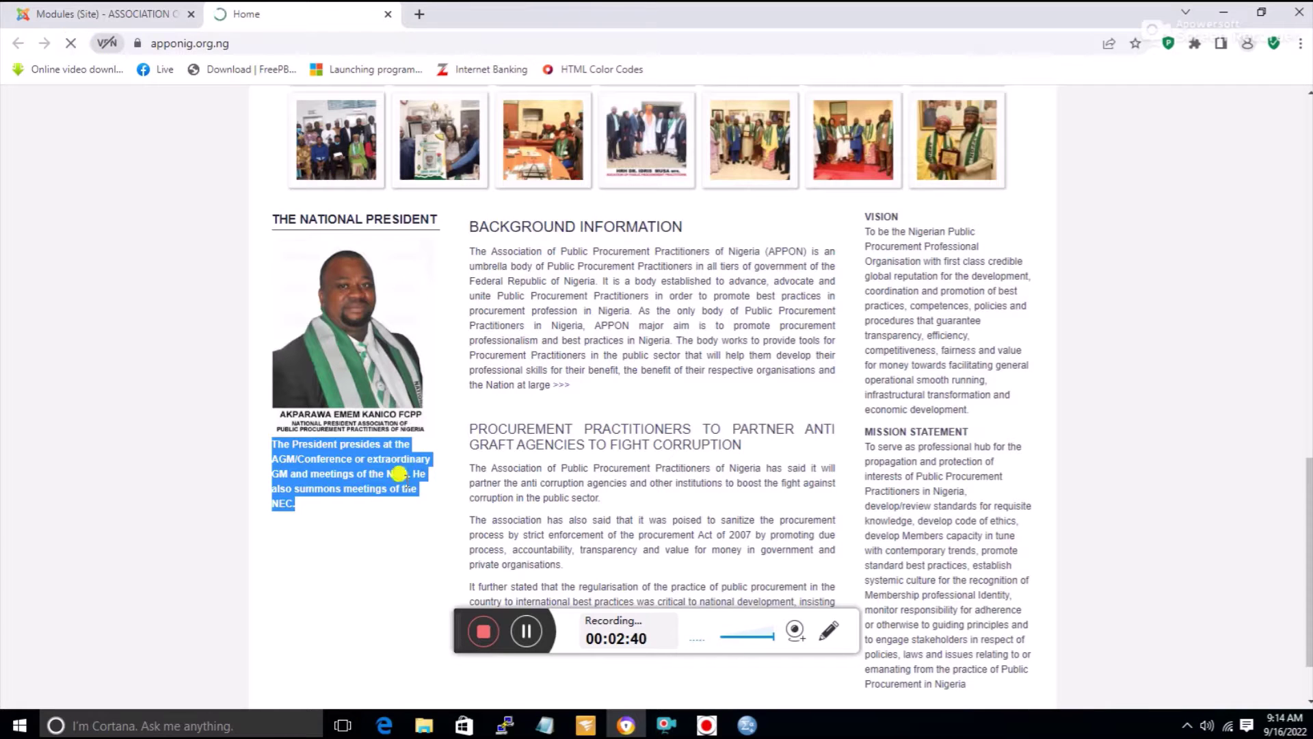
scroll(565, 441, "up", 8)
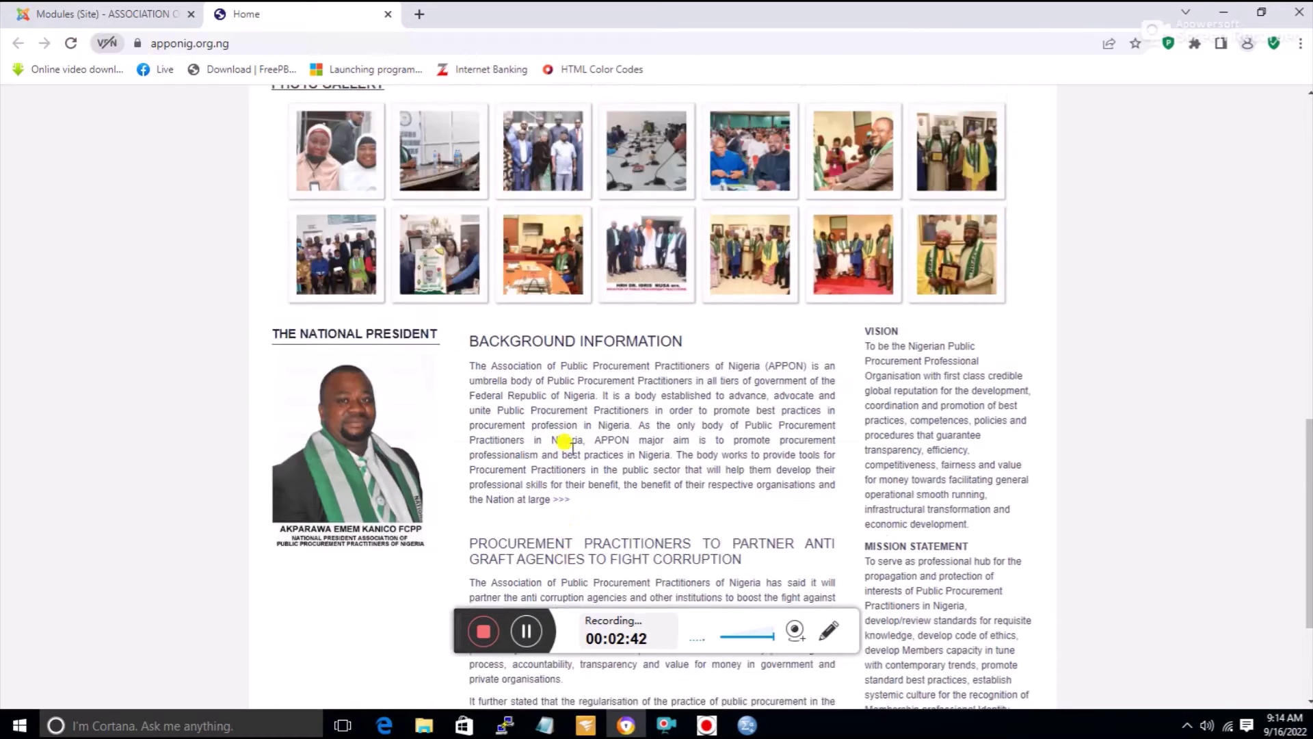
scroll(573, 439, "up", 7)
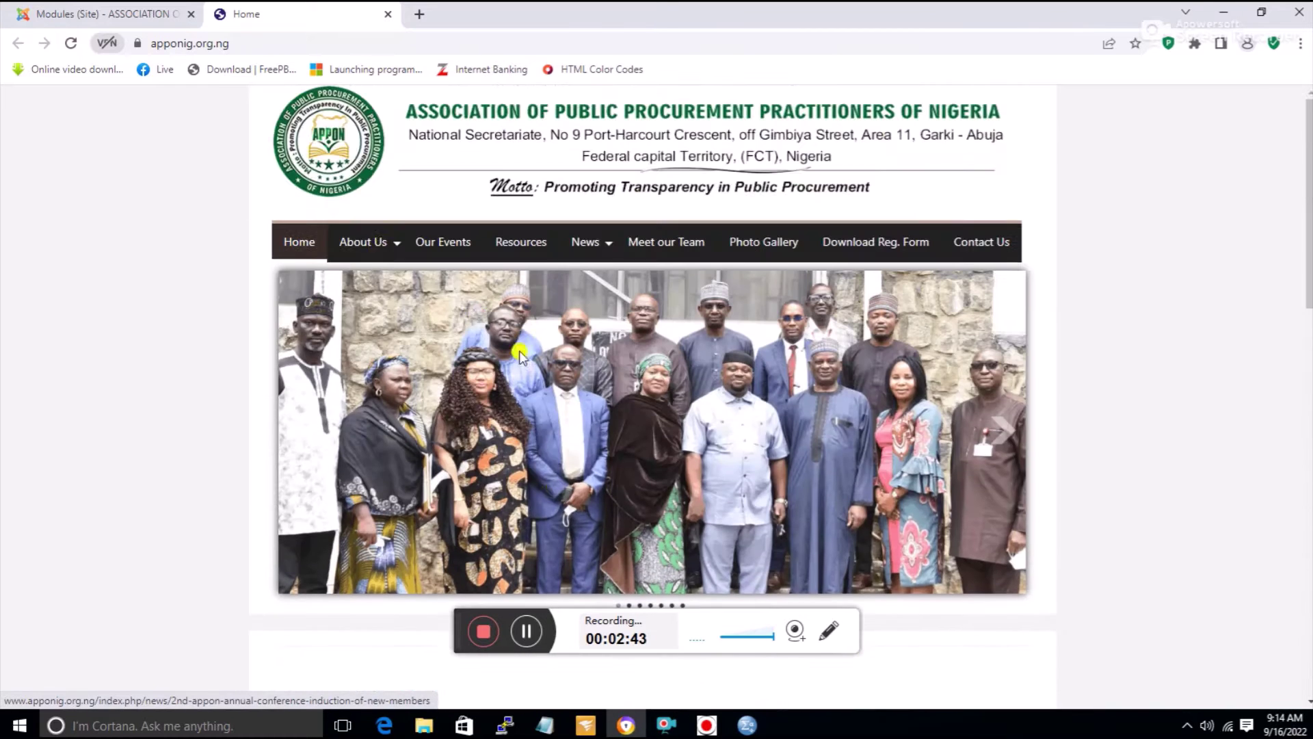
left_click(430, 245)
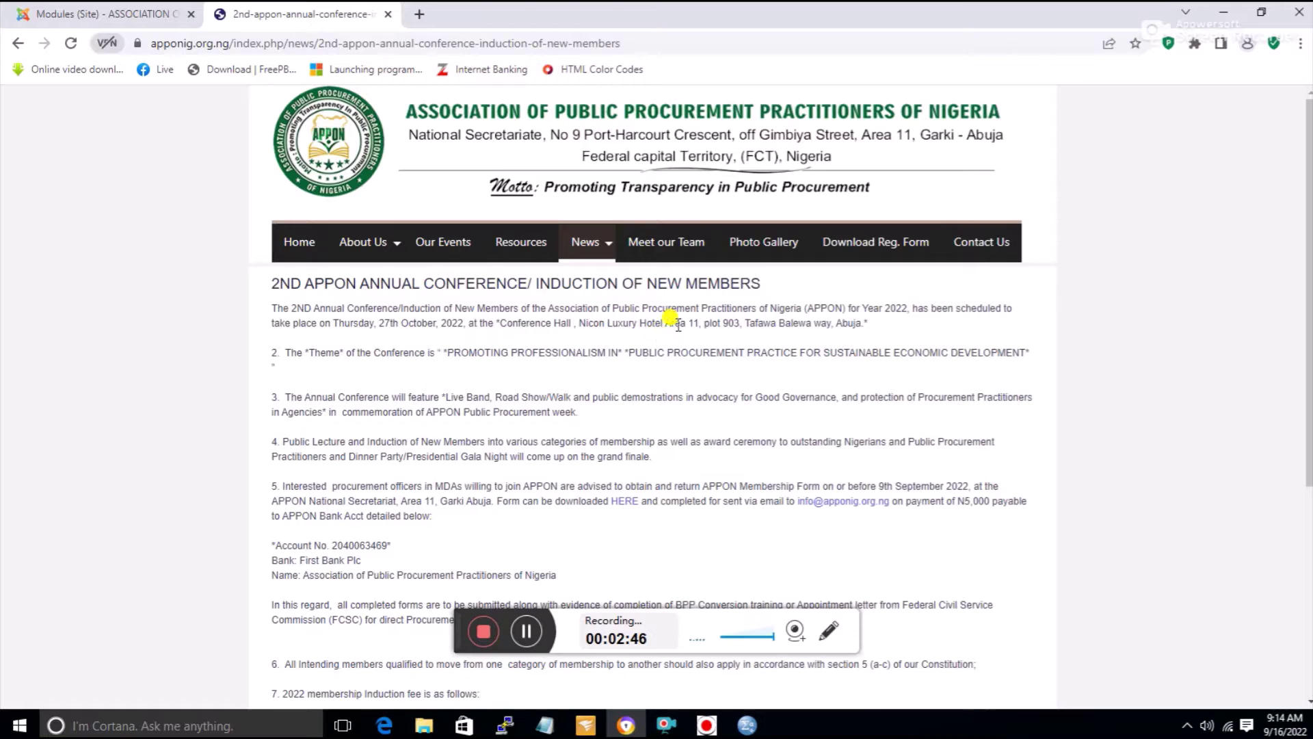
scroll(677, 321, "down", 1)
scroll(677, 322, "down", 3)
left_click(96, 12)
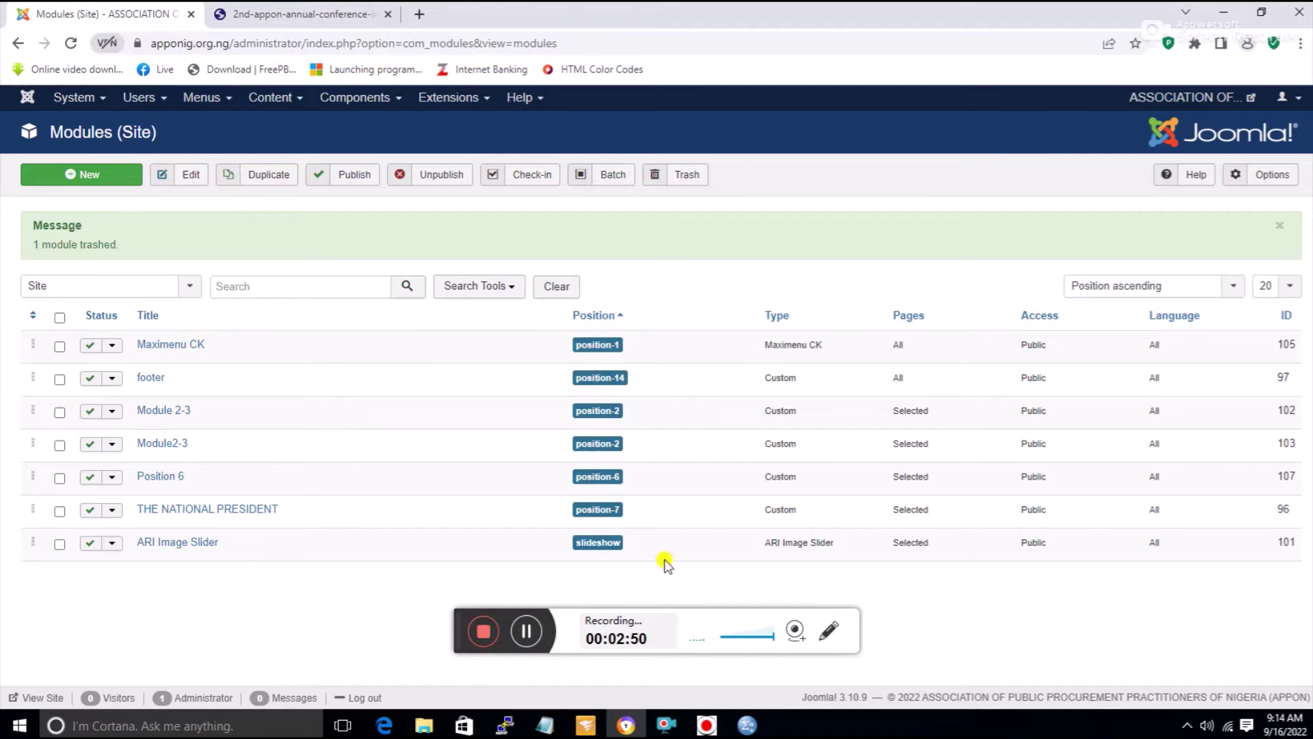
Step: Create a new site module of the Custom type
left_click(446, 99)
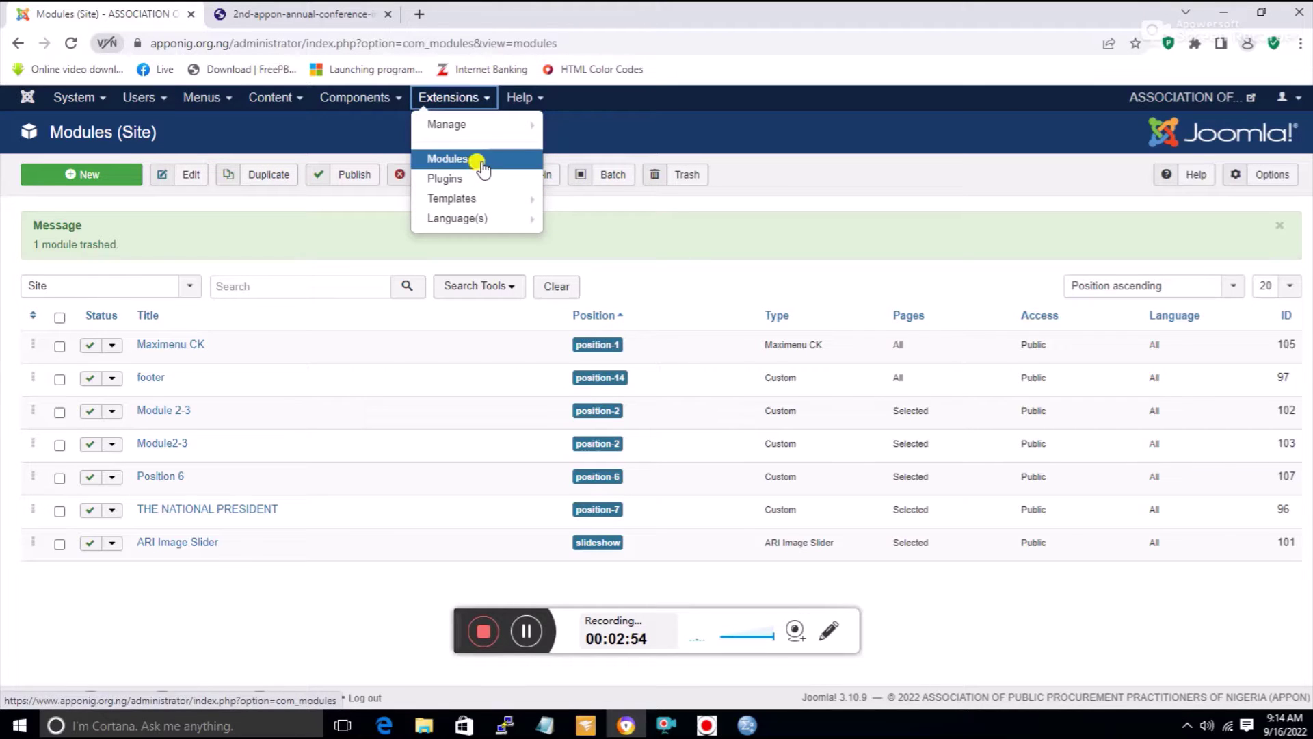
left_click(707, 321)
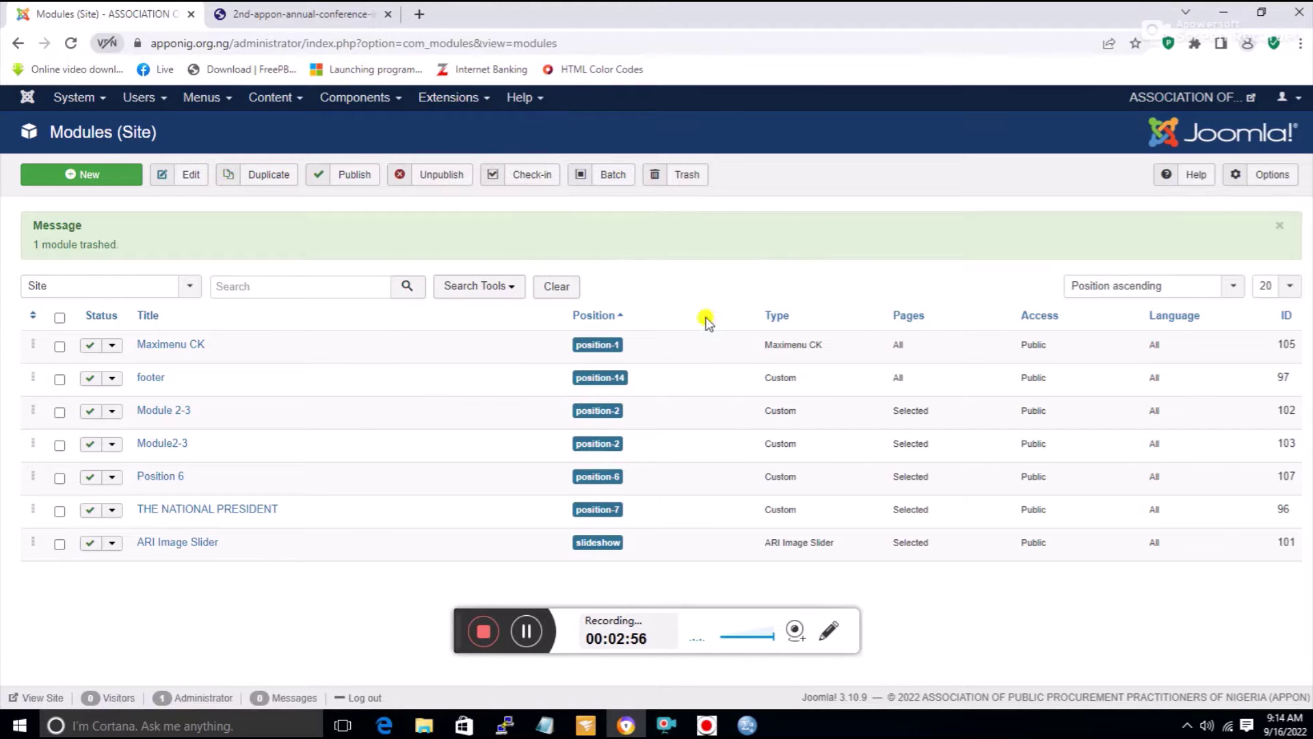
left_click(97, 177)
left_click(83, 181)
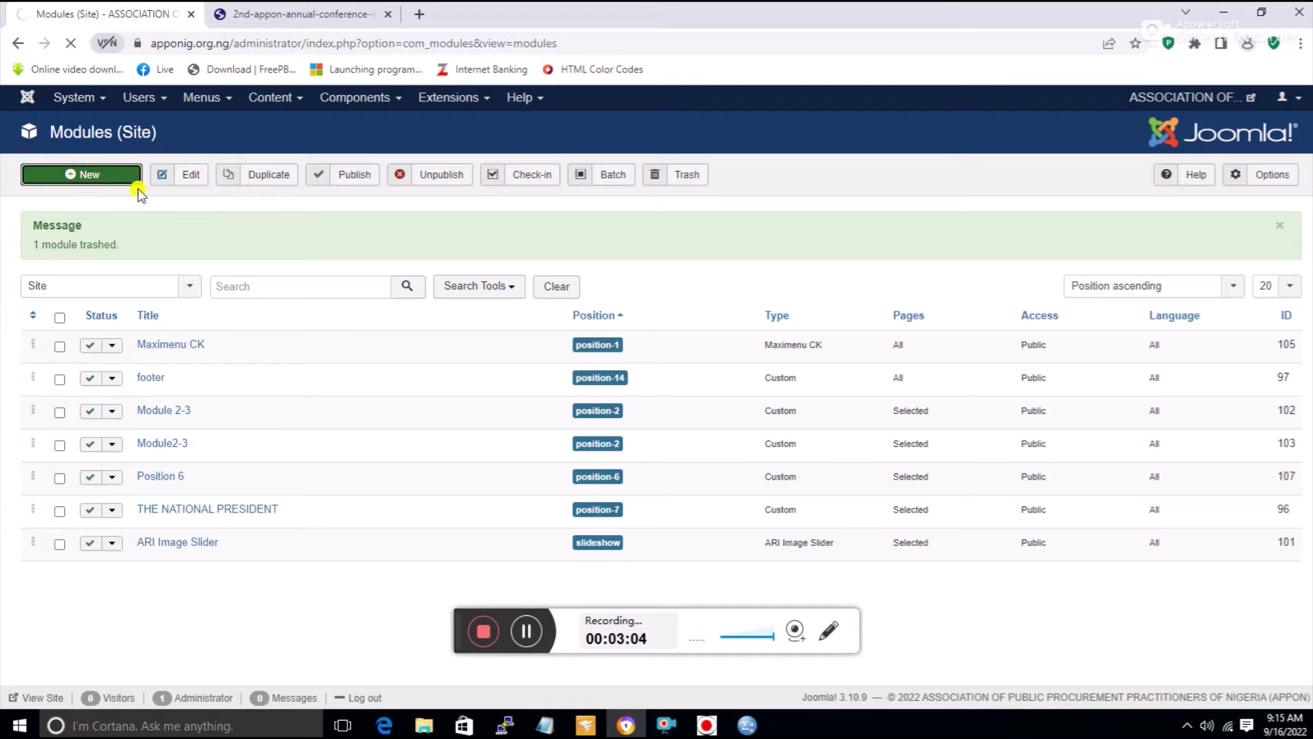
scroll(667, 378, "down", 3)
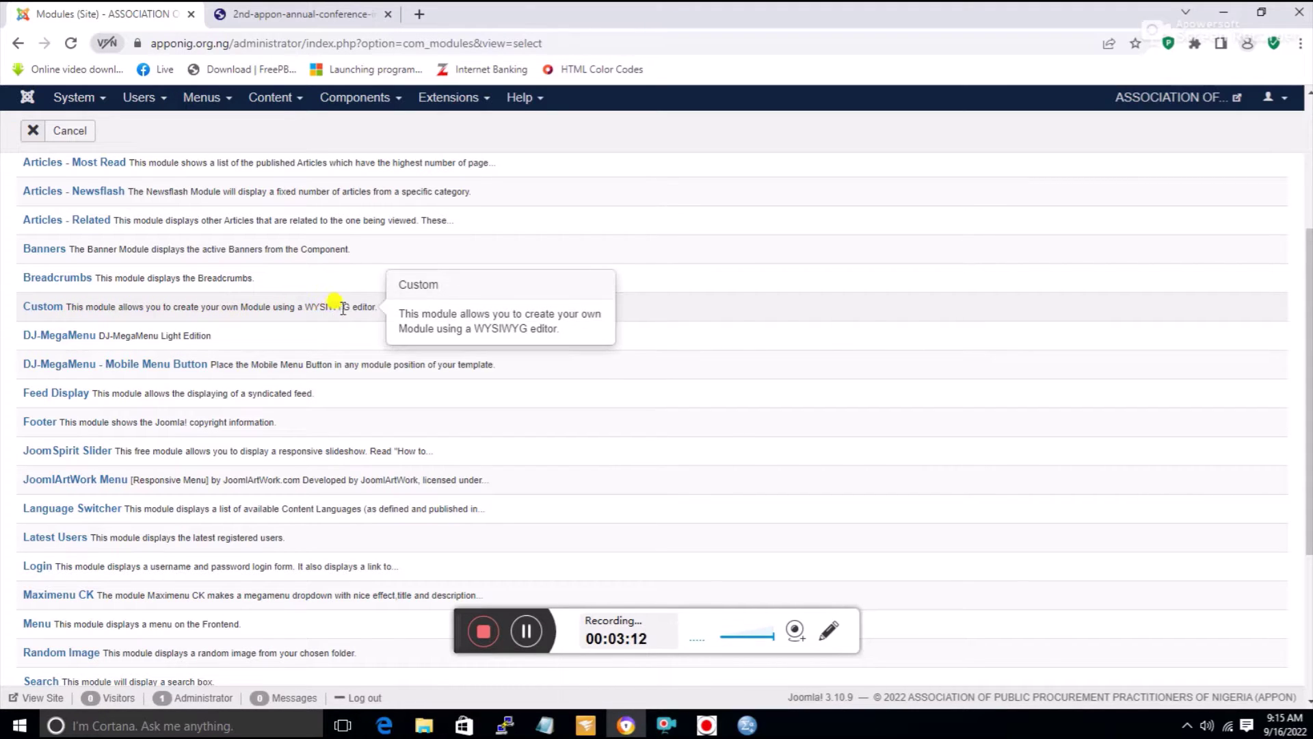
left_click(36, 306)
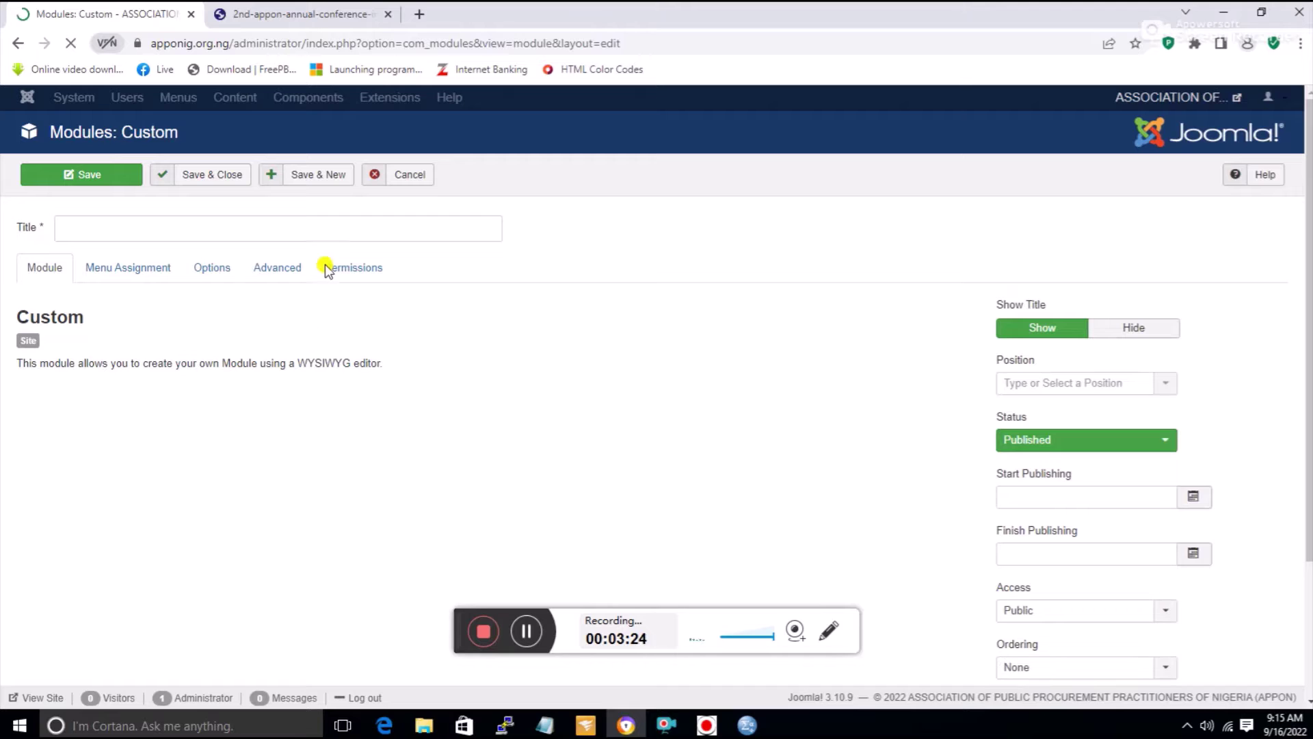
Step: Title the new Custom module 'The Vice President of APPON', replacing the autocompleted text
left_click(335, 224)
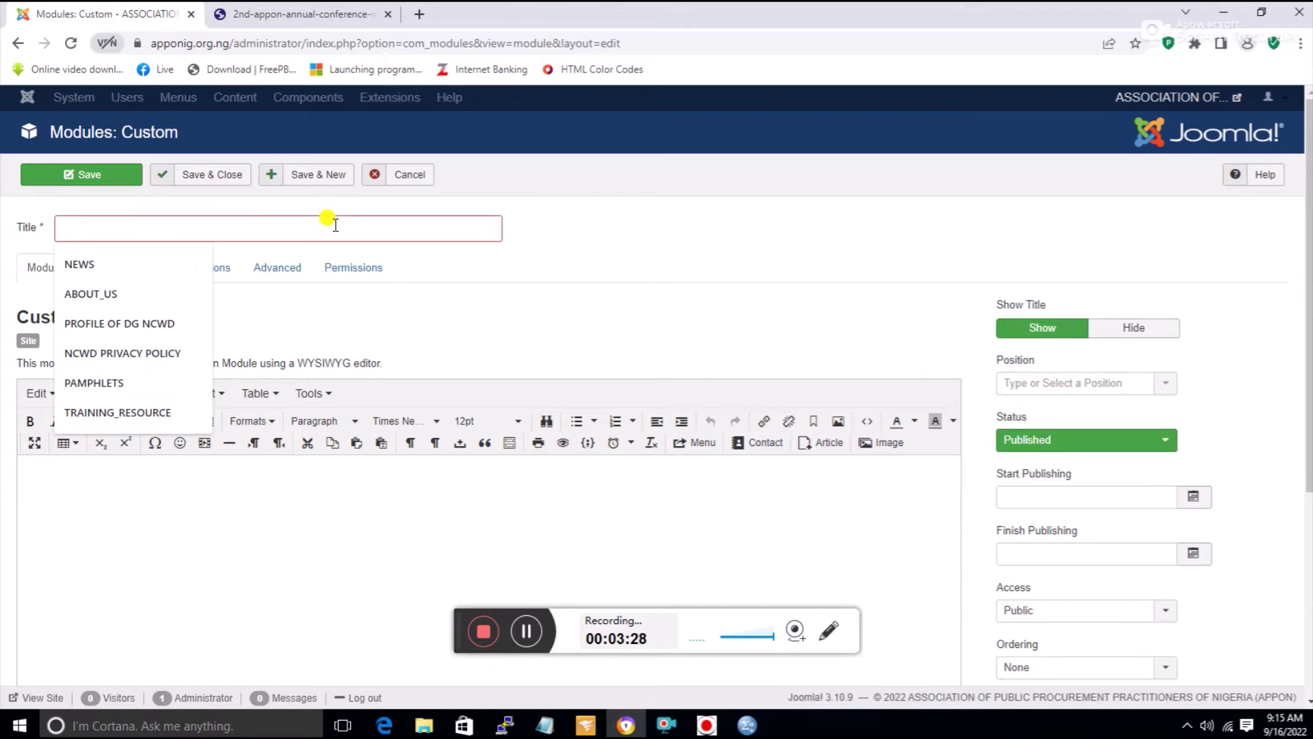
type("Position 7")
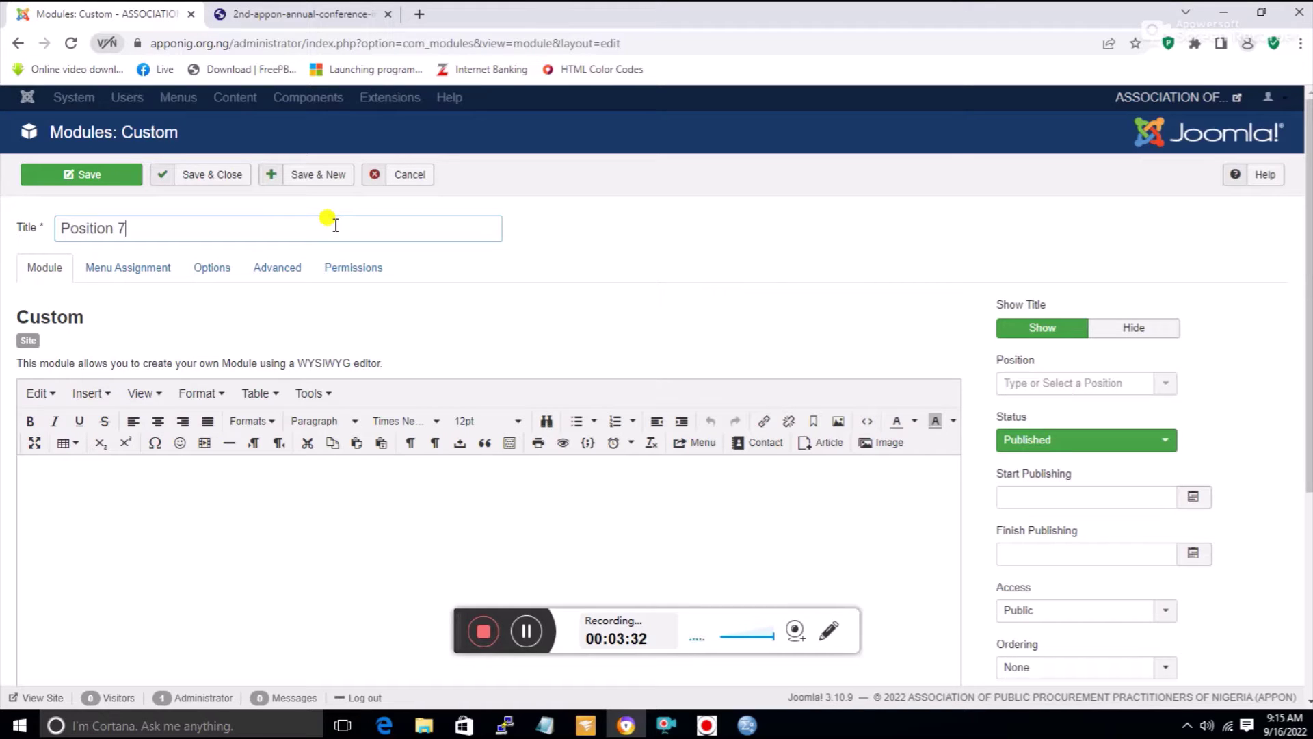
left_click_drag(208, 229, 3, 206)
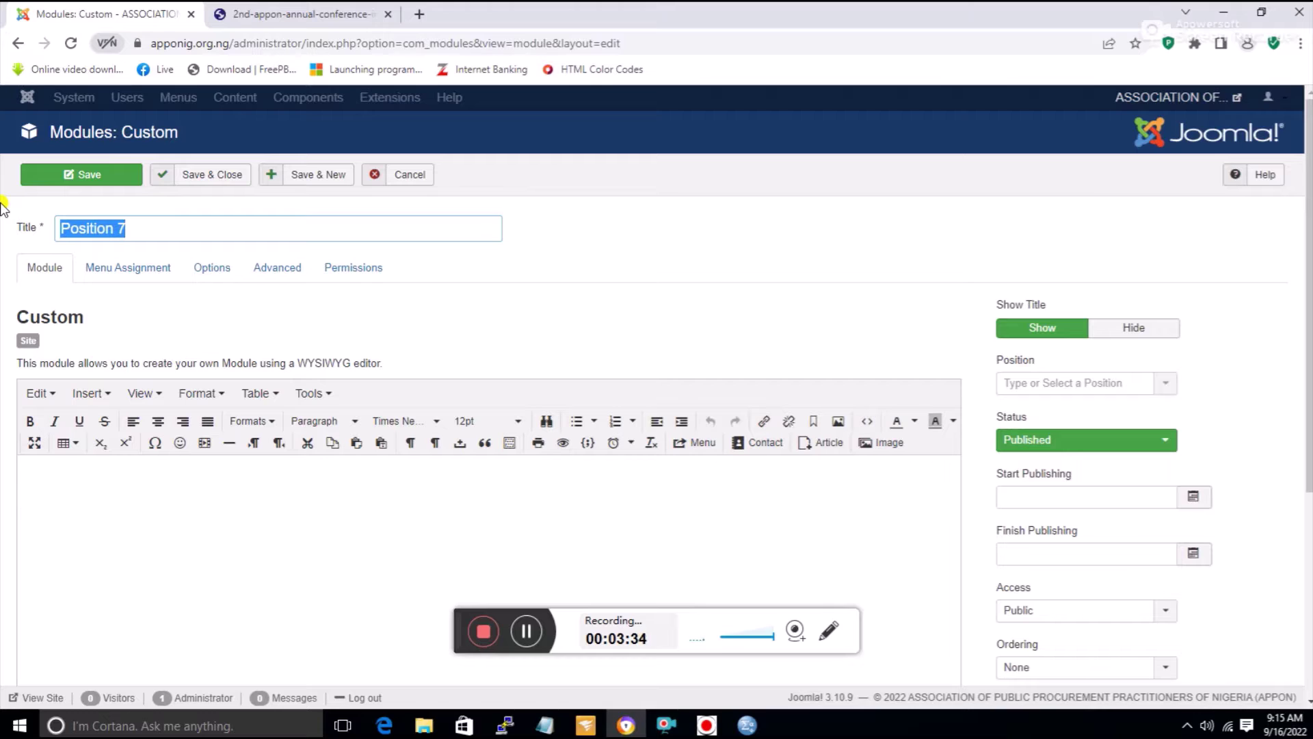
type("The Vice President")
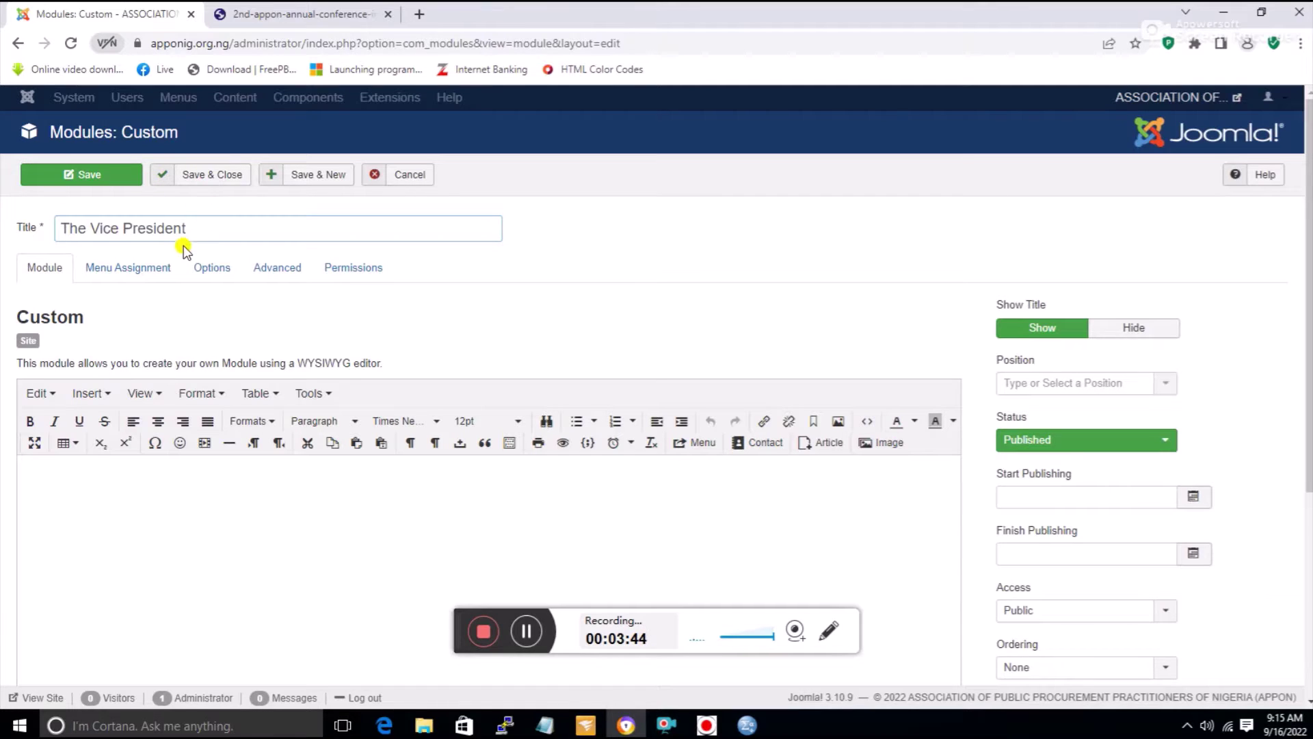
scroll(182, 249, "down", 1)
scroll(220, 343, "up", 1)
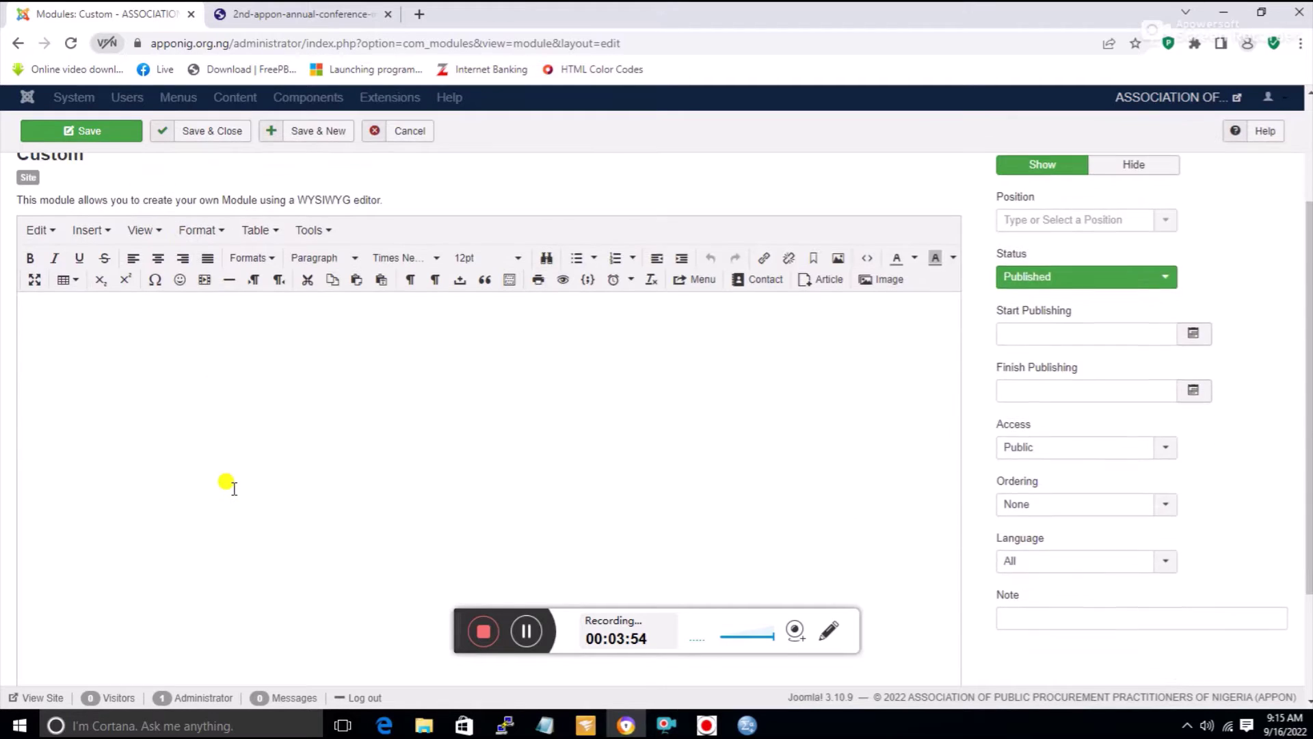
scroll(226, 484, "down", 2)
left_click(145, 323)
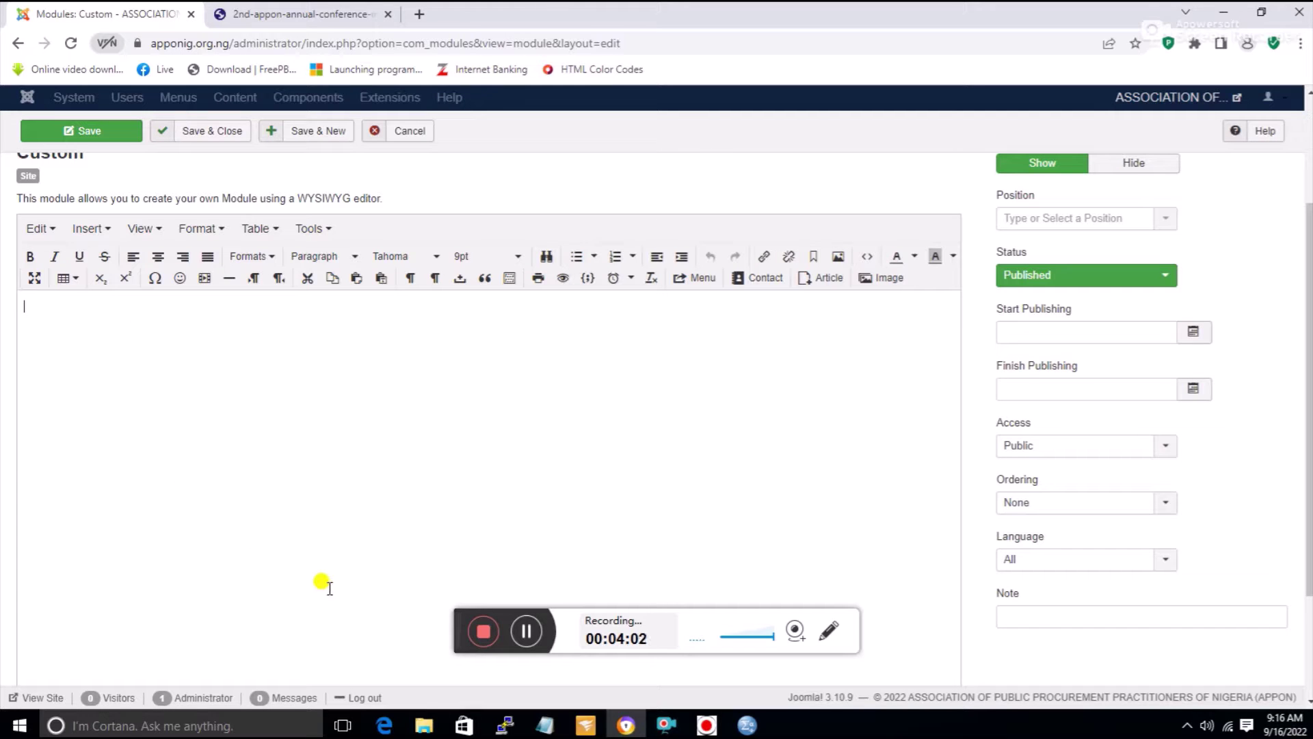
Step: Insert the 44.png portrait image into the module content via the Image dialog
left_click(535, 727)
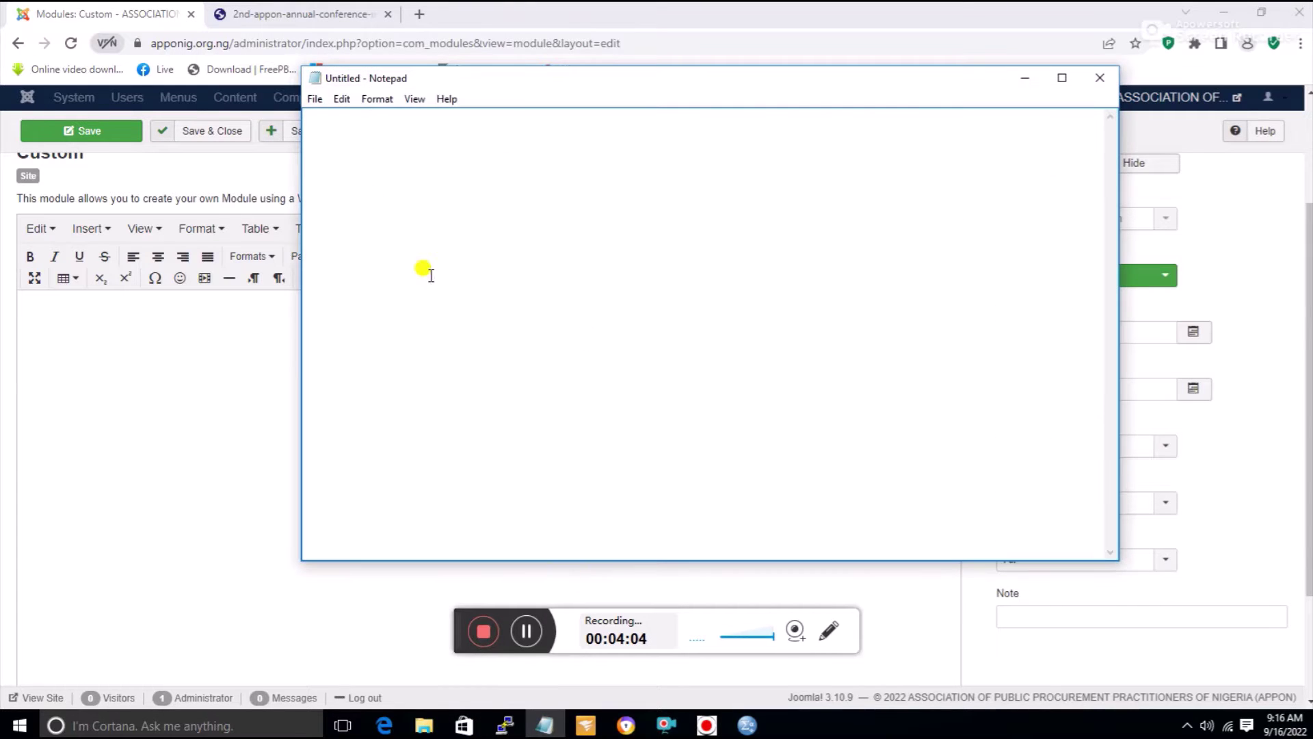
left_click(1105, 79)
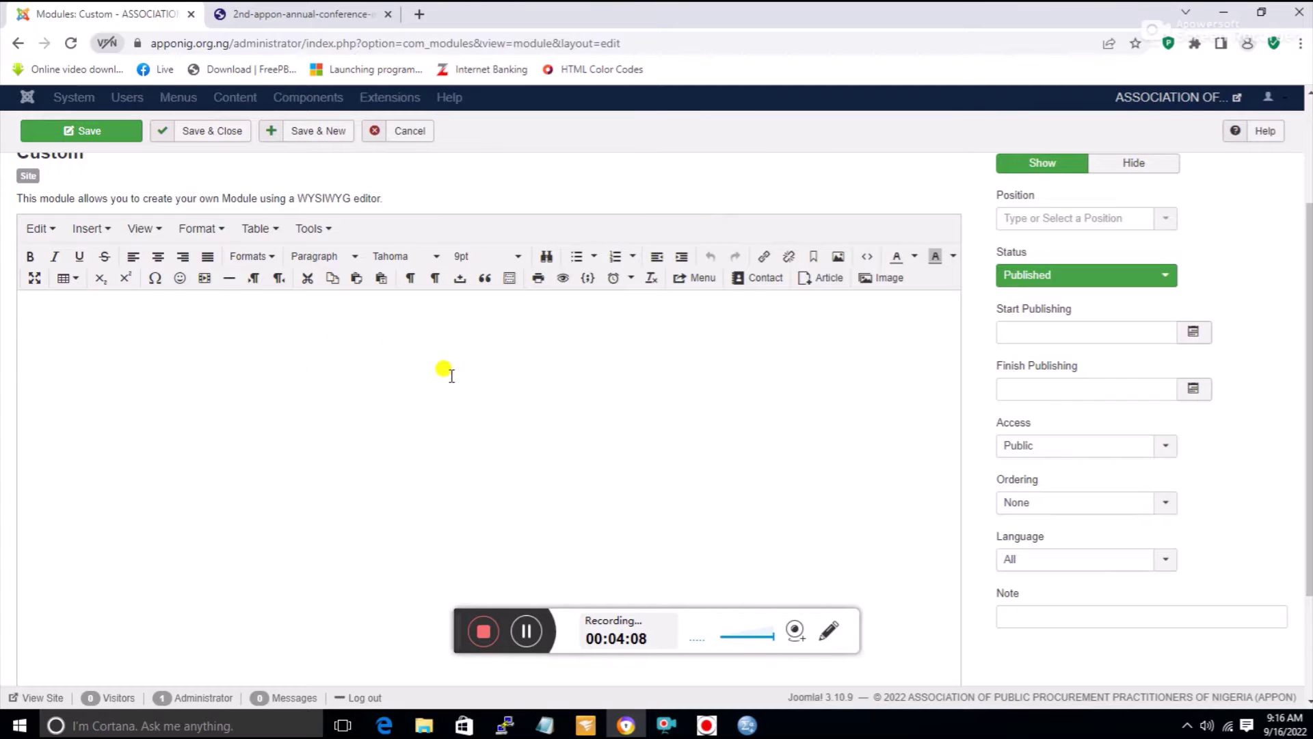
scroll(230, 446, "up", 1)
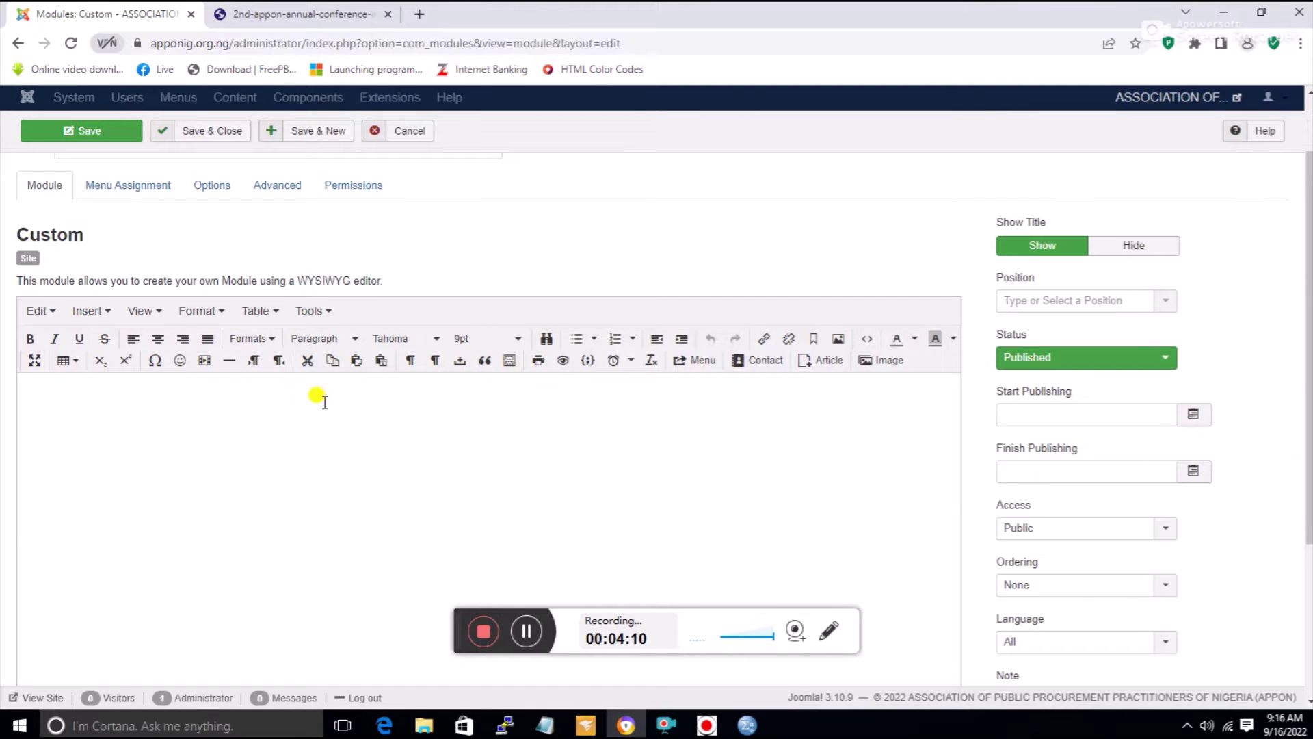
left_click(880, 360)
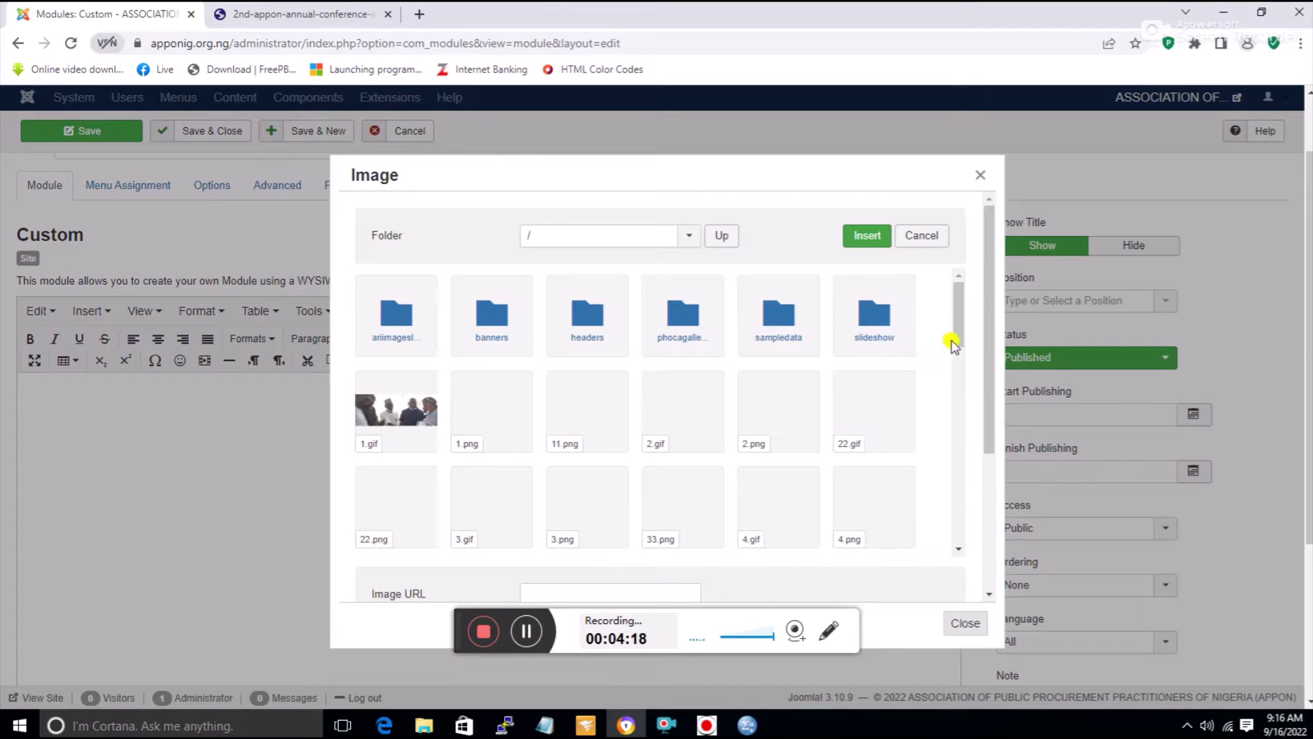
left_click_drag(958, 318, 959, 380)
left_click_drag(962, 455, 988, 346)
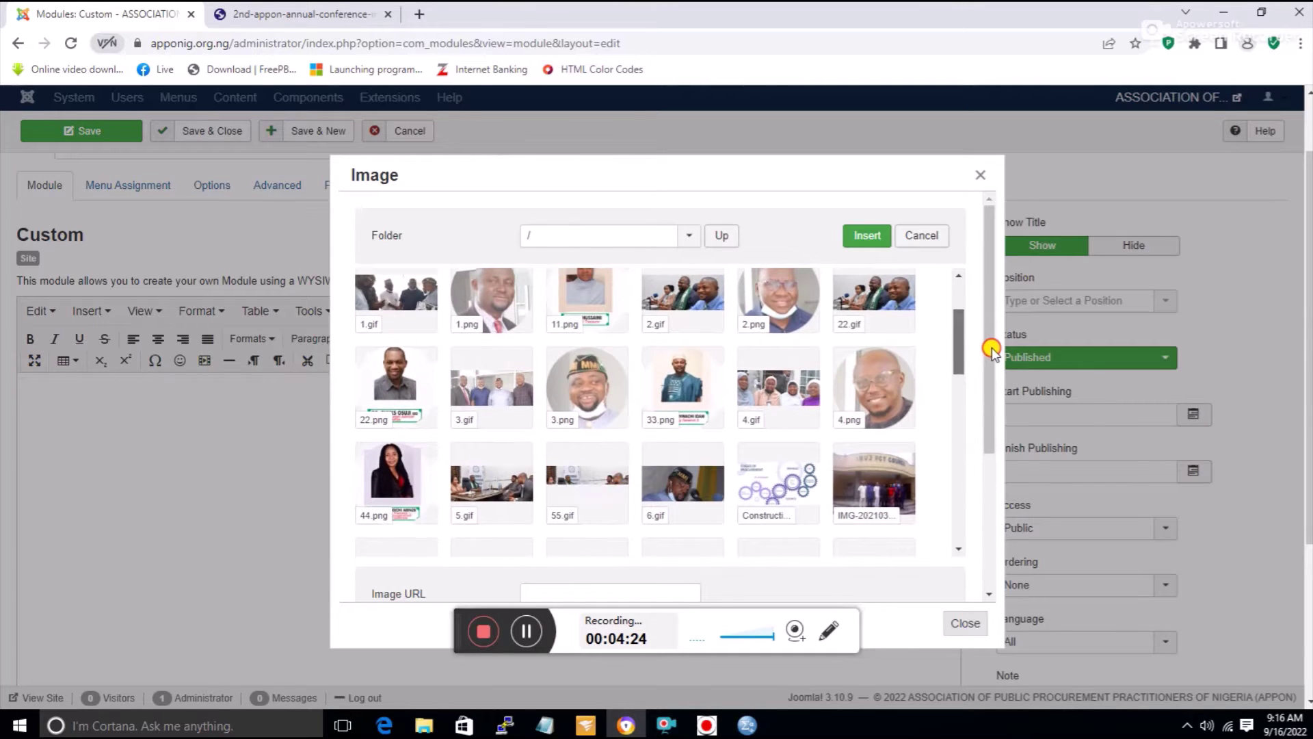
left_click(391, 476)
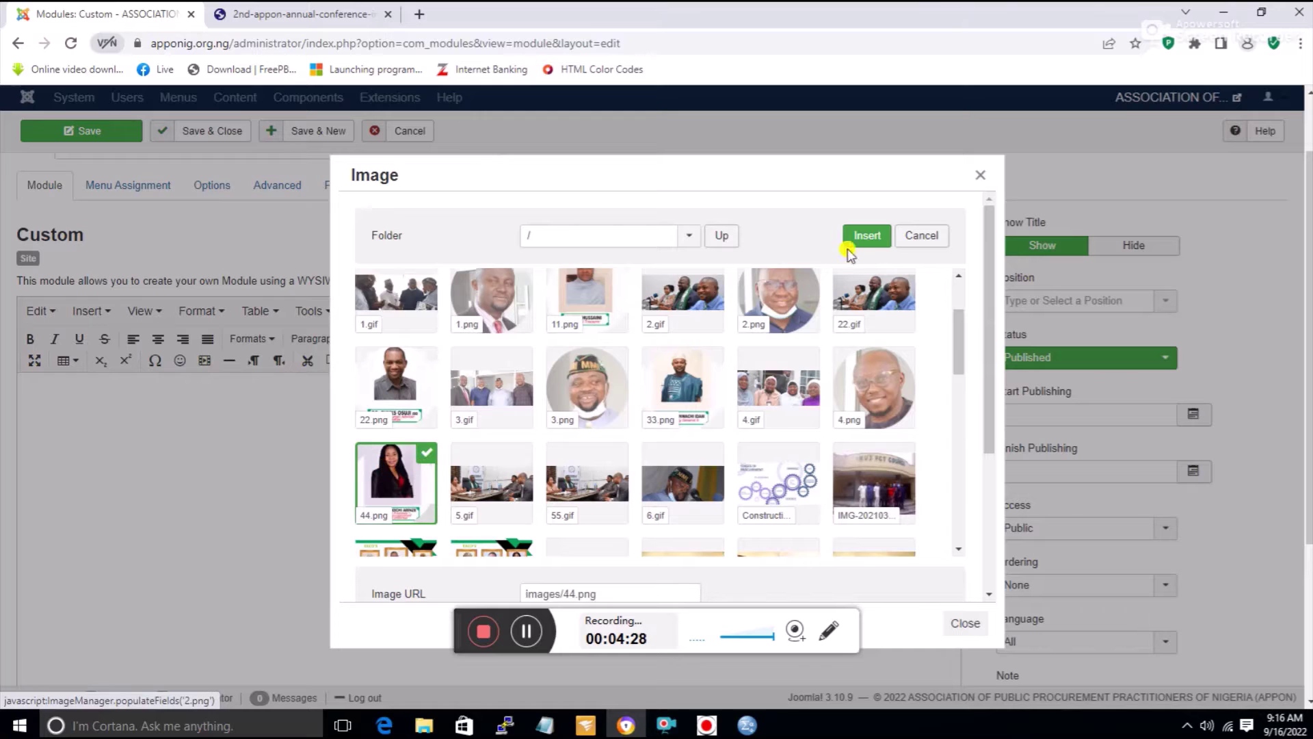
left_click(863, 236)
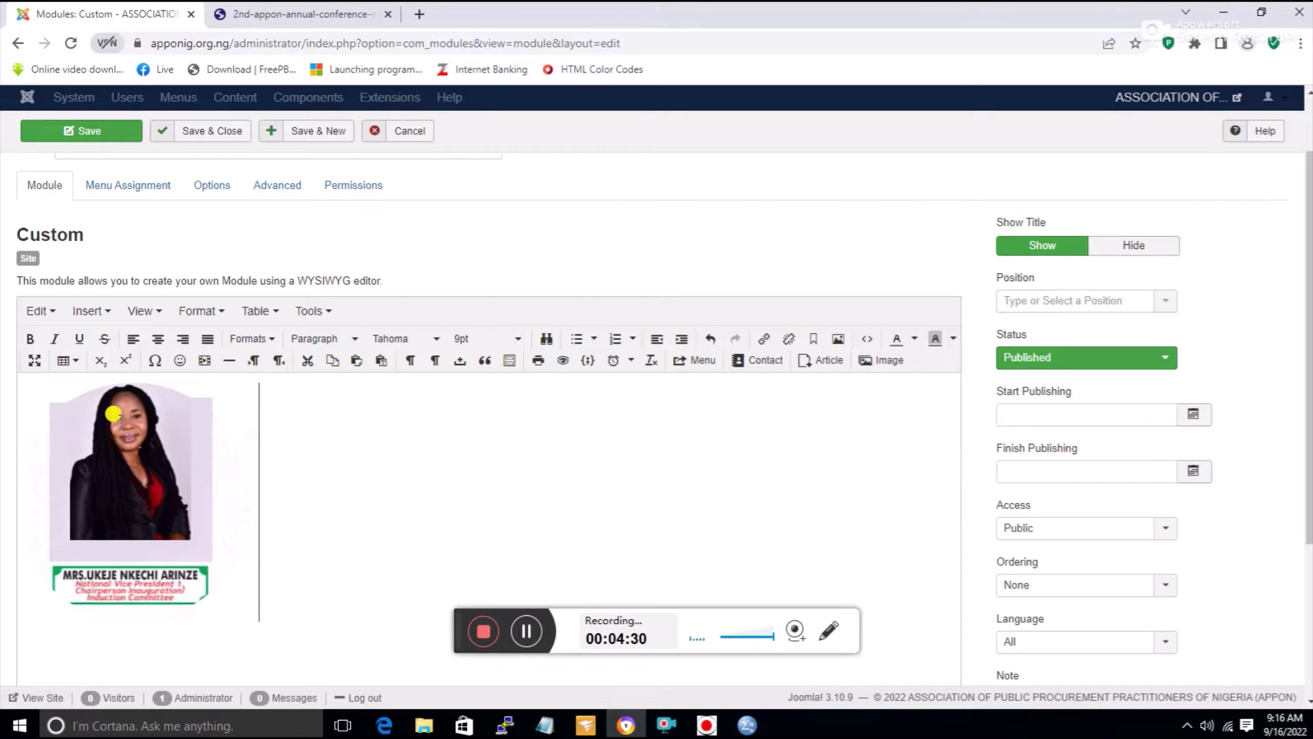
left_click(885, 369)
Step: Upload the photo 0B9A9411.JPG to the site's image library
scroll(924, 390, "down", 5)
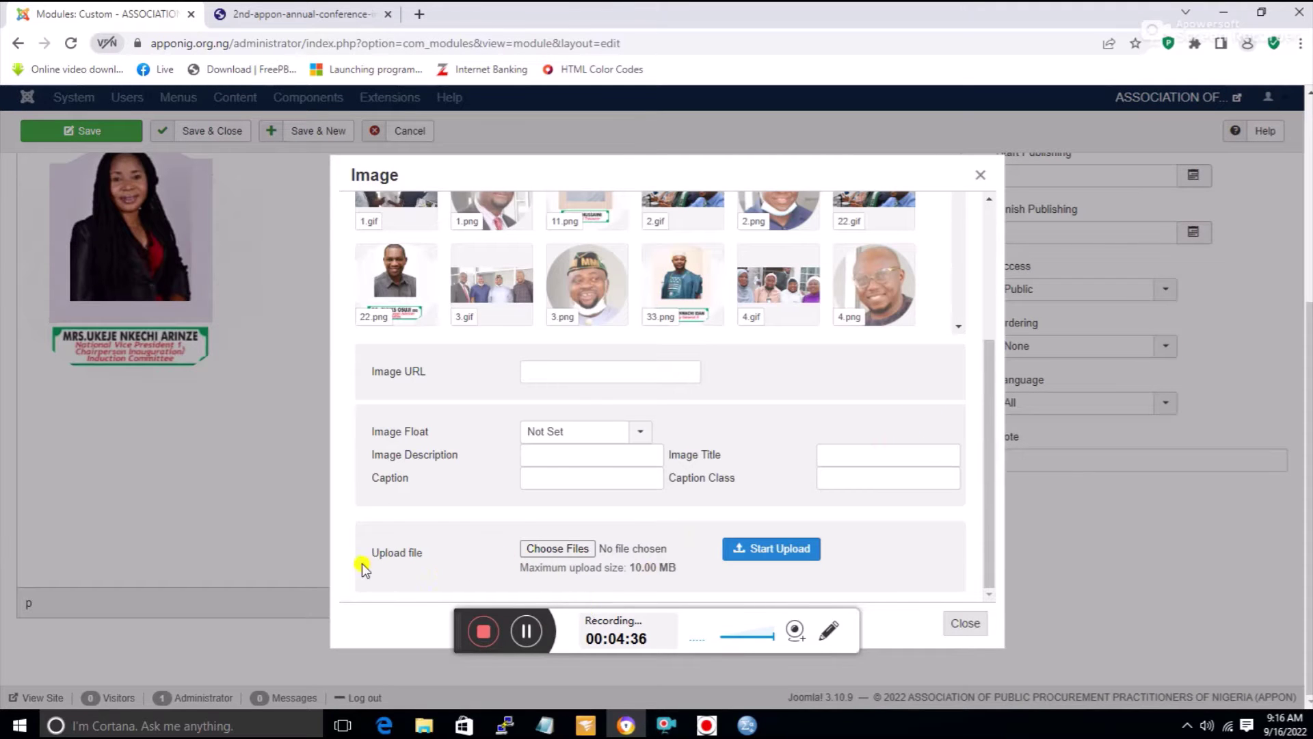
left_click(581, 550)
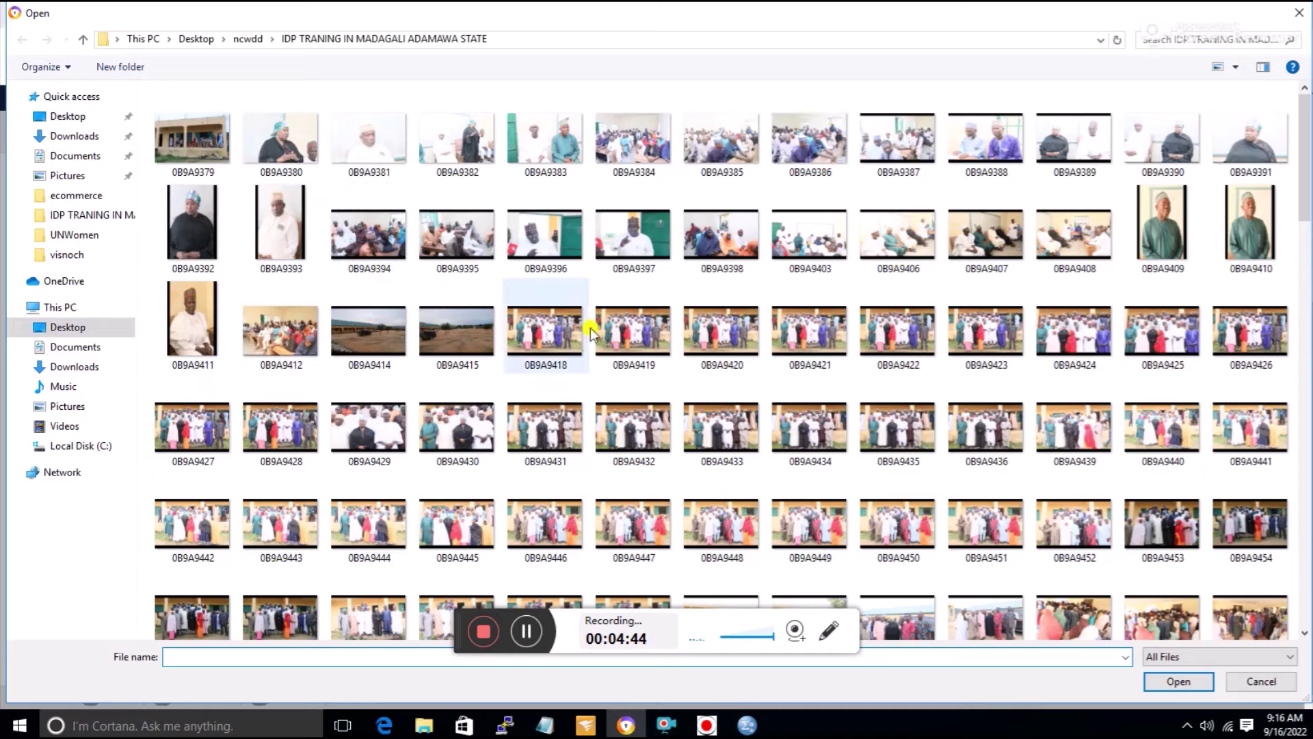
scroll(715, 534, "down", 3)
scroll(714, 533, "down", 3)
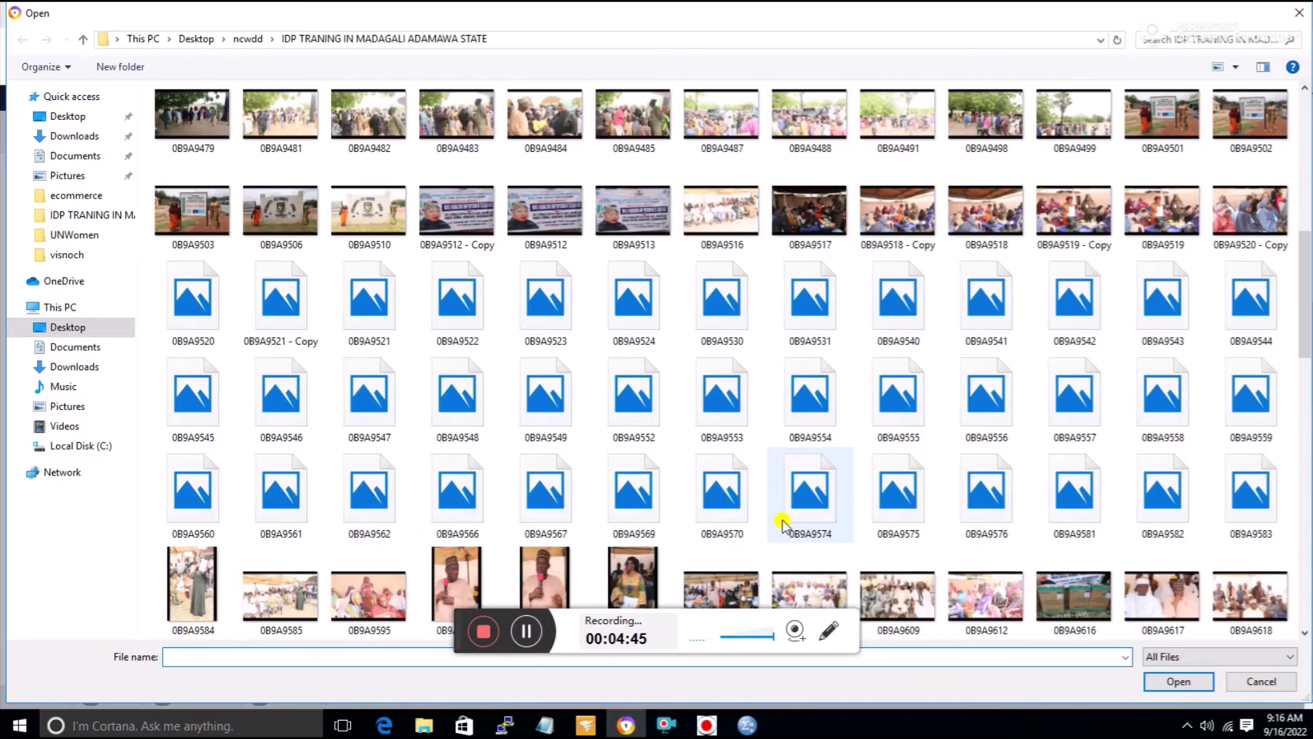
scroll(785, 522, "up", 5)
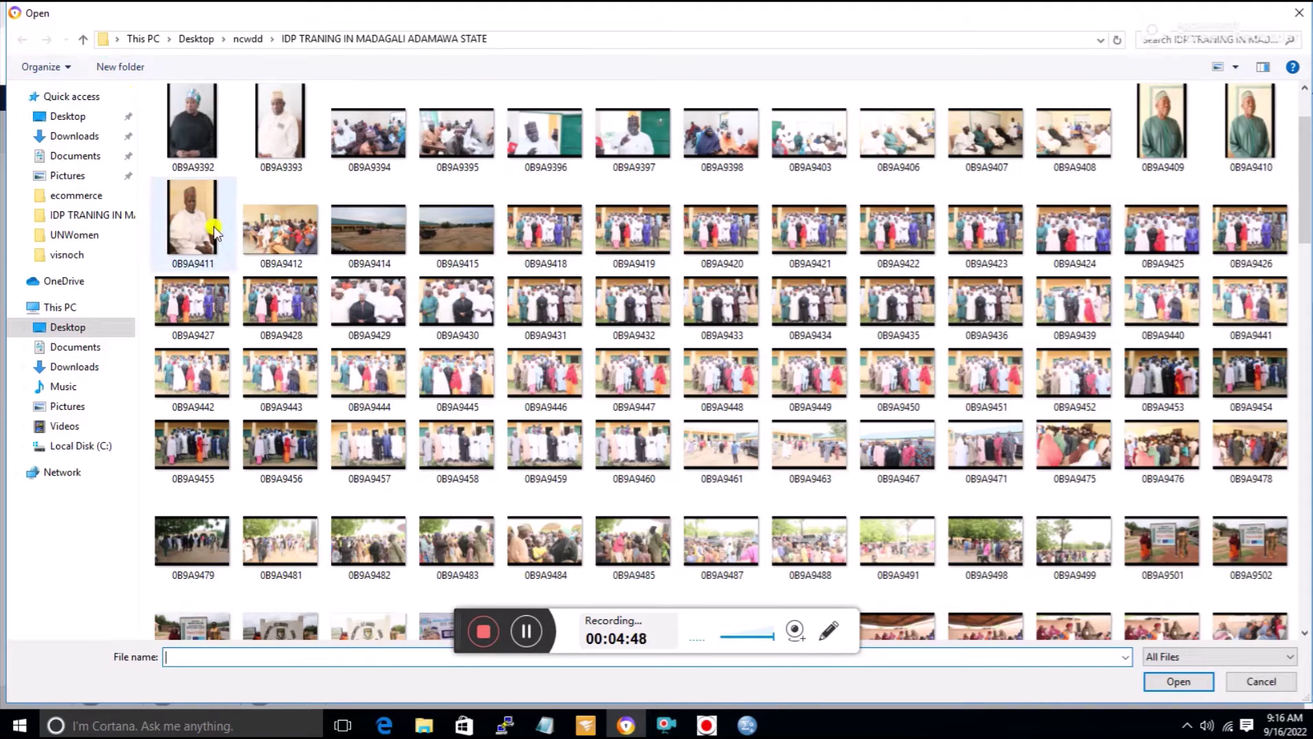
double_click(192, 219)
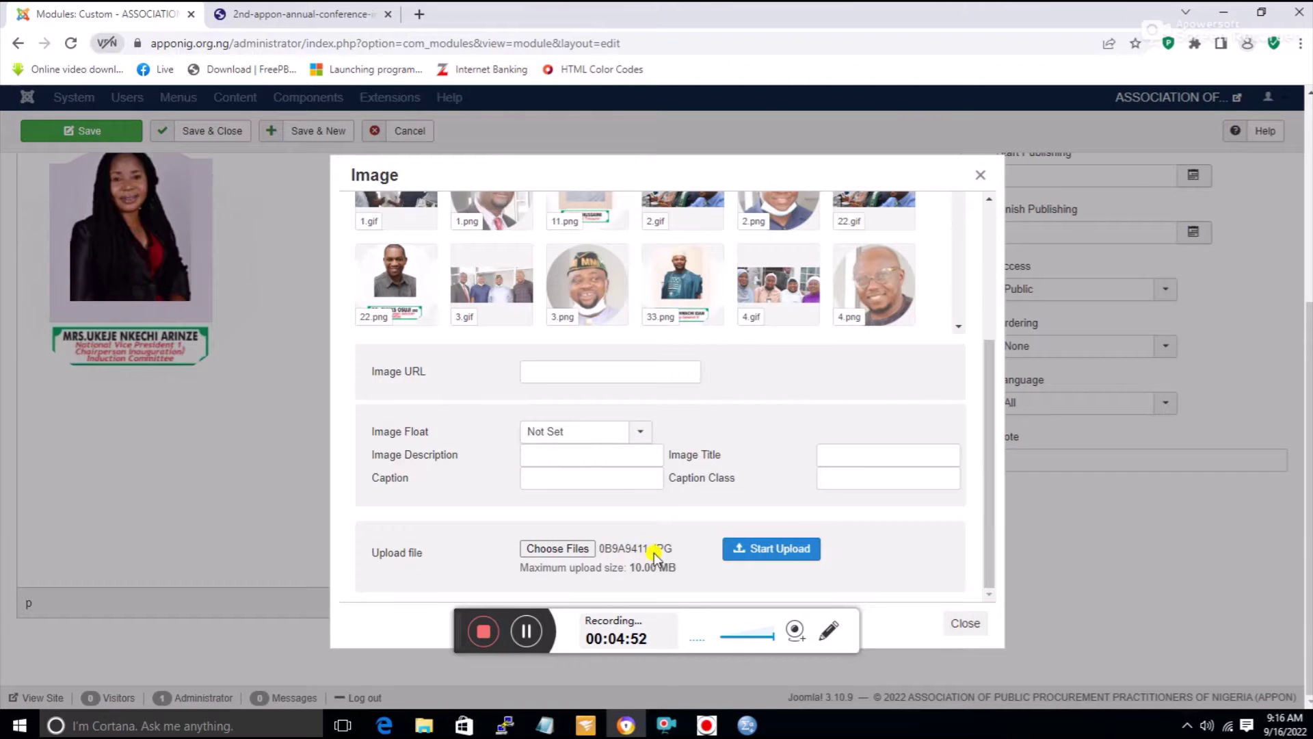
left_click(793, 555)
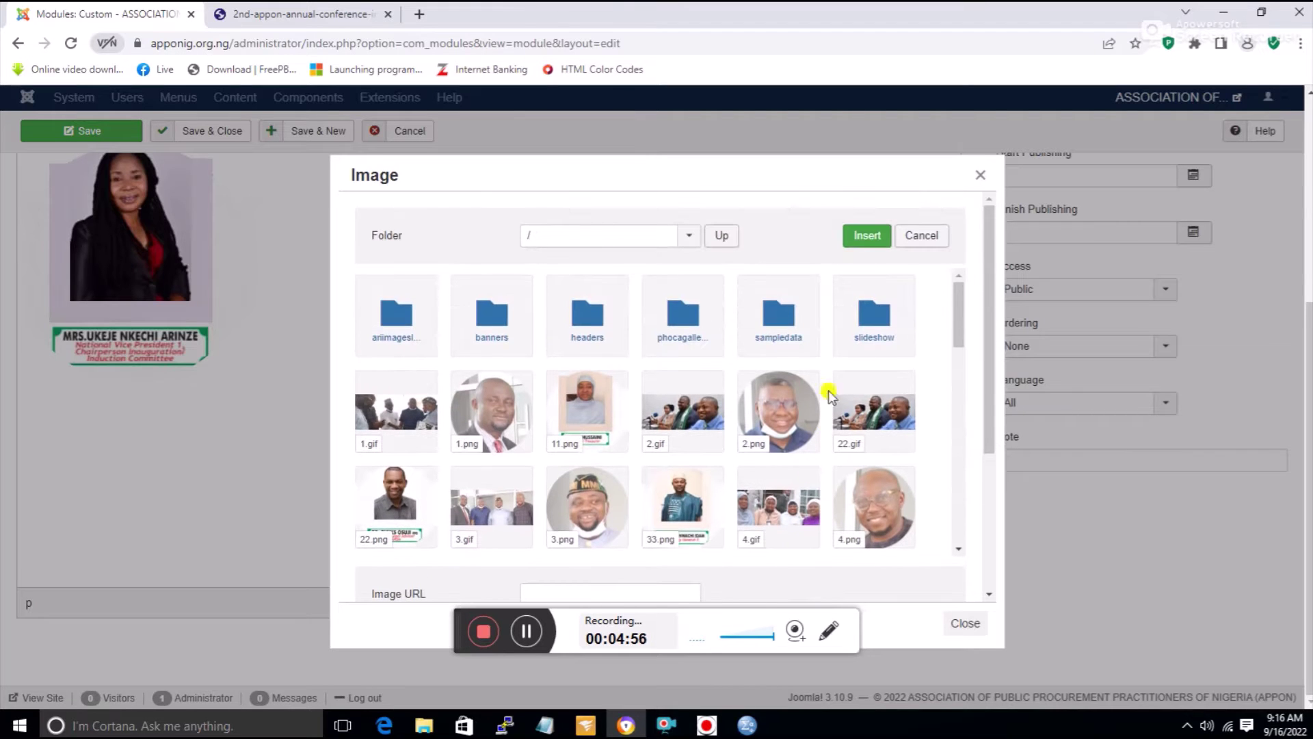
Step: Select annual.jpg, then close the Image dialog without inserting anything
left_click_drag(953, 297, 958, 386)
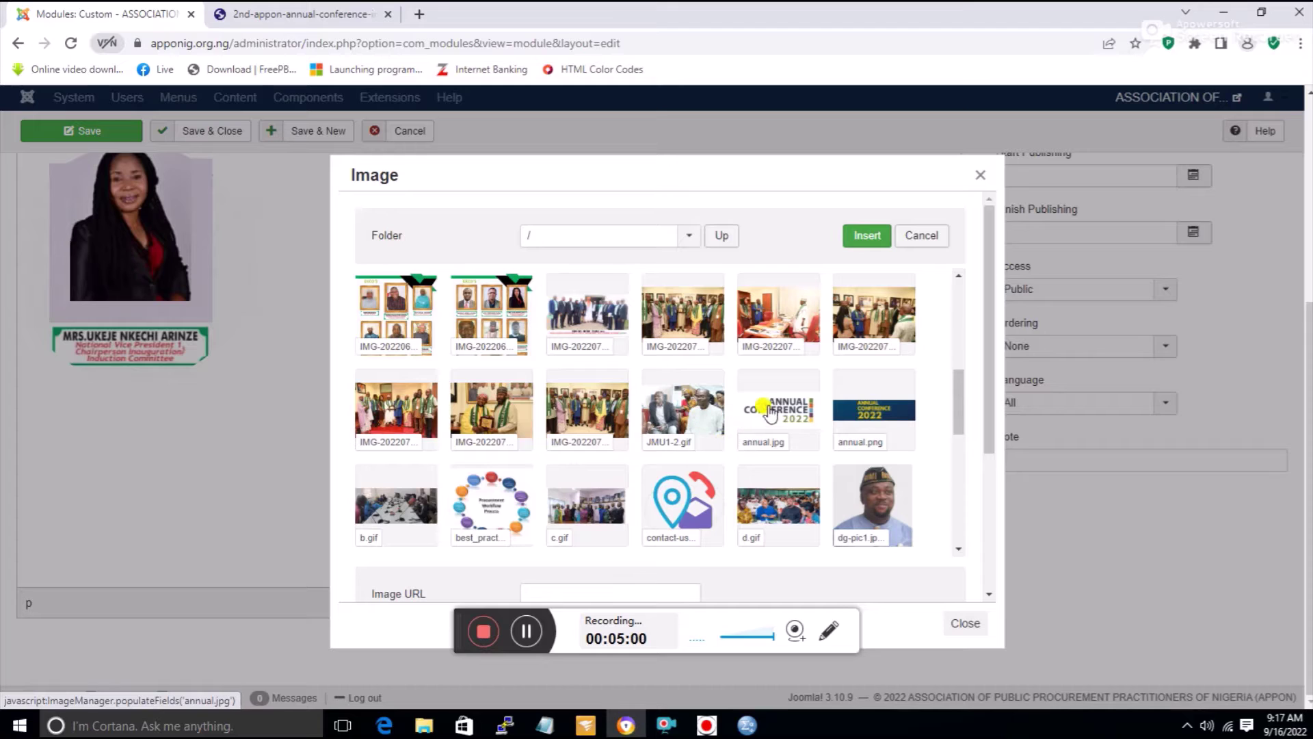
left_click(767, 412)
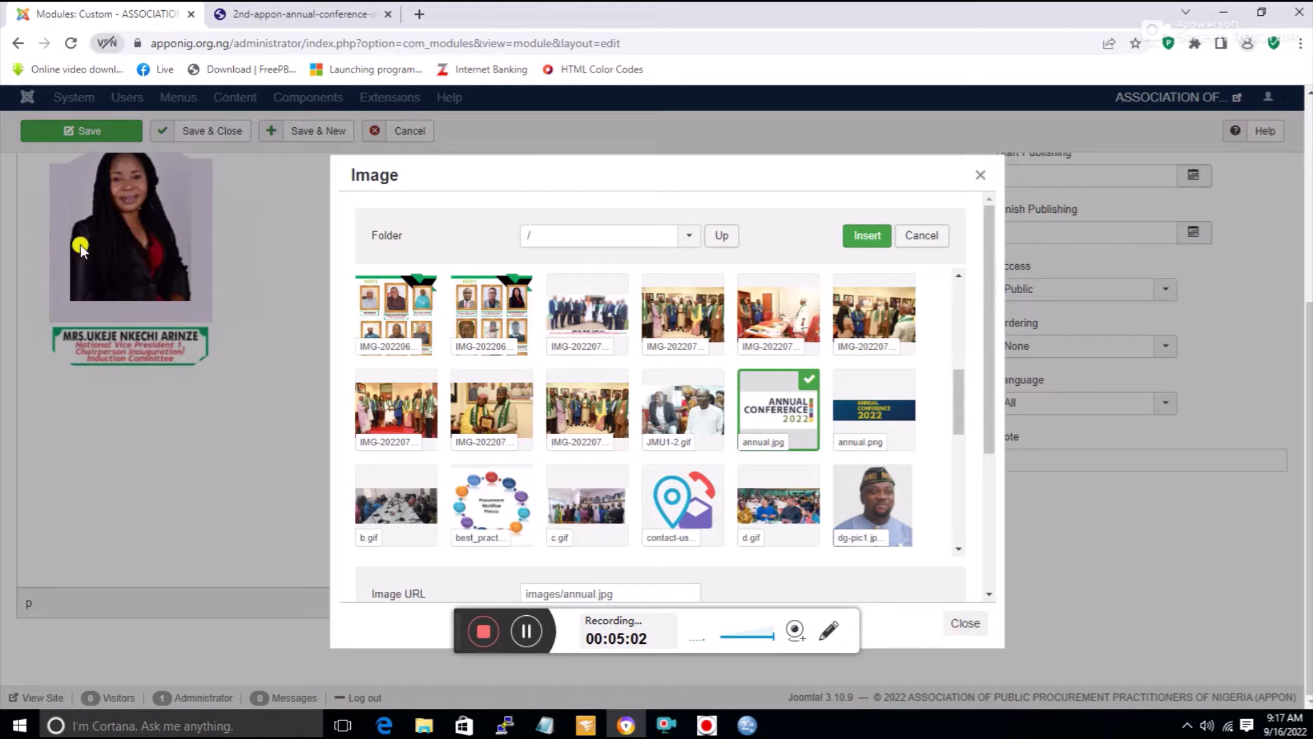
left_click(975, 179)
scroll(212, 372, "down", 3)
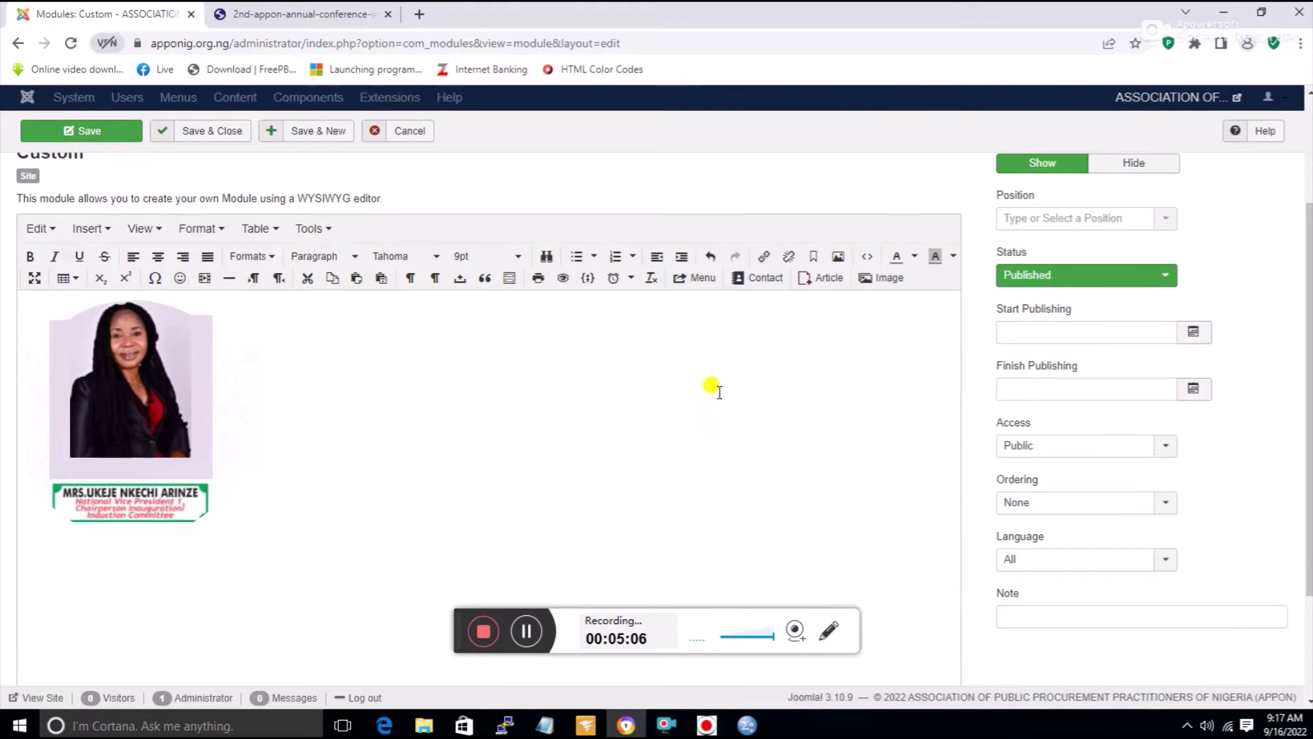
scroll(683, 383, "up", 3)
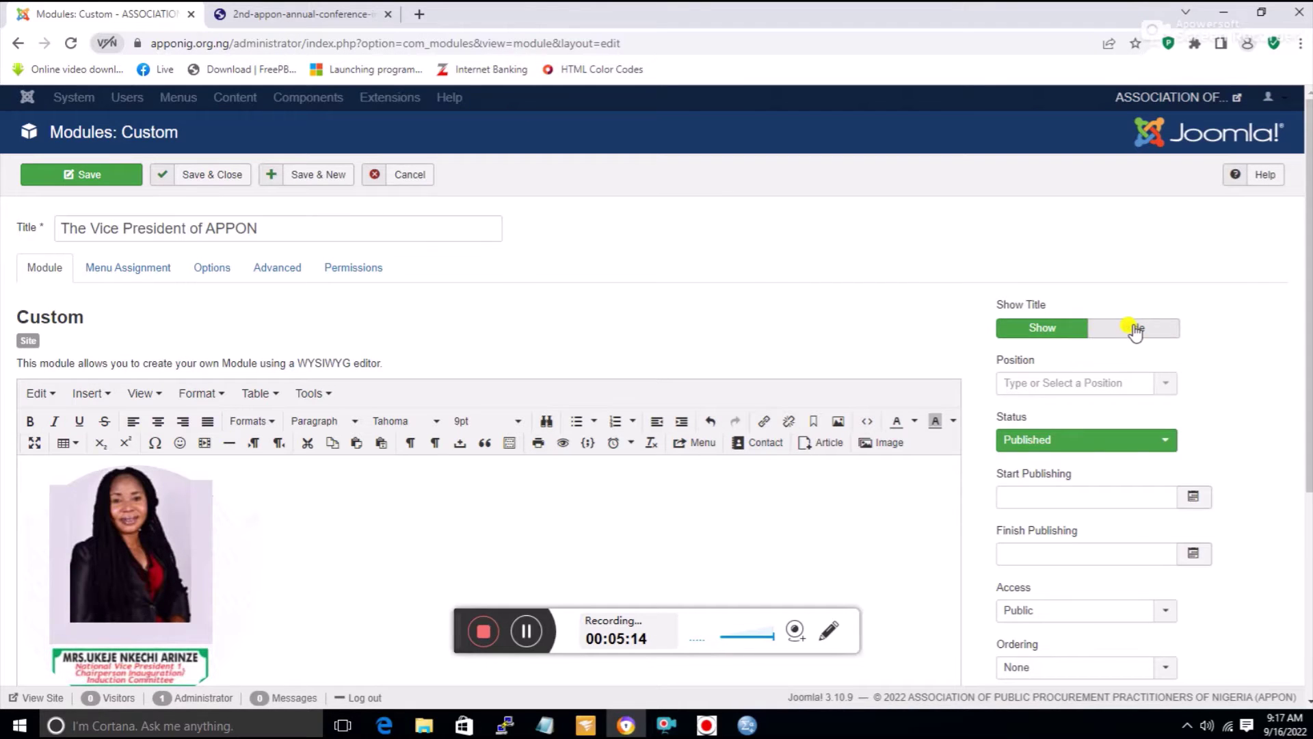
Step: Keep the module title shown and set its position to Left [position-7]
left_click(1135, 329)
left_click(1056, 329)
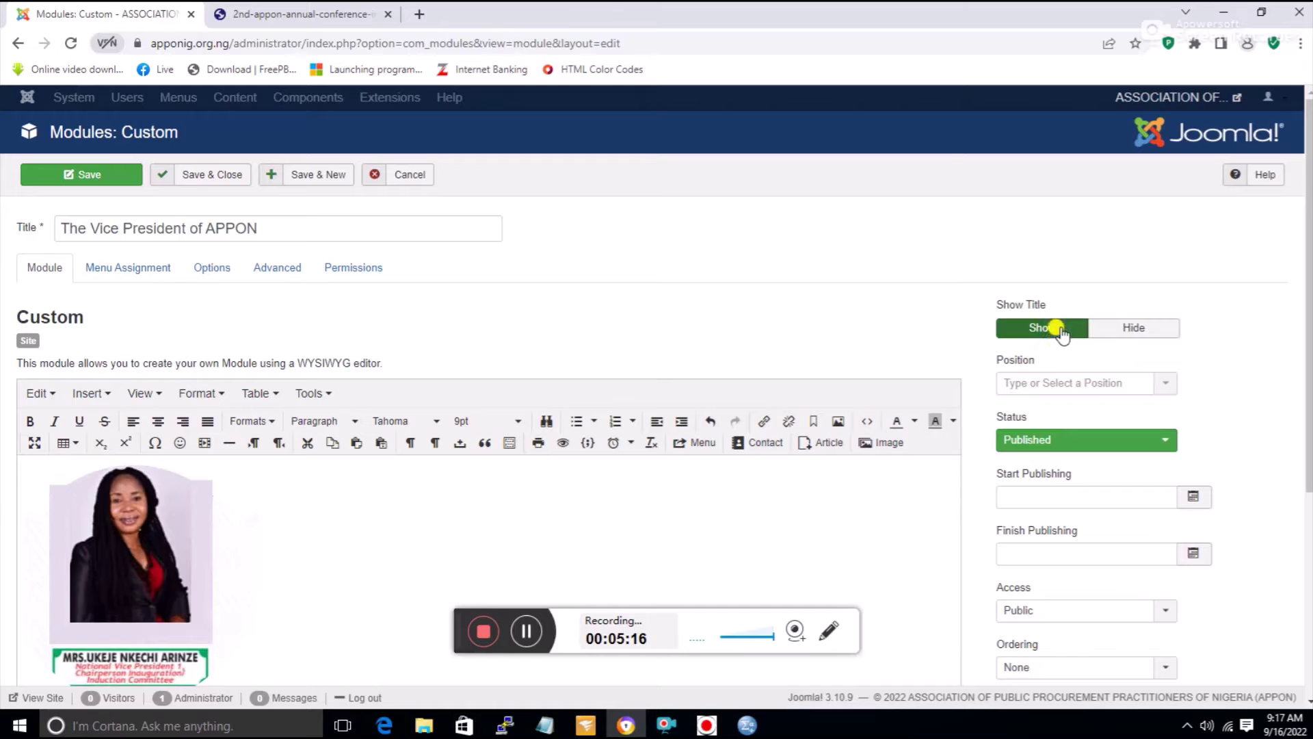
left_click(1120, 384)
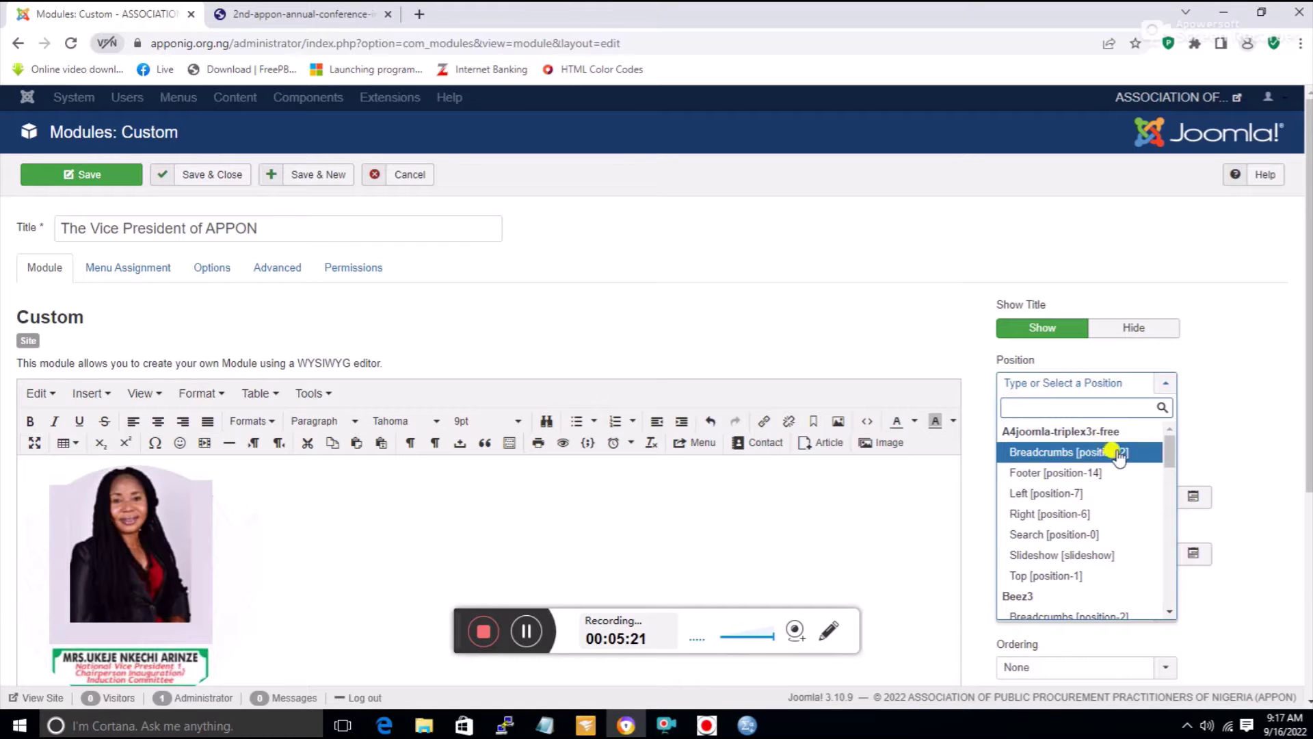
left_click(1064, 494)
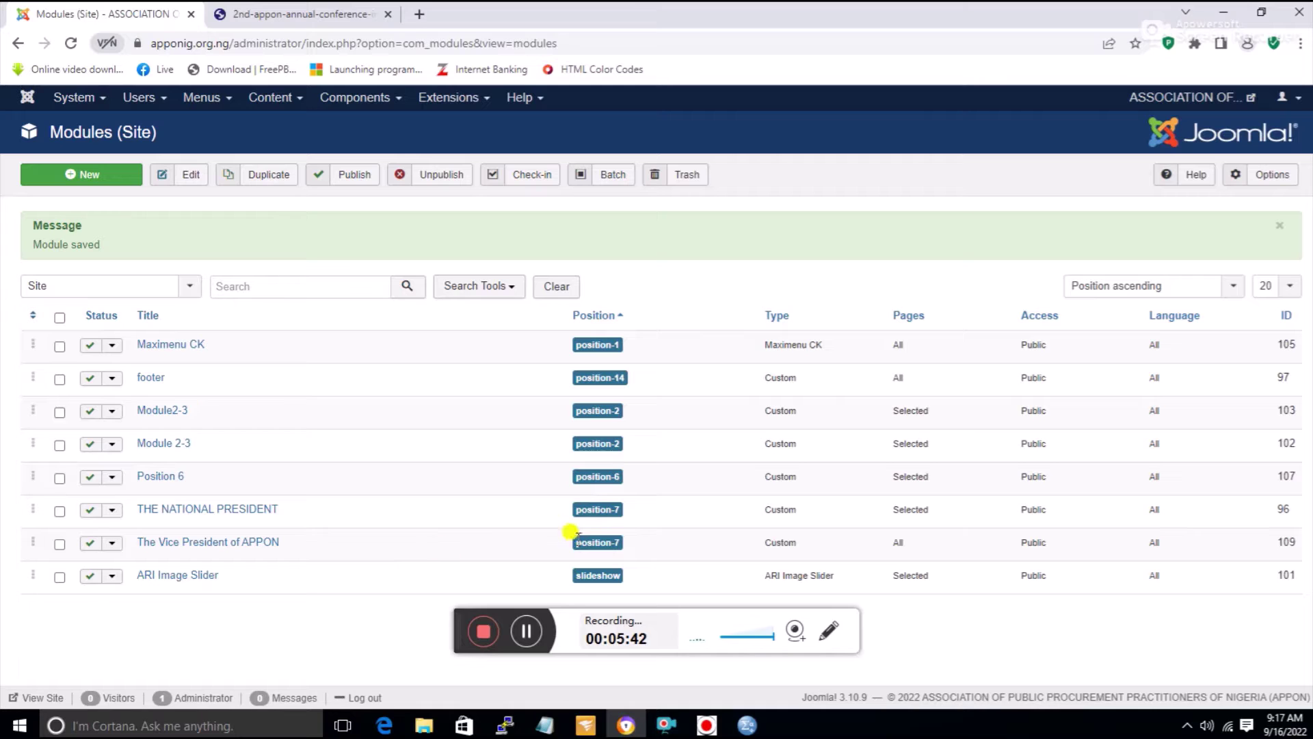
left_click(301, 14)
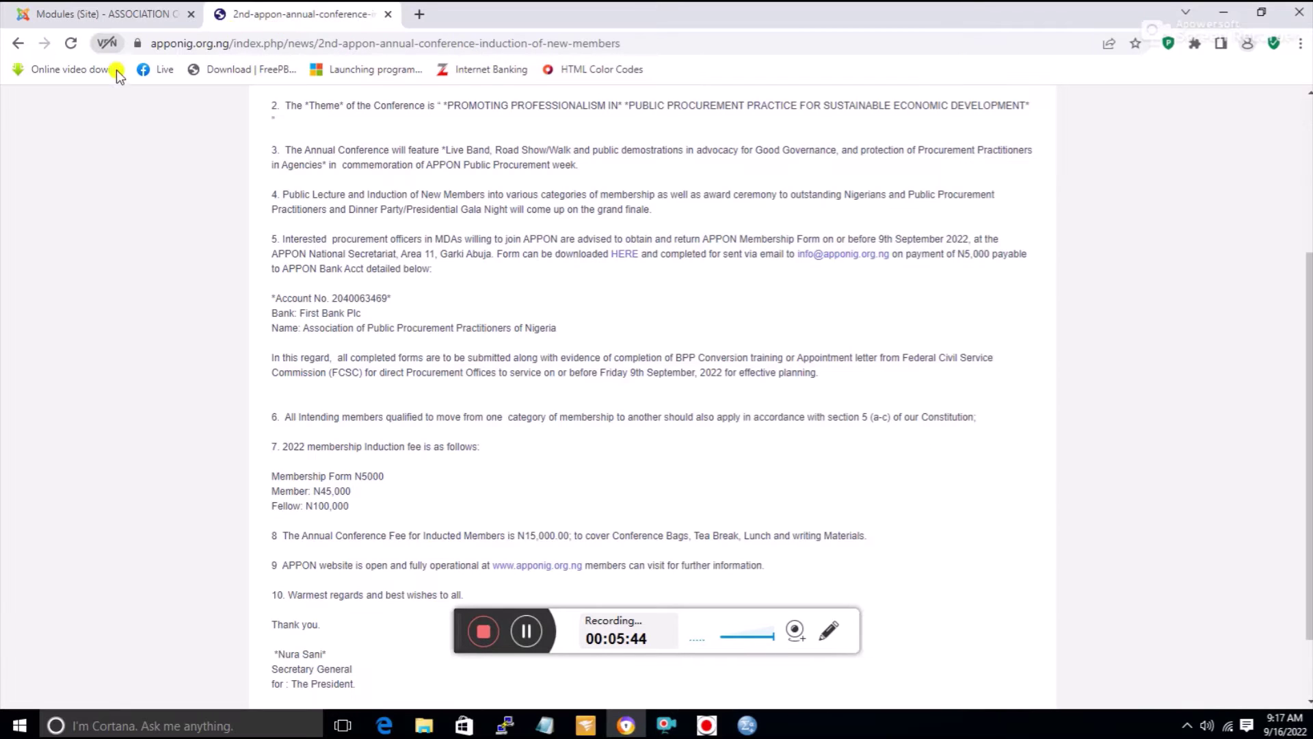
left_click(72, 43)
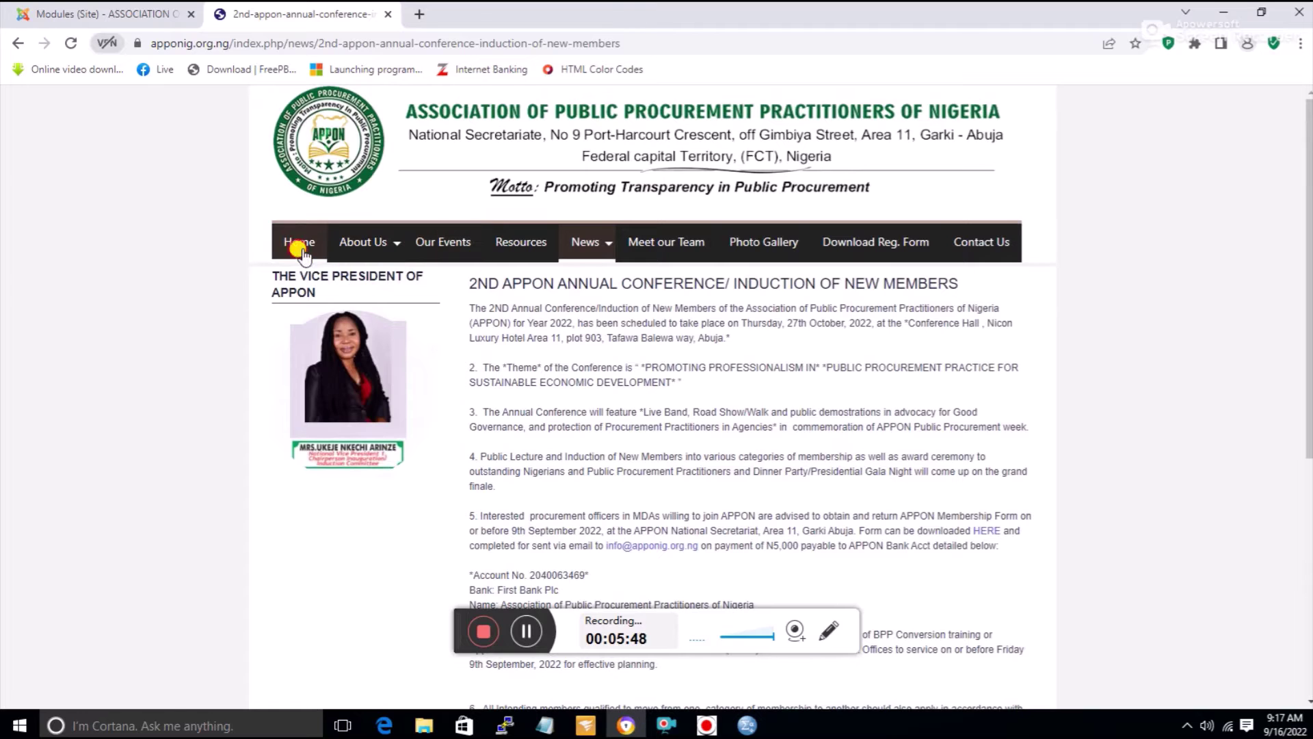
left_click(301, 249)
scroll(435, 322, "down", 5)
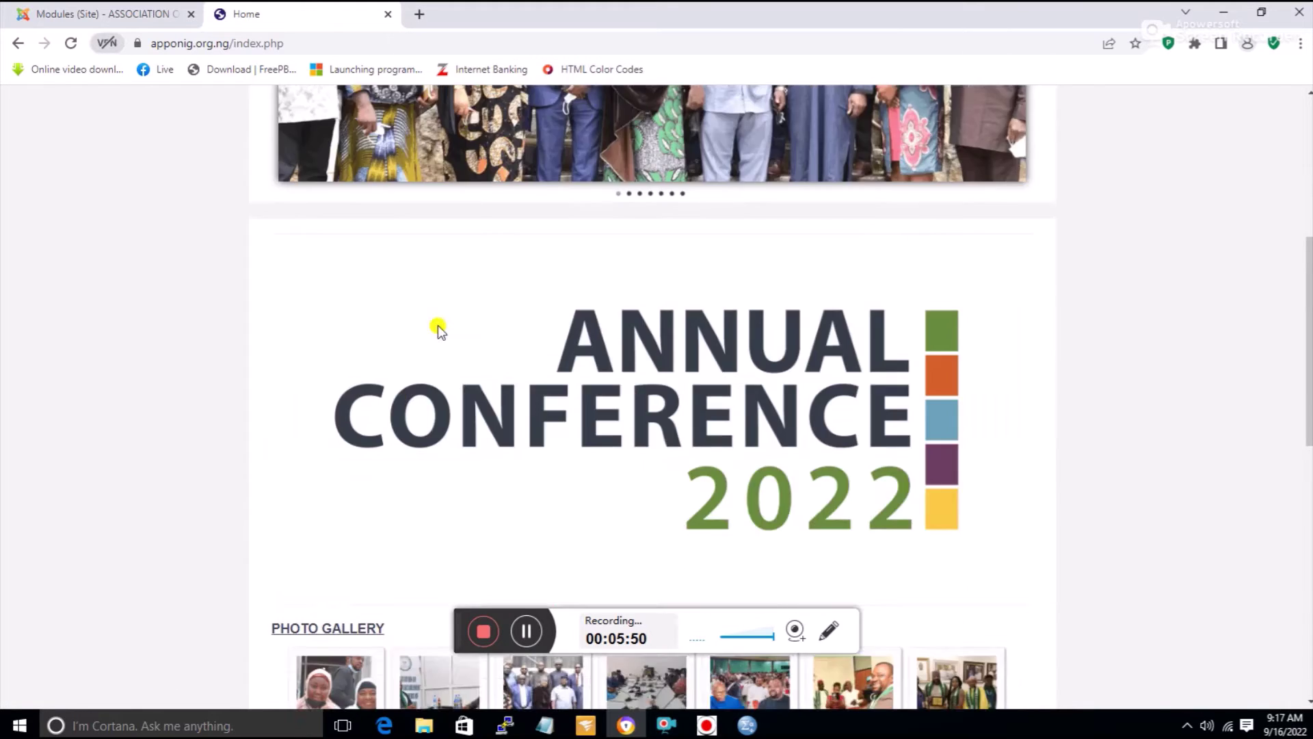
scroll(437, 326, "down", 8)
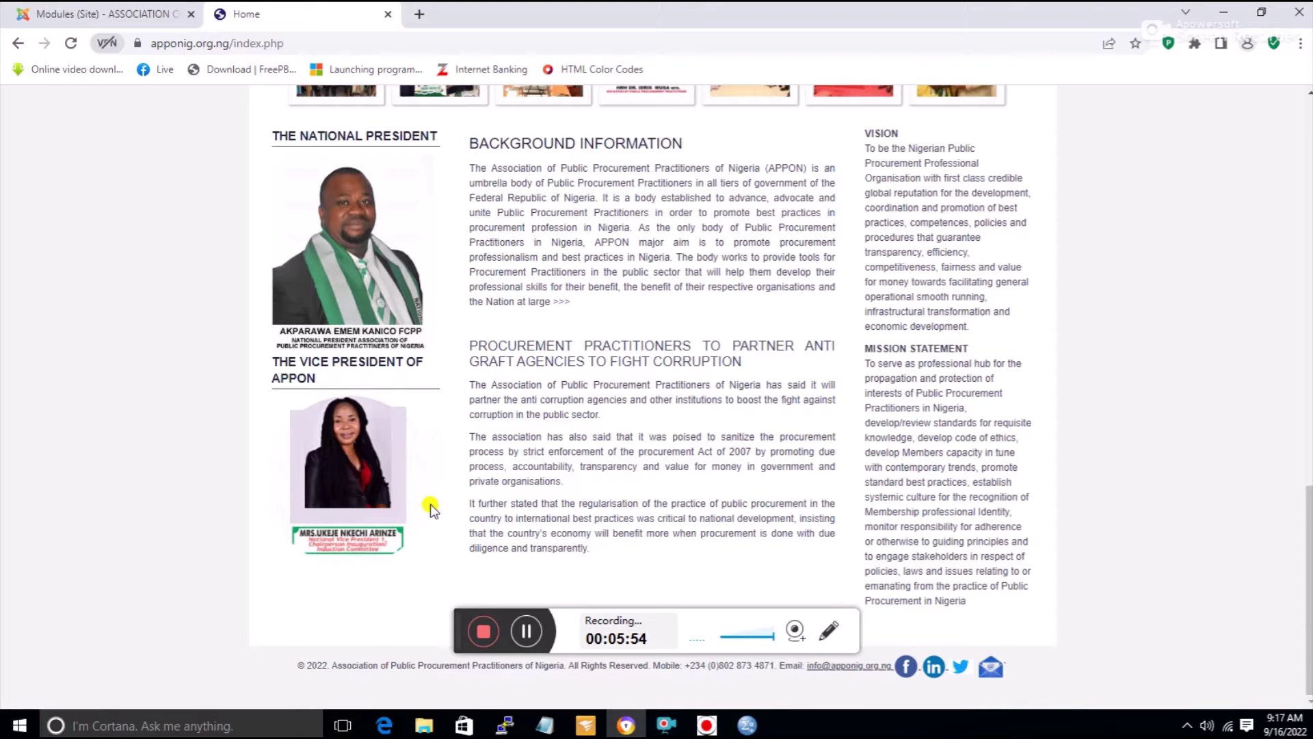
scroll(435, 492, "up", 6)
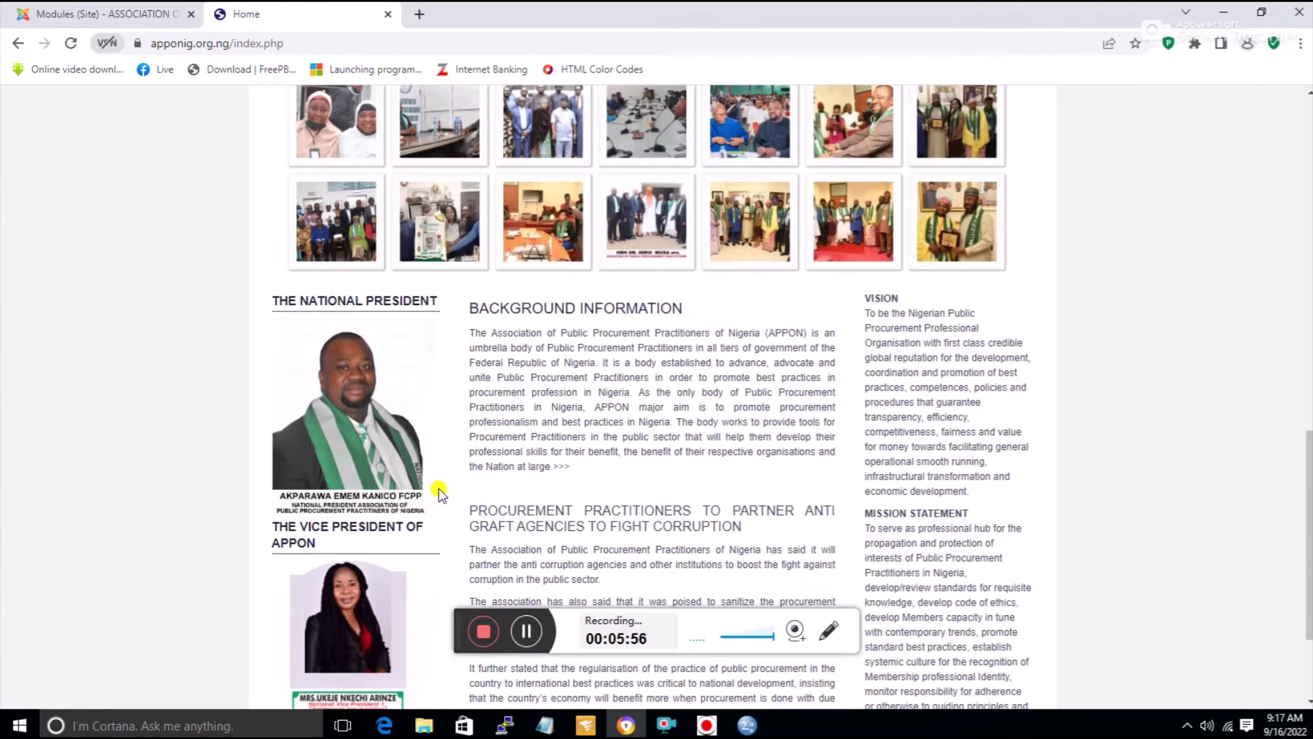
scroll(435, 487, "up", 4)
scroll(409, 503, "down", 6)
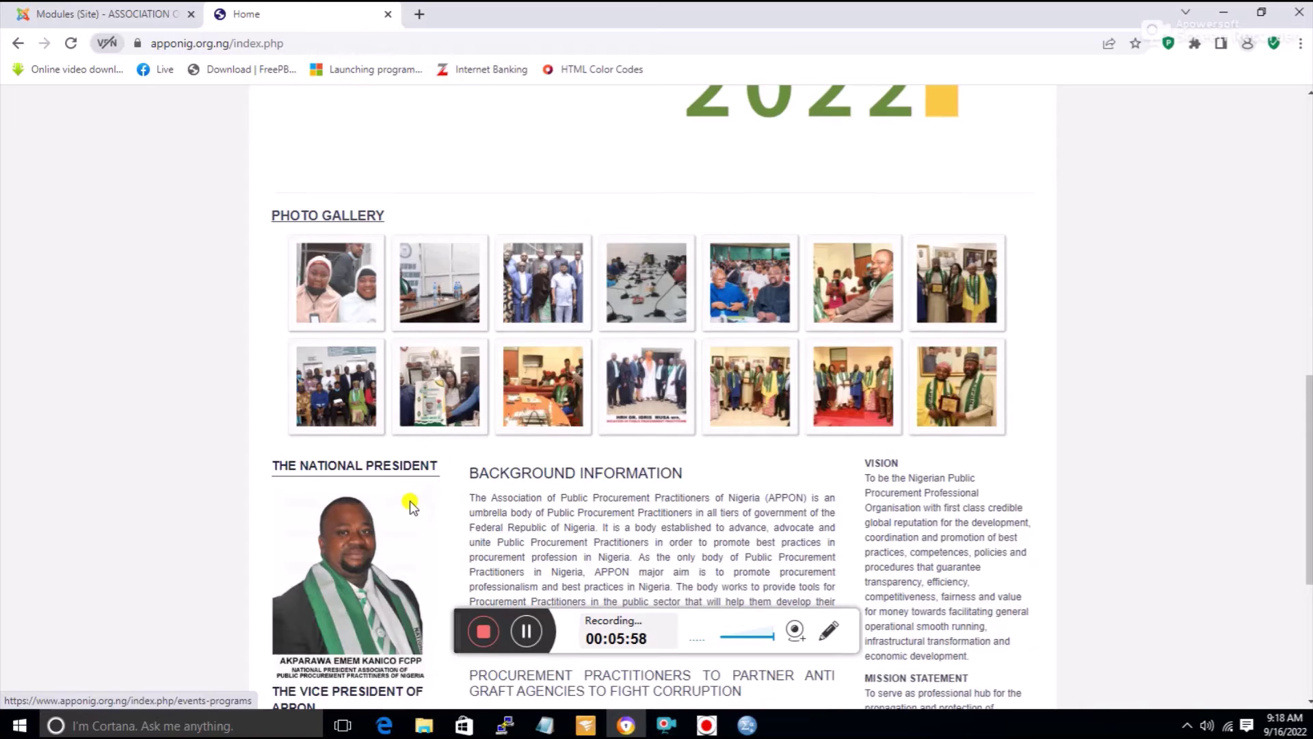
scroll(405, 503, "up", 6)
scroll(405, 502, "up", 6)
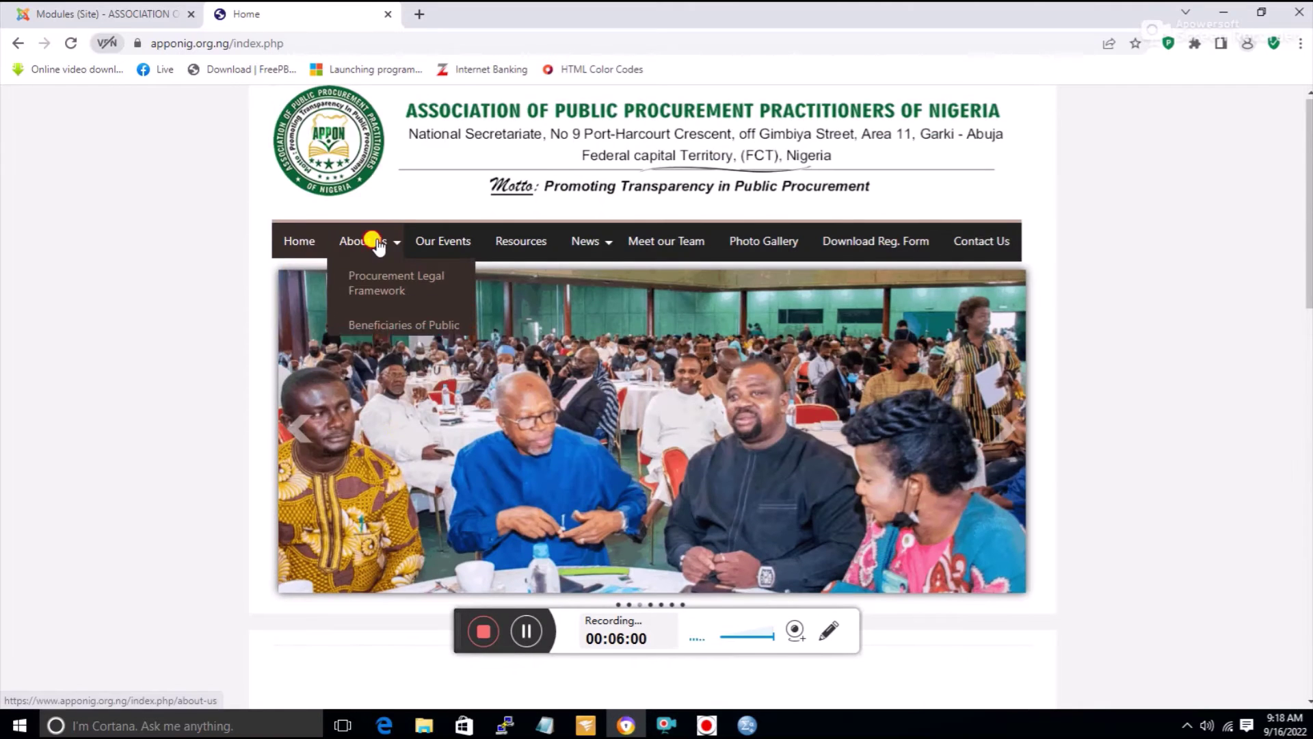
left_click(446, 259)
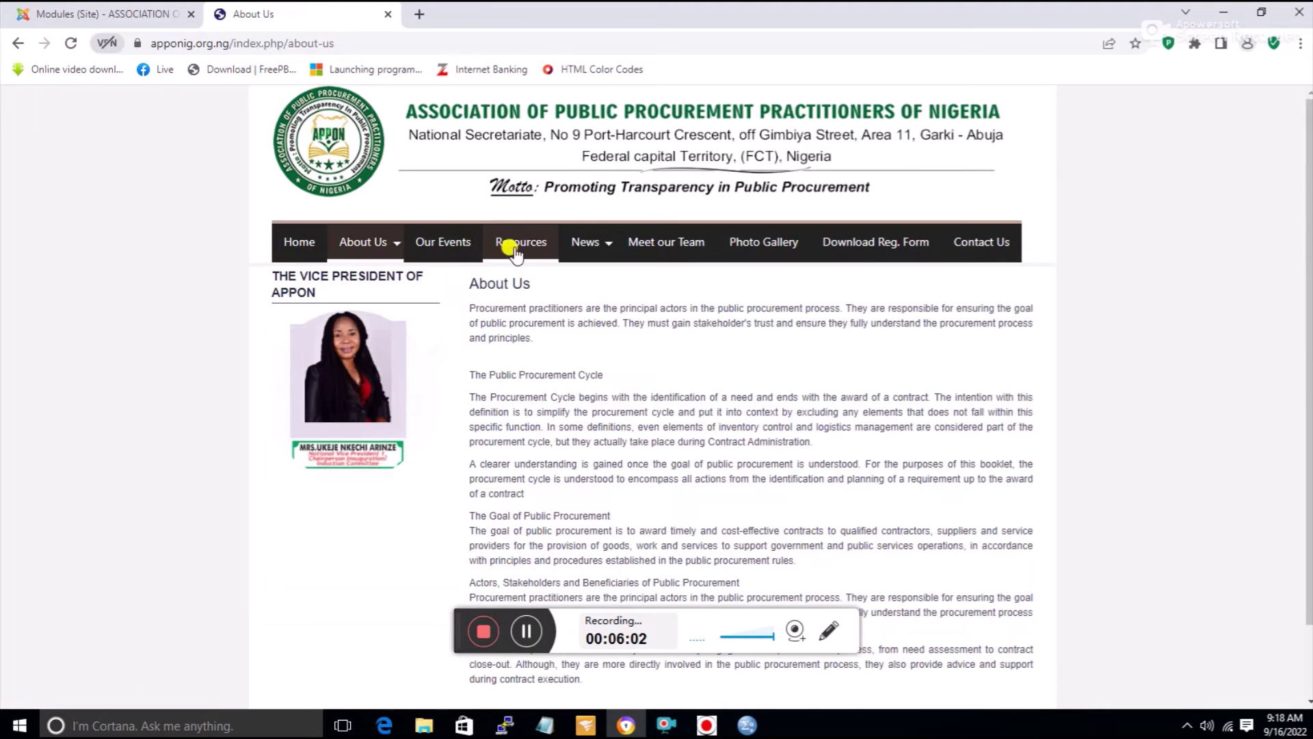
left_click(534, 250)
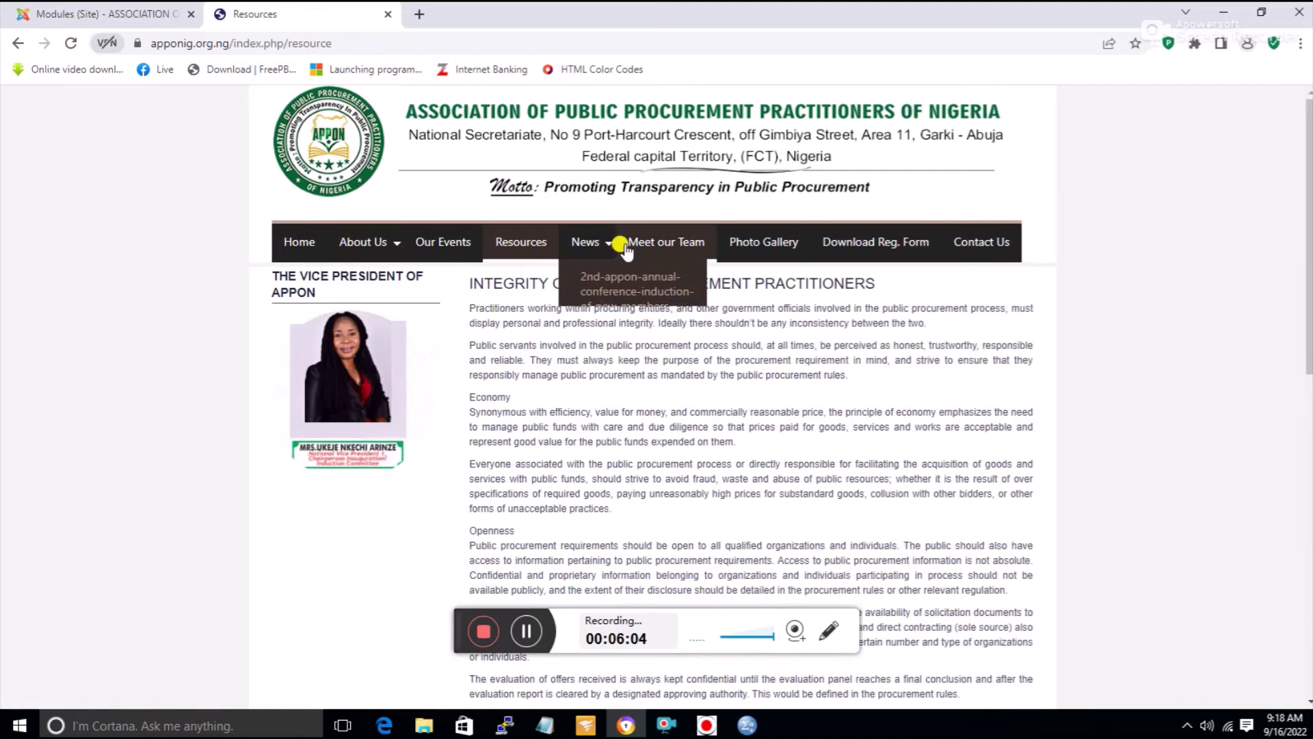
left_click(625, 244)
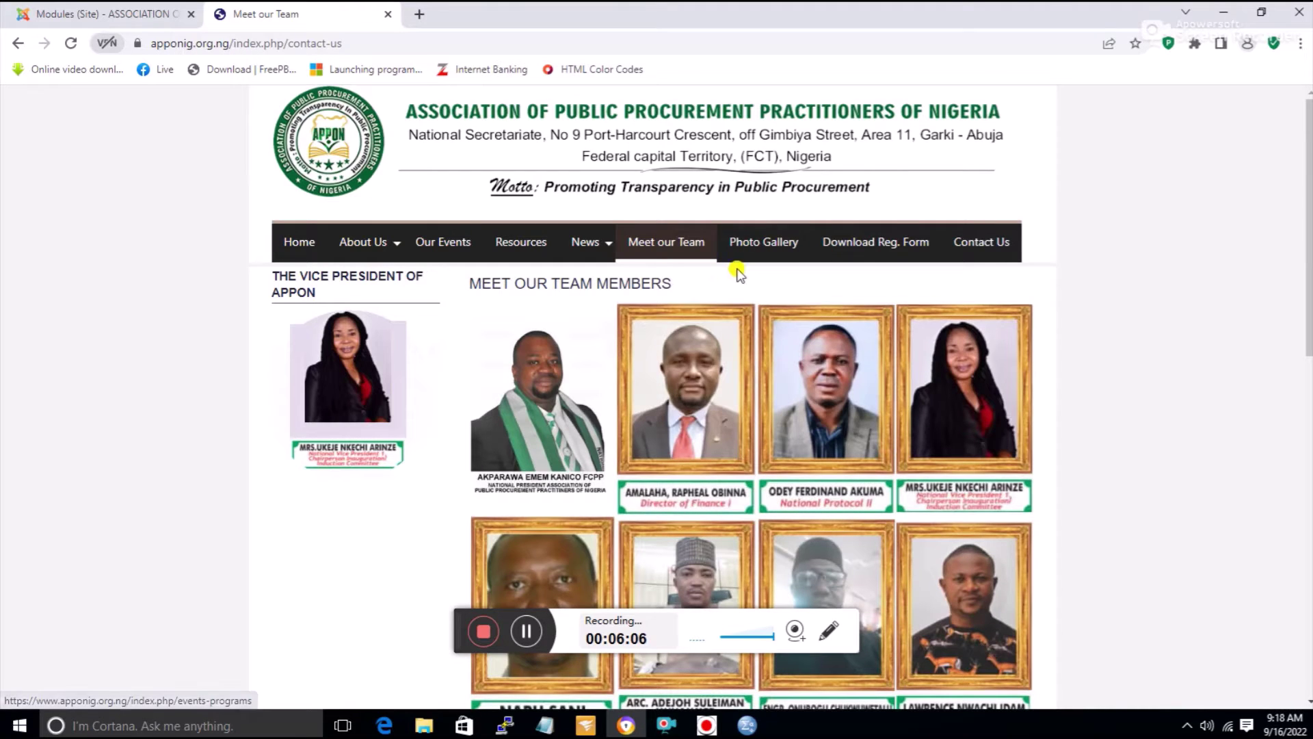
left_click(873, 244)
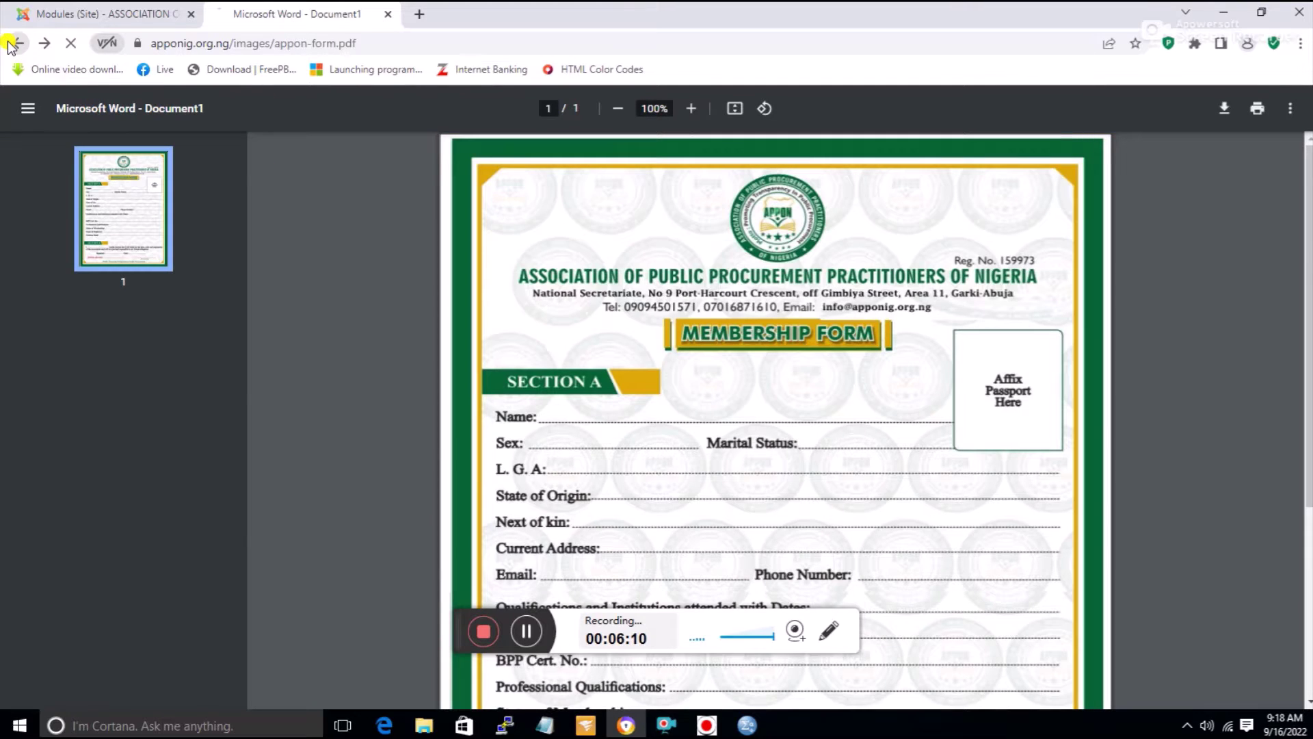
left_click(18, 43)
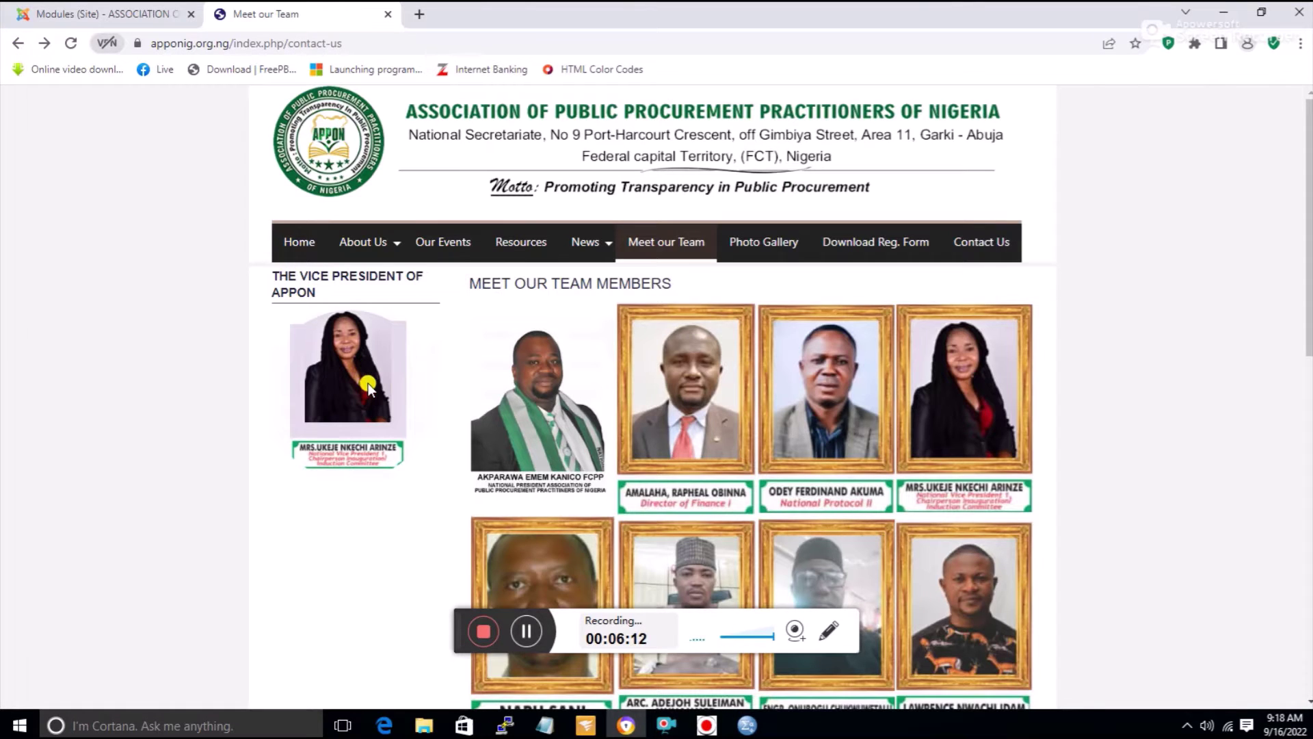
left_click(286, 240)
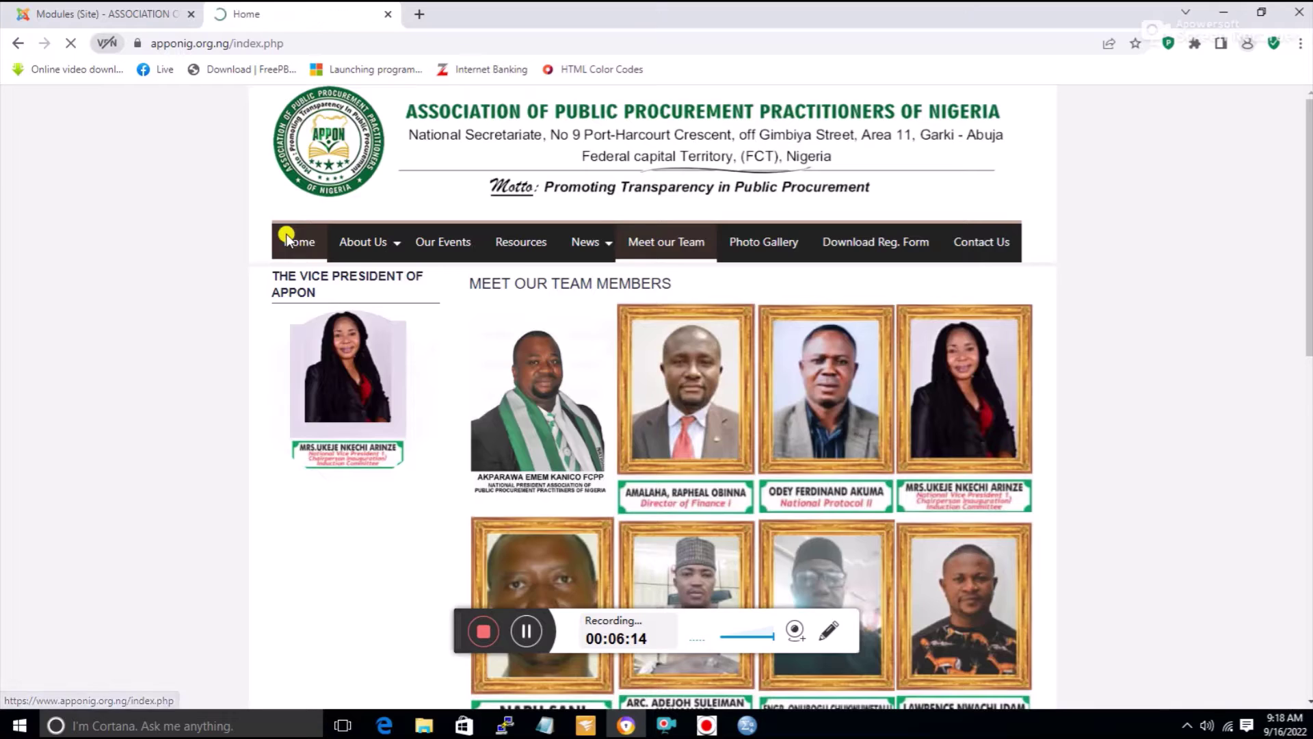
left_click(126, 15)
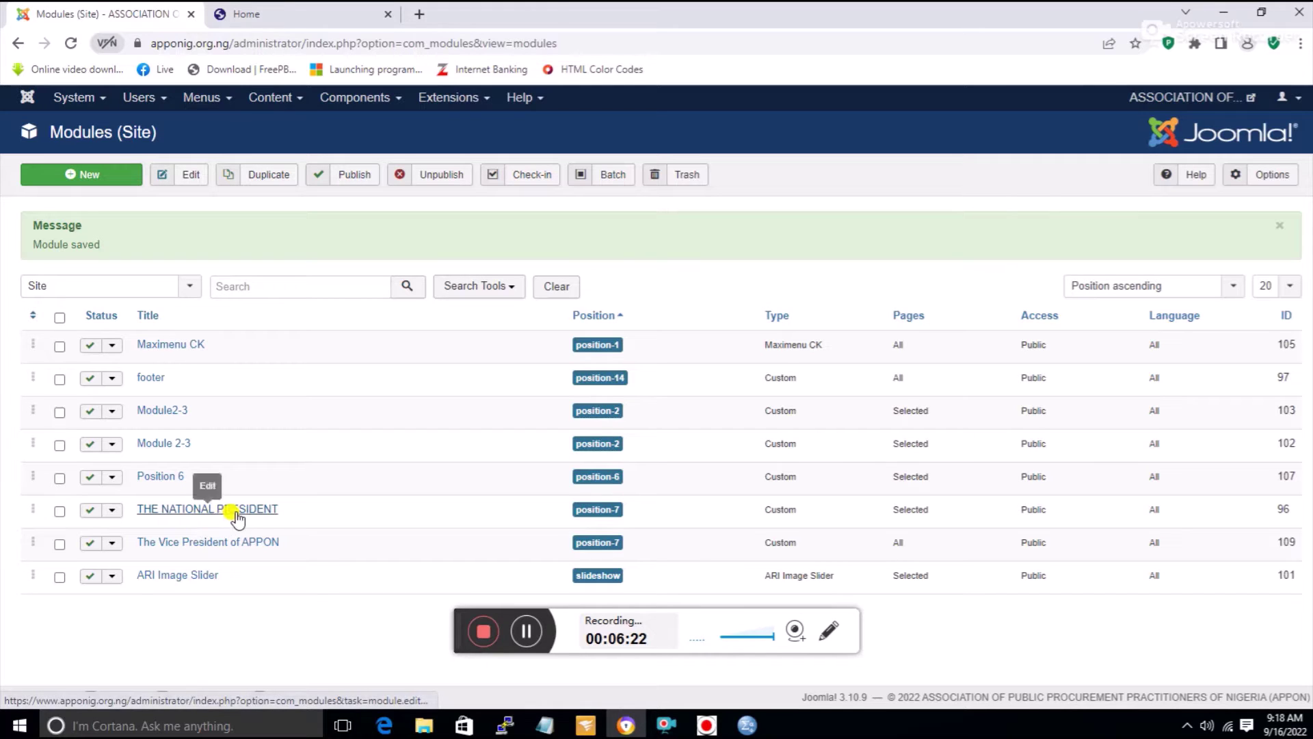
Step: Retitle the Vice President module to 'THE VICE PRESIDENT OF APPON', clearing the leftover old title
left_click(207, 544)
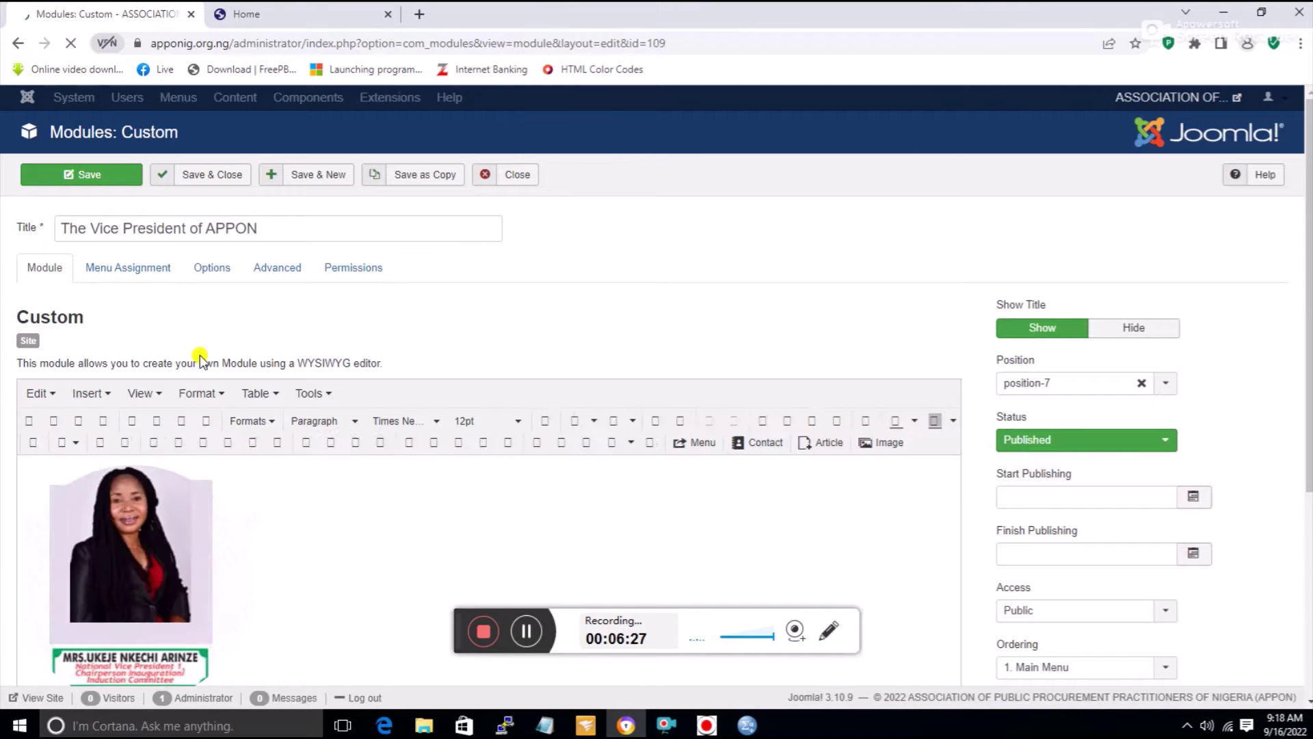
left_click(71, 227)
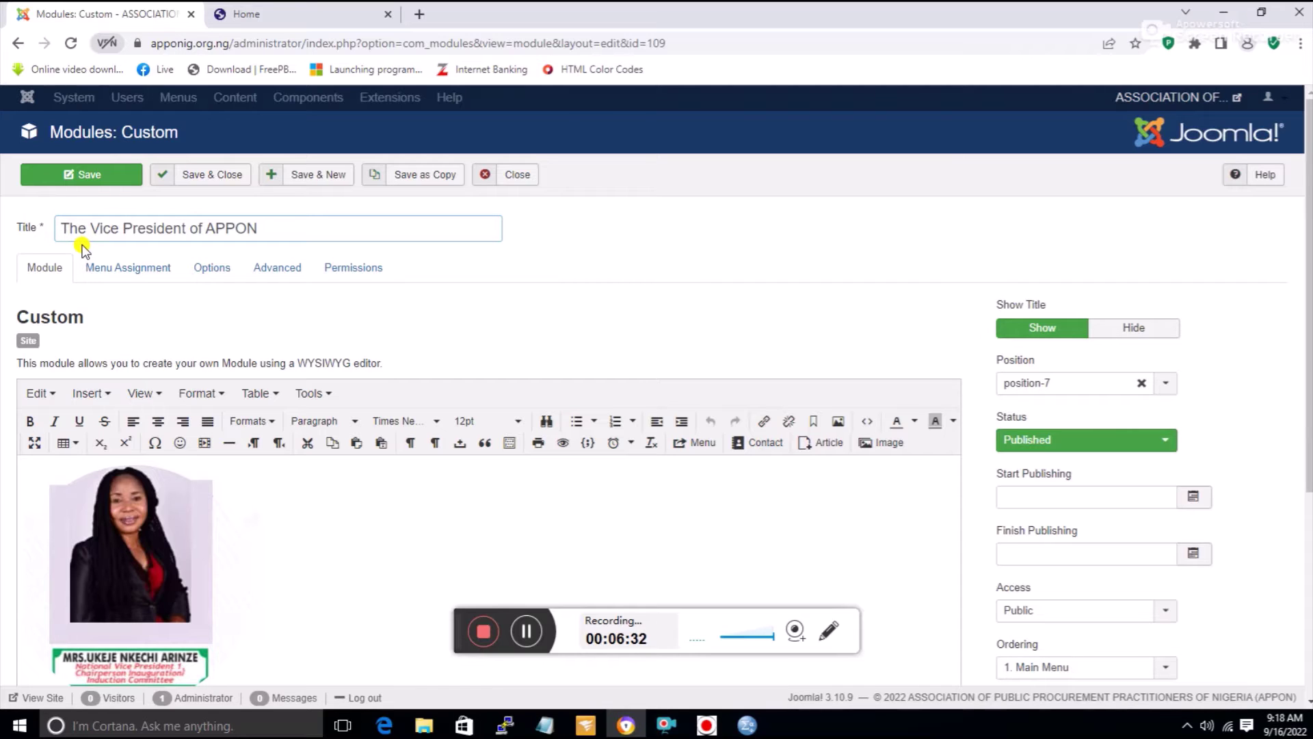
key("BackSpace")
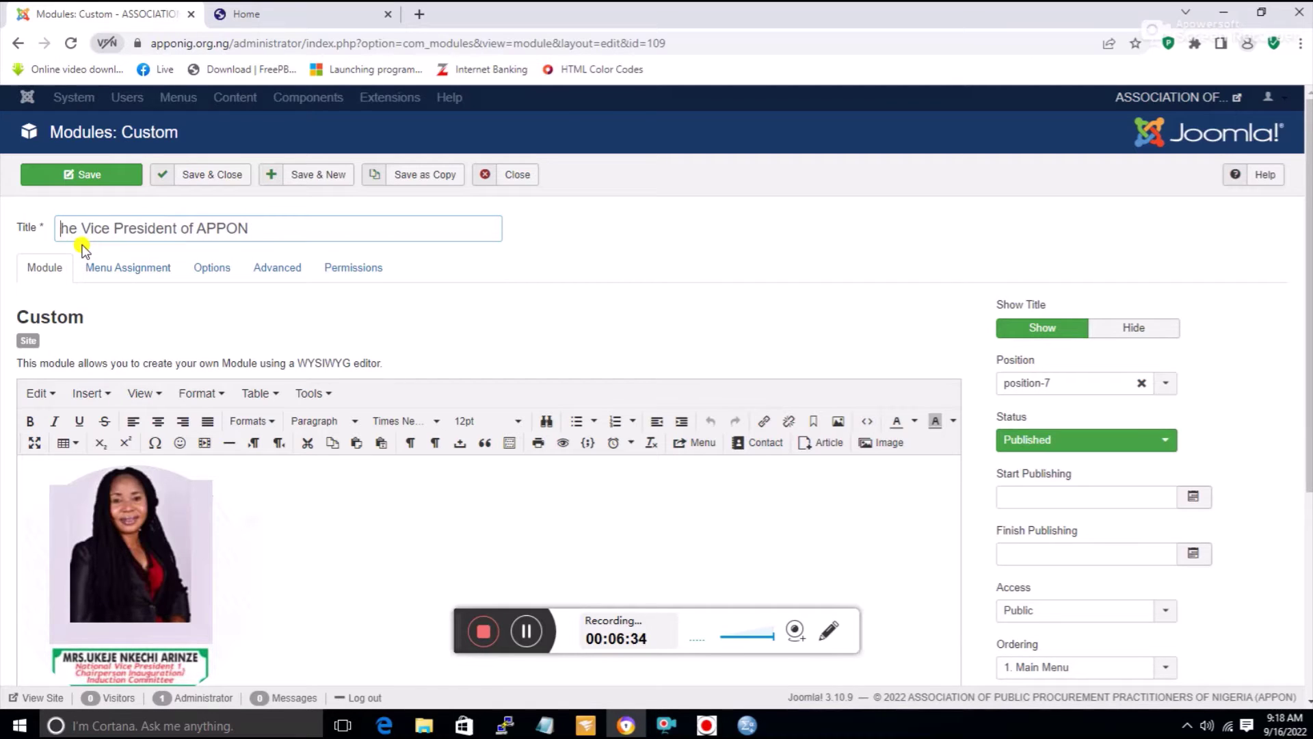
type("THE ")
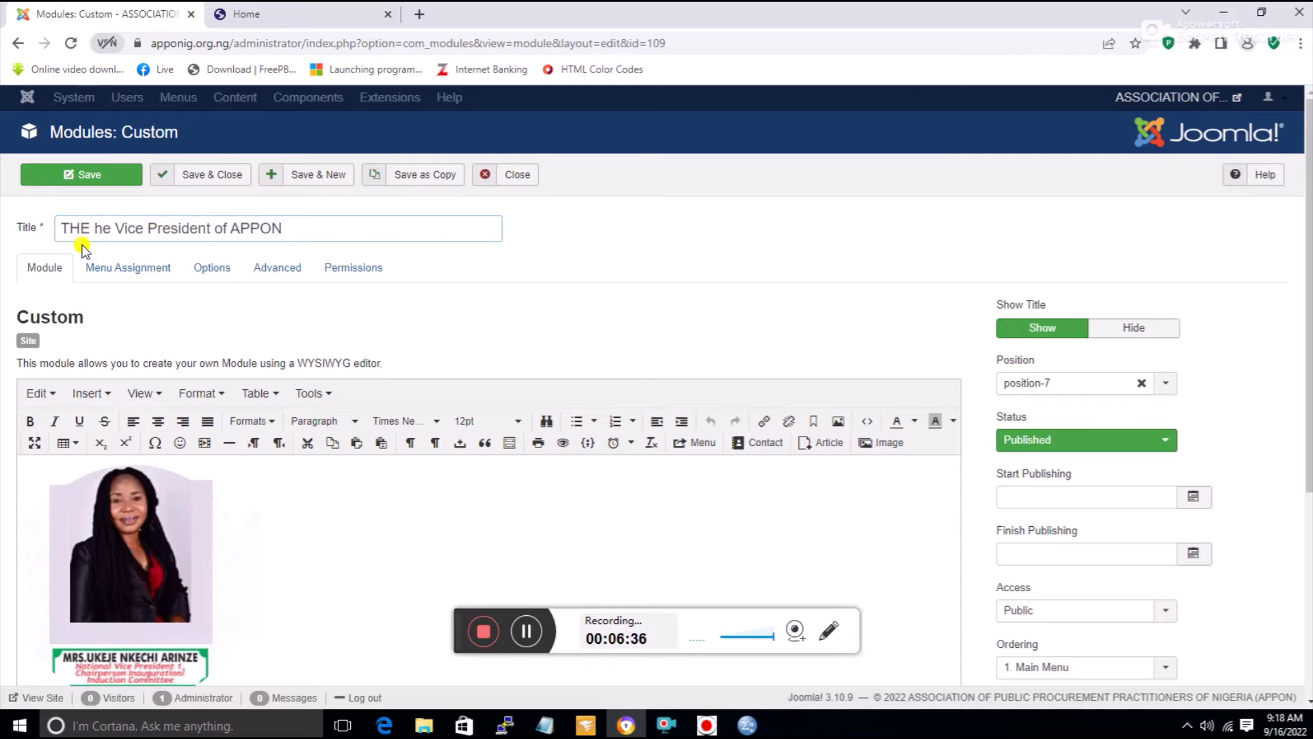
type("V")
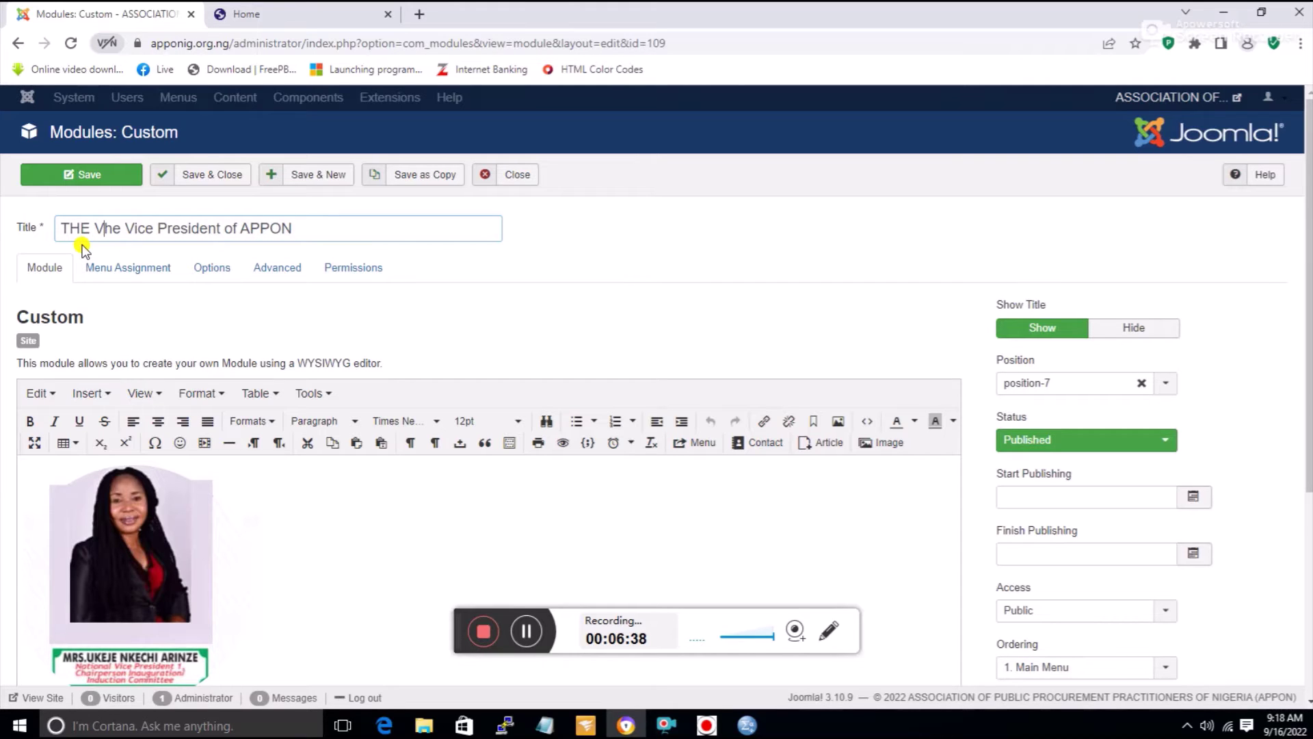
type("ICE PRESIDENT")
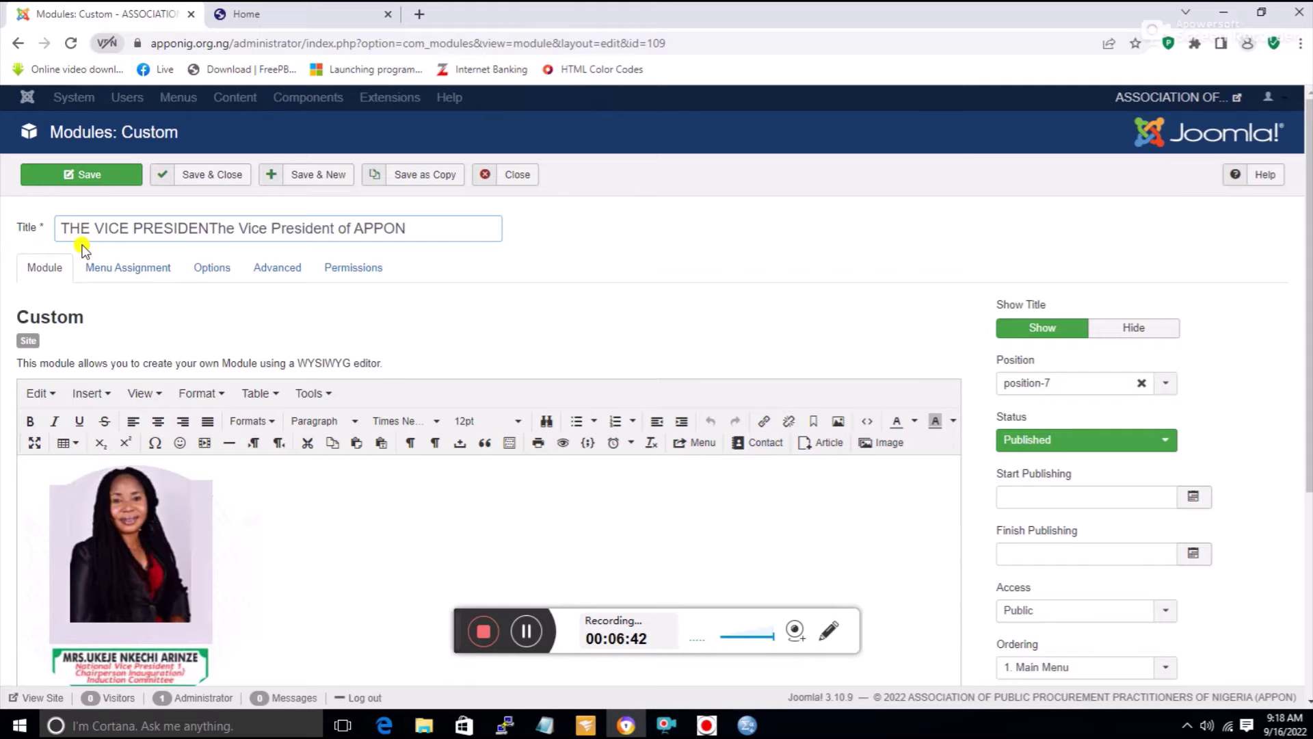
type(" OF APP")
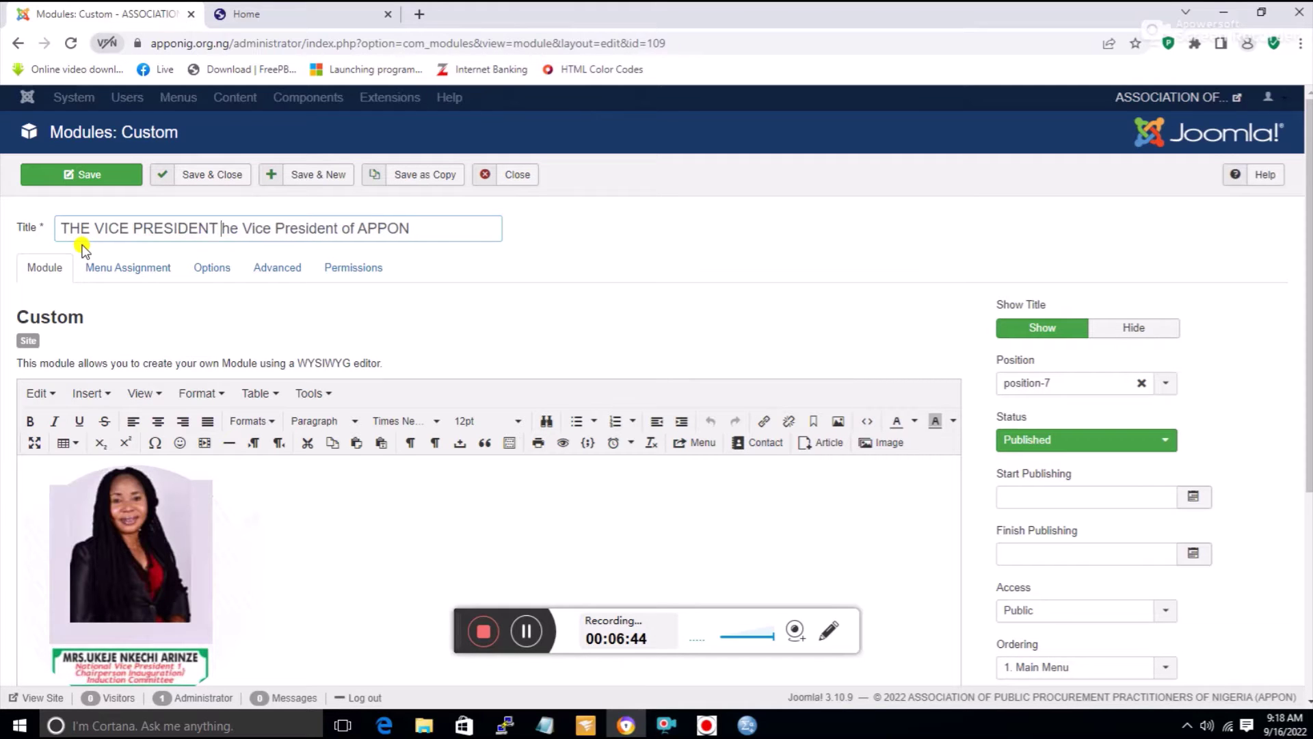
type("ON")
key("Delete")
key("Delete")
key("Delete")
key("Delete")
key("Delete")
key("Delete")
key("Delete")
key("Delete")
key("Delete")
key("Delete")
key("Delete")
key("Delete")
key("Delete")
key("Delete")
key("Delete")
key("Delete")
key("Delete")
key("Delete")
key("Delete")
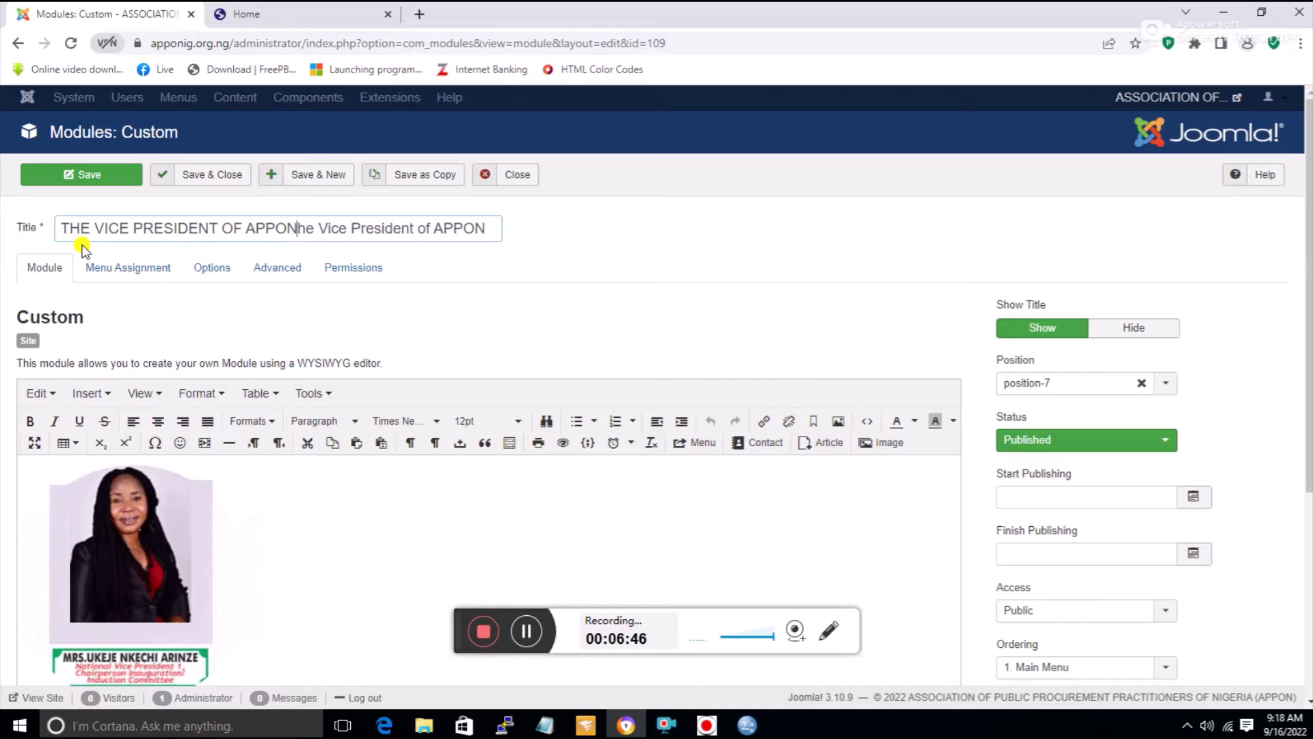
key("Delete")
key("Delete")
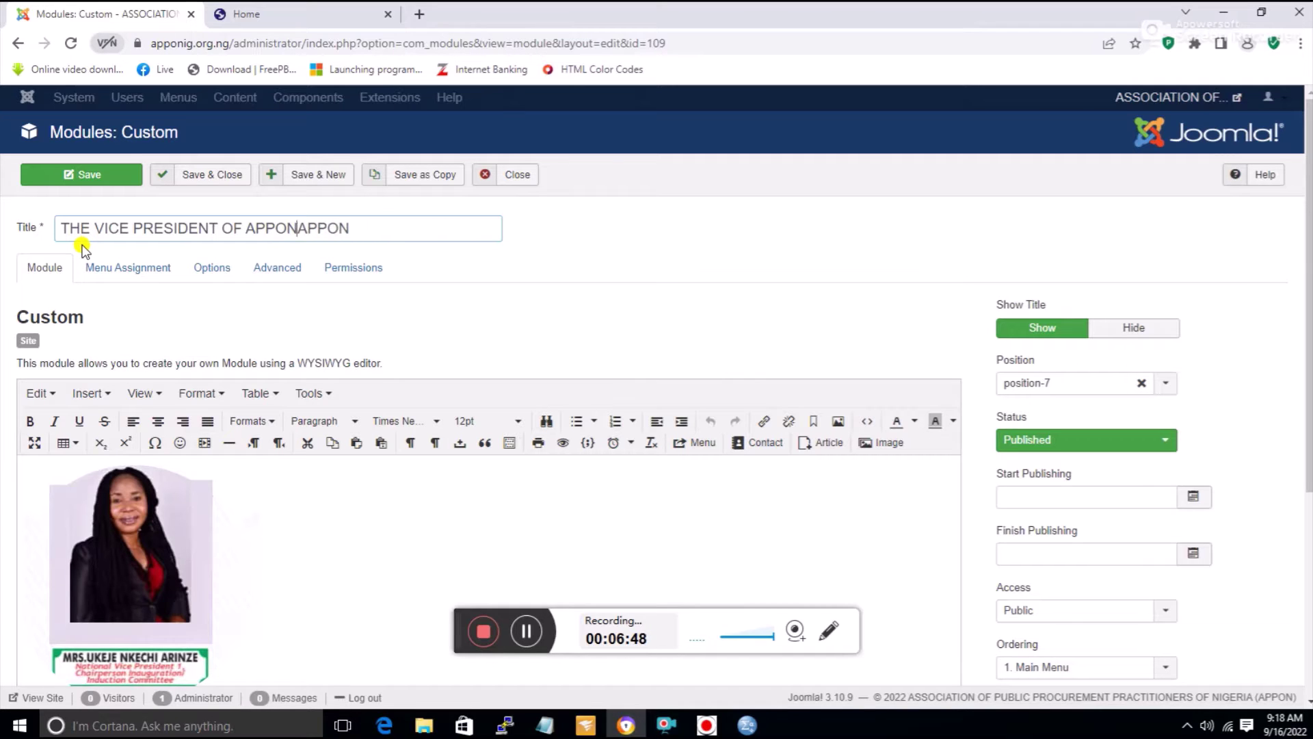
key("Delete")
key("Delete")
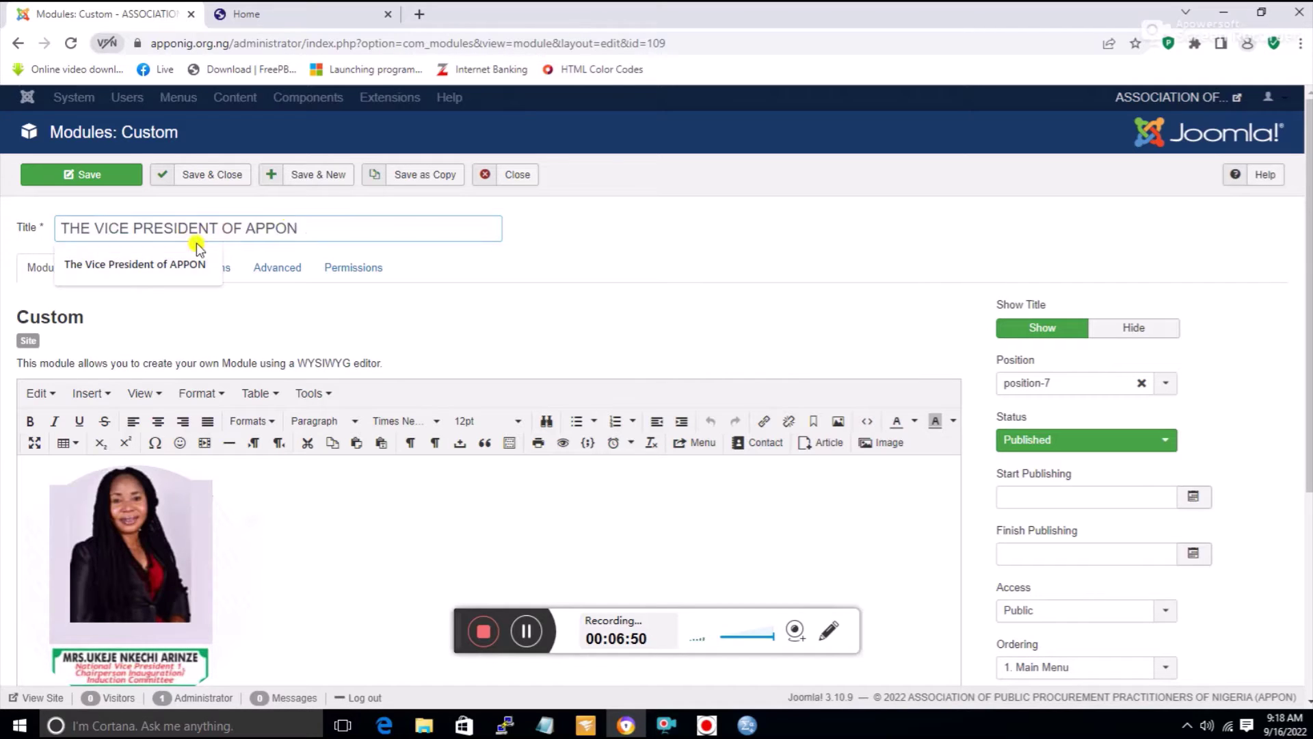
left_click(325, 226)
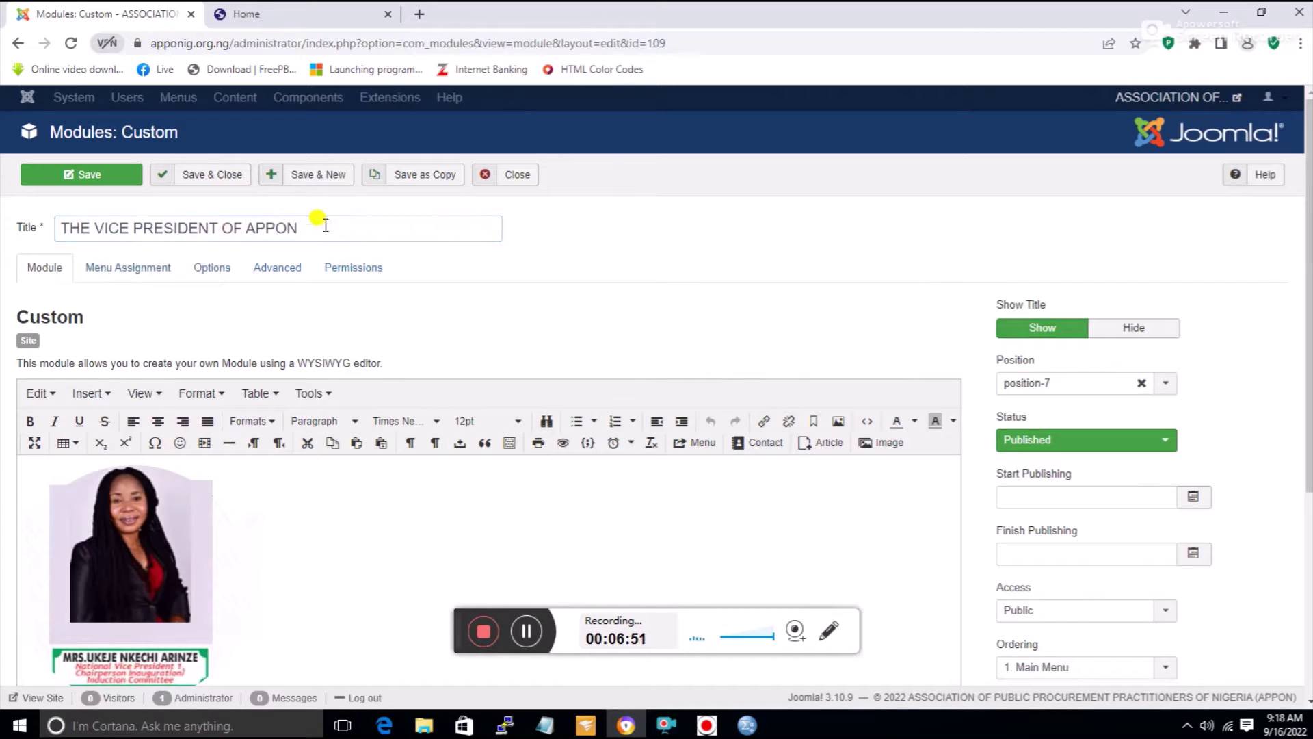
Step: Set the module's Module Assignment to 'Only on the pages selected'
left_click(132, 267)
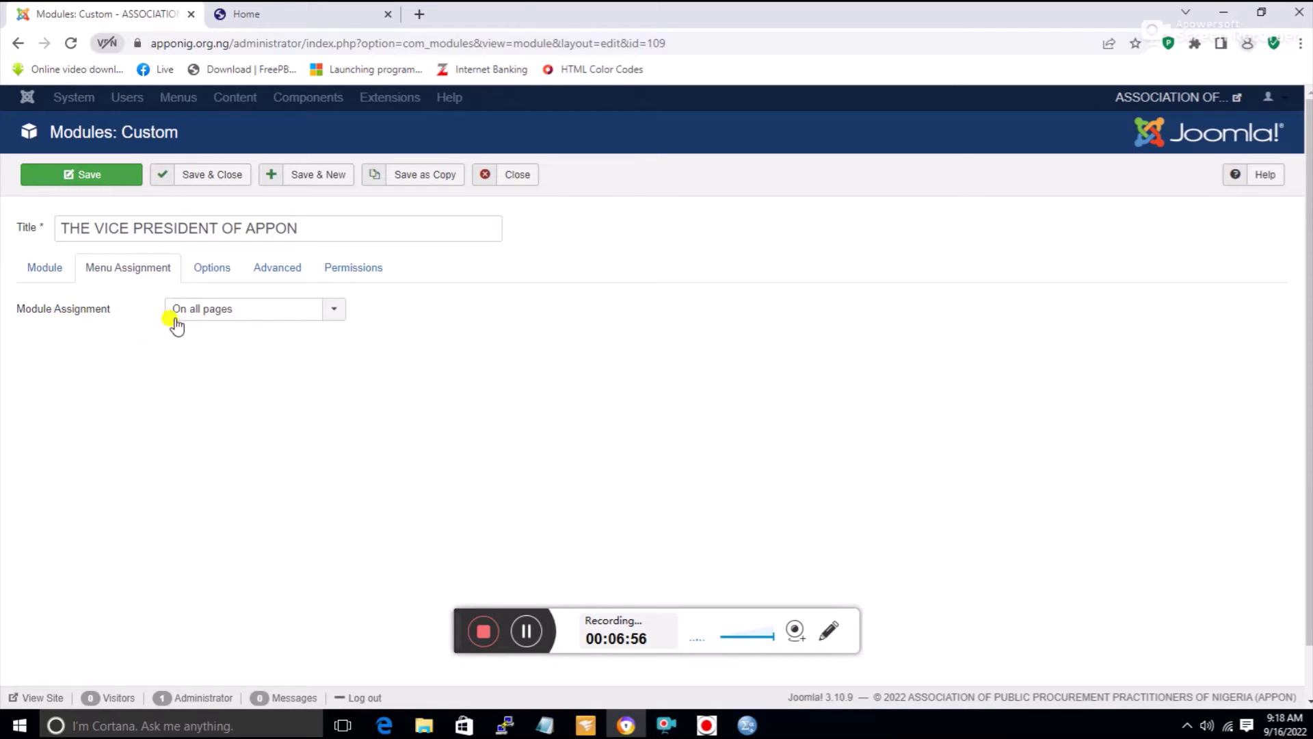
left_click(246, 316)
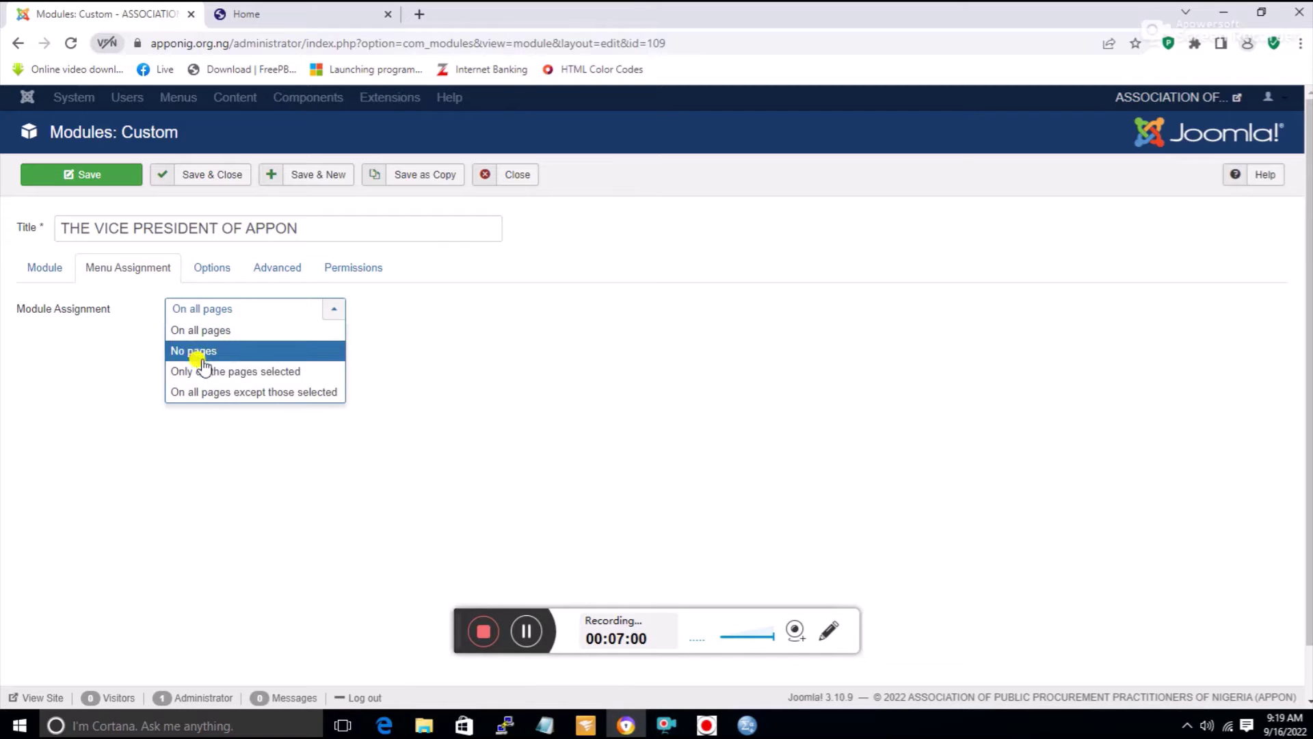
left_click(249, 374)
scroll(318, 405, "down", 1)
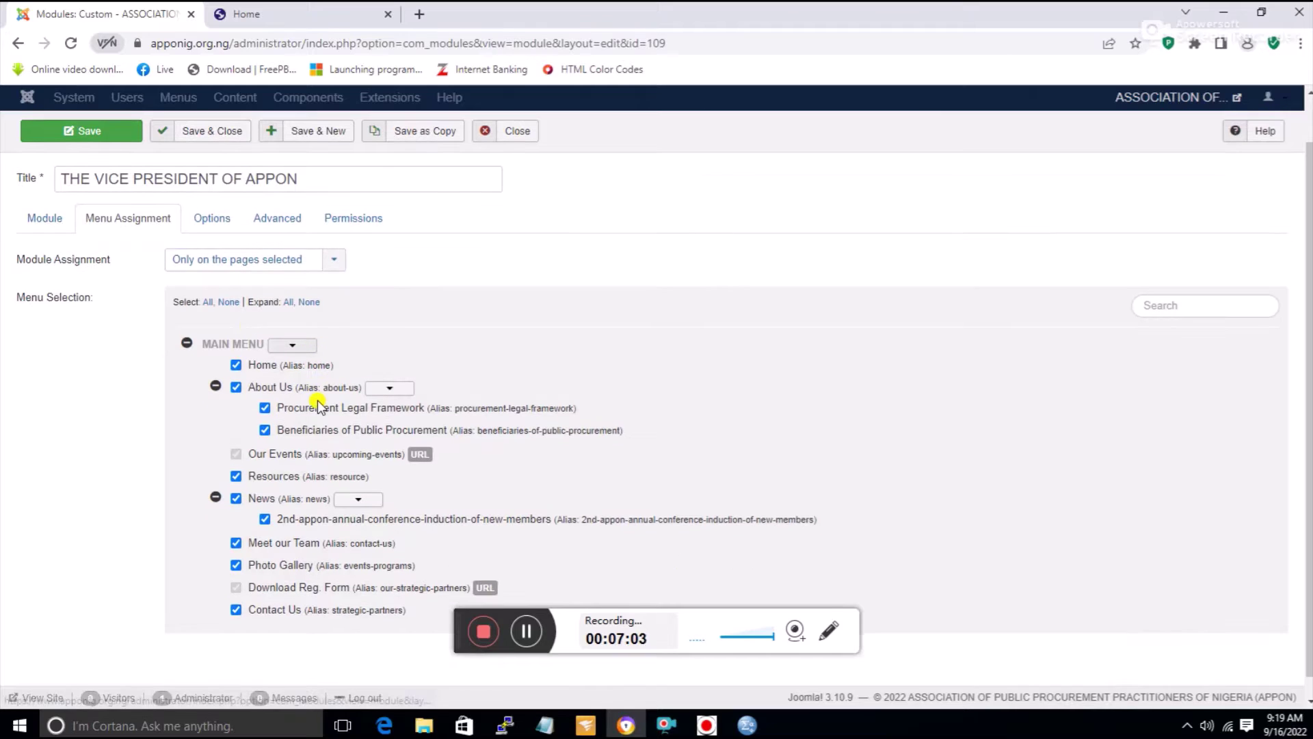
Step: Untick About Us, Procurement pages, News, conference, Team and Gallery items, leaving Home, then Save & Close
left_click(239, 381)
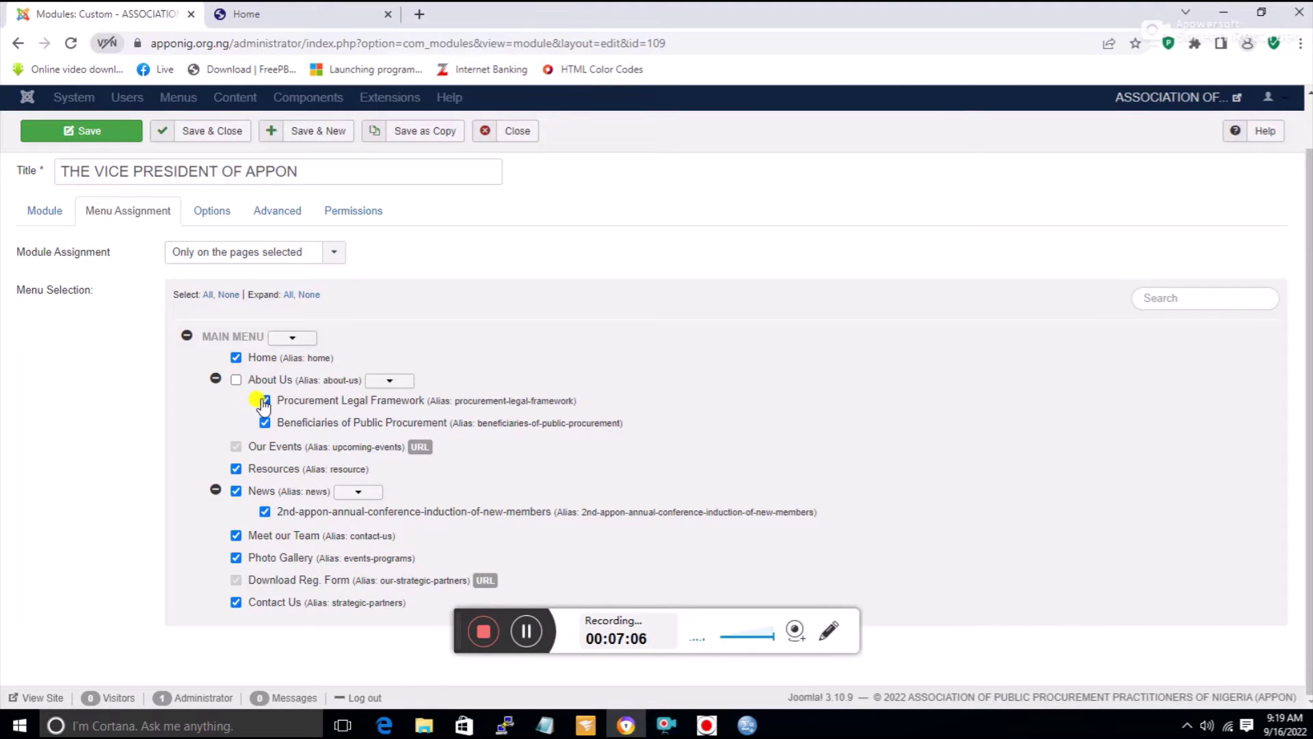
left_click(264, 402)
left_click(265, 423)
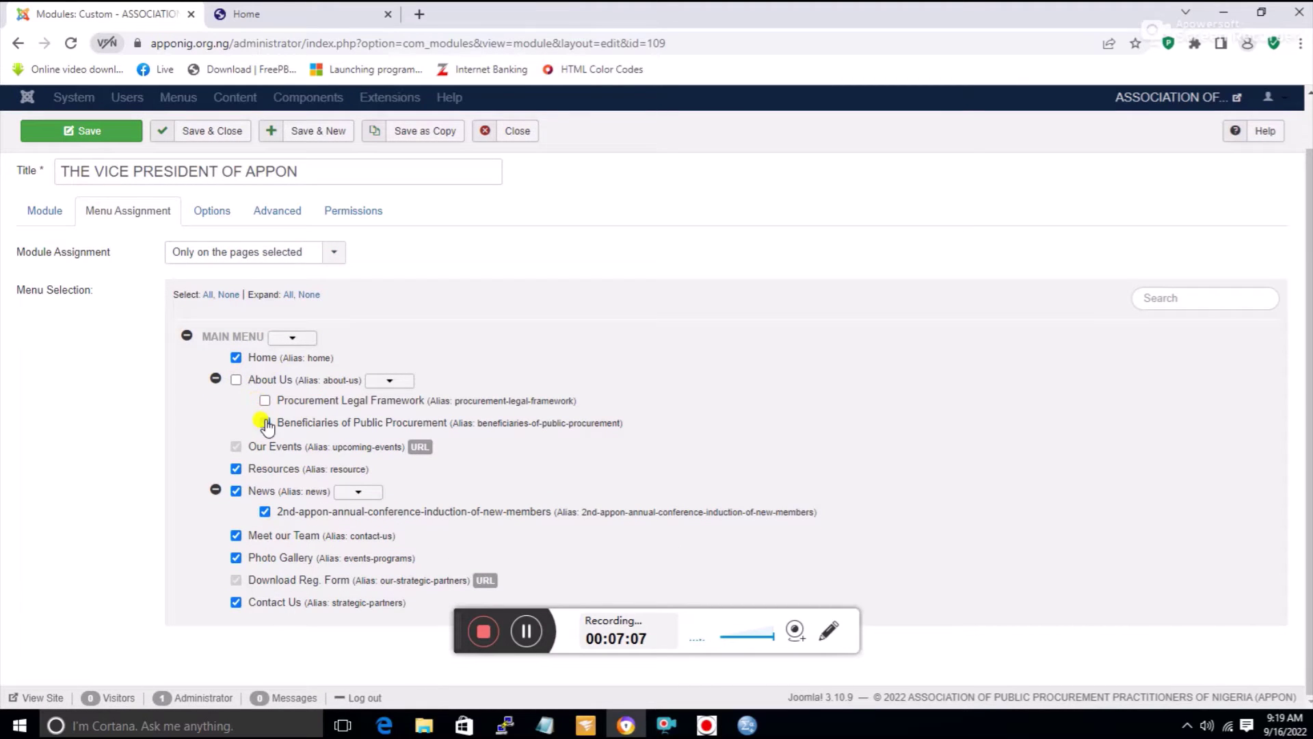
left_click(240, 494)
left_click(263, 514)
left_click(236, 536)
left_click(236, 559)
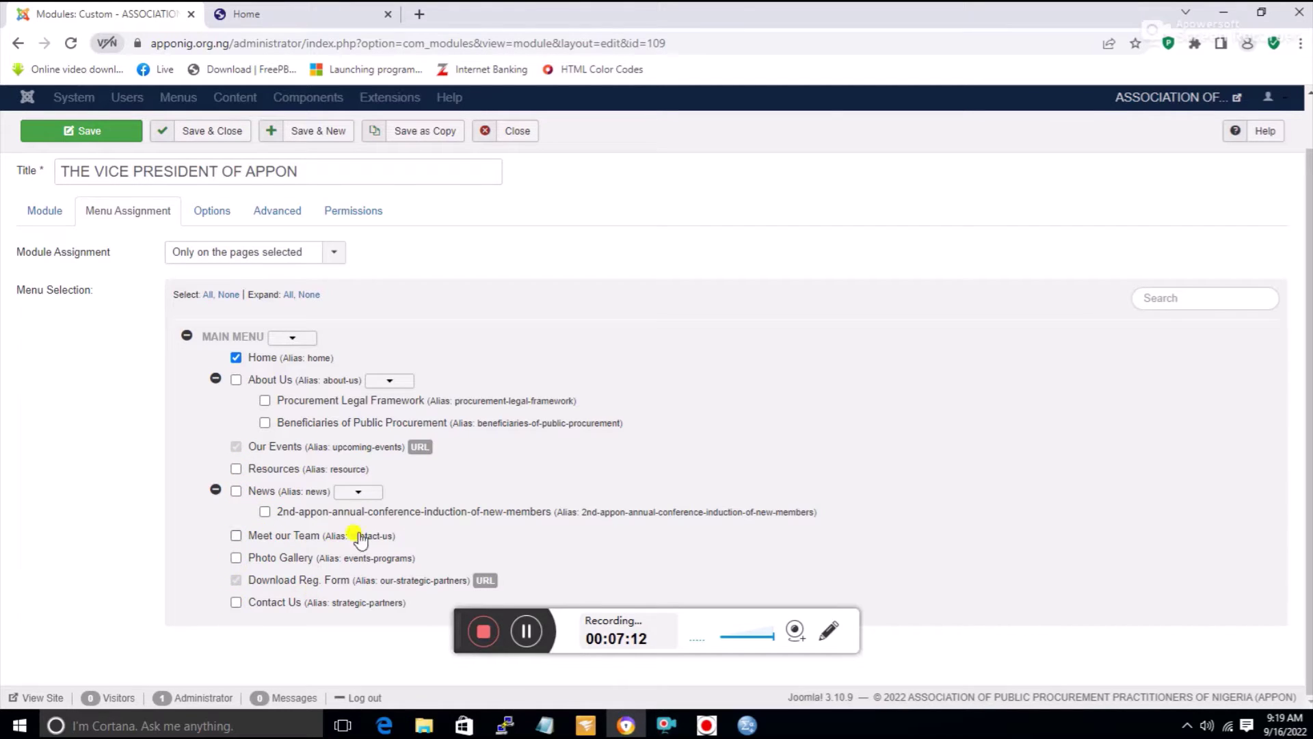
scroll(338, 380, "up", 1)
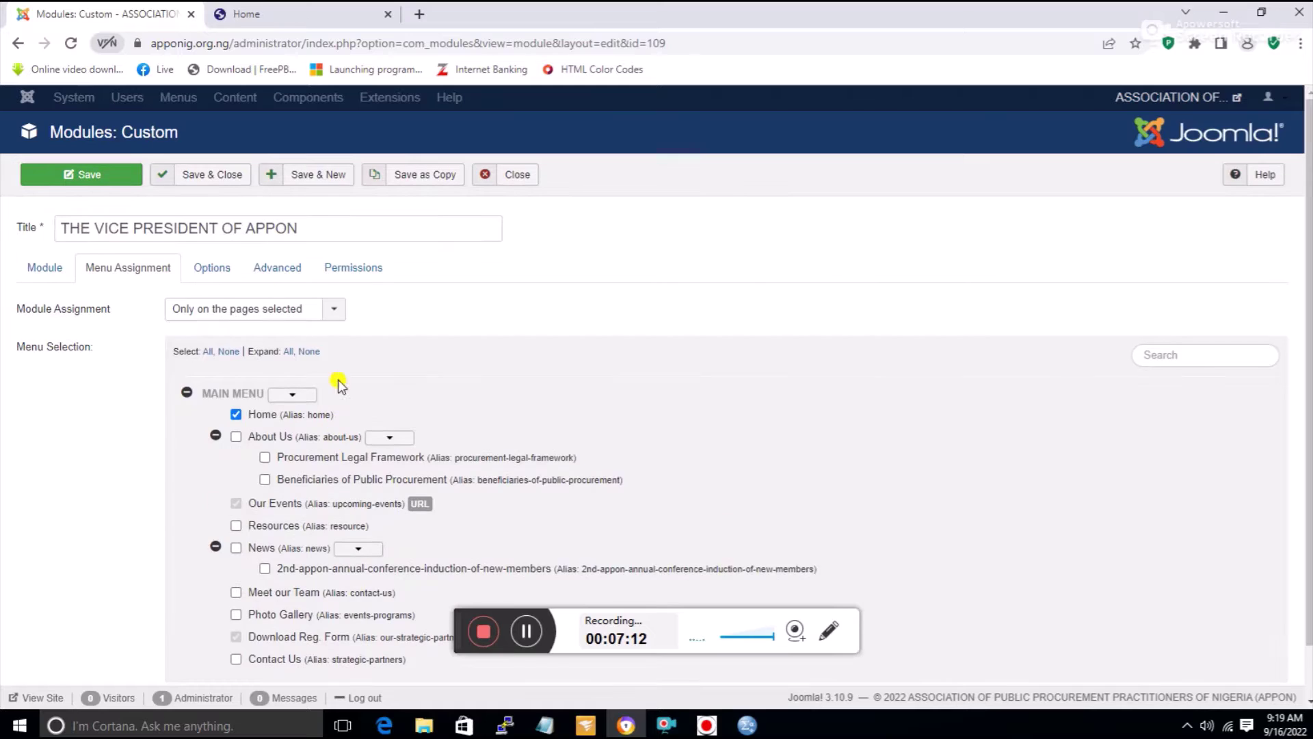
left_click(216, 179)
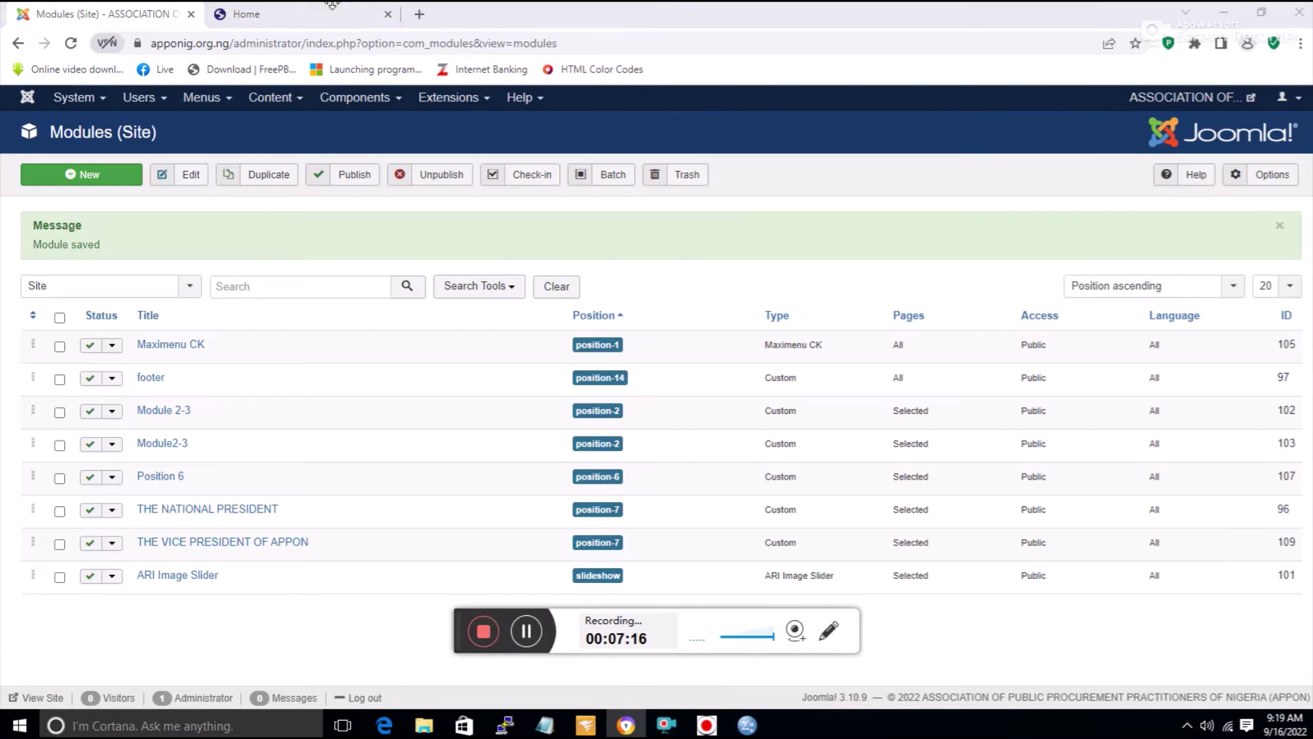
Step: Reload and scroll the live home page to check the vice president module, then return to Modules
left_click(327, 14)
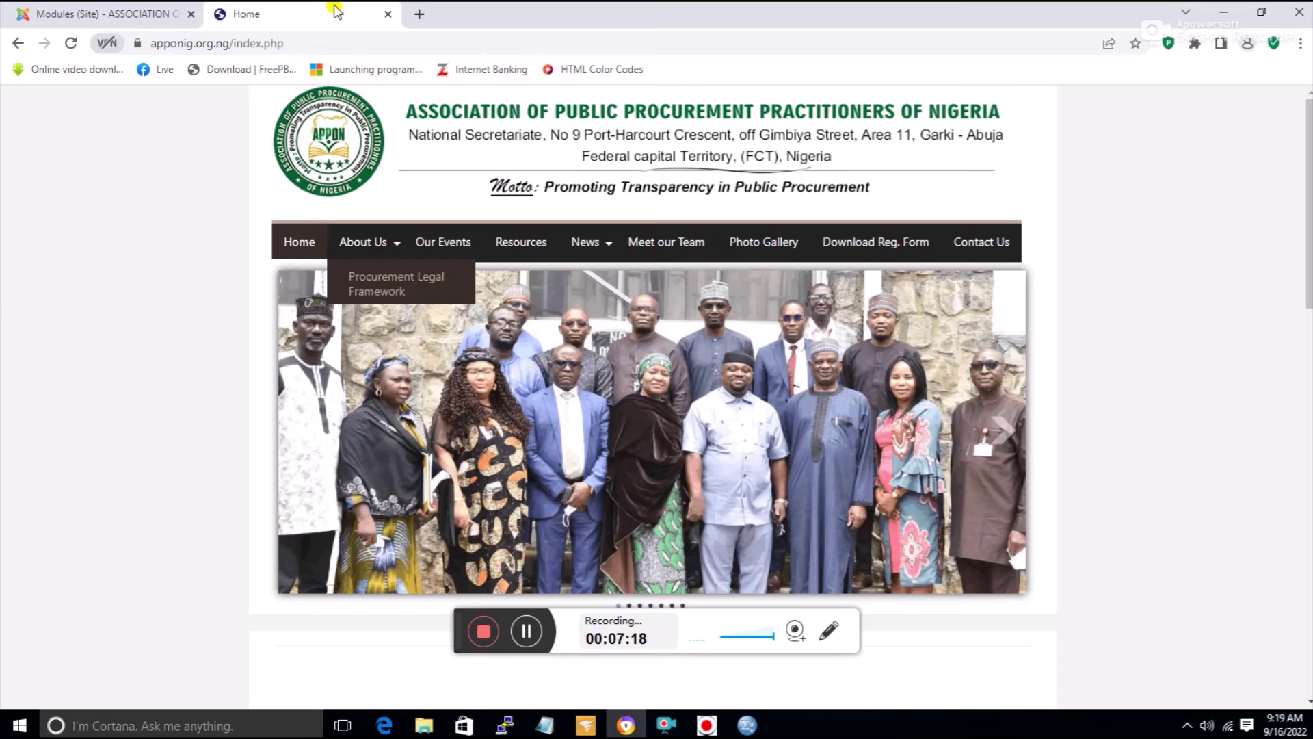
left_click(74, 43)
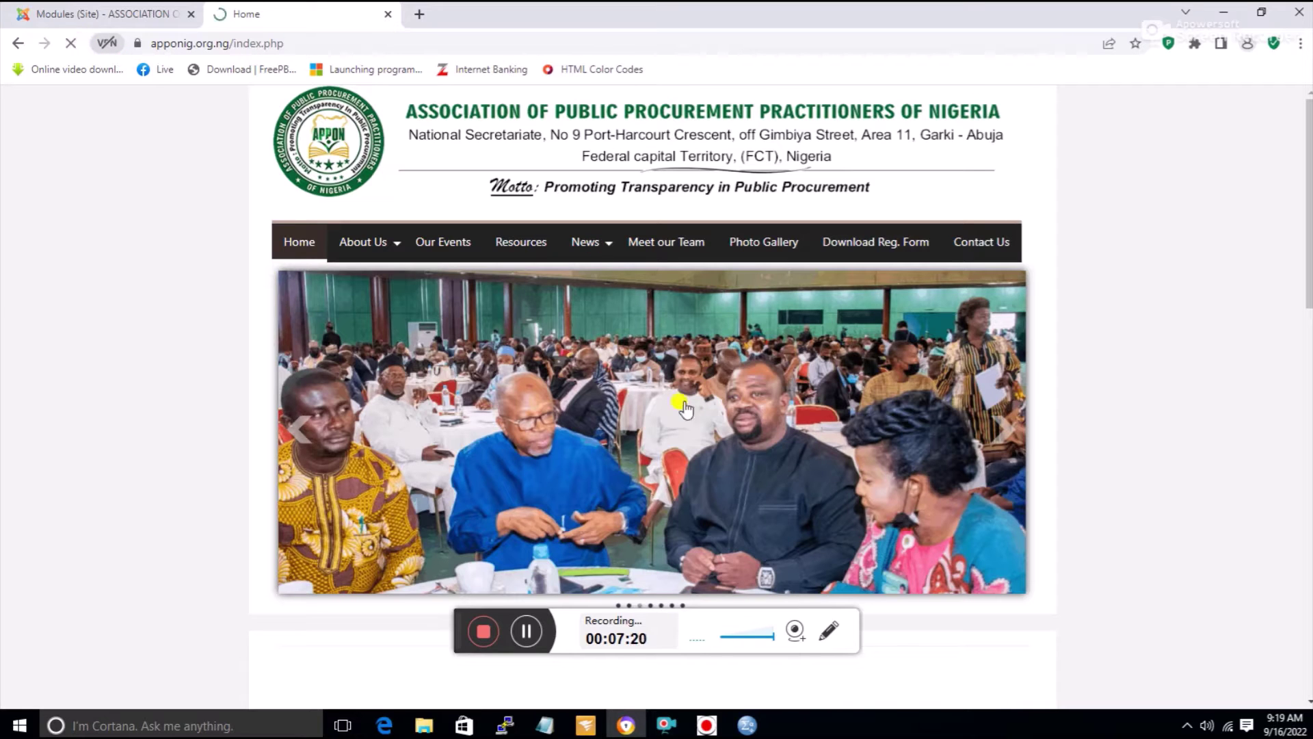
scroll(460, 439, "down", 15)
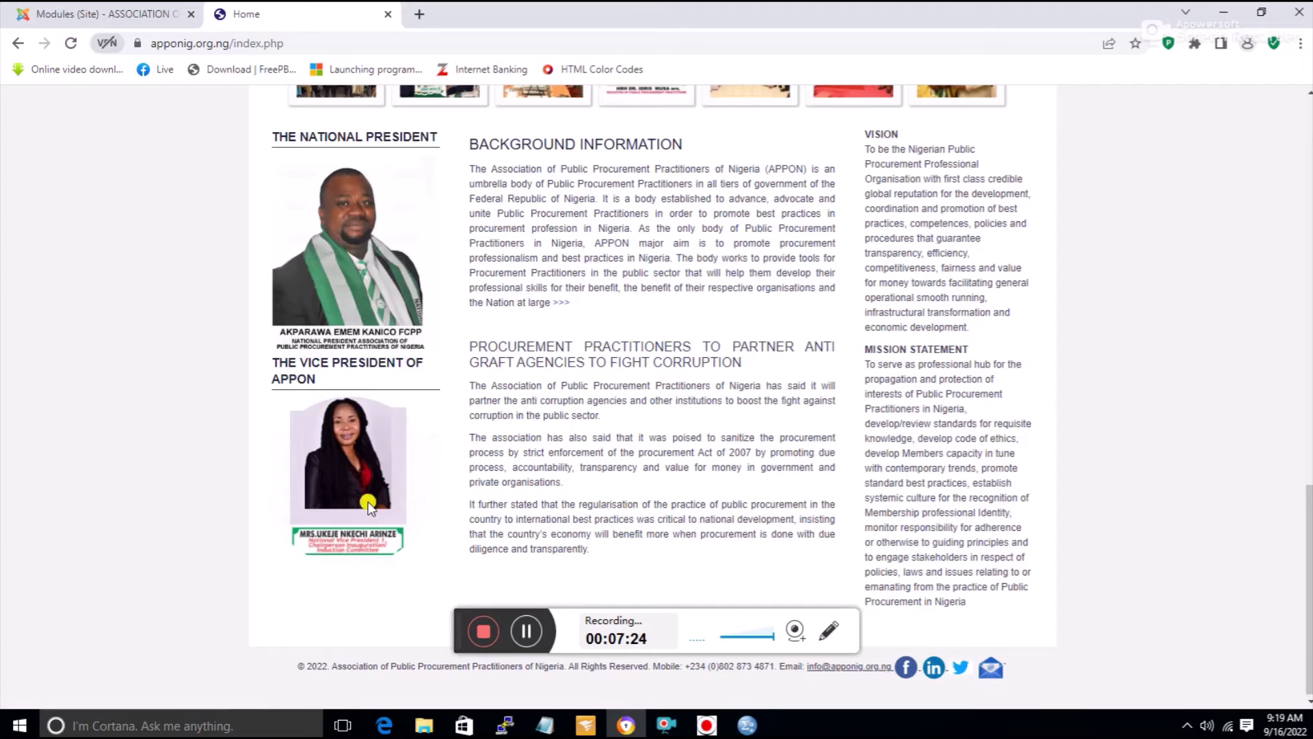
scroll(601, 441, "up", 10)
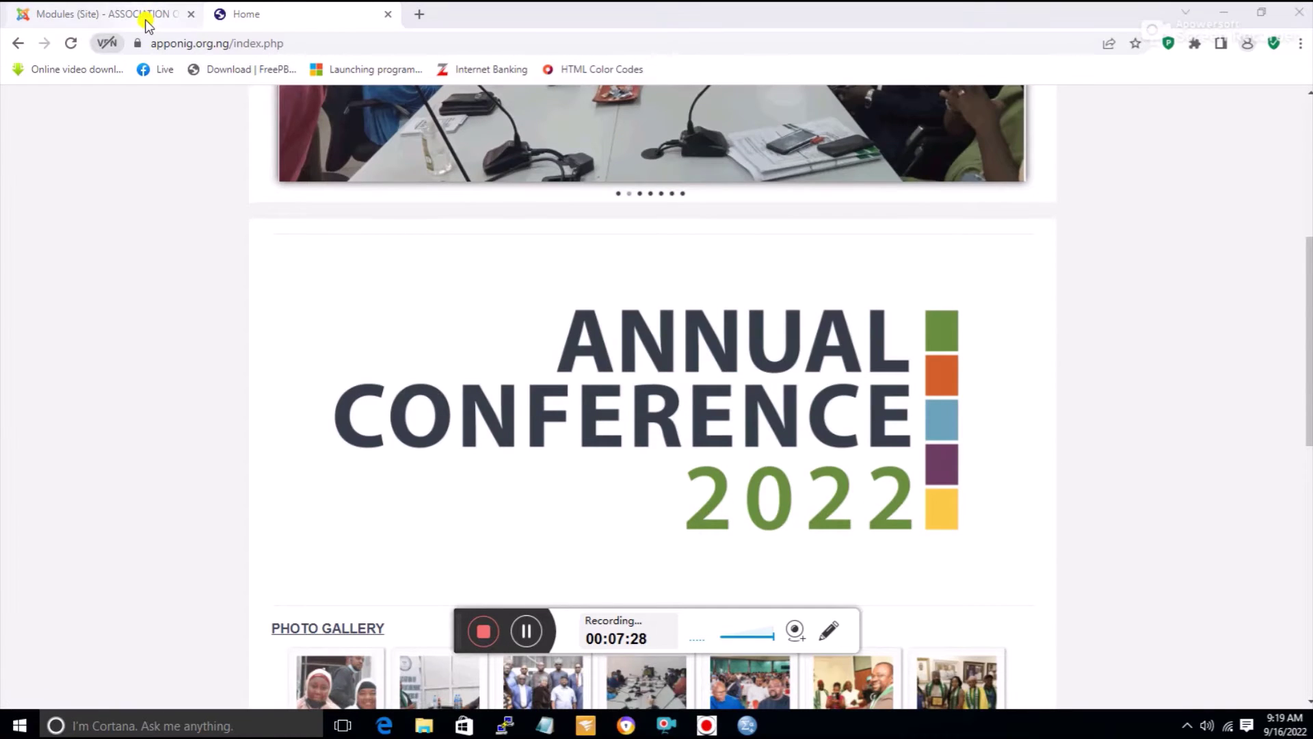
left_click(147, 16)
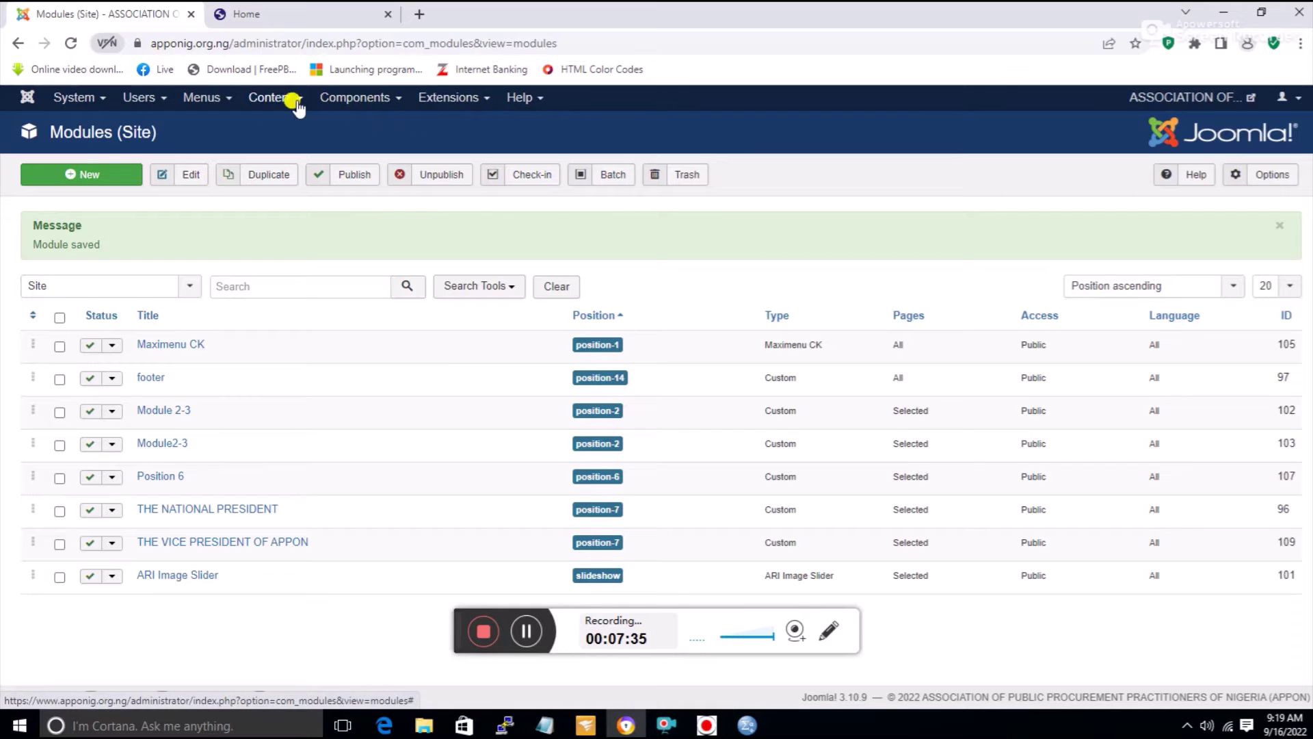
Step: Open the Content > Articles list in the administrator
left_click(291, 100)
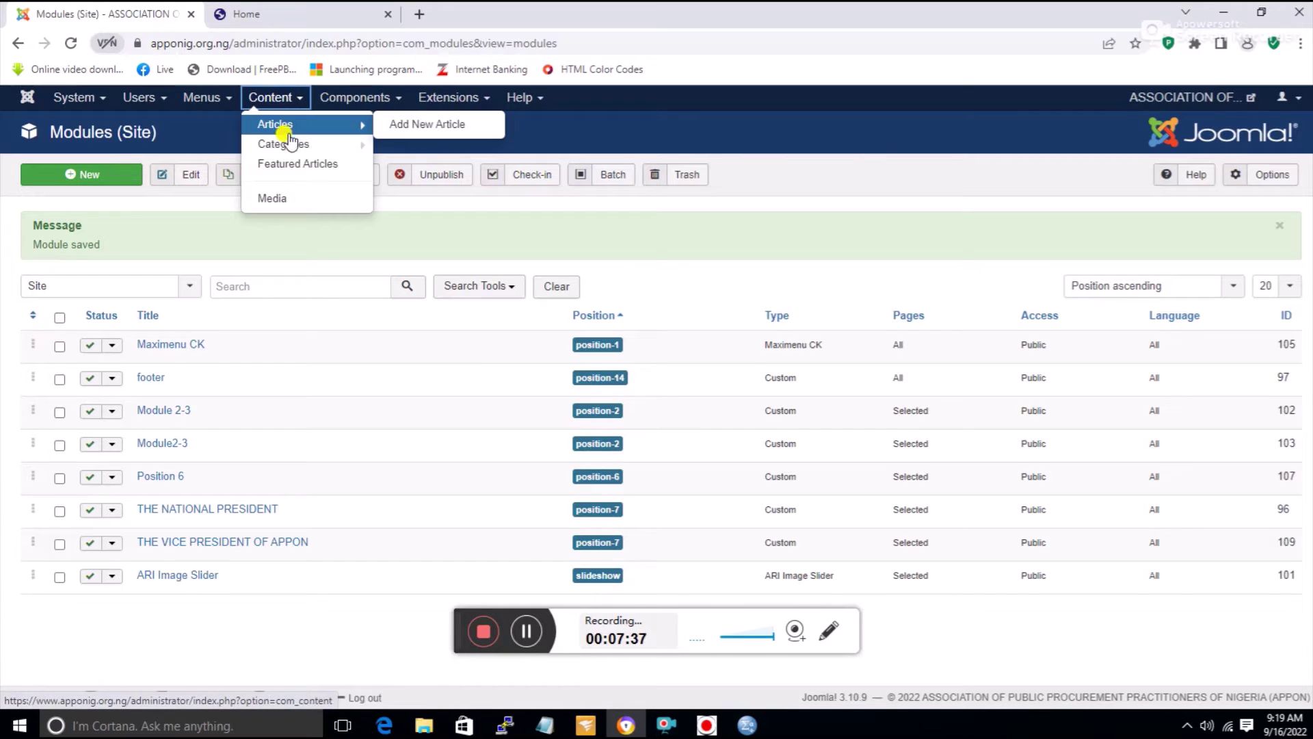
left_click(293, 126)
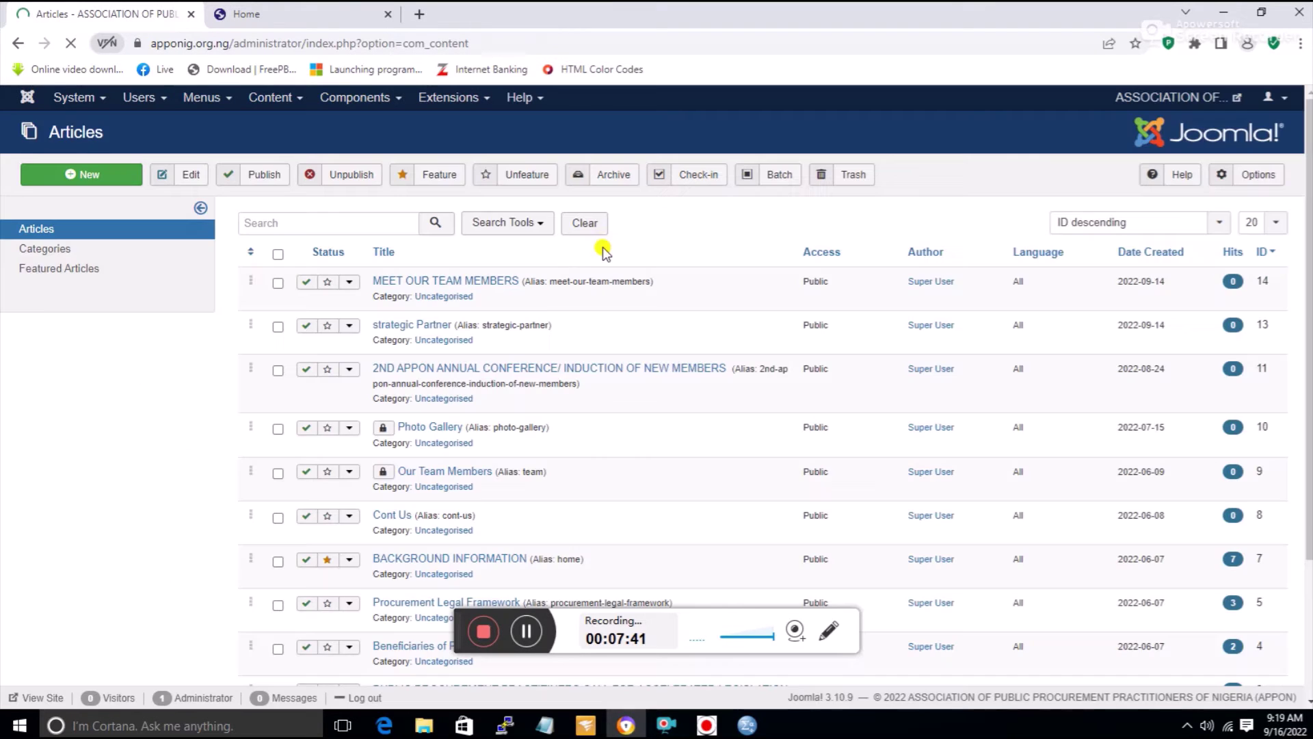
scroll(545, 301, "down", 3)
scroll(545, 329, "up", 3)
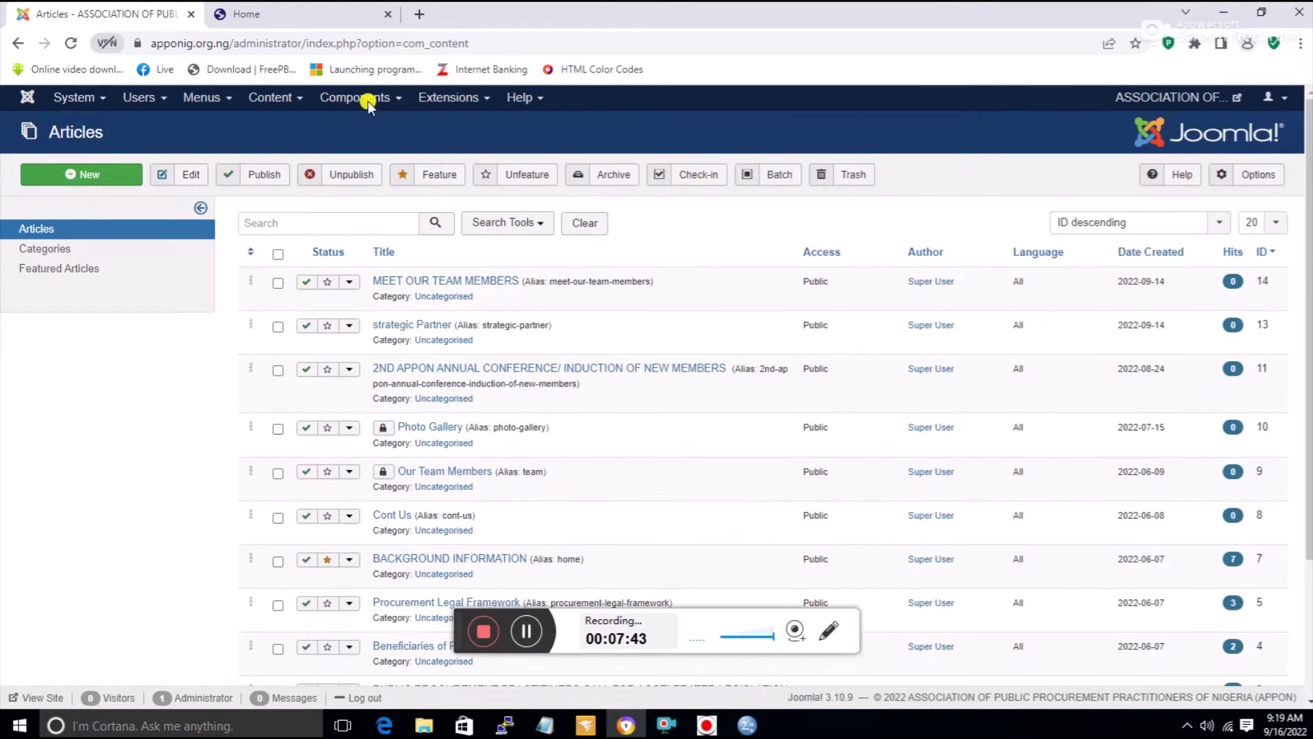
left_click(321, 14)
Step: Browse the live home page and go to the About Us page
scroll(437, 239, "up", 5)
scroll(520, 287, "down", 14)
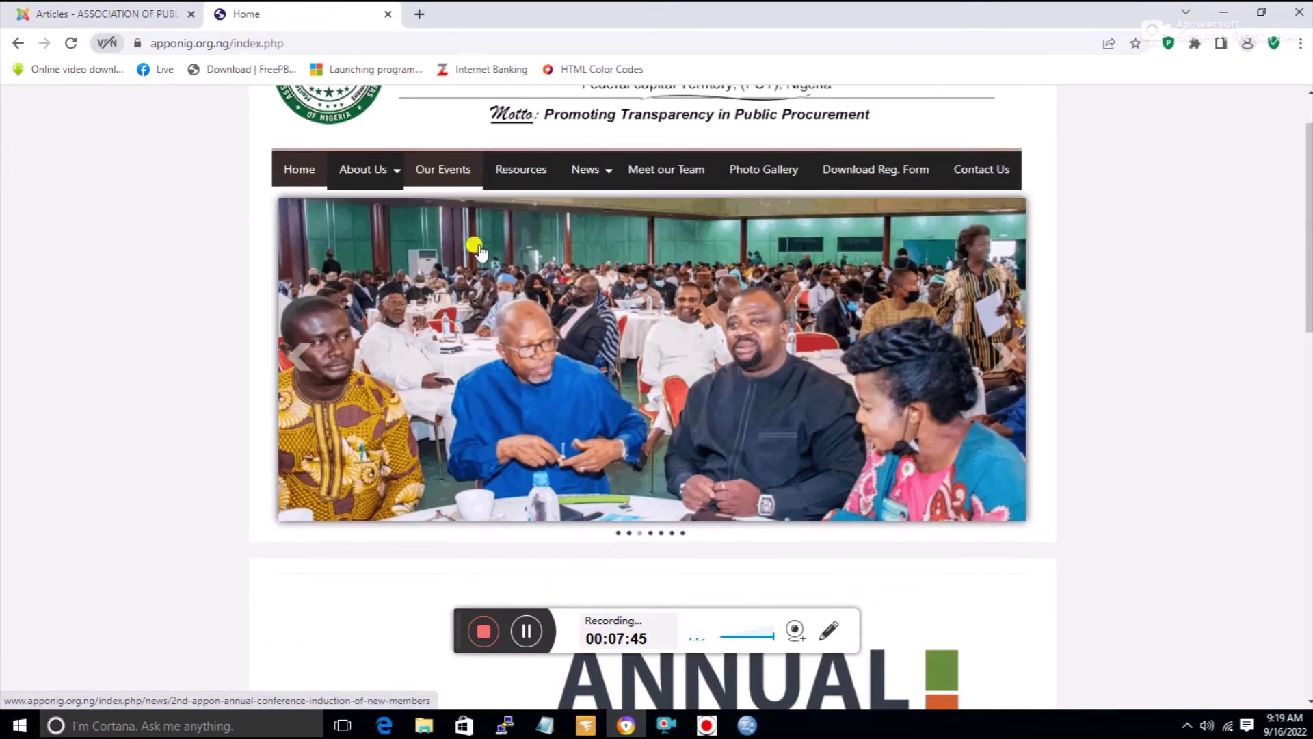
scroll(547, 336, "up", 2)
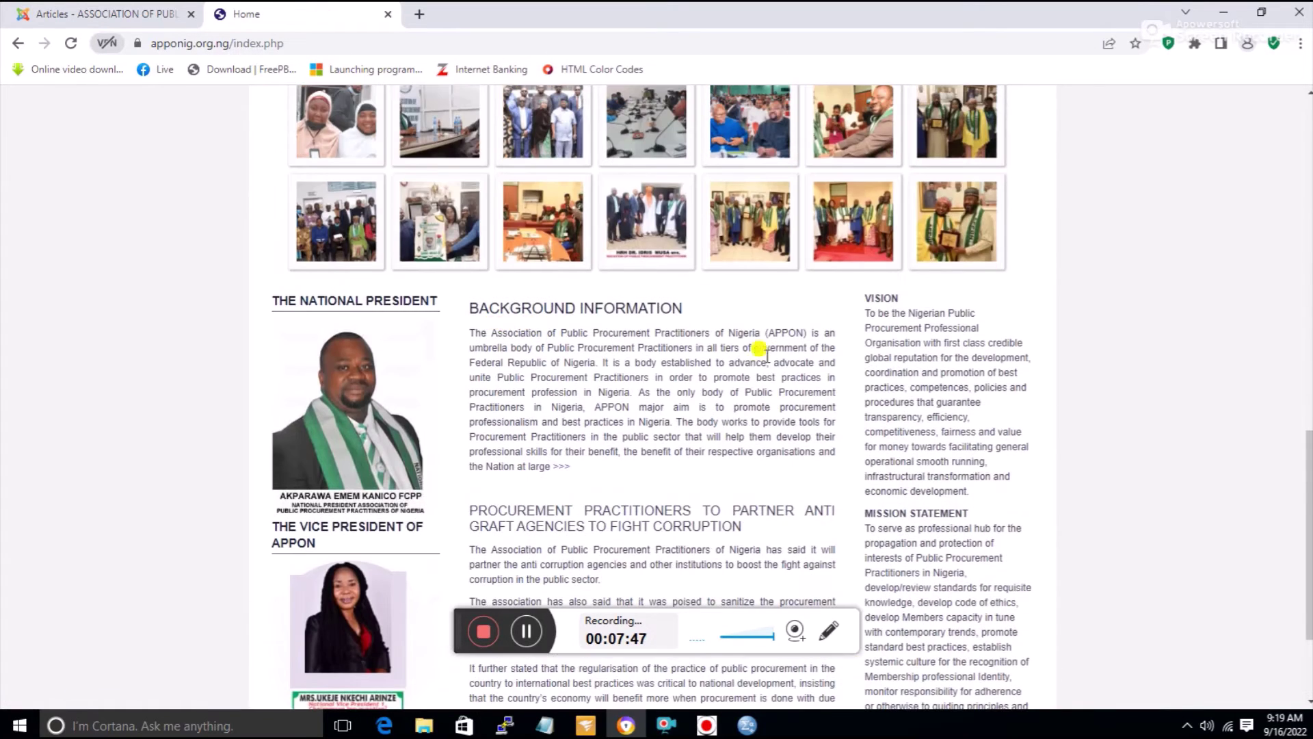
scroll(780, 411, "down", 2)
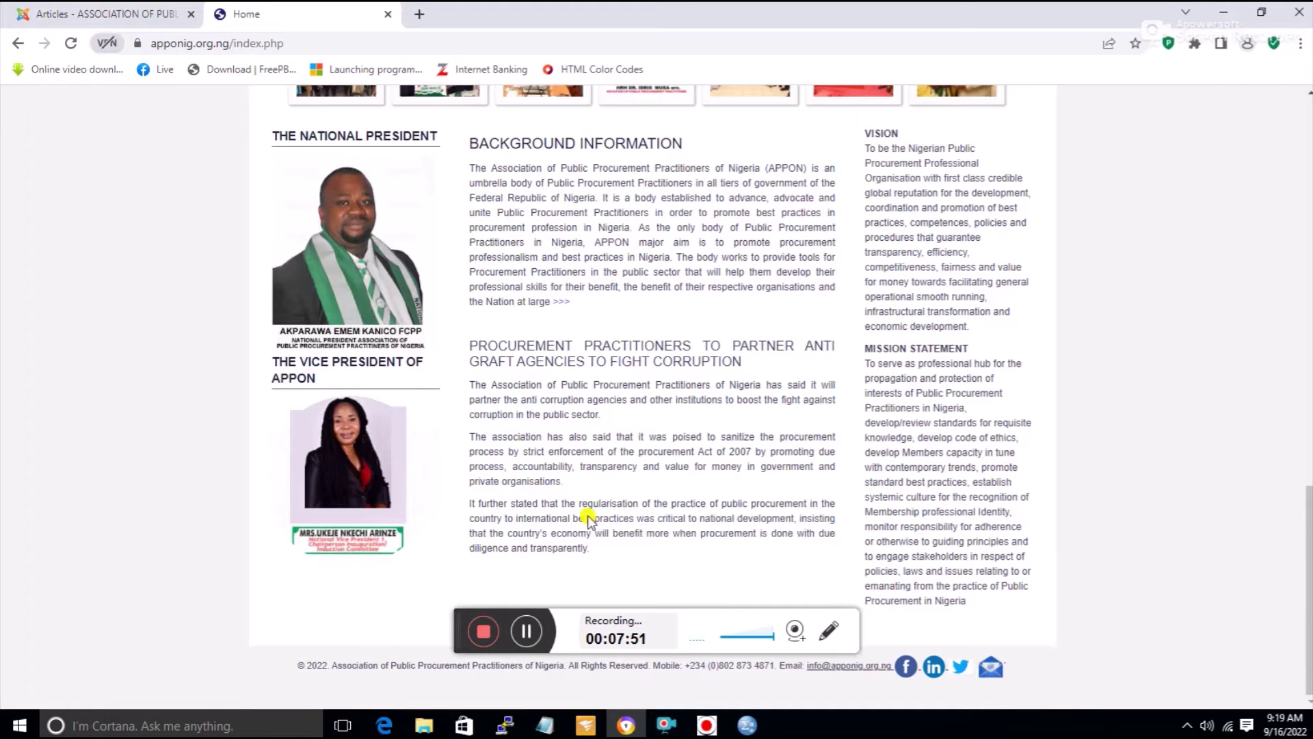
scroll(650, 452, "up", 2)
scroll(752, 403, "down", 2)
scroll(903, 232, "up", 12)
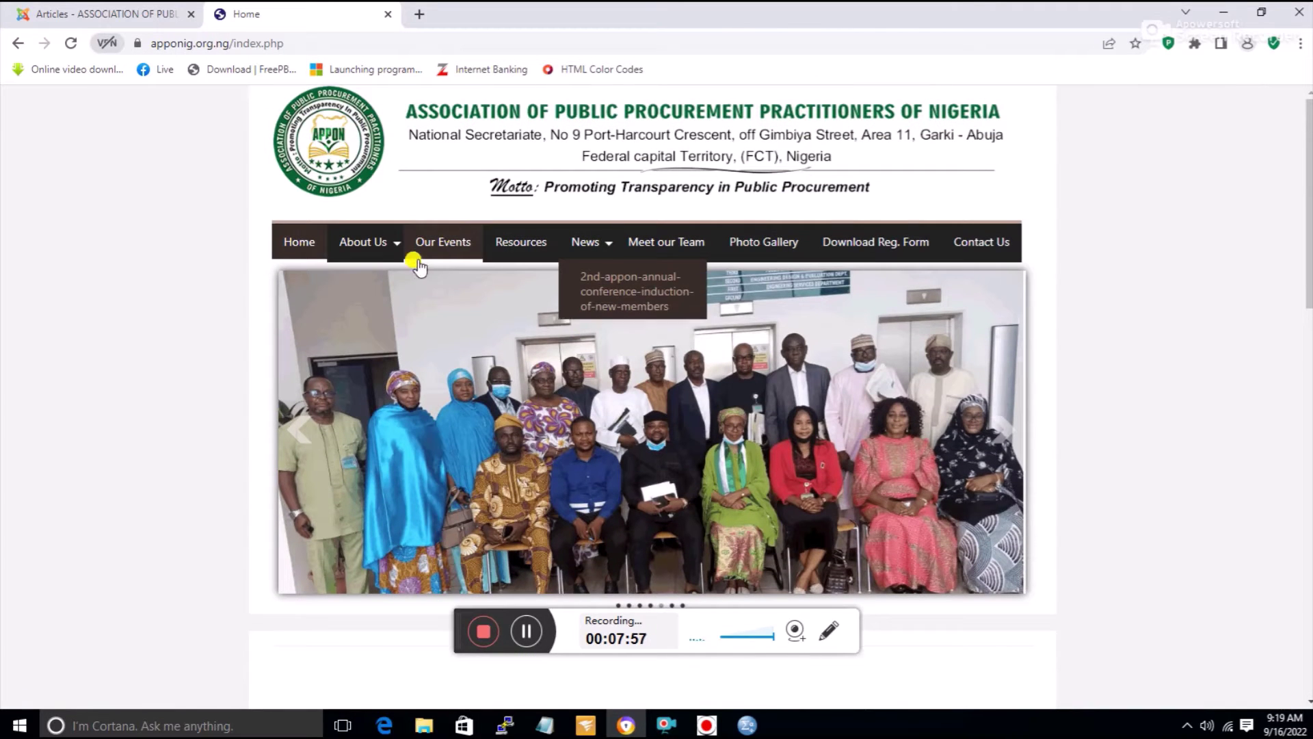
left_click(367, 254)
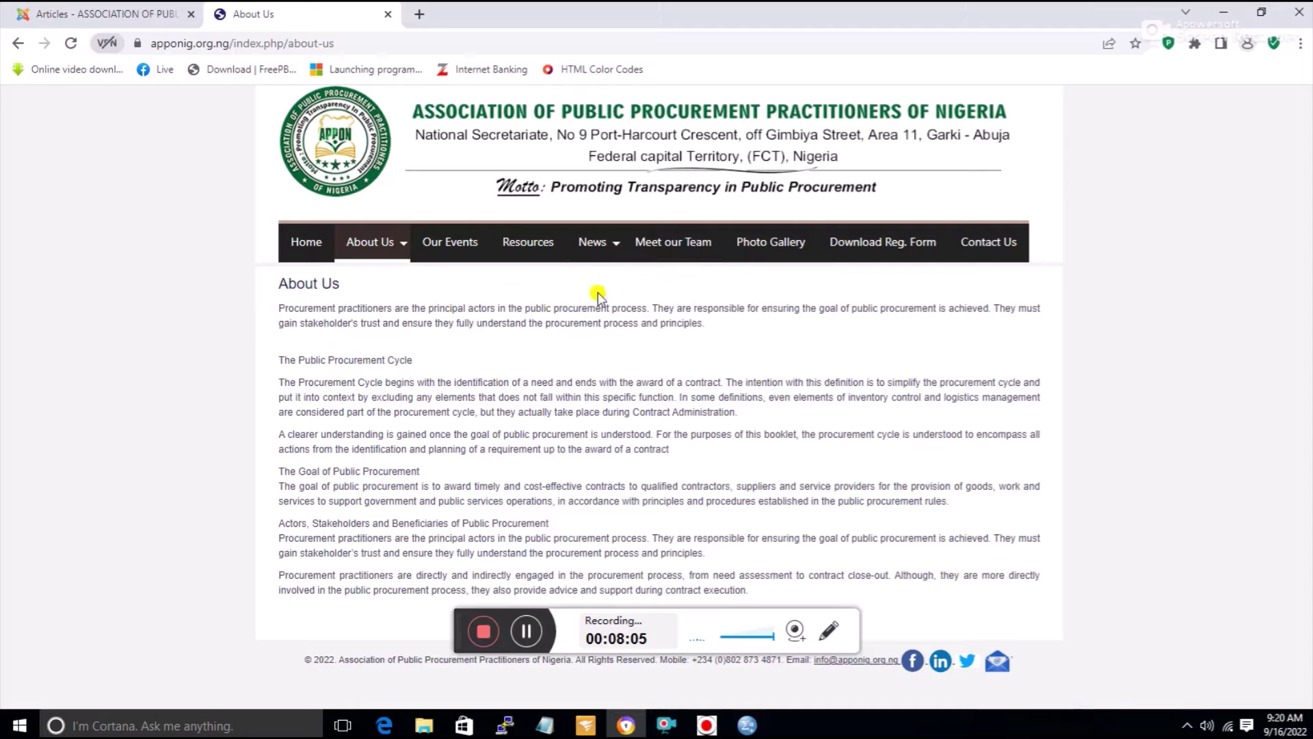
Step: Open the 2nd APPON Annual Conference news article and scroll through it
mouse_move(618, 248)
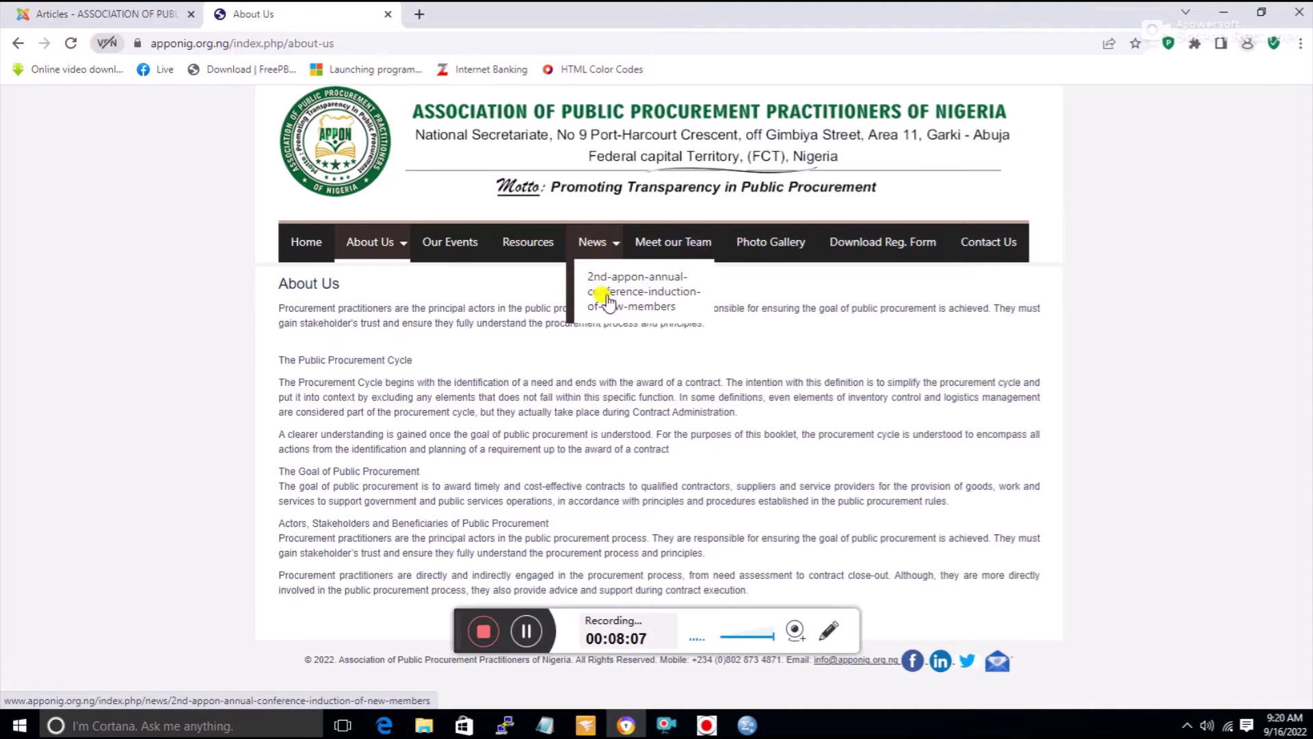
left_click(616, 296)
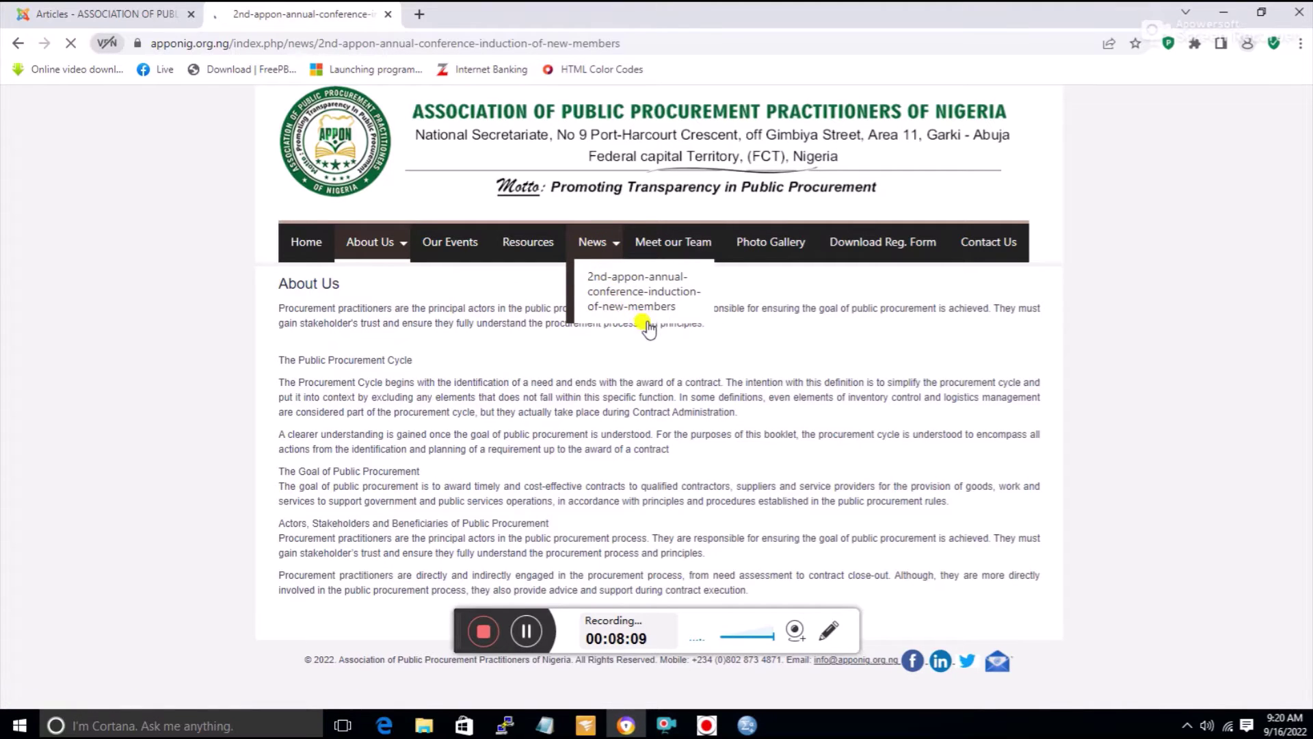
scroll(637, 427, "down", 5)
scroll(639, 419, "up", 5)
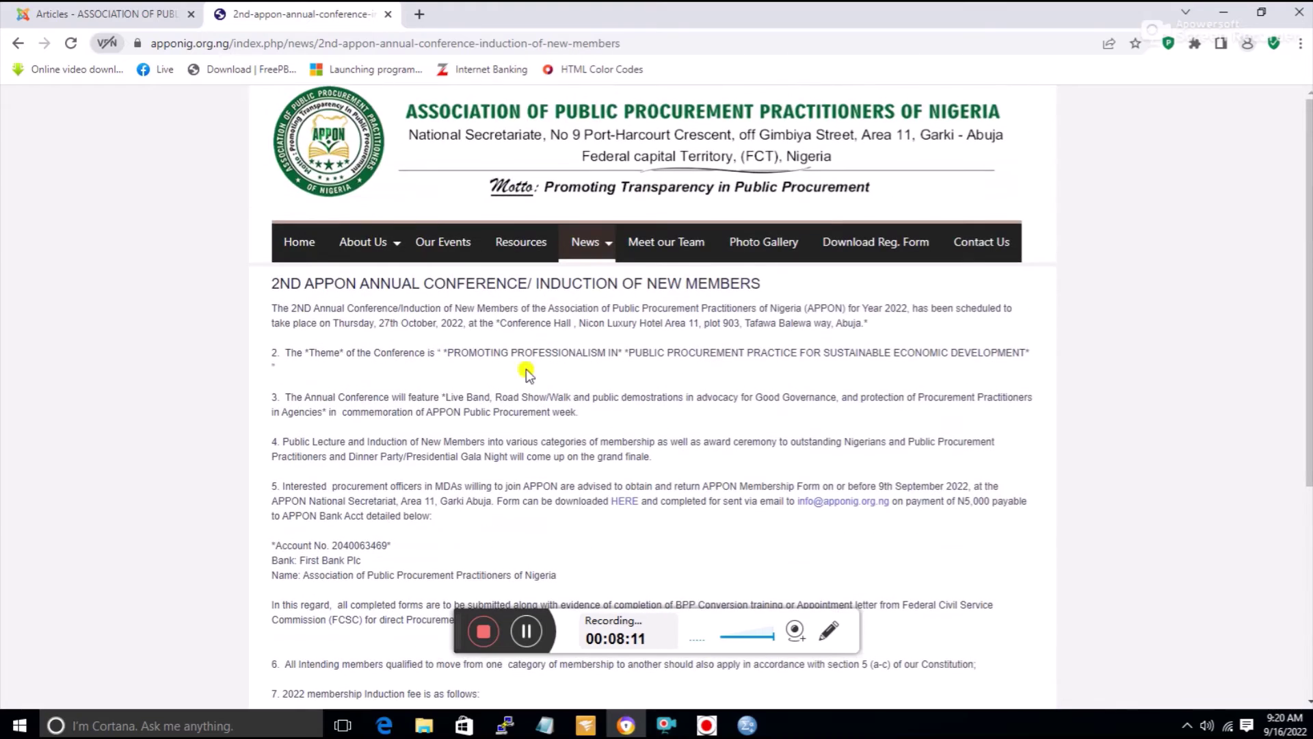
scroll(666, 441, "down", 6)
scroll(666, 442, "up", 6)
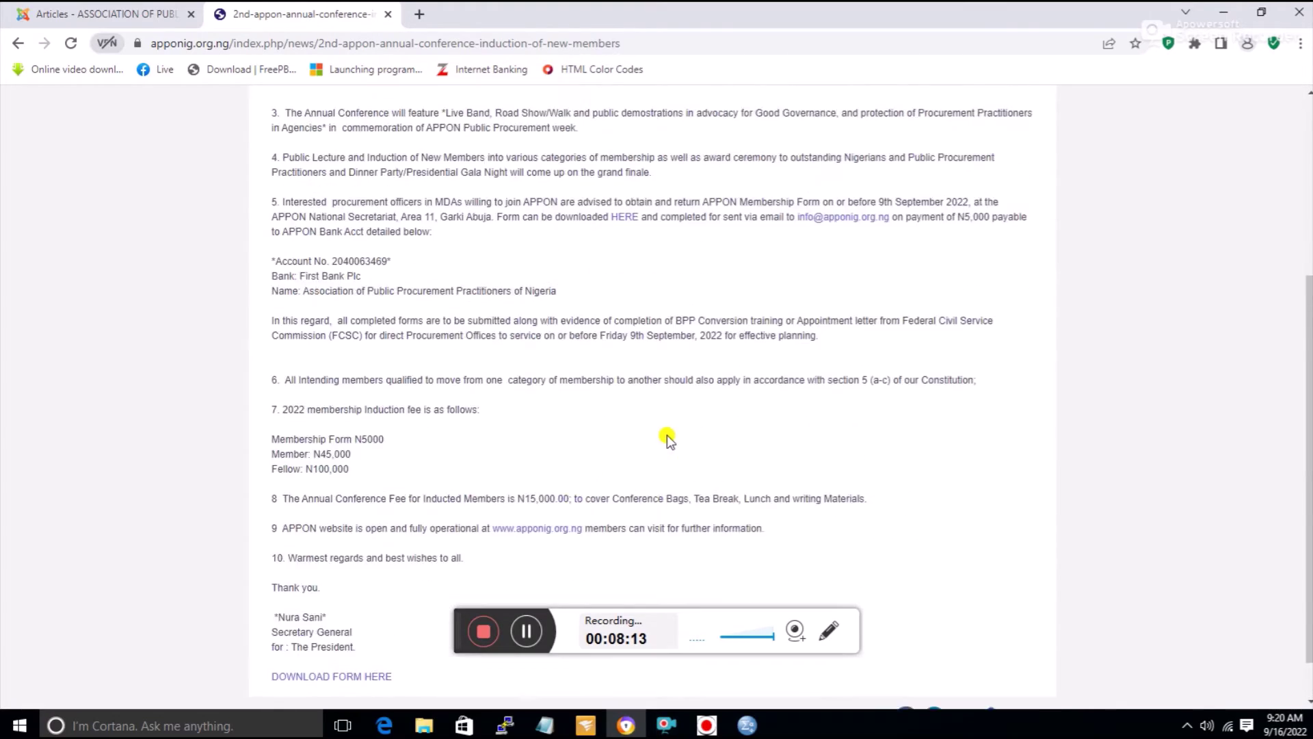
scroll(669, 429, "down", 3)
scroll(490, 281, "up", 3)
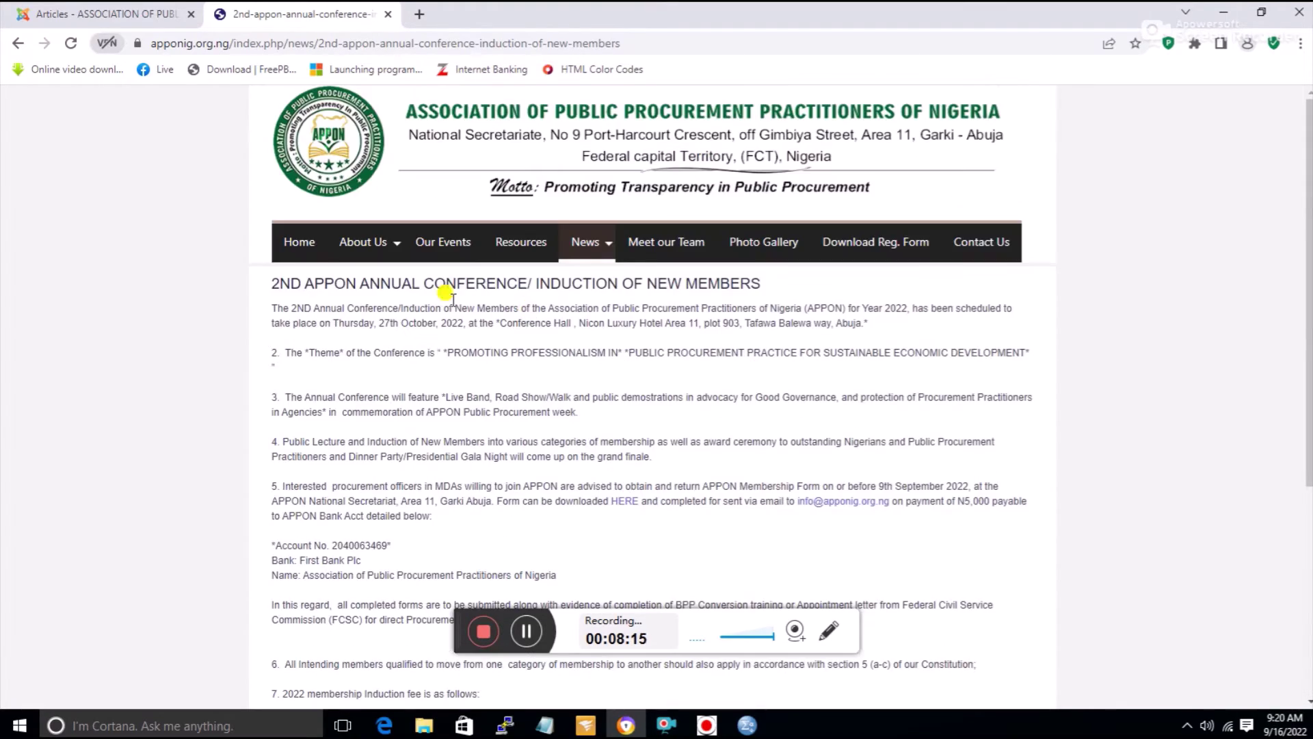
Step: Reload Content > Articles and open '2ND APPON ANNUAL CONFERENCE/ INDUCTION OF NEW MEMBERS' for editing
left_click(114, 19)
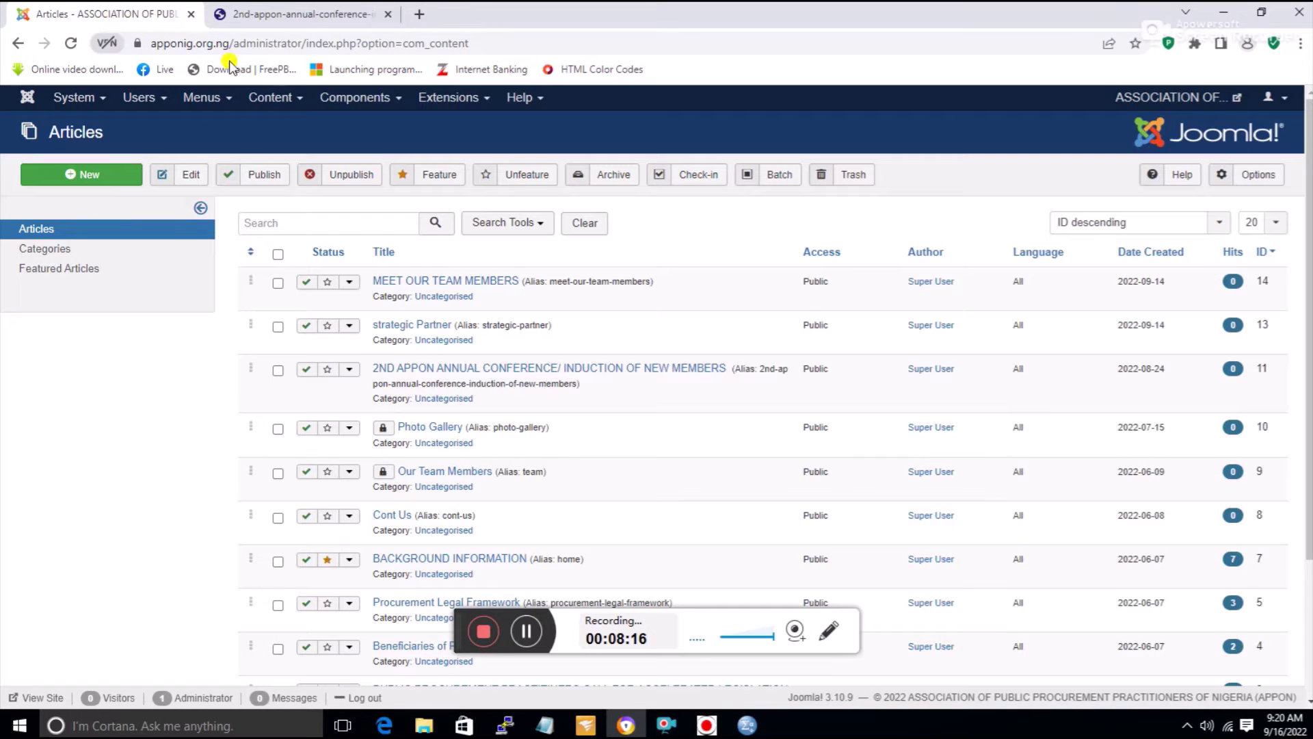
left_click(270, 98)
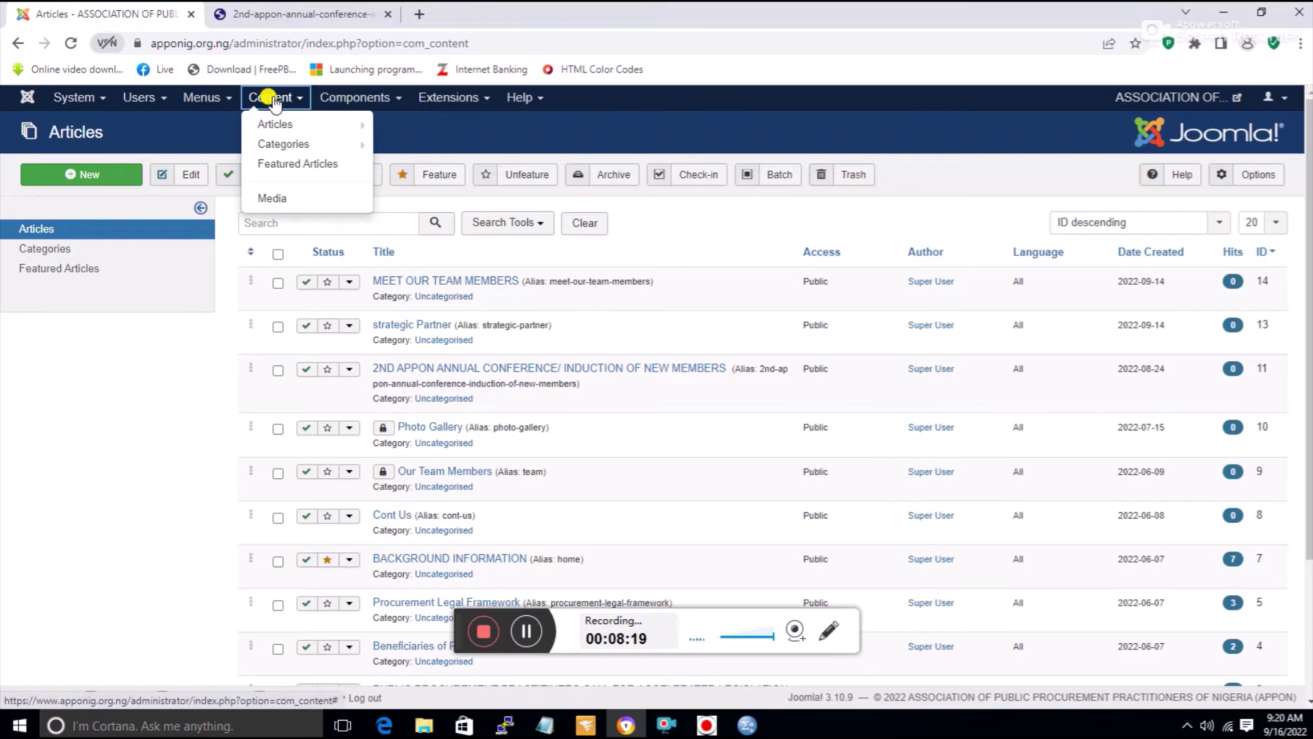
left_click(274, 124)
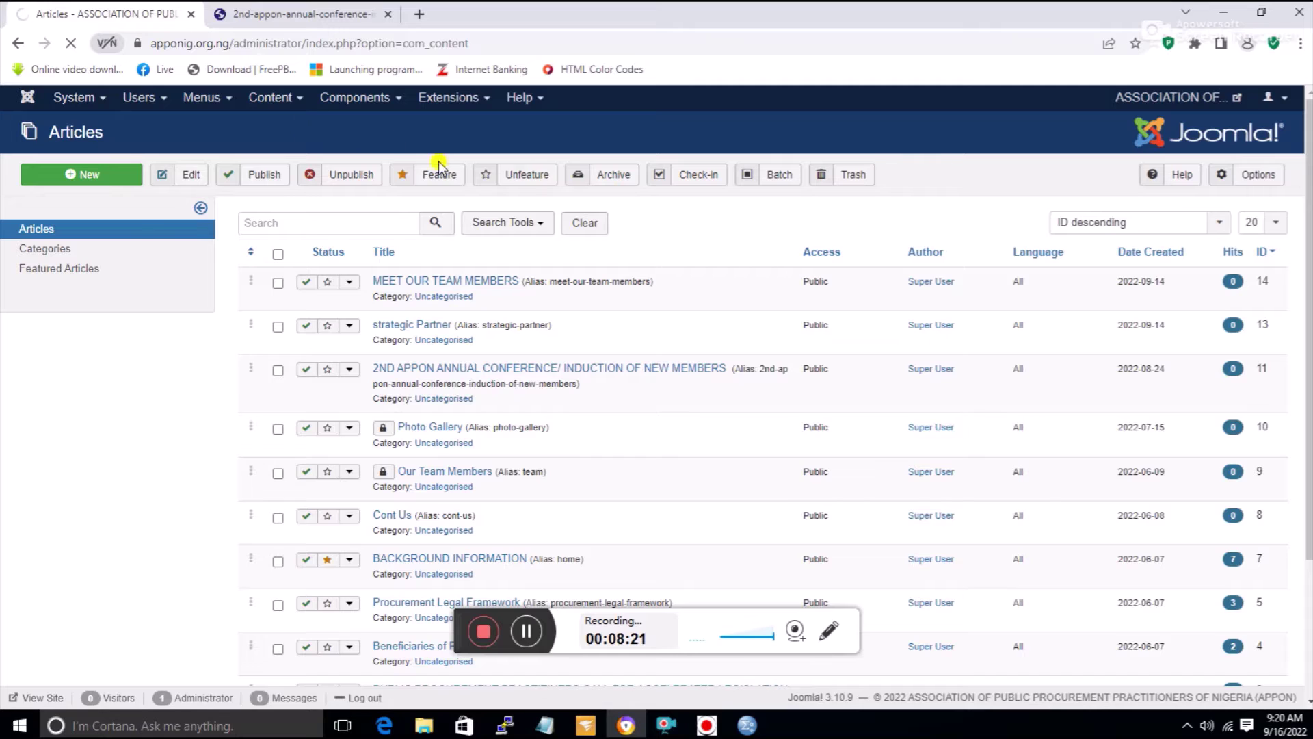
scroll(507, 309, "down", 3)
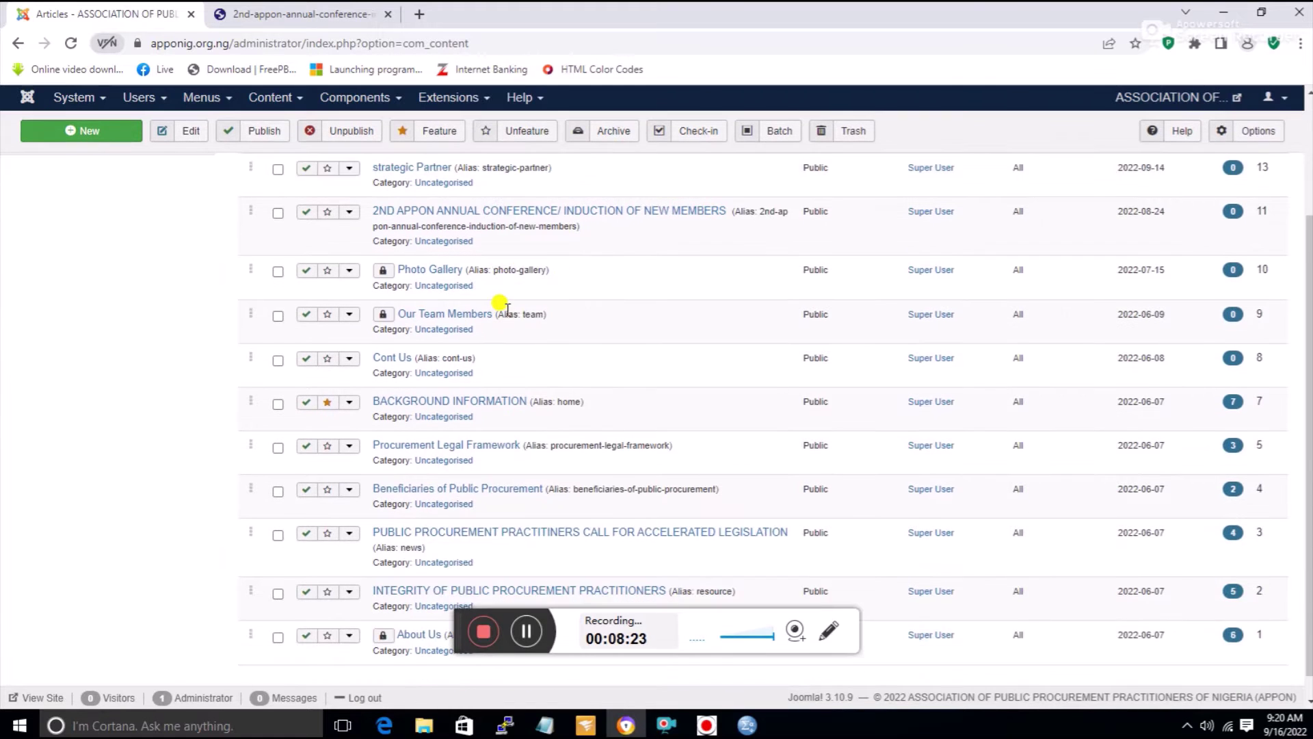
scroll(424, 370, "up", 1)
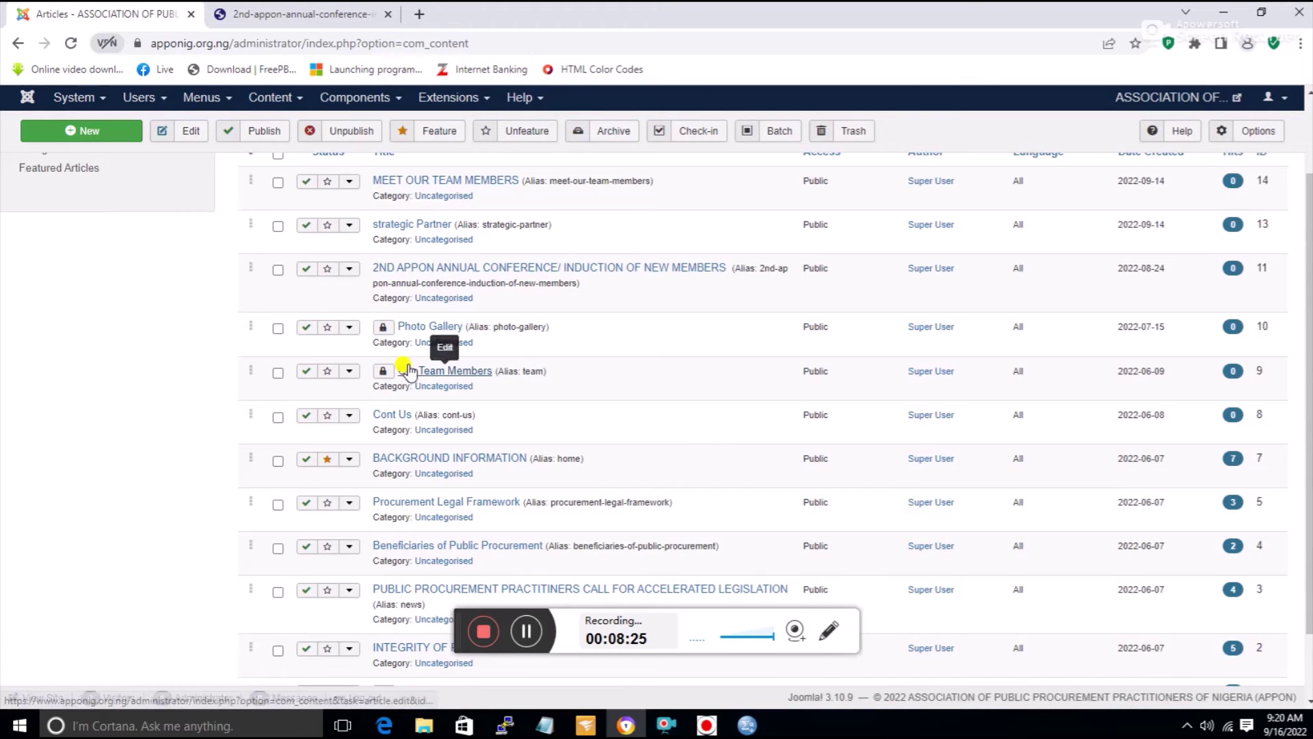
left_click(597, 268)
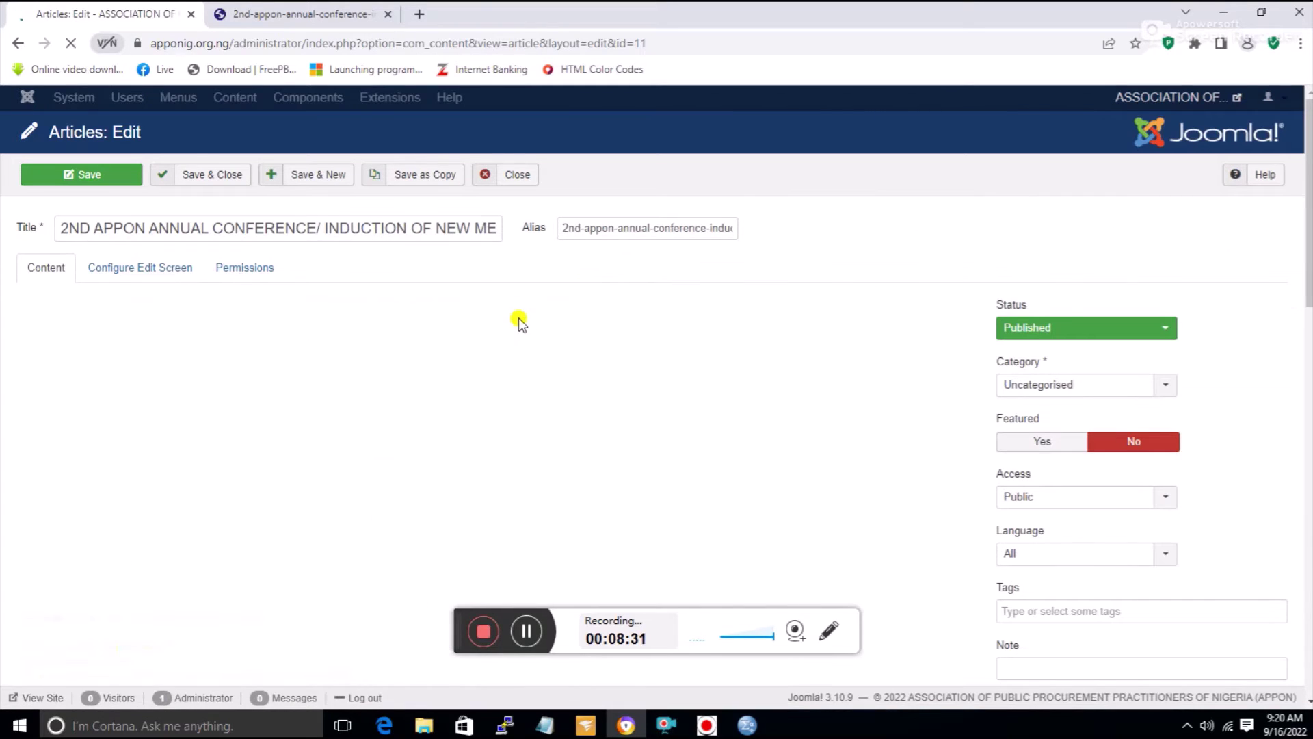
Step: Save the conference article, cancel the blank new article, and return to the live article page
scroll(387, 337, "down", 2)
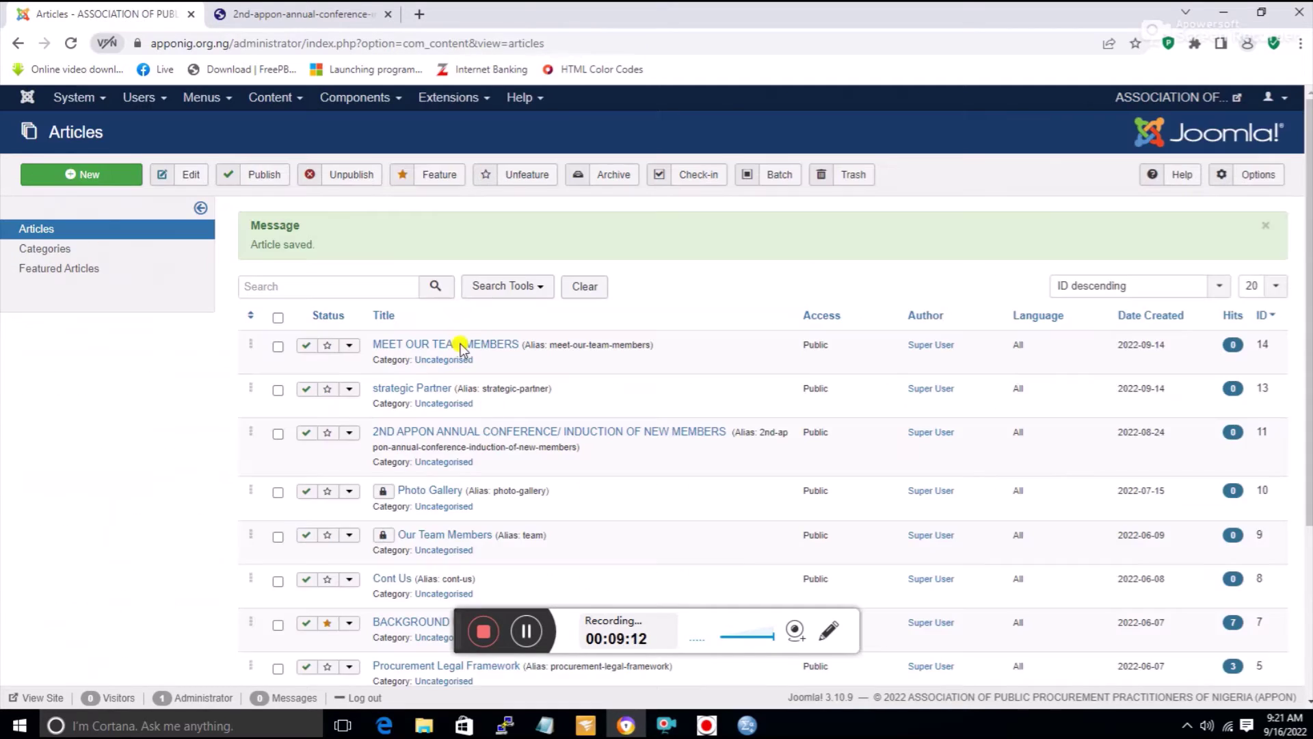
scroll(454, 343, "down", 4)
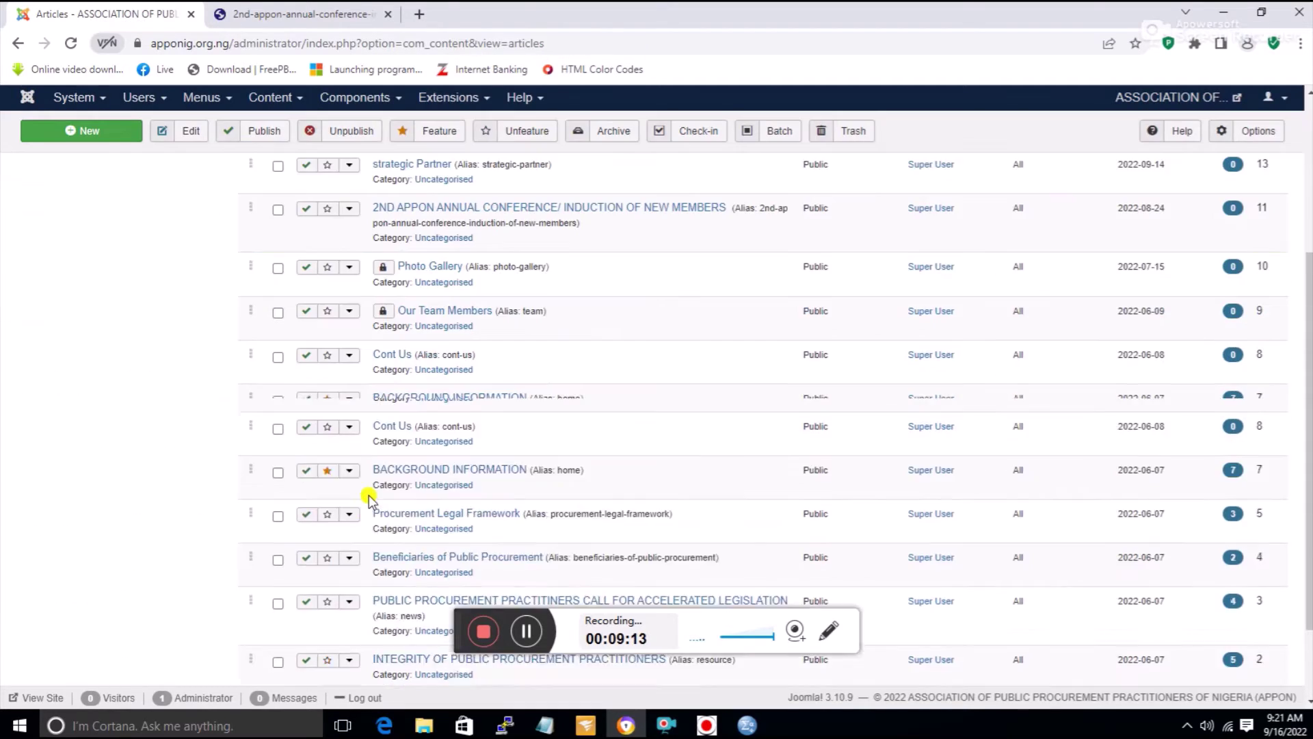
scroll(483, 522, "up", 4)
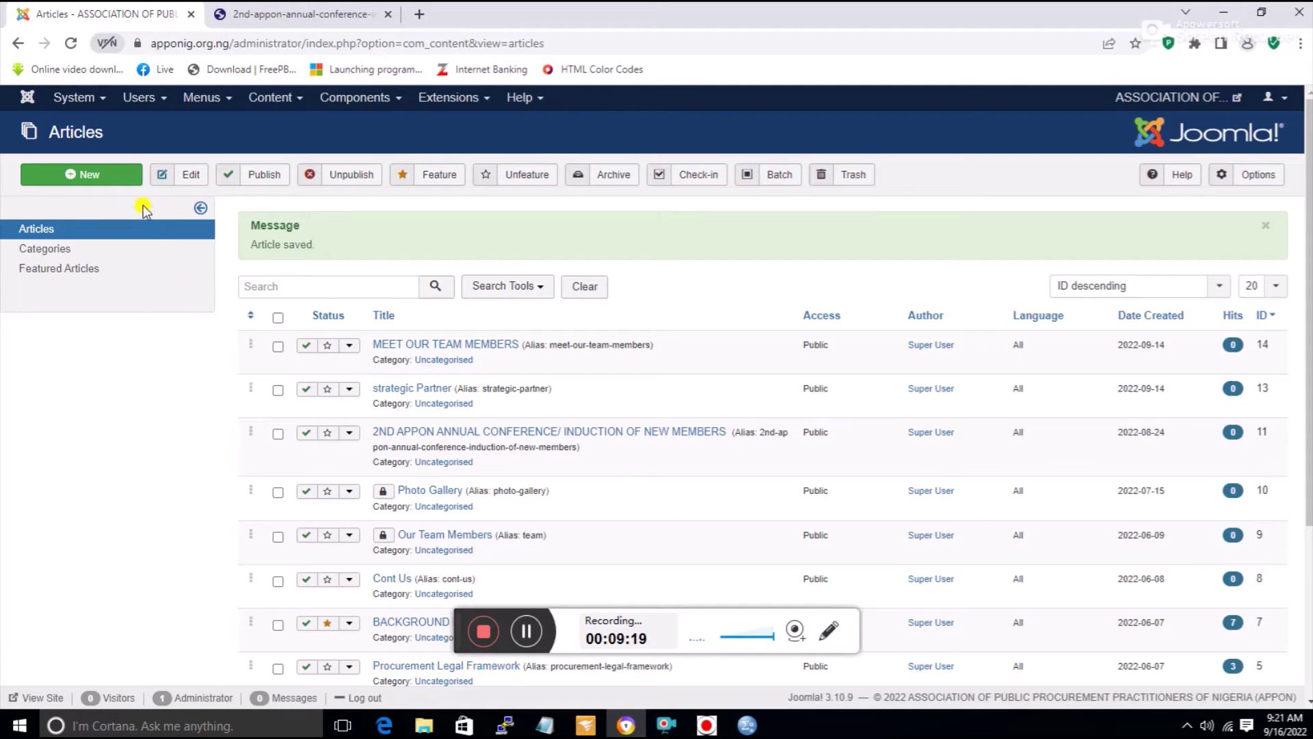
left_click(98, 175)
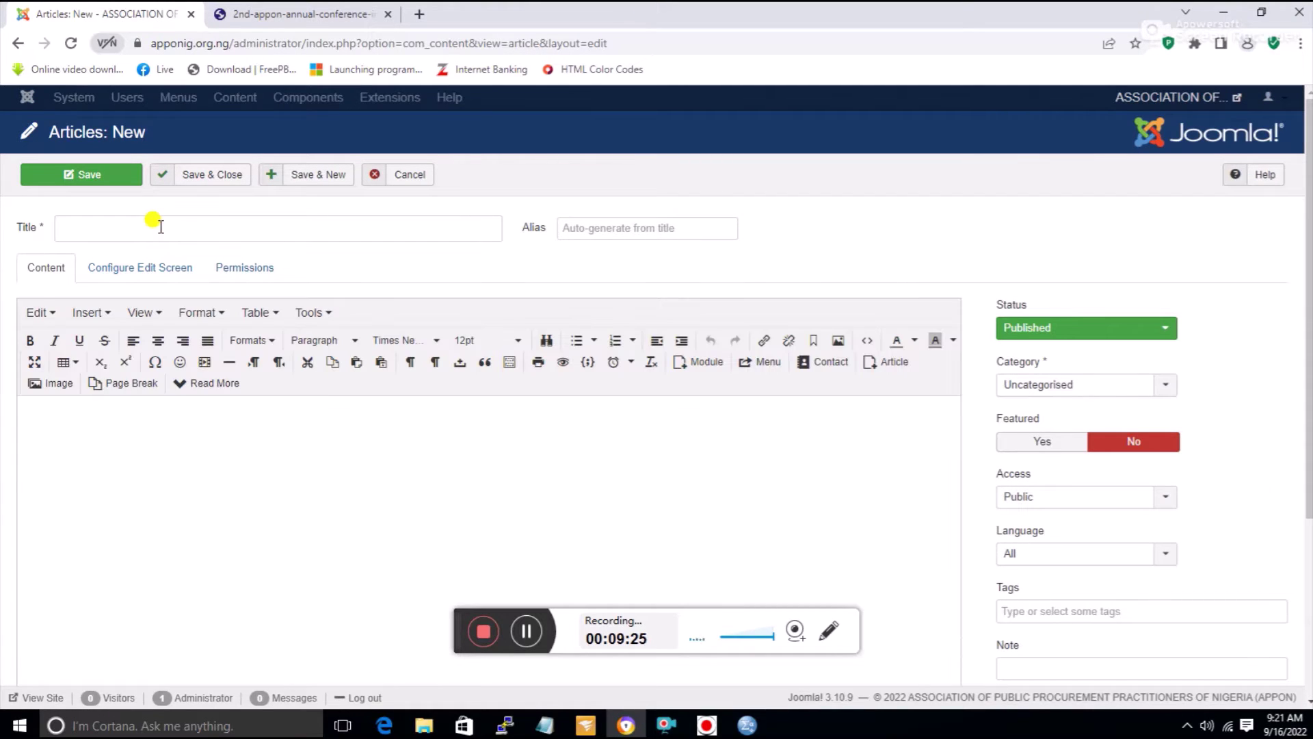
left_click(161, 227)
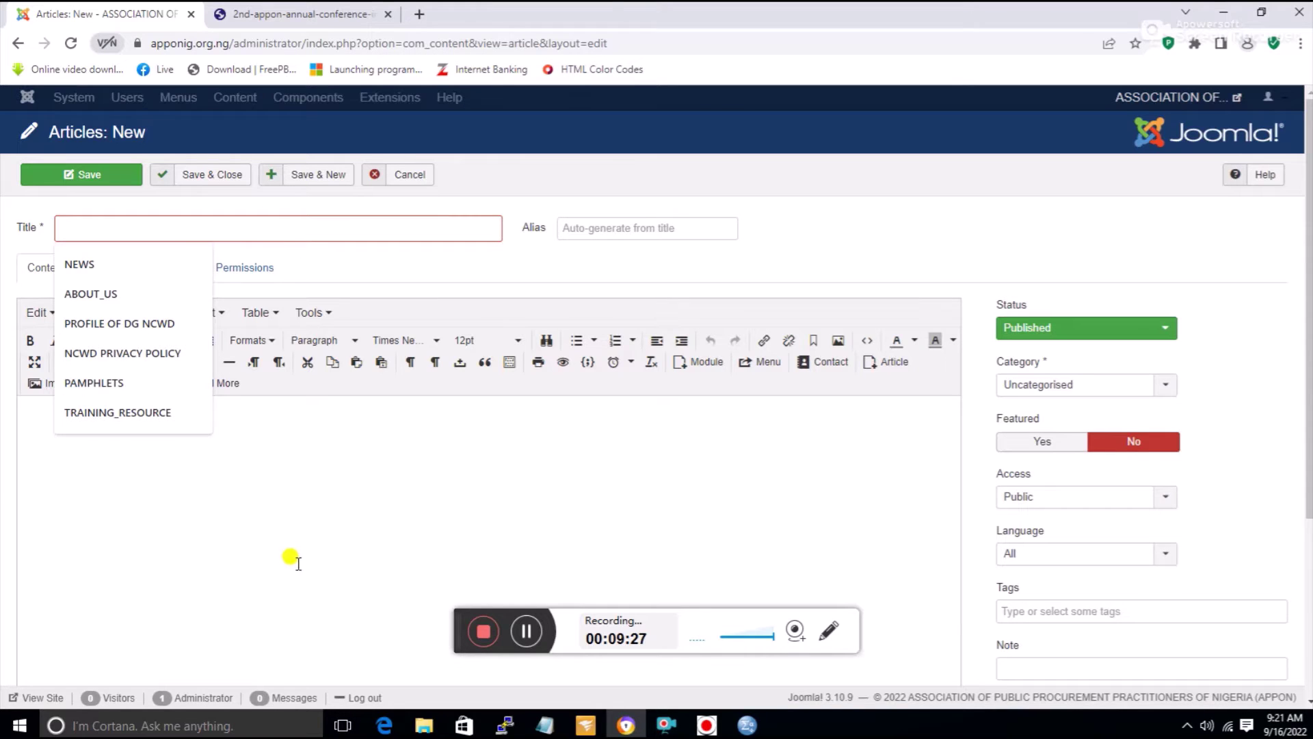
left_click(306, 533)
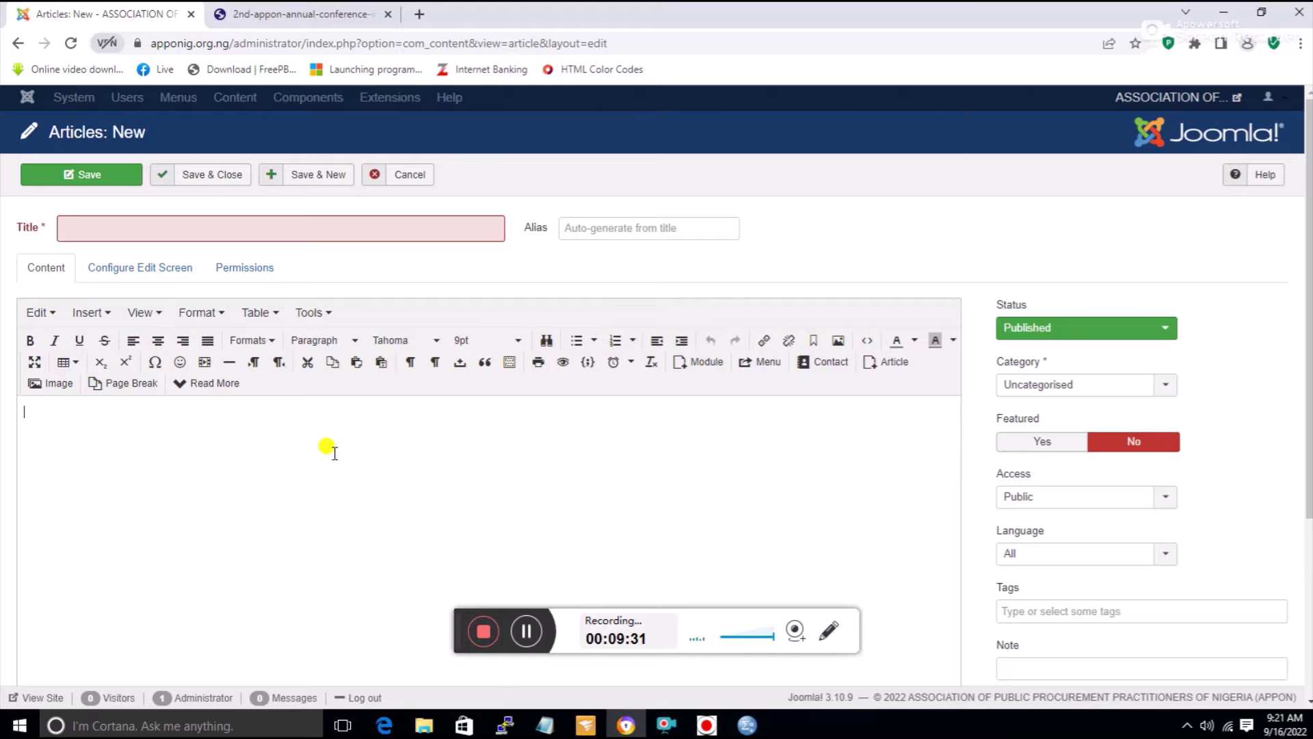
left_click(408, 175)
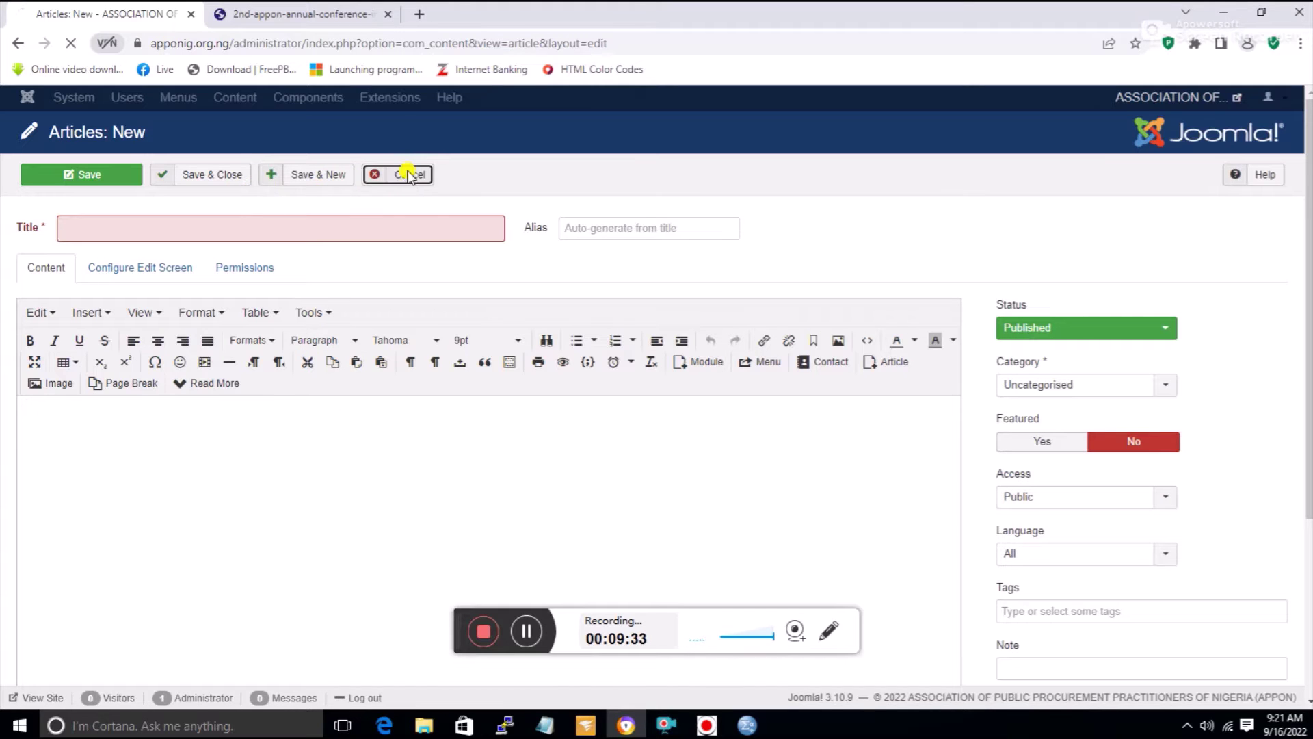
left_click(343, 13)
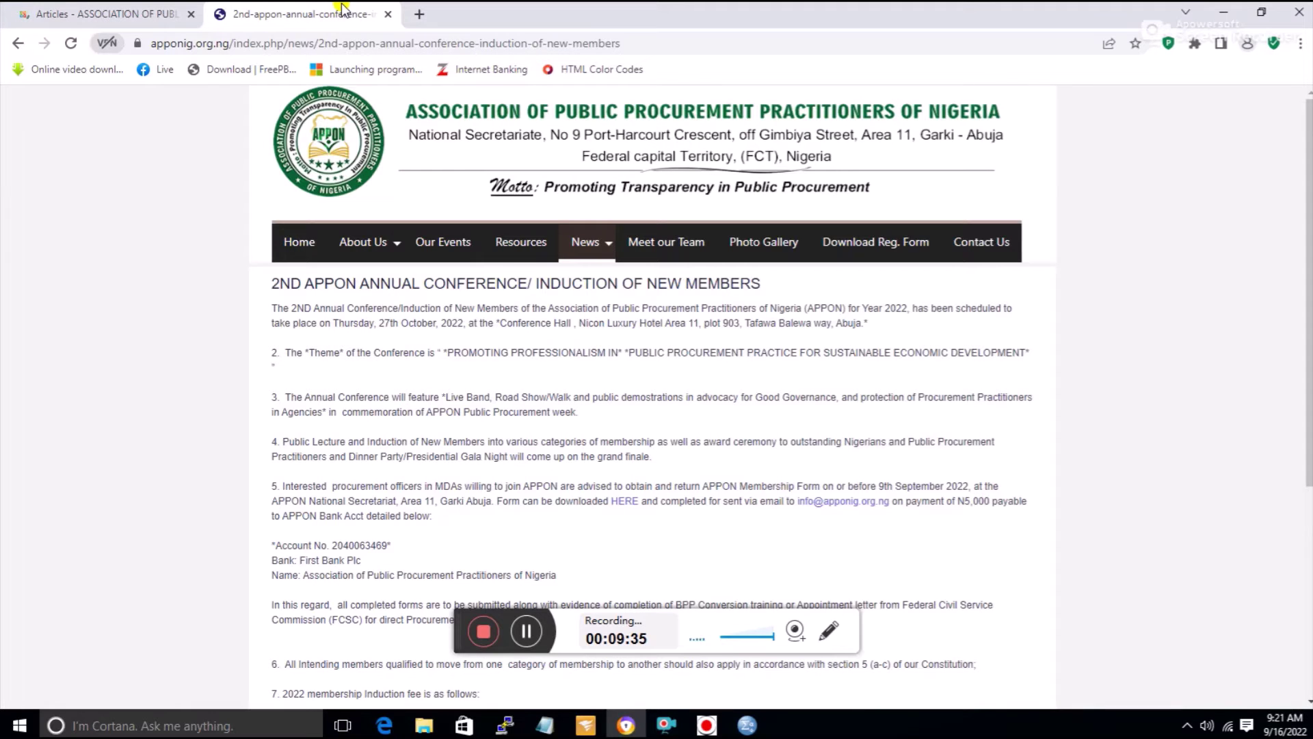
Step: Go to the live Home page, scroll to Background Information, then return to the Articles tab
left_click(296, 241)
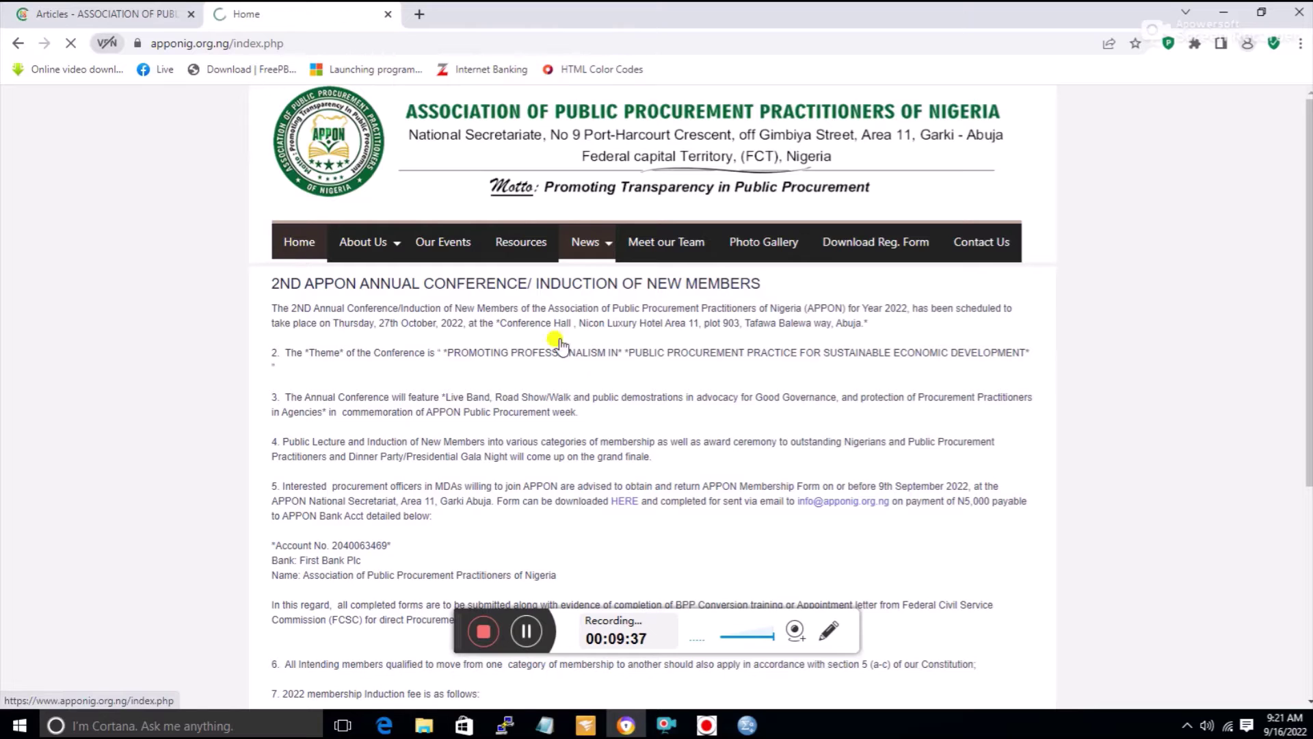
scroll(682, 408, "down", 20)
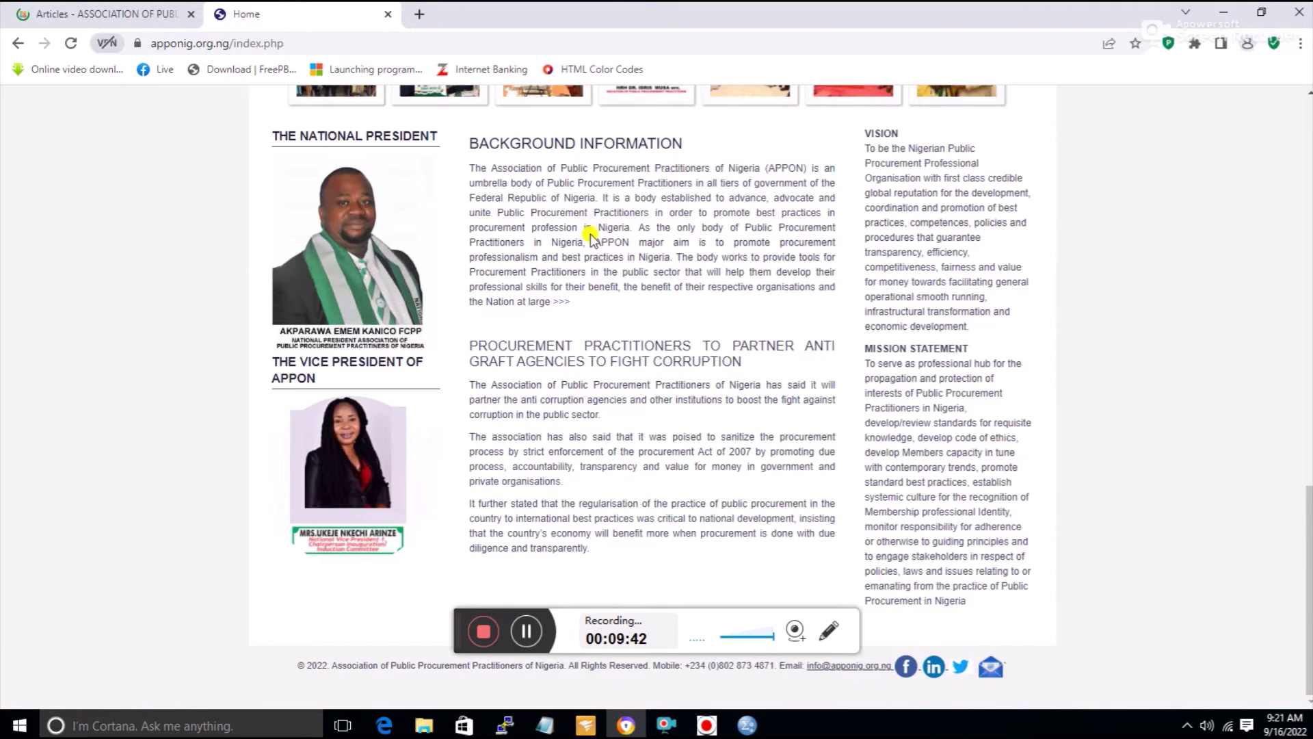
scroll(591, 246, "up", 3)
left_click(109, 13)
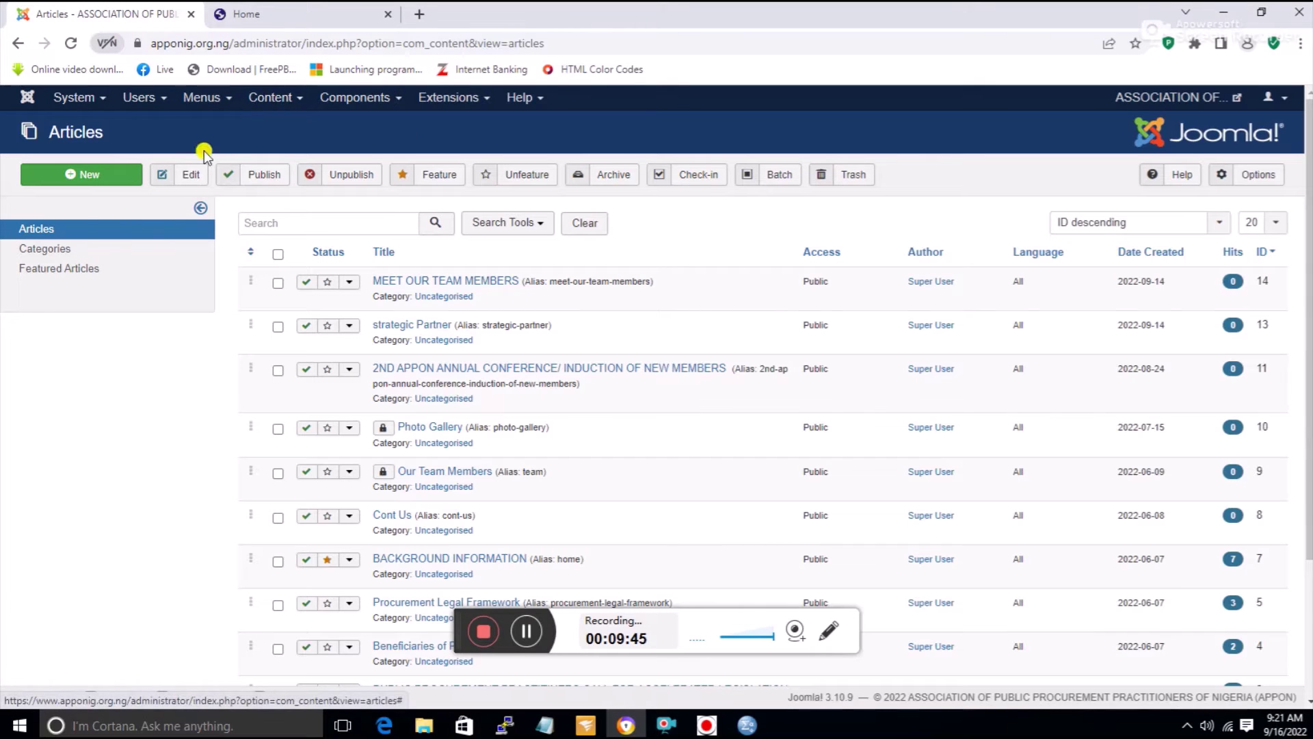
Step: List the Featured Articles and open BACKGROUND INFORMATION in the editor
left_click(283, 97)
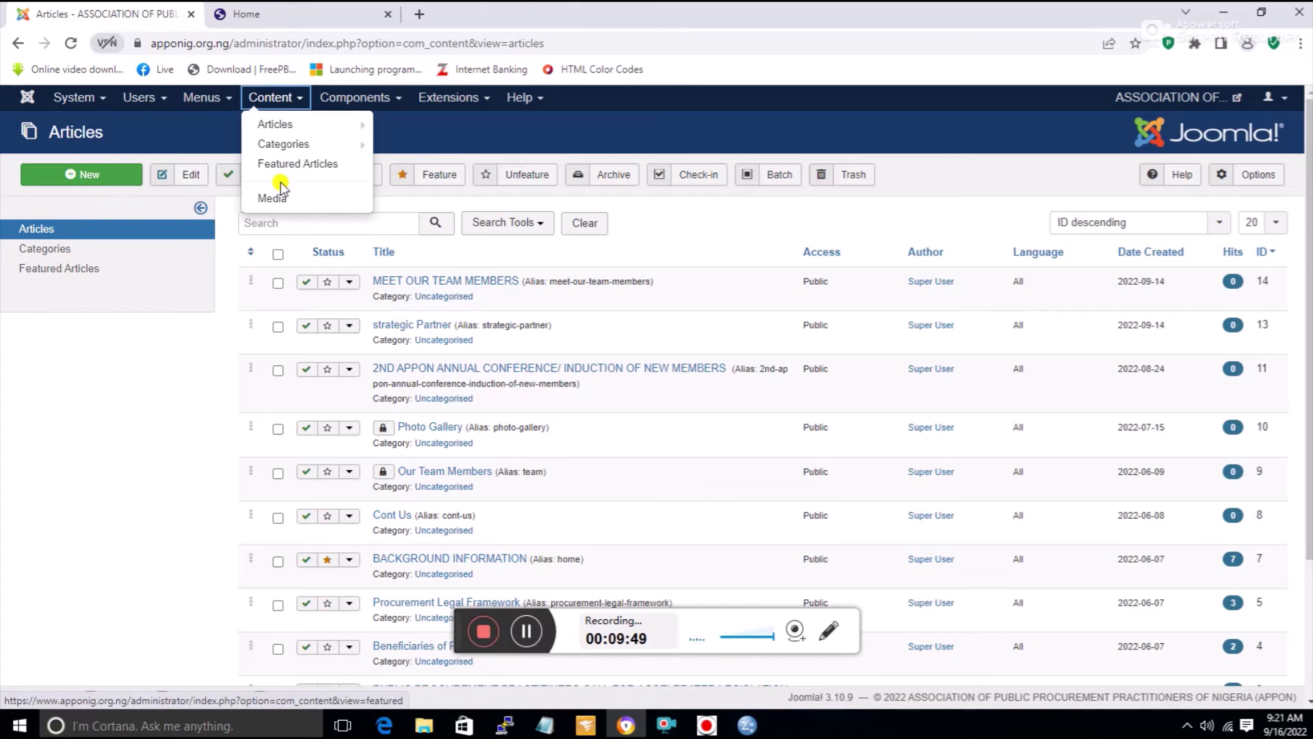
left_click(270, 142)
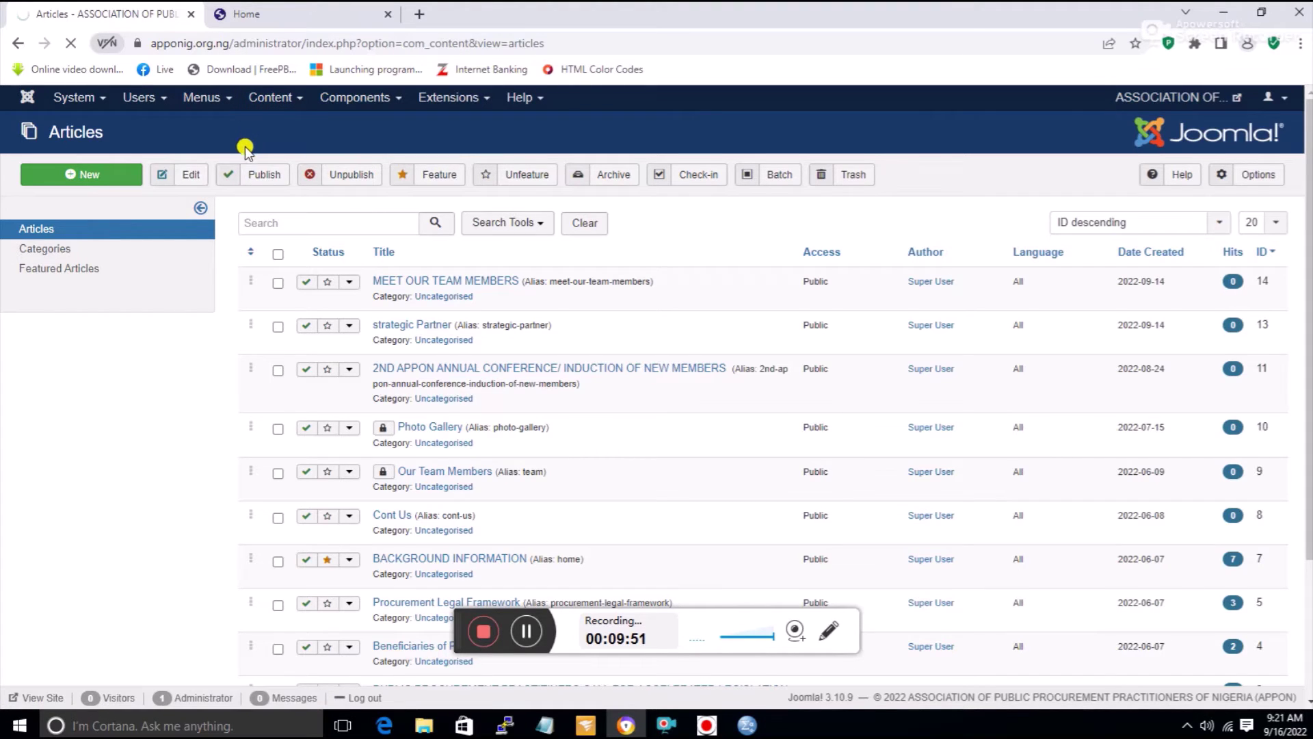
left_click(64, 274)
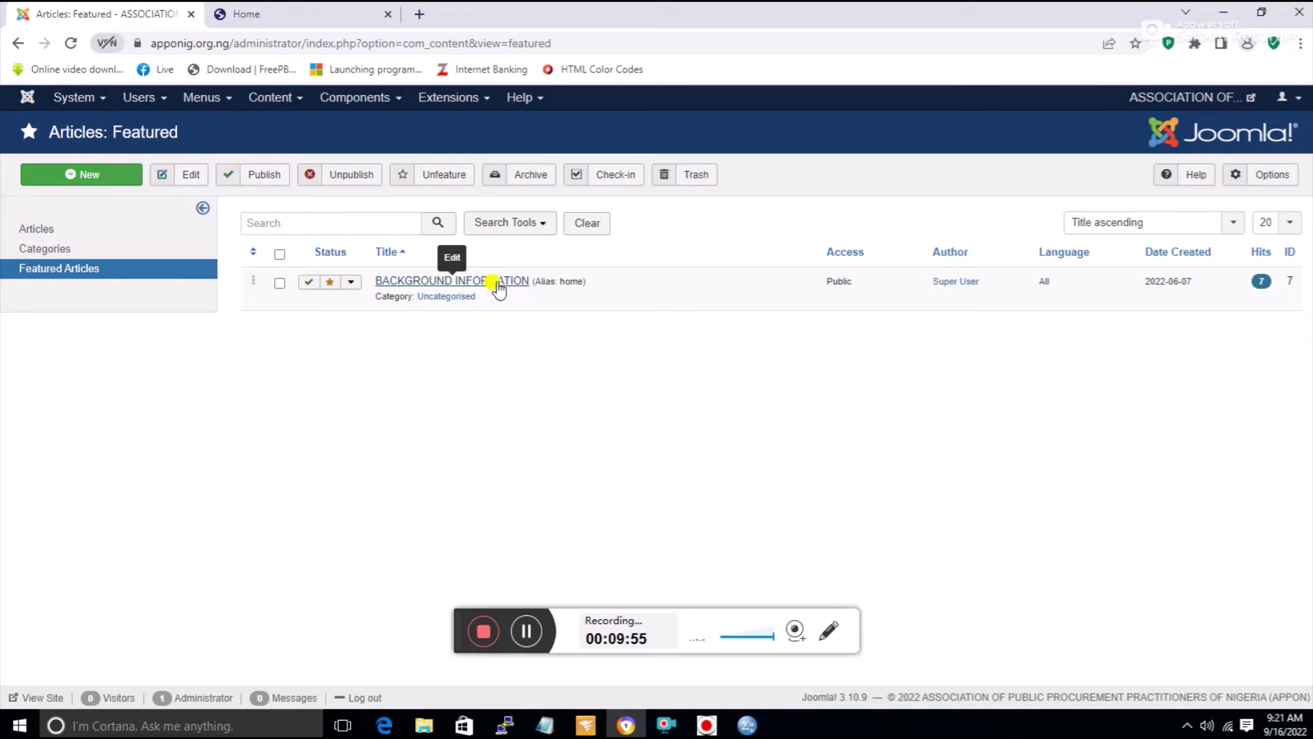
left_click(456, 282)
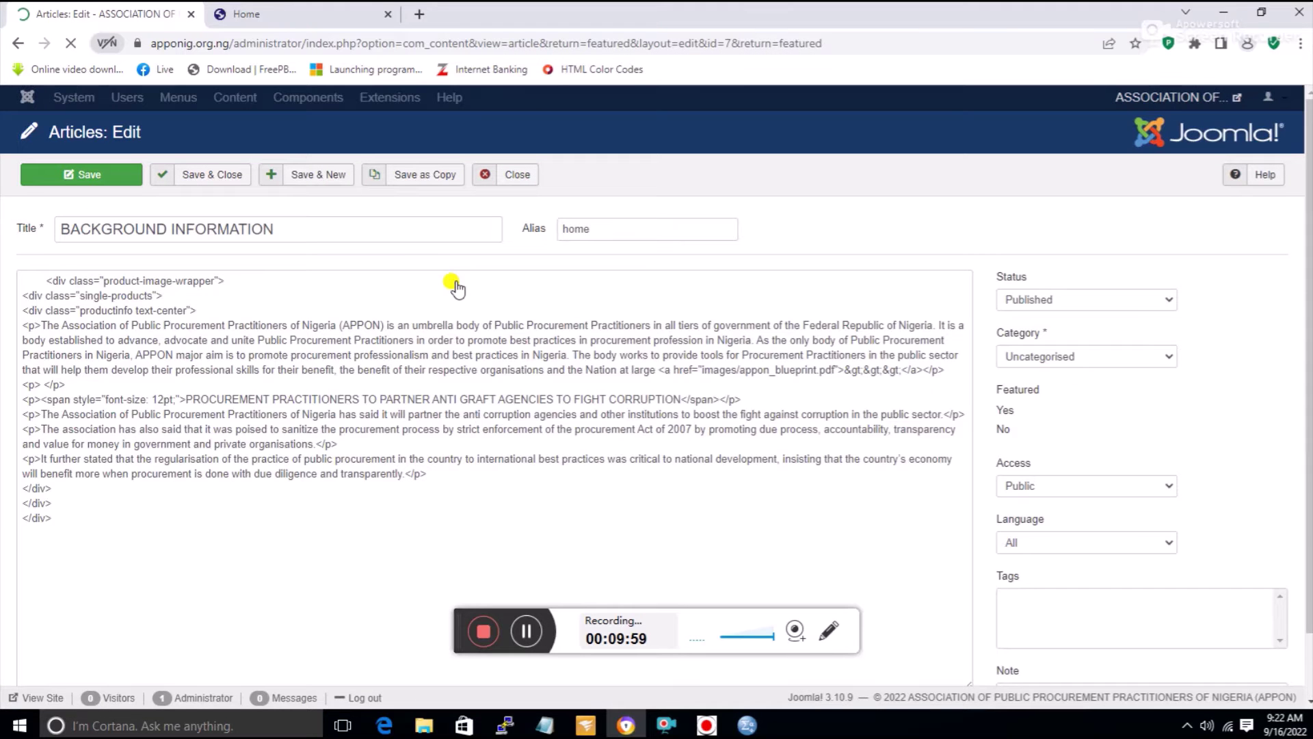
scroll(455, 301, "down", 3)
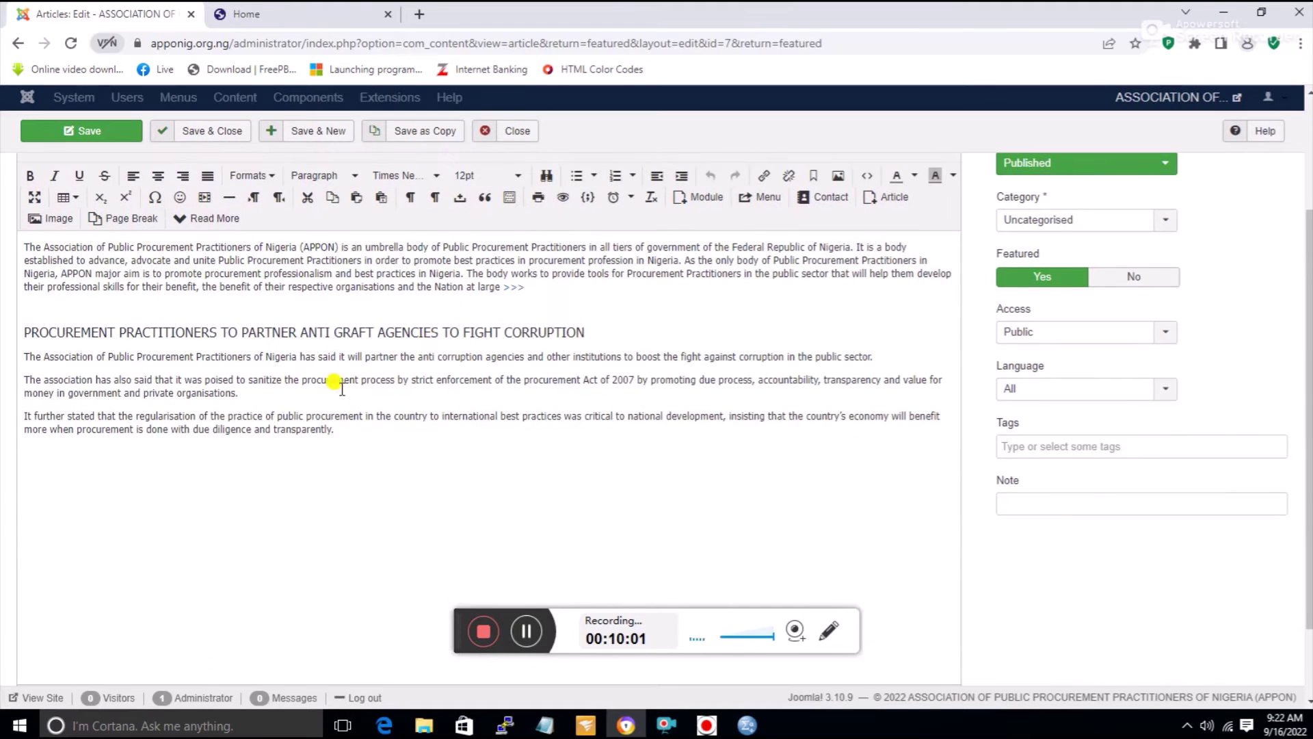
scroll(118, 298, "up", 1)
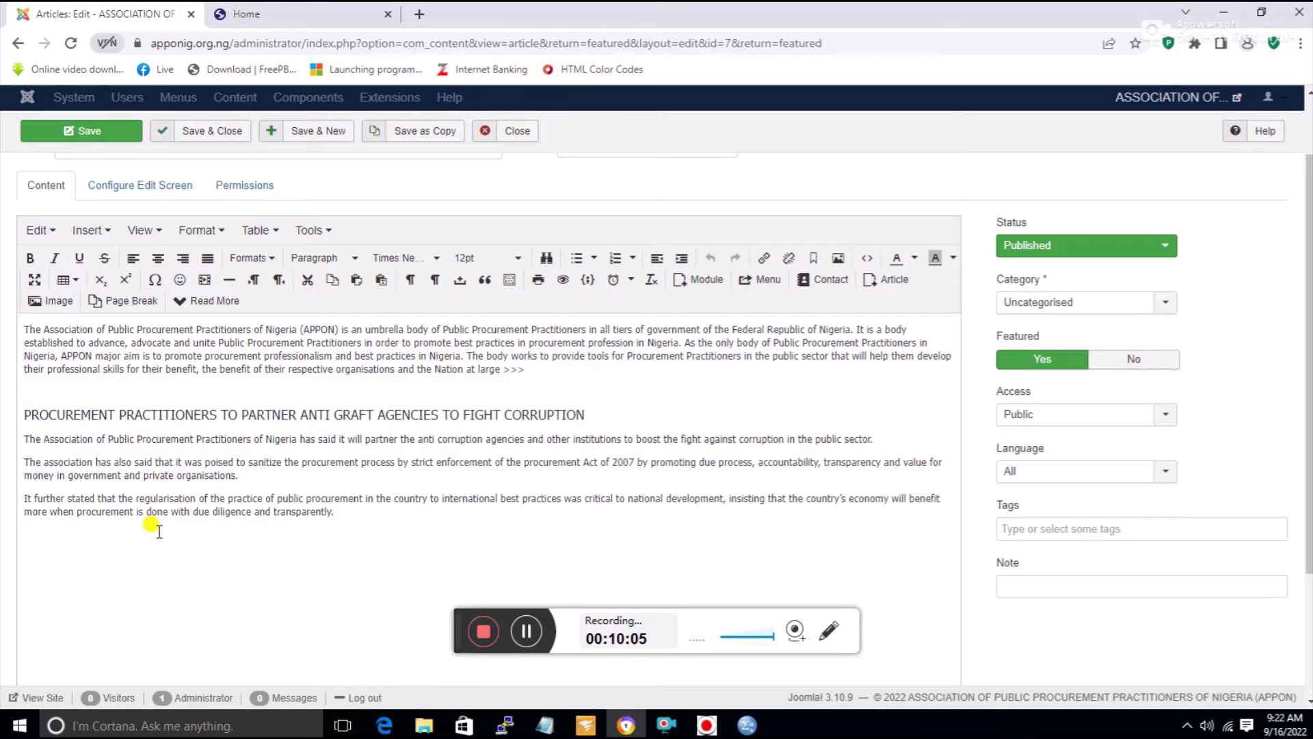
scroll(159, 532, "up", 1)
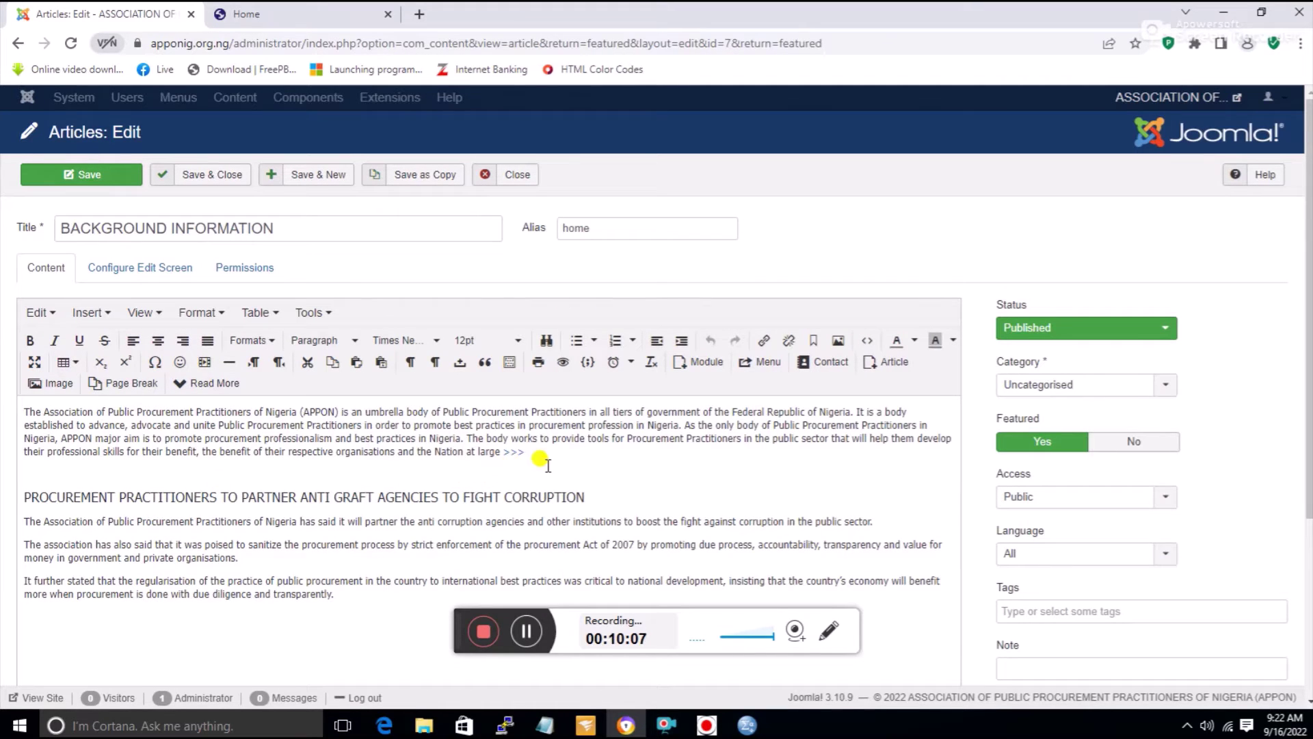
Step: Select the article's title, heading and three paragraphs in the editor to review them
left_click_drag(540, 458, 17, 408)
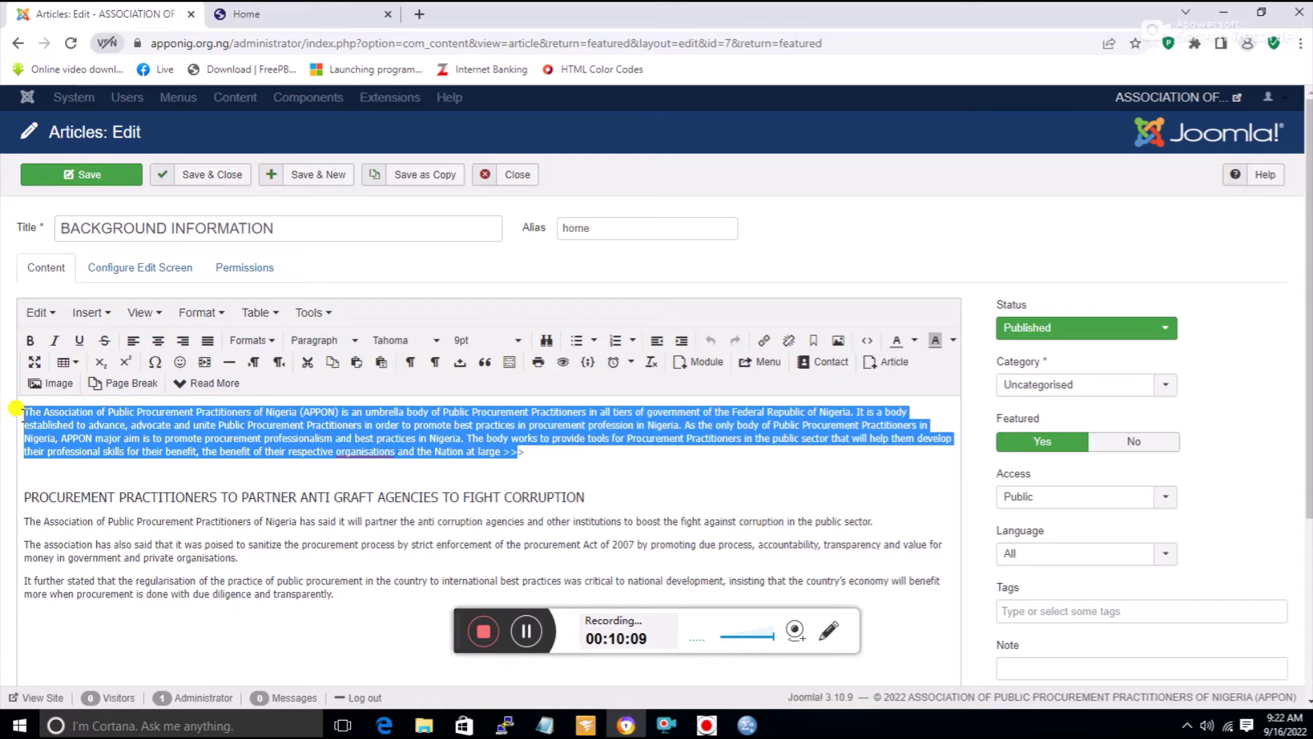
left_click_drag(291, 228, 54, 230)
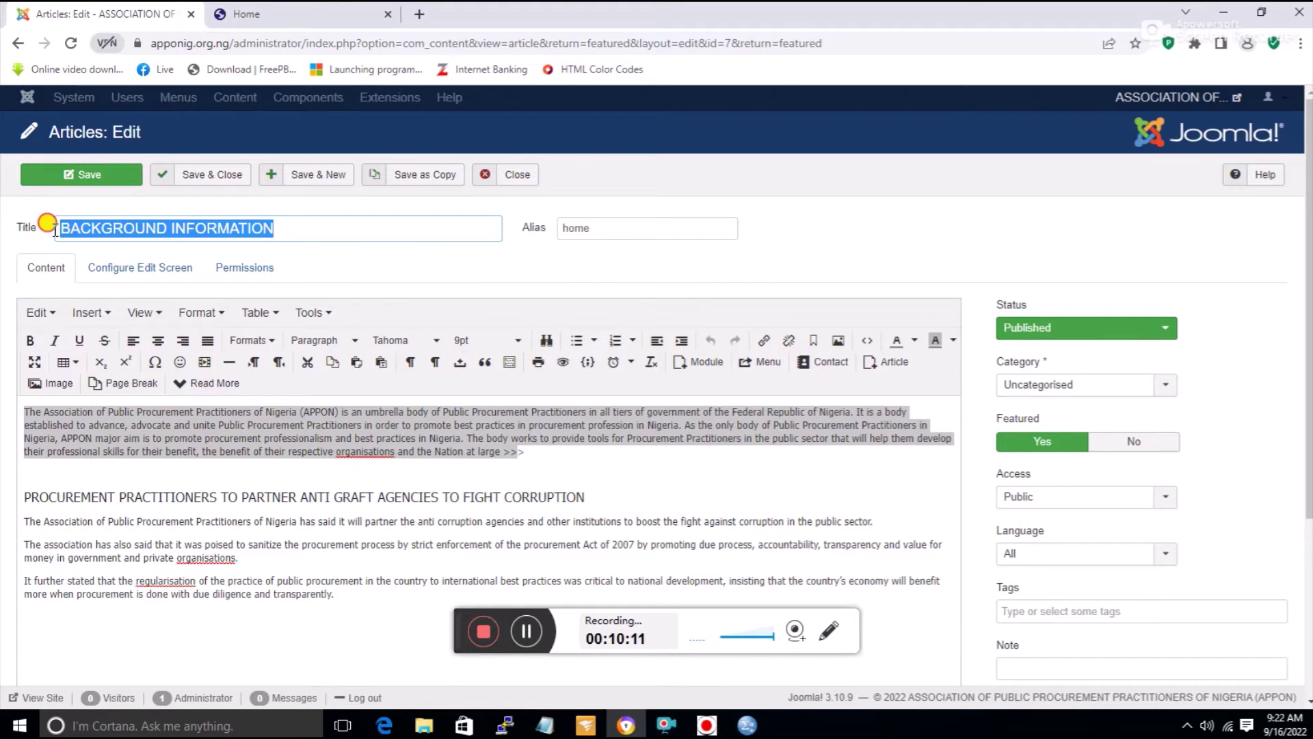
scroll(247, 474, "down", 1)
left_click_drag(353, 514, 10, 417)
left_click(198, 439)
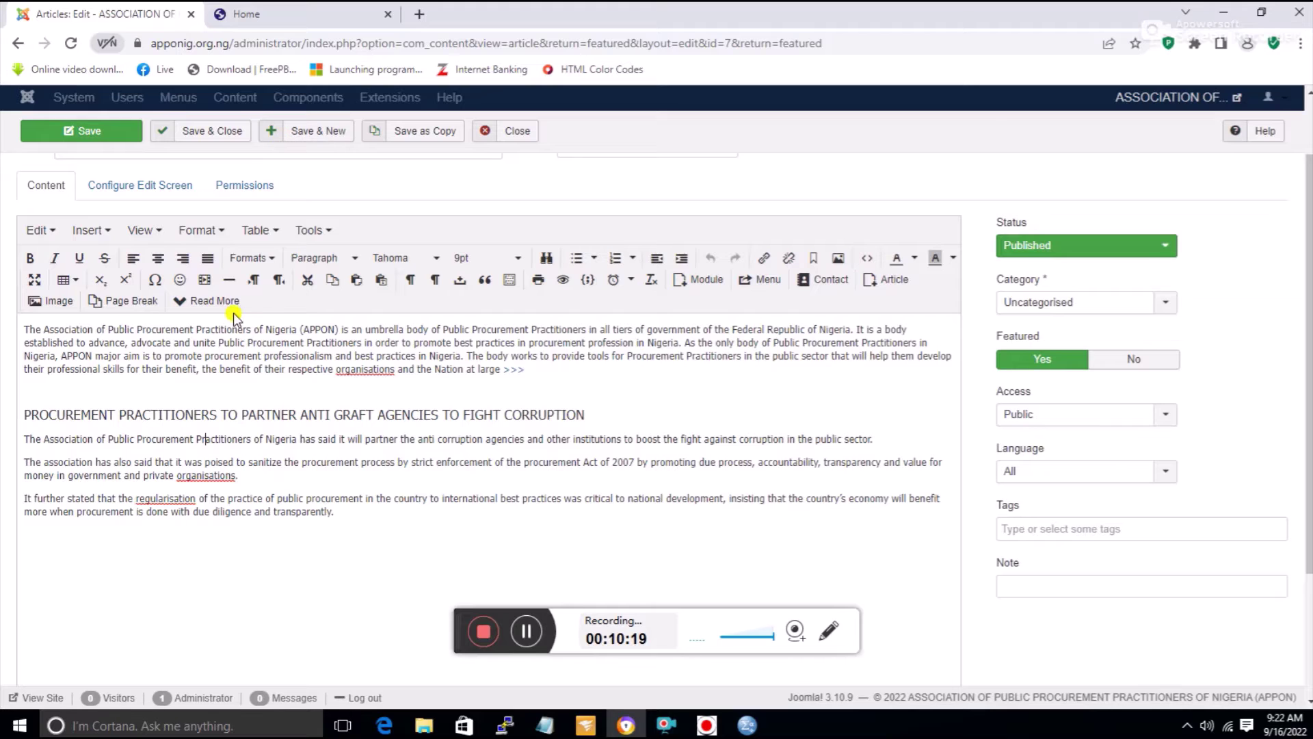
left_click(287, 14)
Step: Scroll the Background Information editor down to THE VISION OF APPON heading
scroll(573, 373, "down", 1)
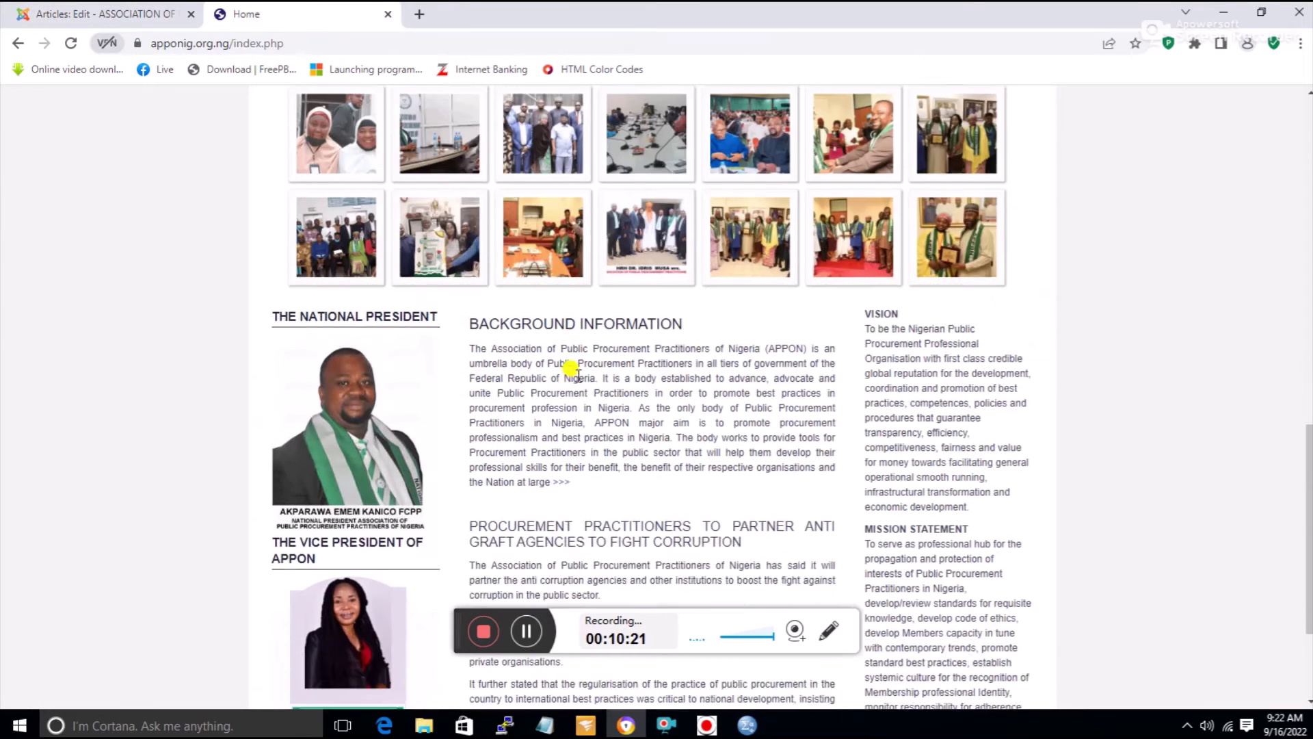
scroll(573, 373, "down", 3)
scroll(519, 489, "up", 4)
left_click(158, 19)
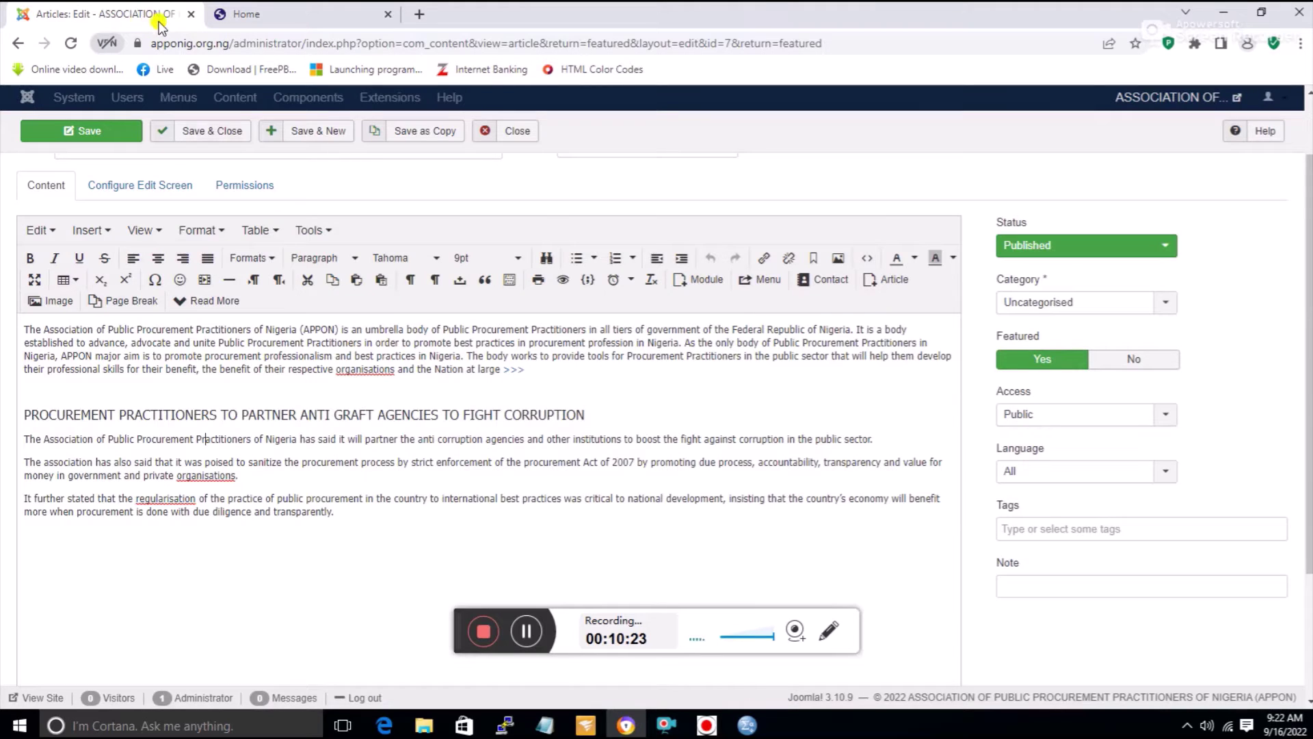
scroll(152, 487, "down", 1)
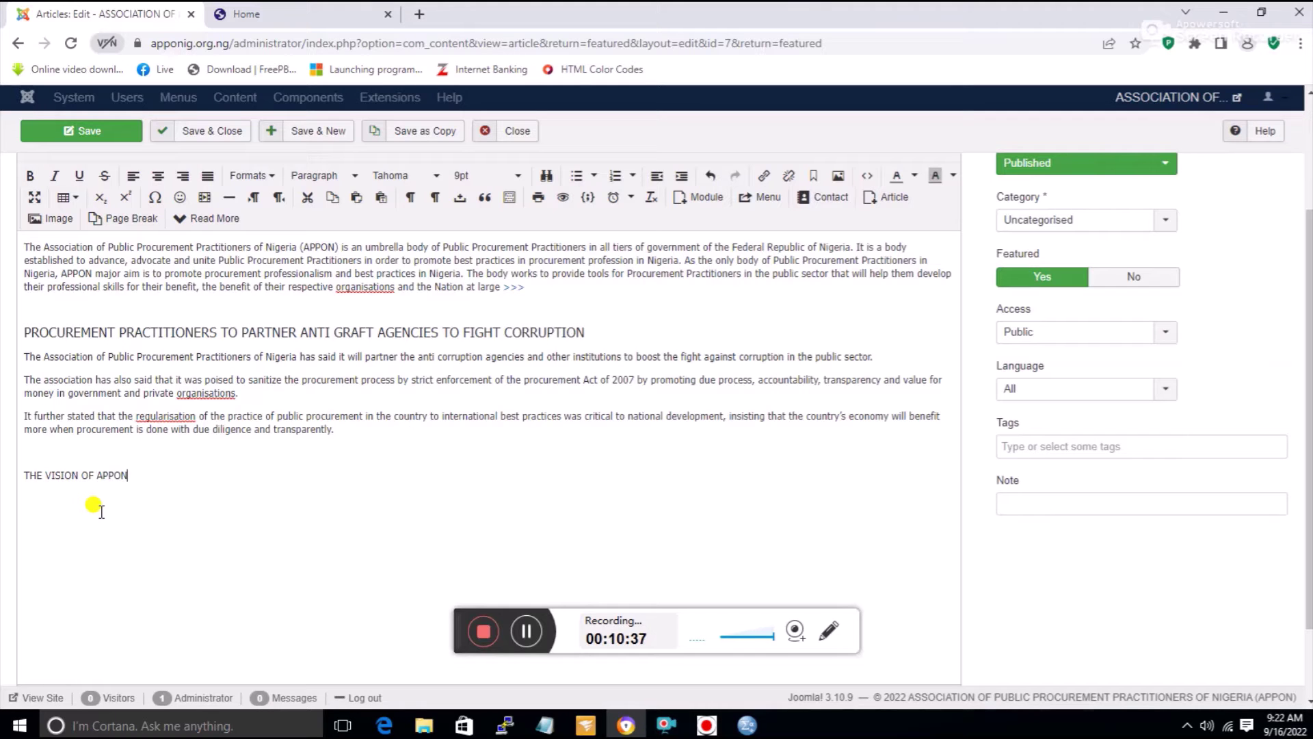
left_click(247, 15)
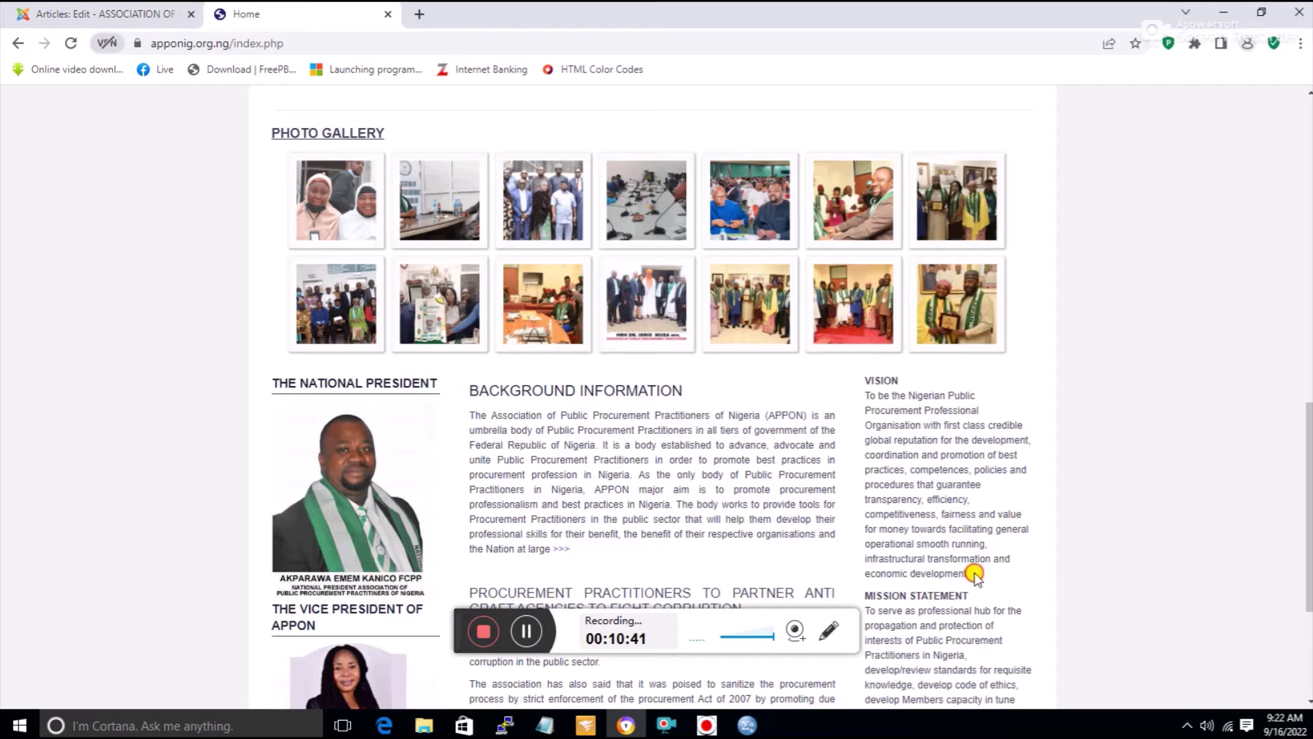
Step: Copy the Vision paragraph from the live home page, paste it under the heading, and save
left_click_drag(969, 574, 859, 392)
key("ctrl+c")
right_click(916, 423)
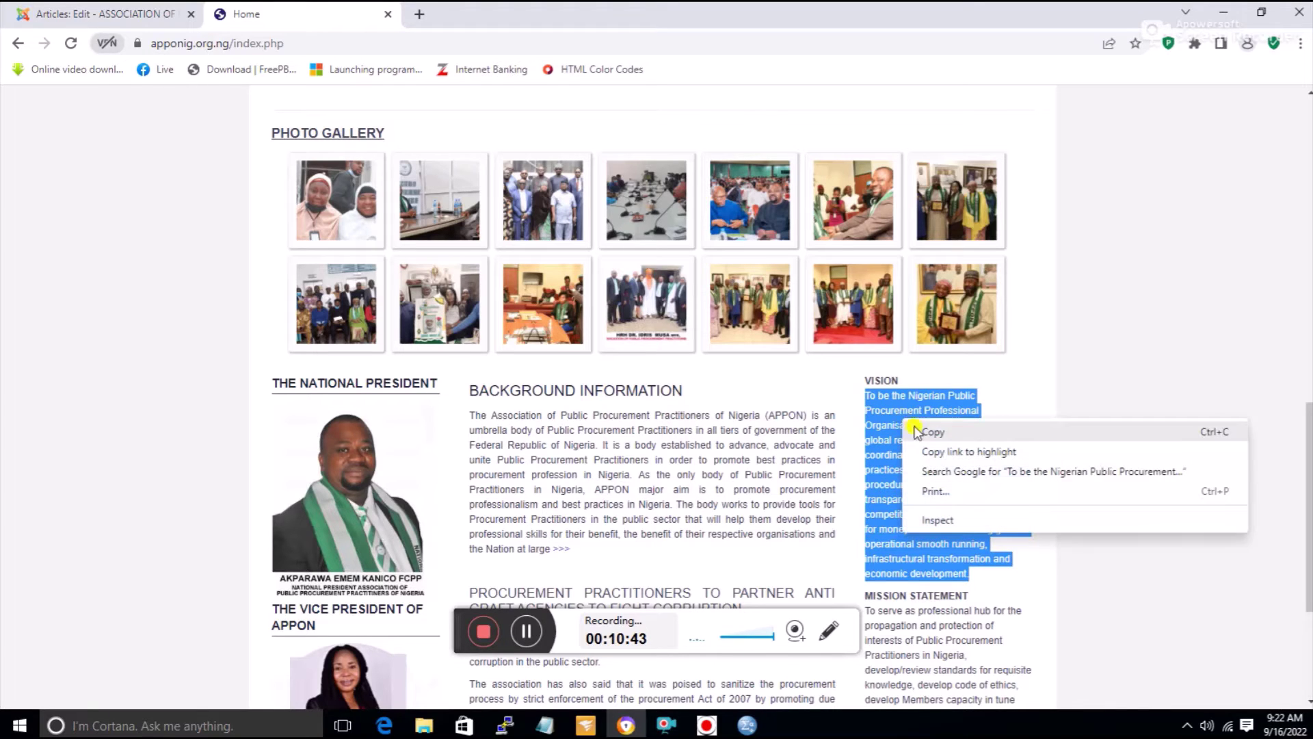
left_click(927, 430)
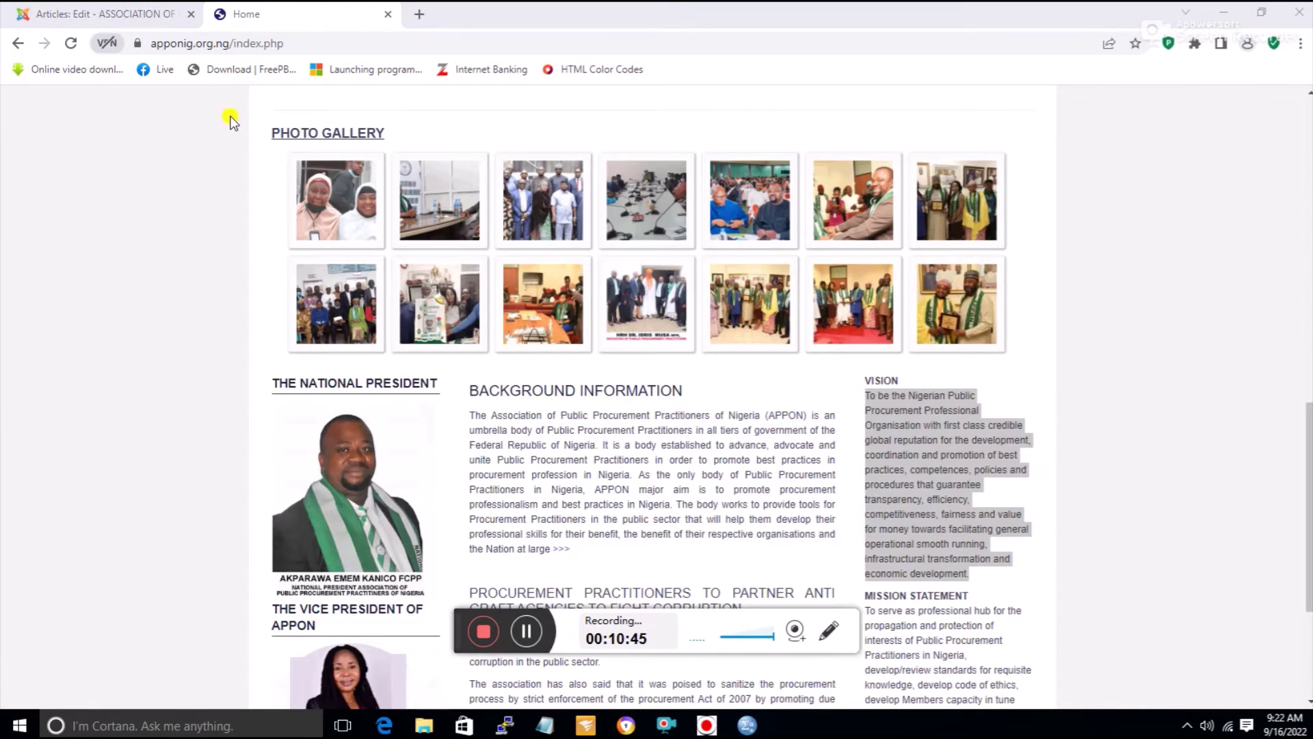
left_click(141, 17)
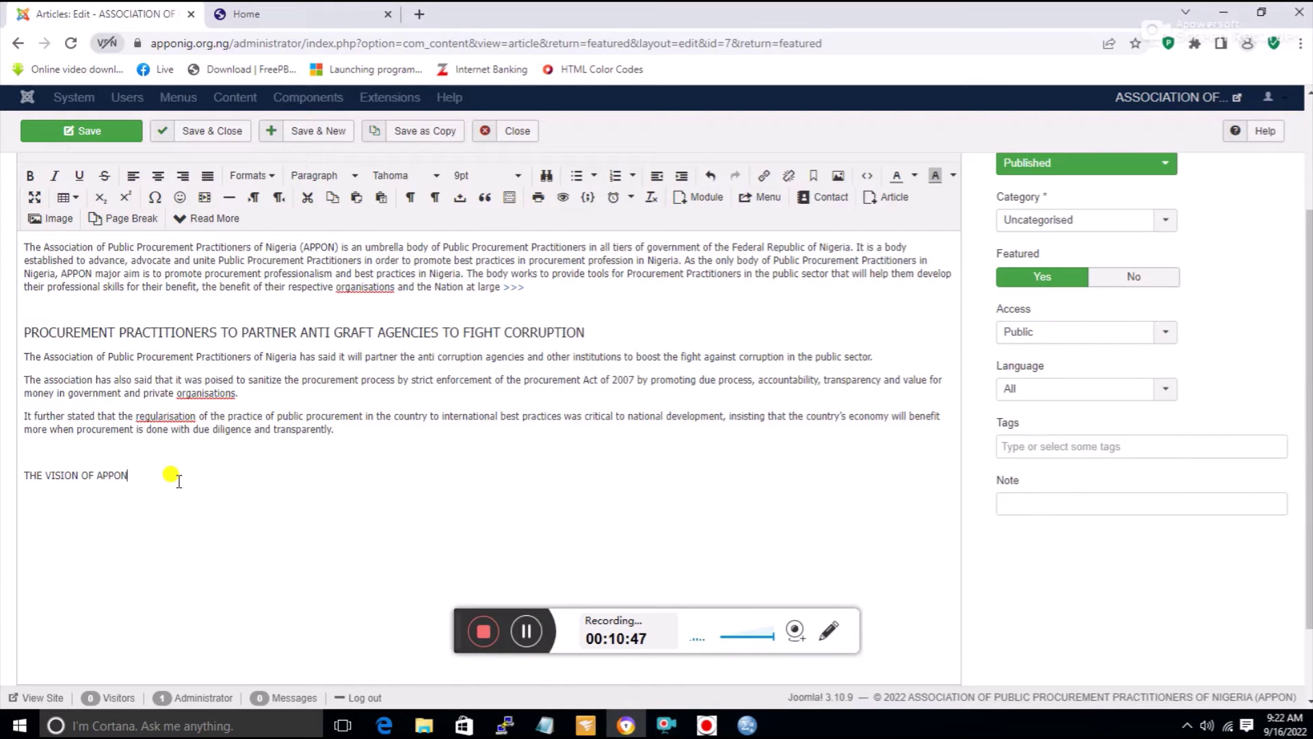
key("ctrl+v")
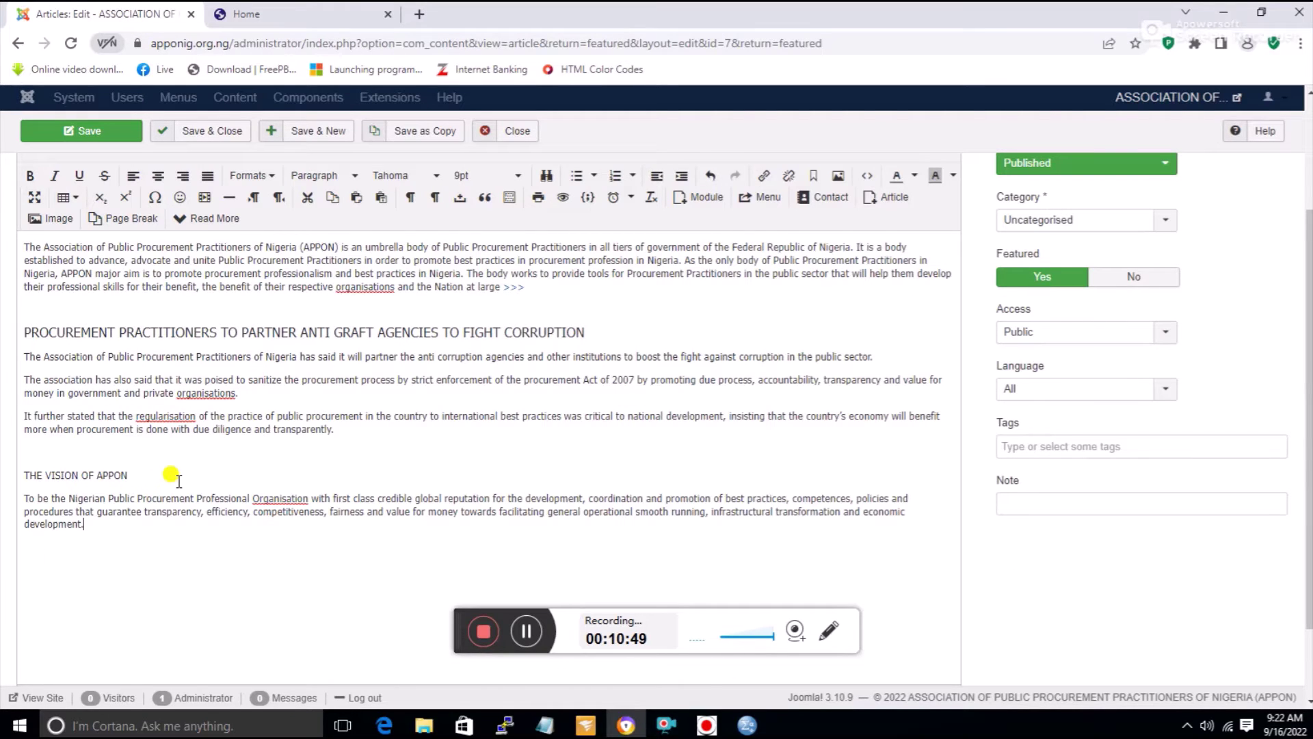
left_click(103, 130)
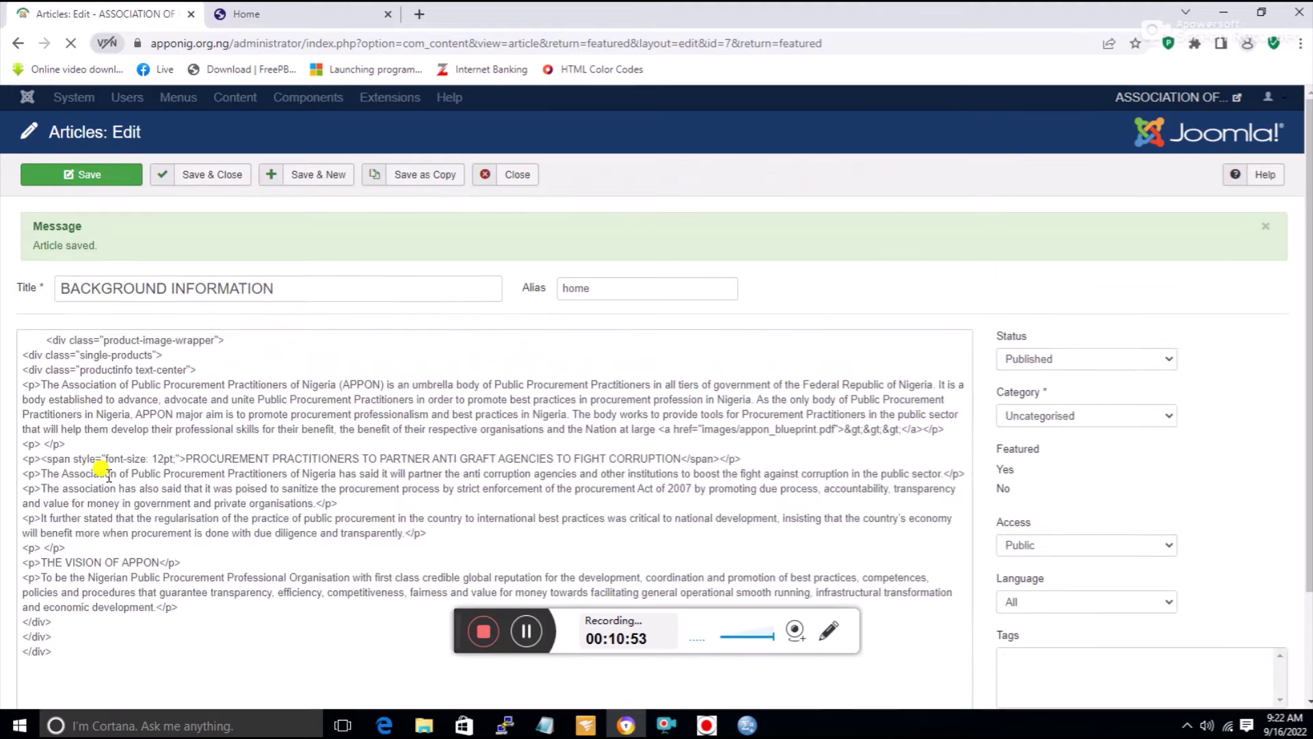
left_click(319, 8)
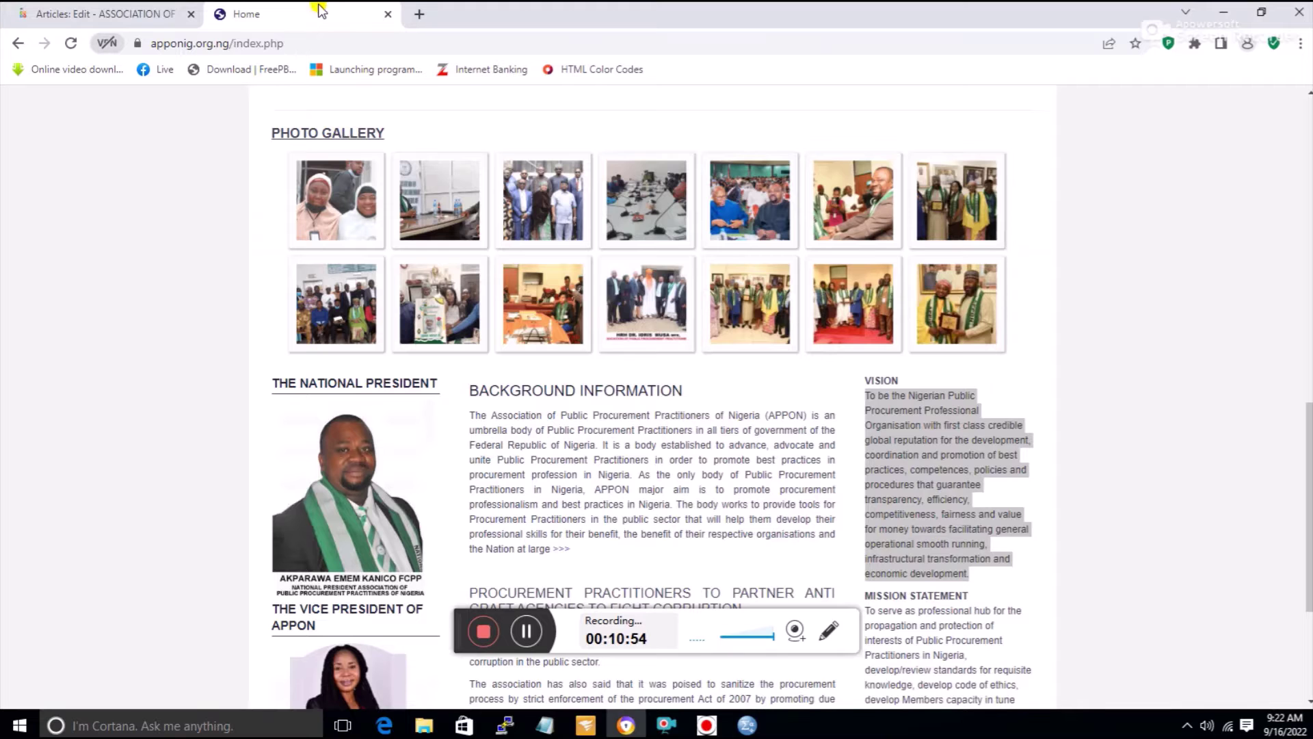
Step: Reload the live homepage to review the new Vision section, then go back to the article editor
left_click(70, 42)
scroll(809, 304, "down", 5)
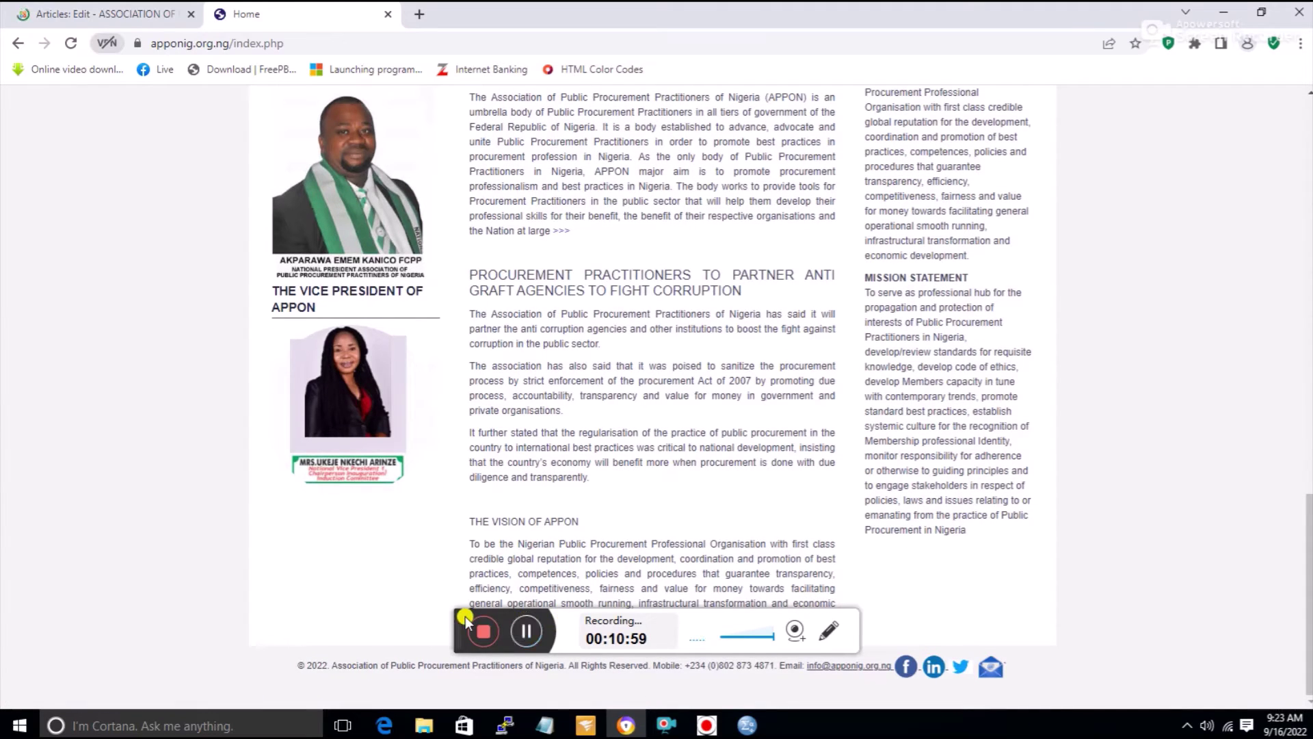
left_click_drag(459, 618, 945, 574)
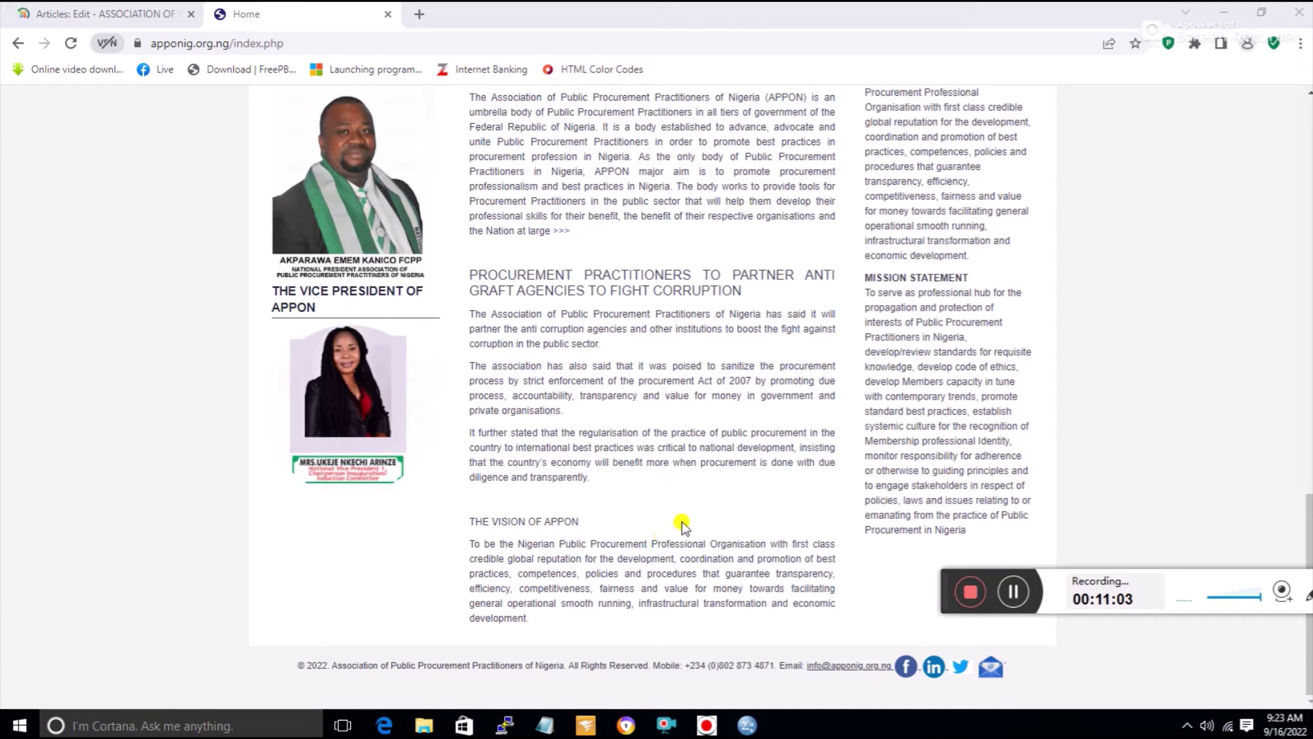
scroll(691, 556, "up", 2)
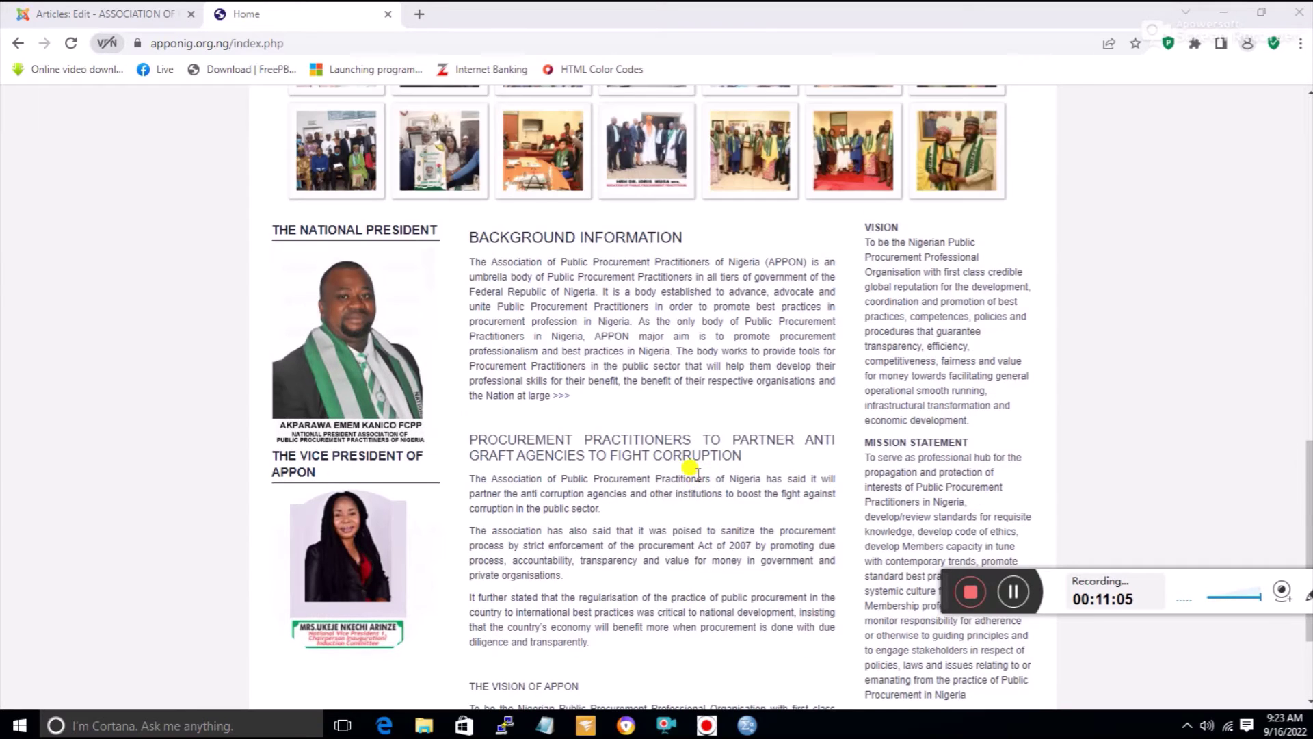
scroll(692, 460, "down", 1)
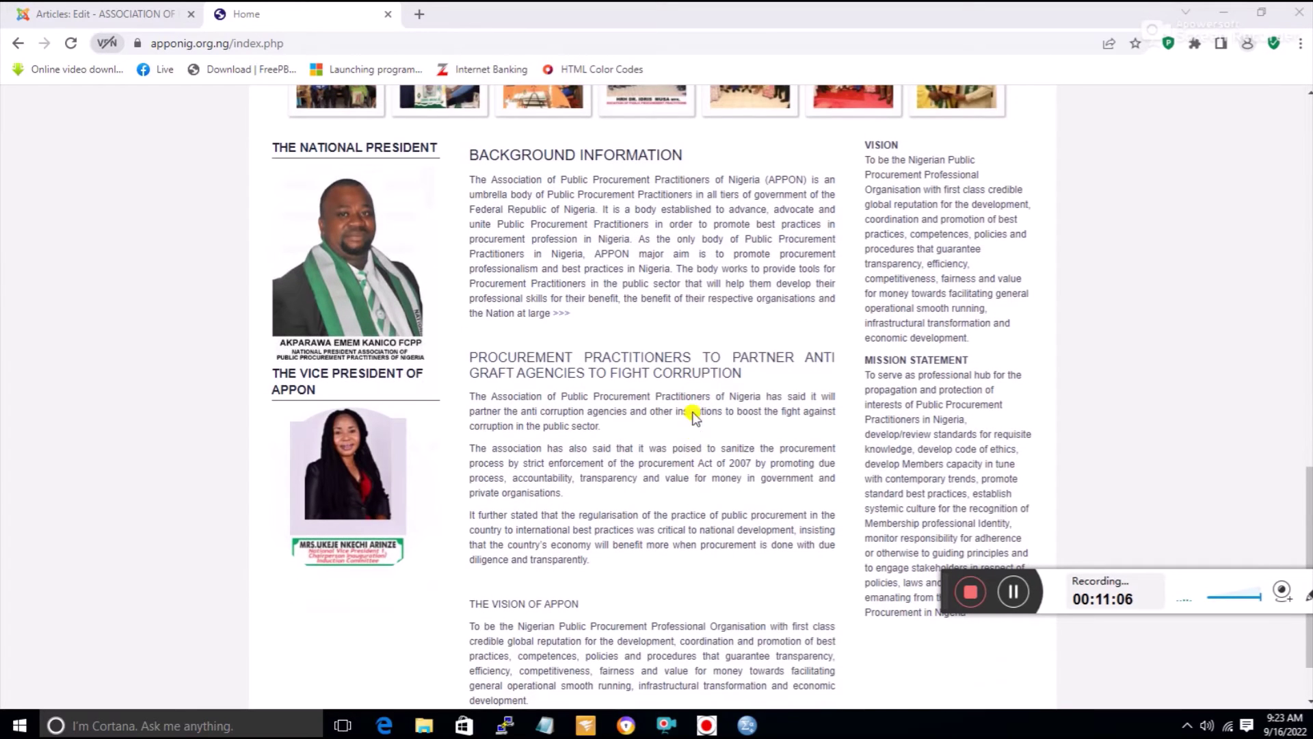
left_click(112, 9)
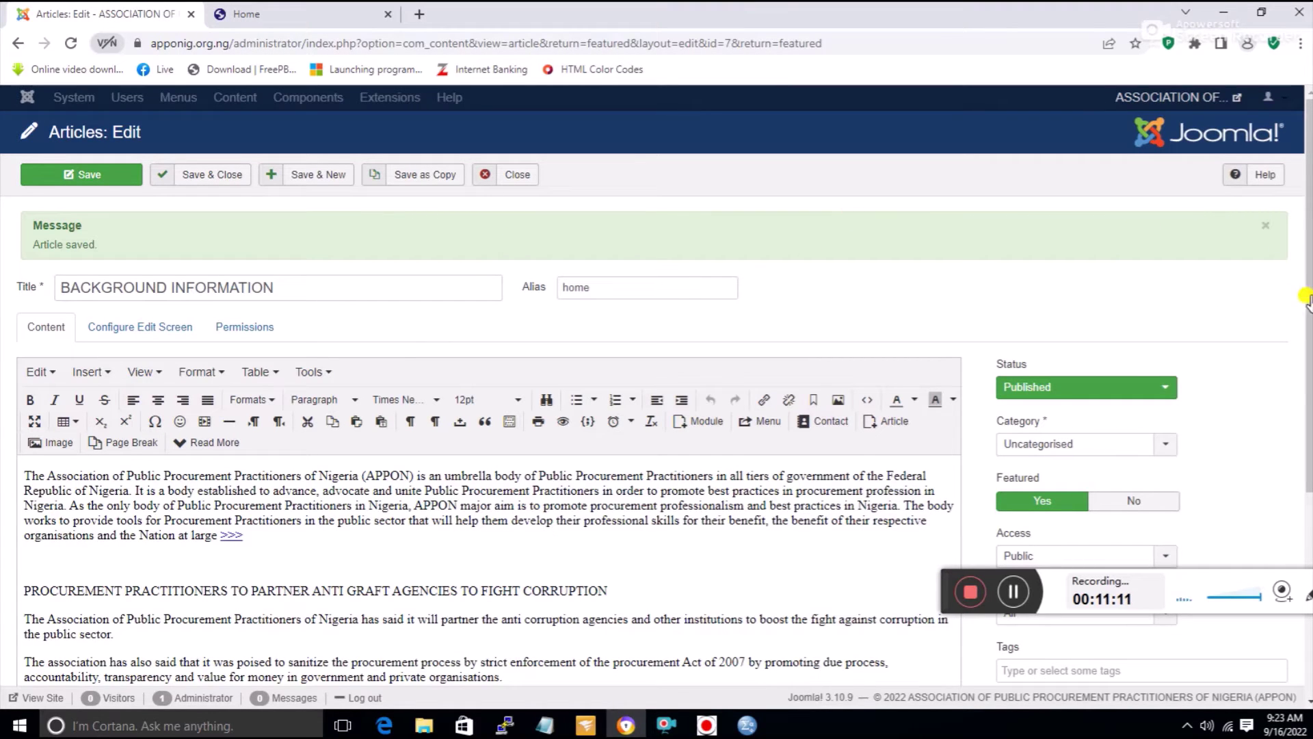
Step: Delete THE VISION OF APPON heading and its paragraph, then save the article
scroll(226, 287, "down", 5)
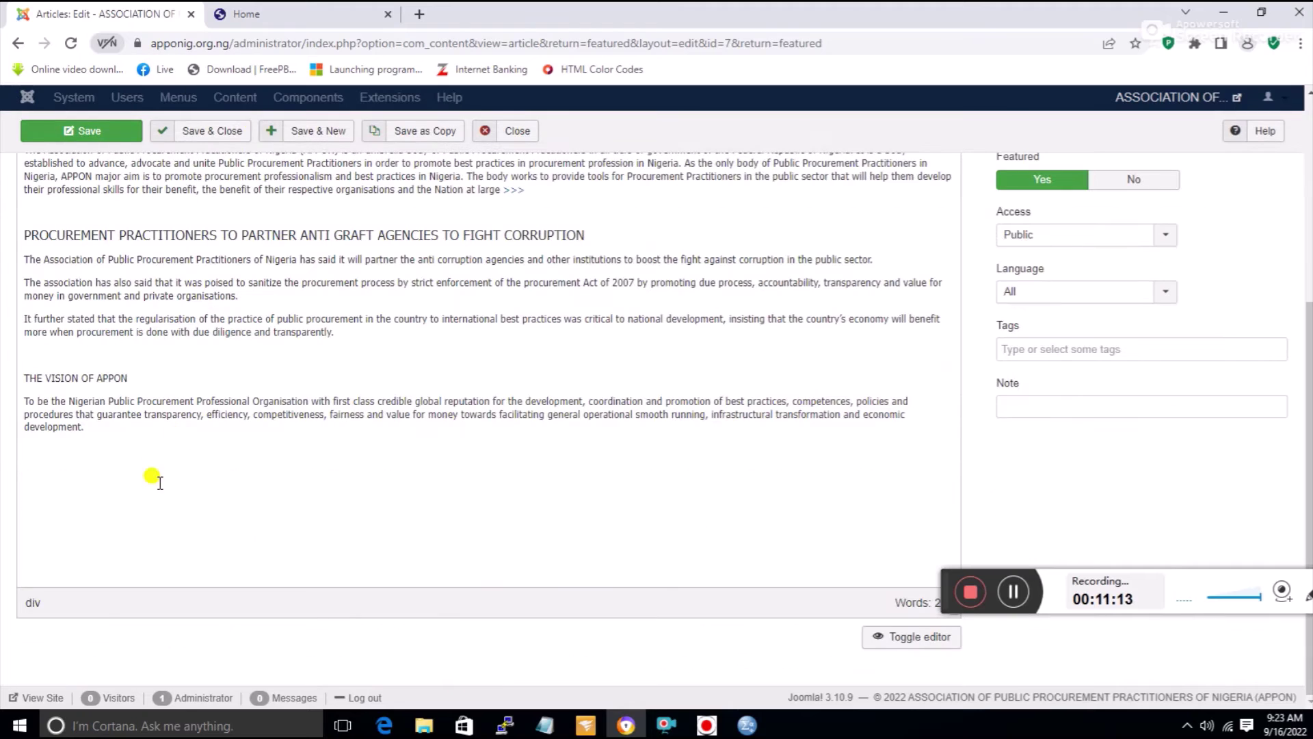
left_click_drag(152, 476, 30, 369)
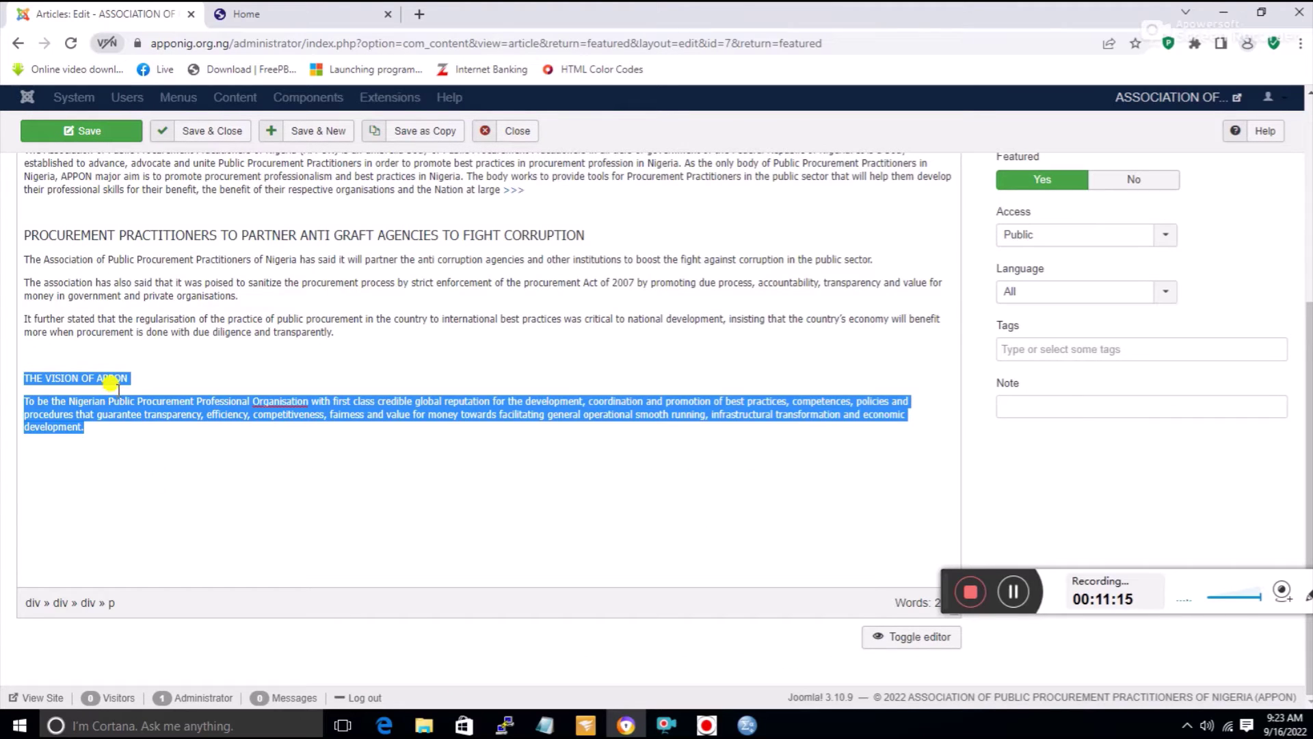
key("Delete")
scroll(167, 351, "up", 5)
left_click(82, 130)
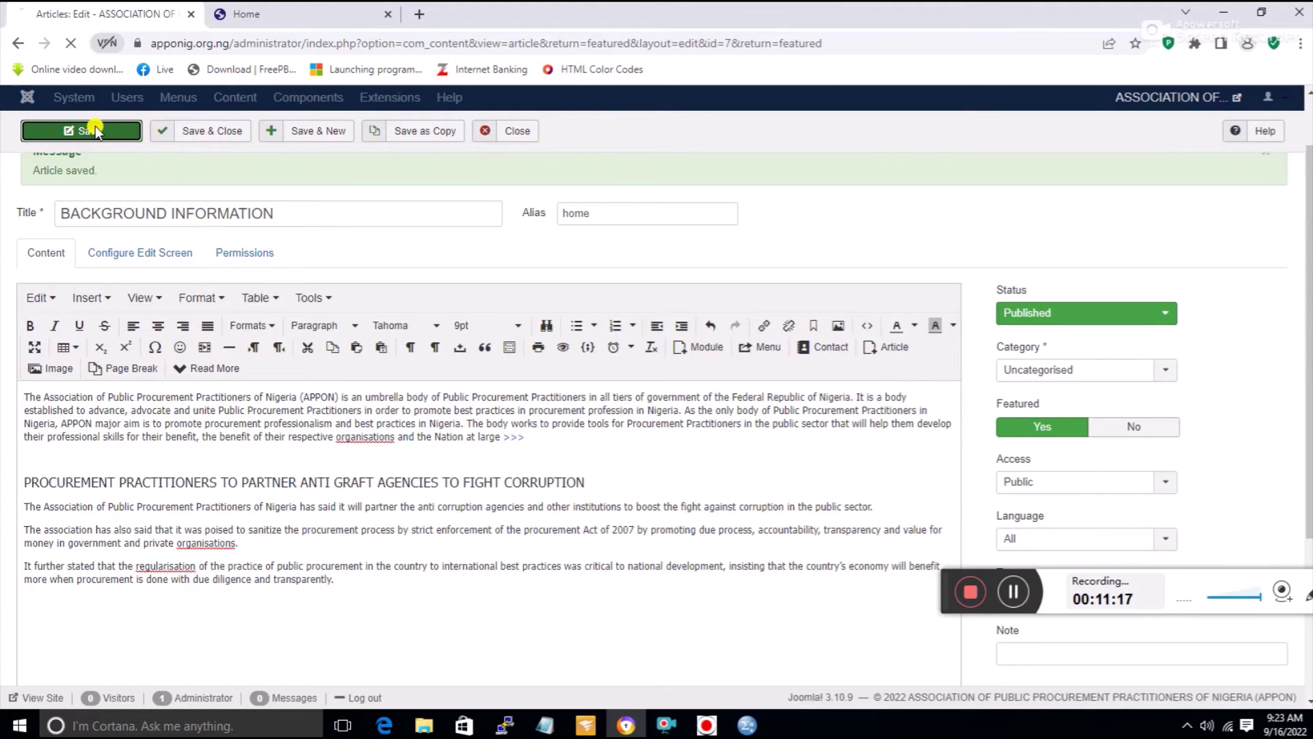
Step: Reload the live homepage to confirm Background Information now ends with the anti-graft section
left_click(284, 17)
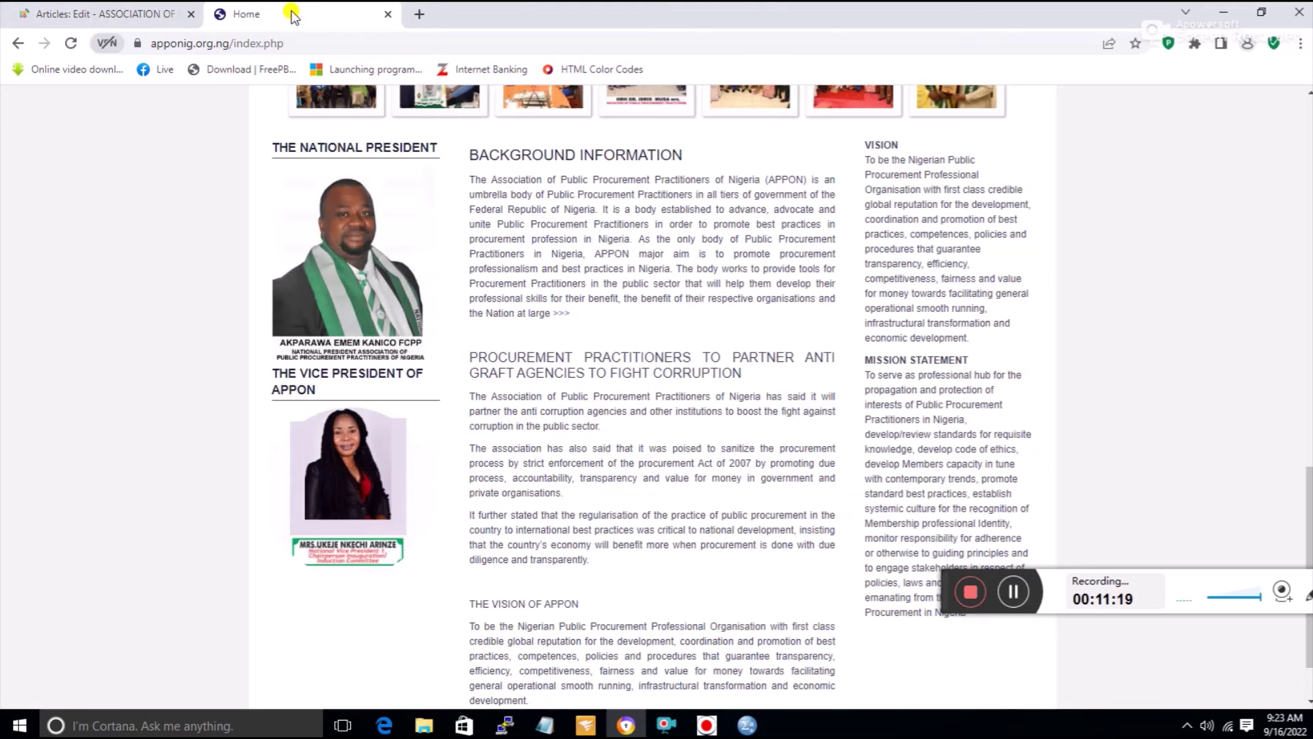
left_click(71, 44)
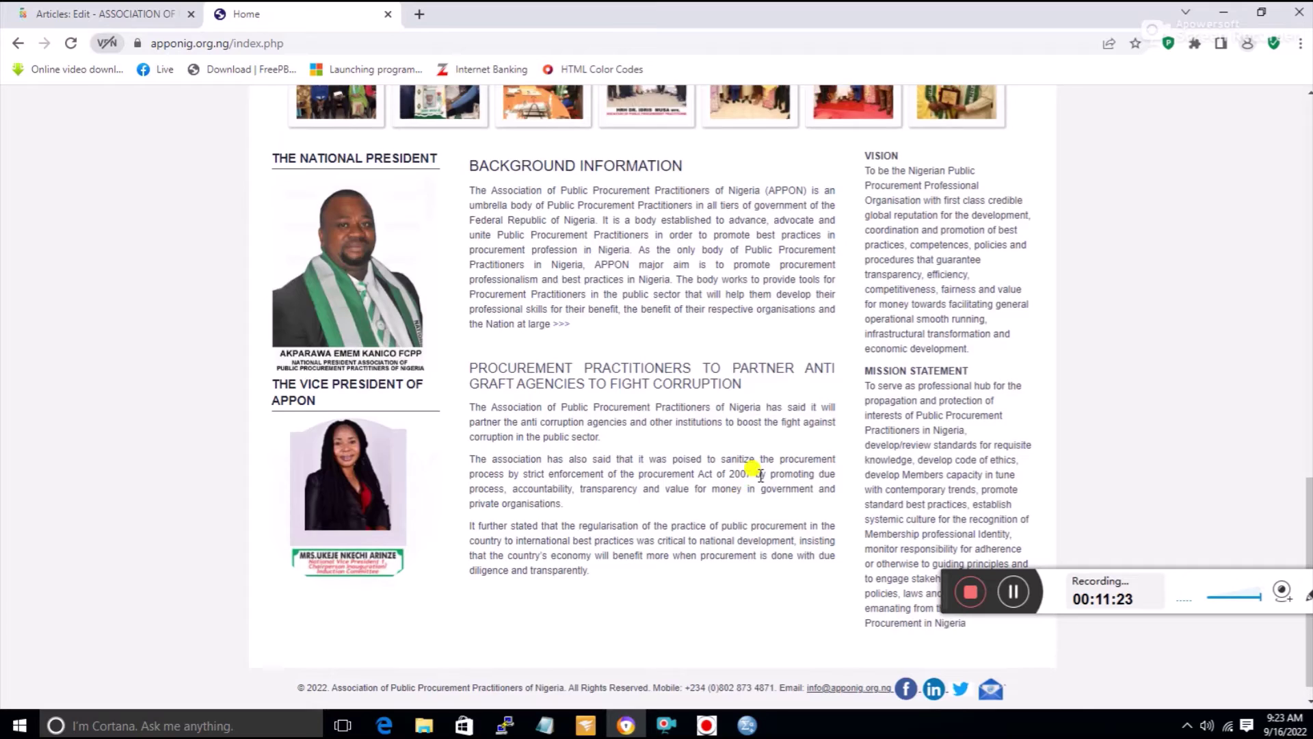
scroll(753, 469, "up", 9)
scroll(757, 458, "up", 7)
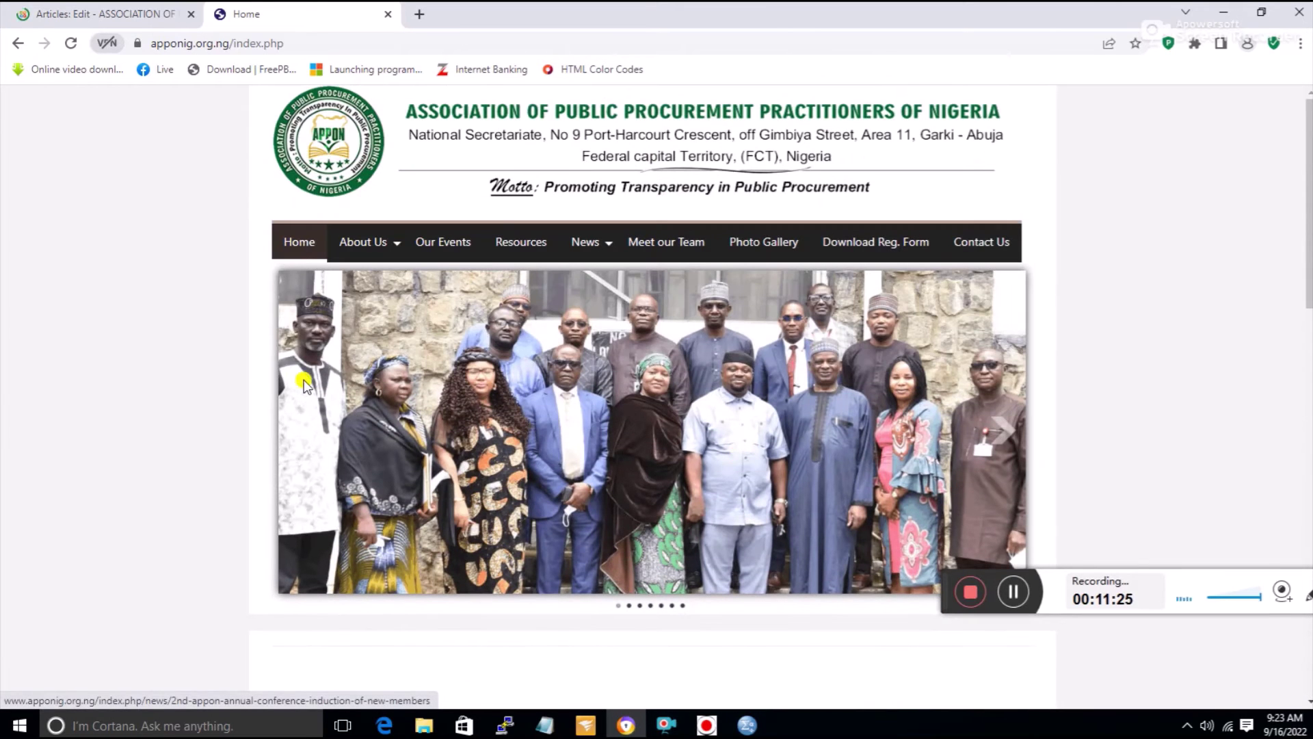
mouse_move(367, 254)
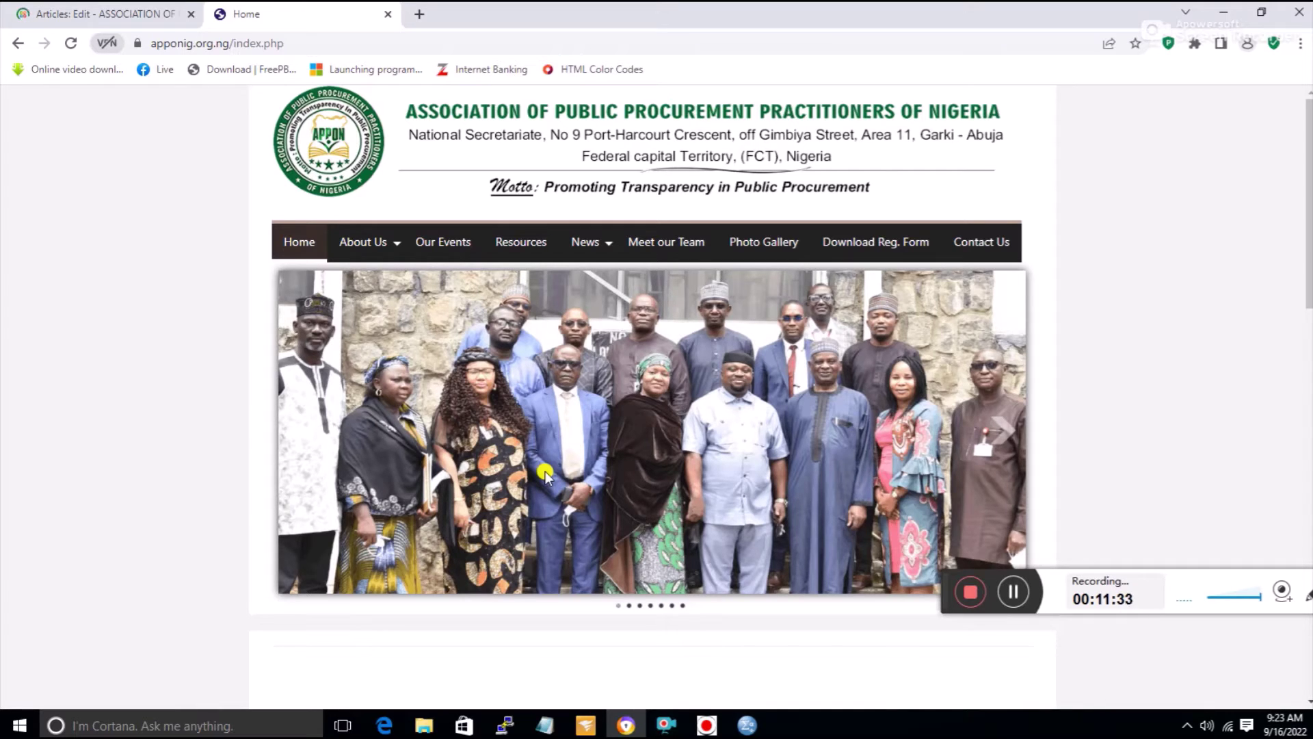
left_click(115, 16)
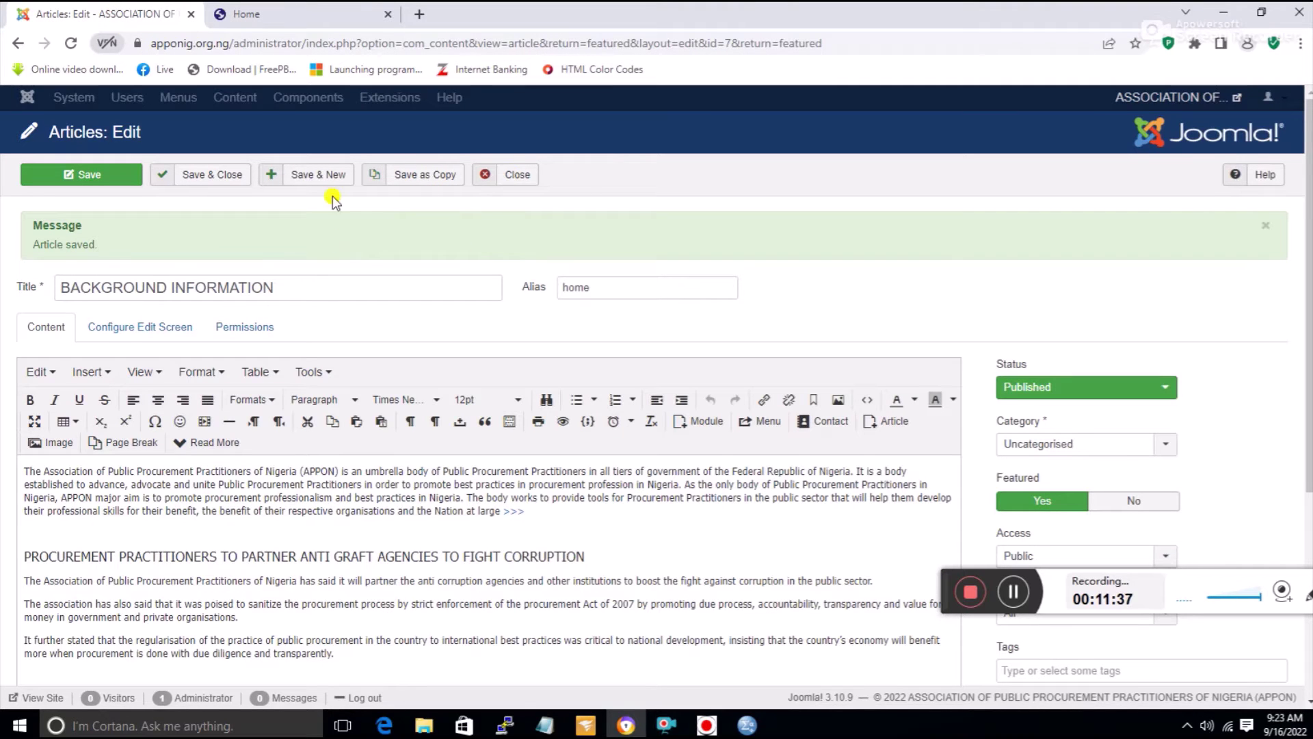
Step: Close the article and go to Menus > Main Menu items list
left_click(514, 177)
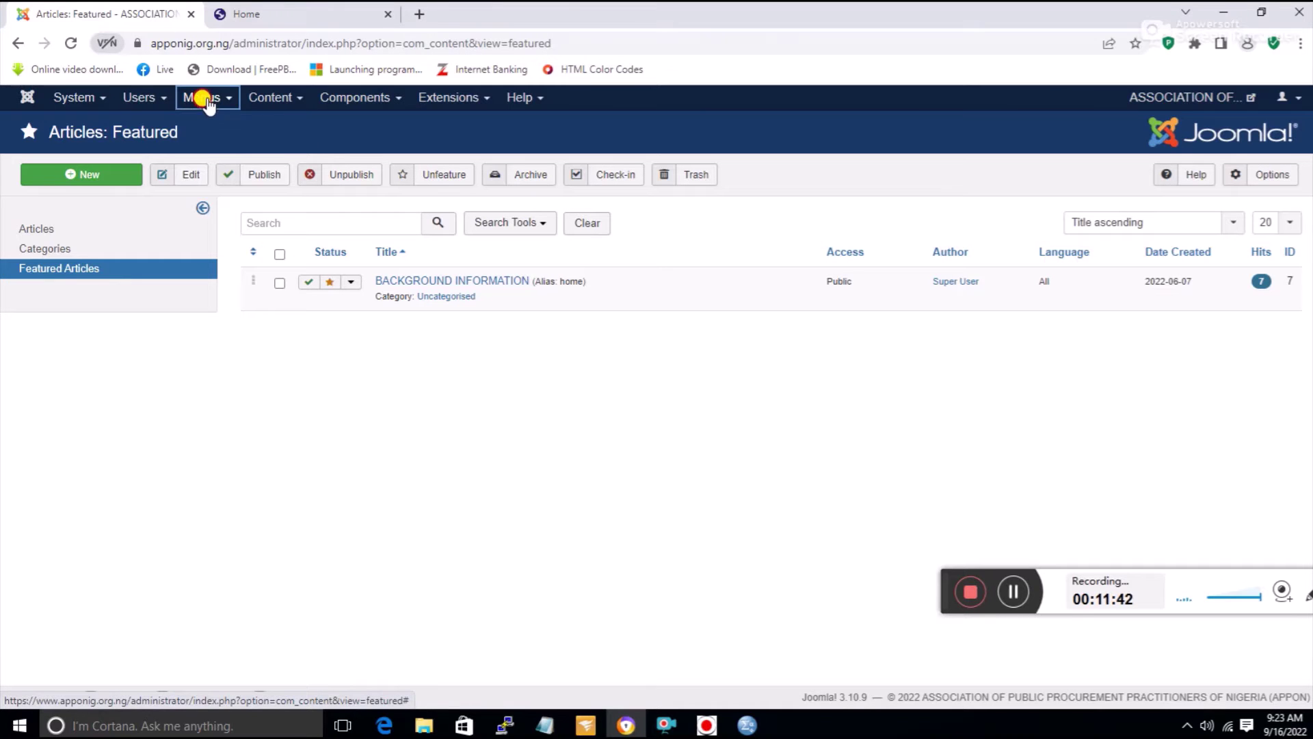
left_click(200, 97)
left_click(226, 207)
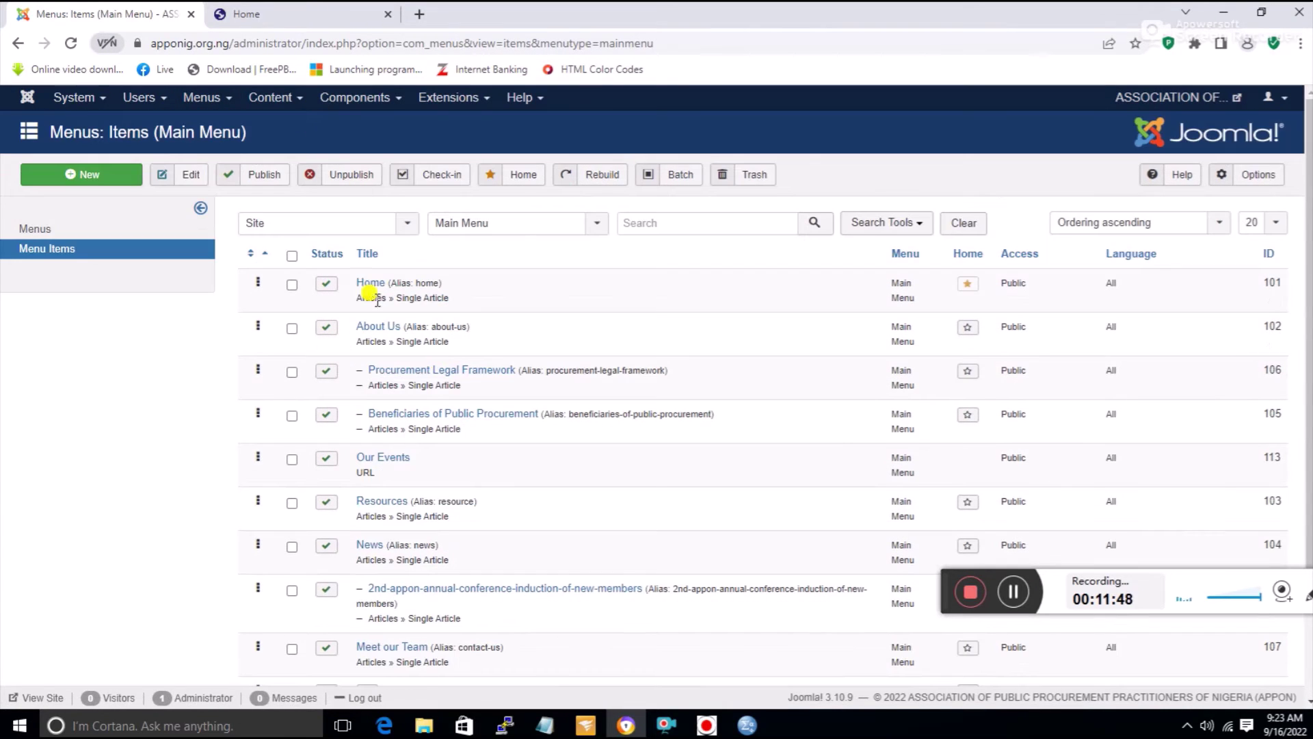
Step: Compare the Main Menu items with the live site's About Us dropdown
left_click(269, 13)
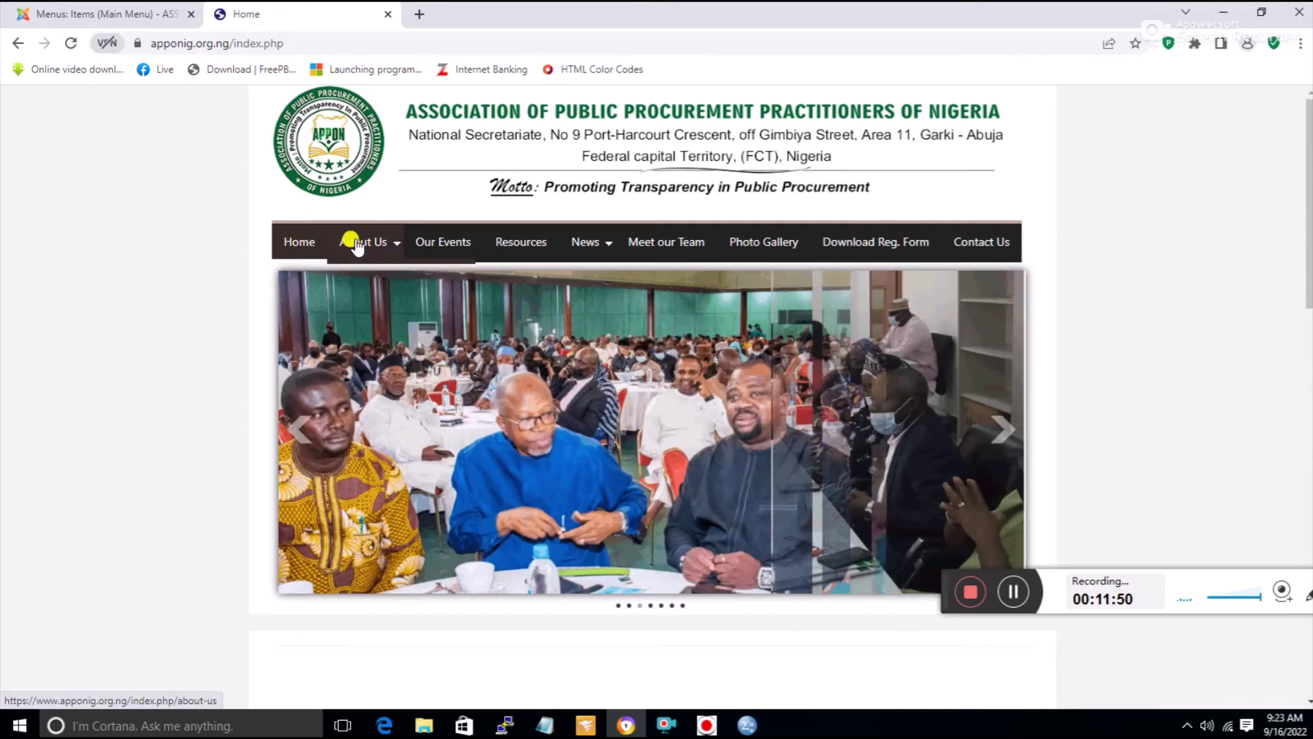
mouse_move(386, 246)
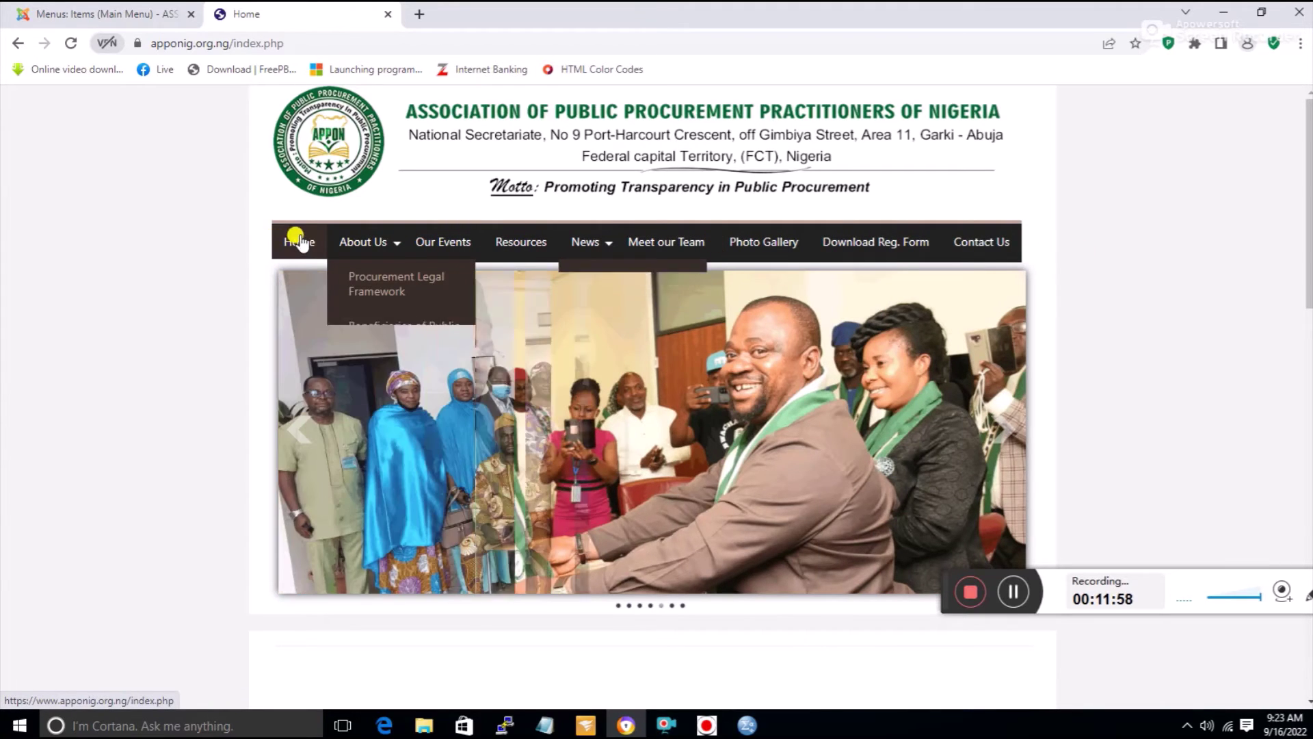
left_click(130, 15)
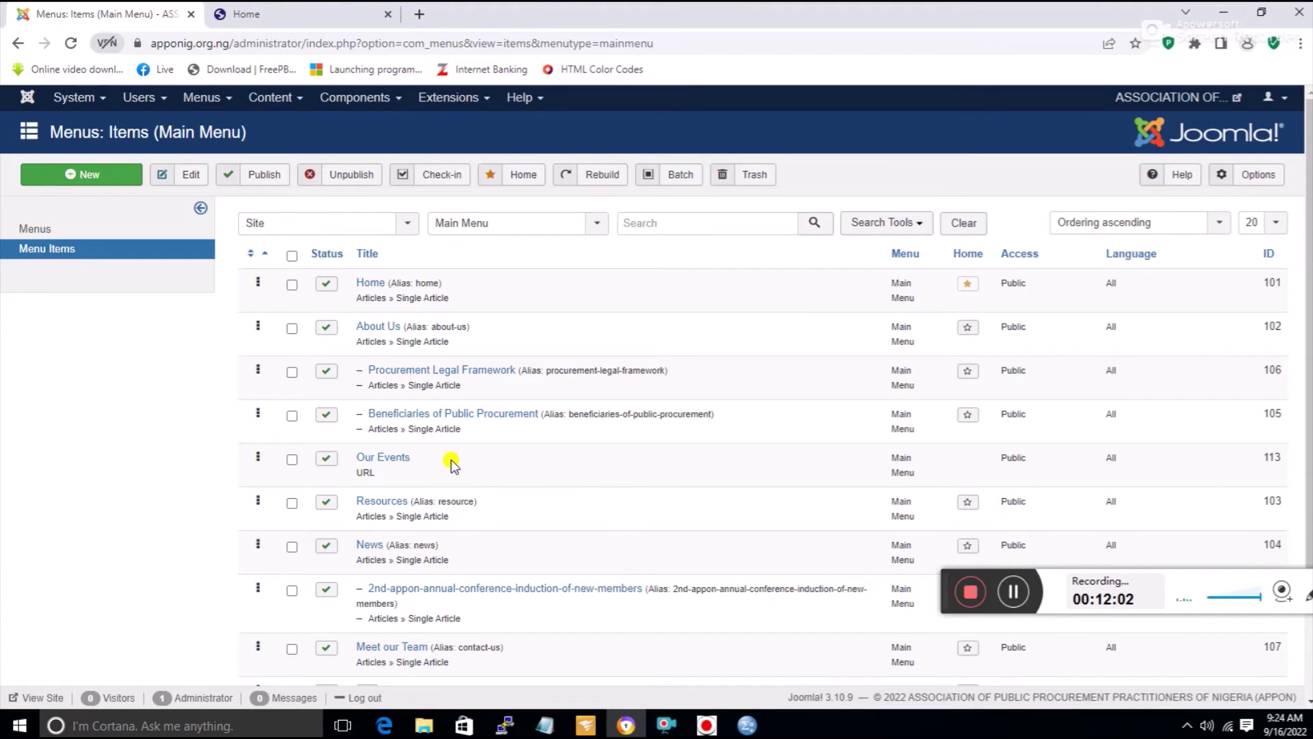
left_click(270, 15)
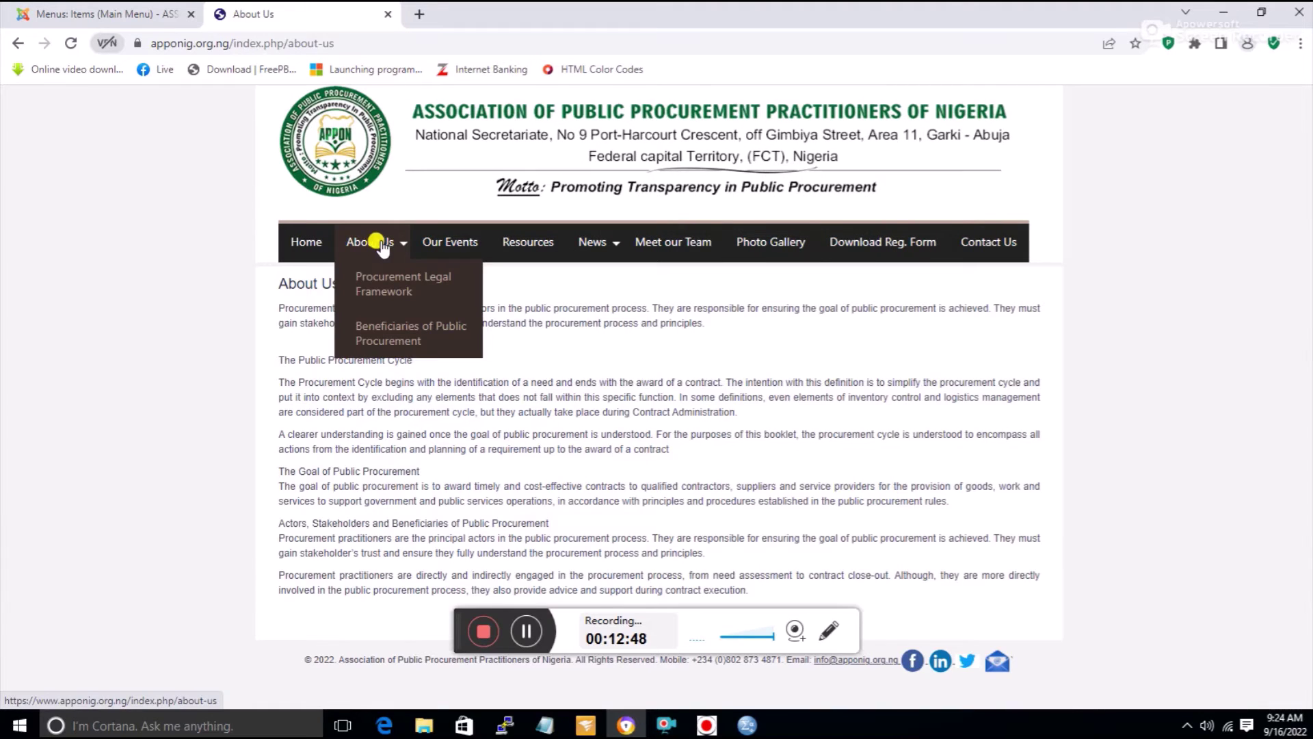
left_click(123, 14)
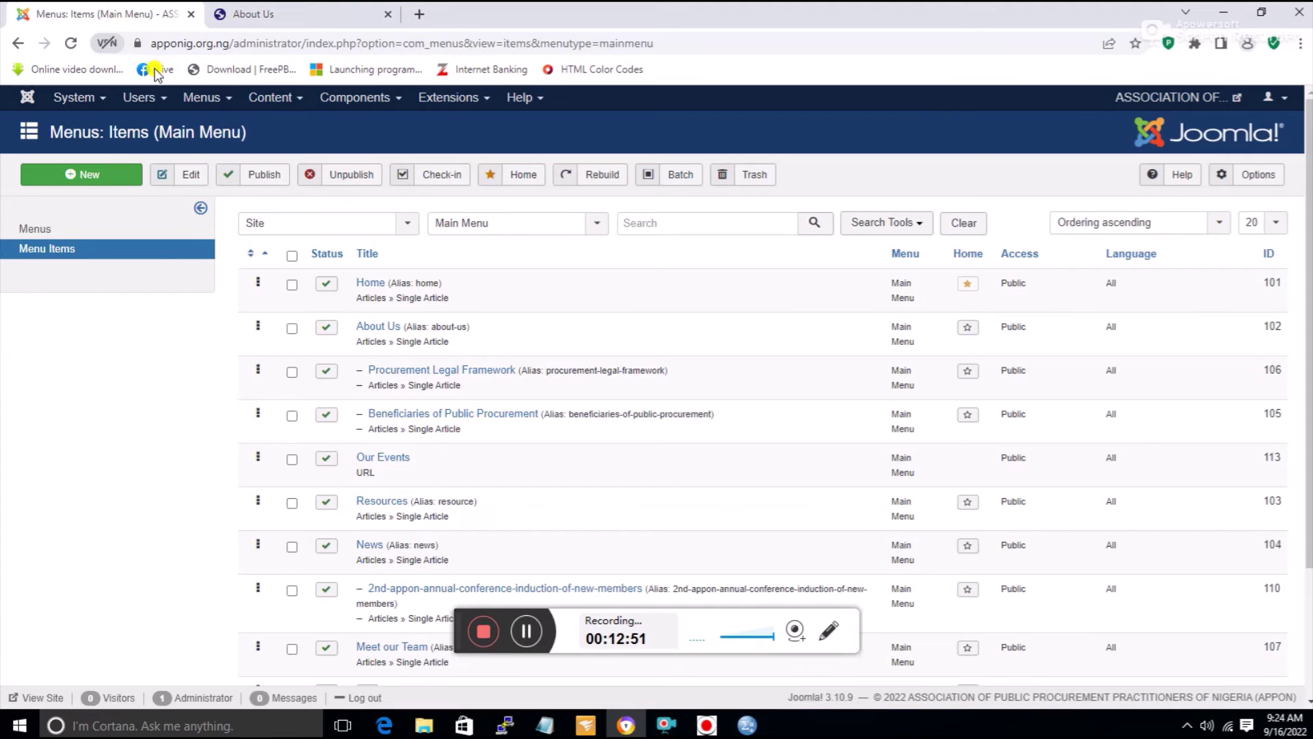
Step: Start a new menu item, cancel it, and return to the Main Menu items list
left_click(101, 180)
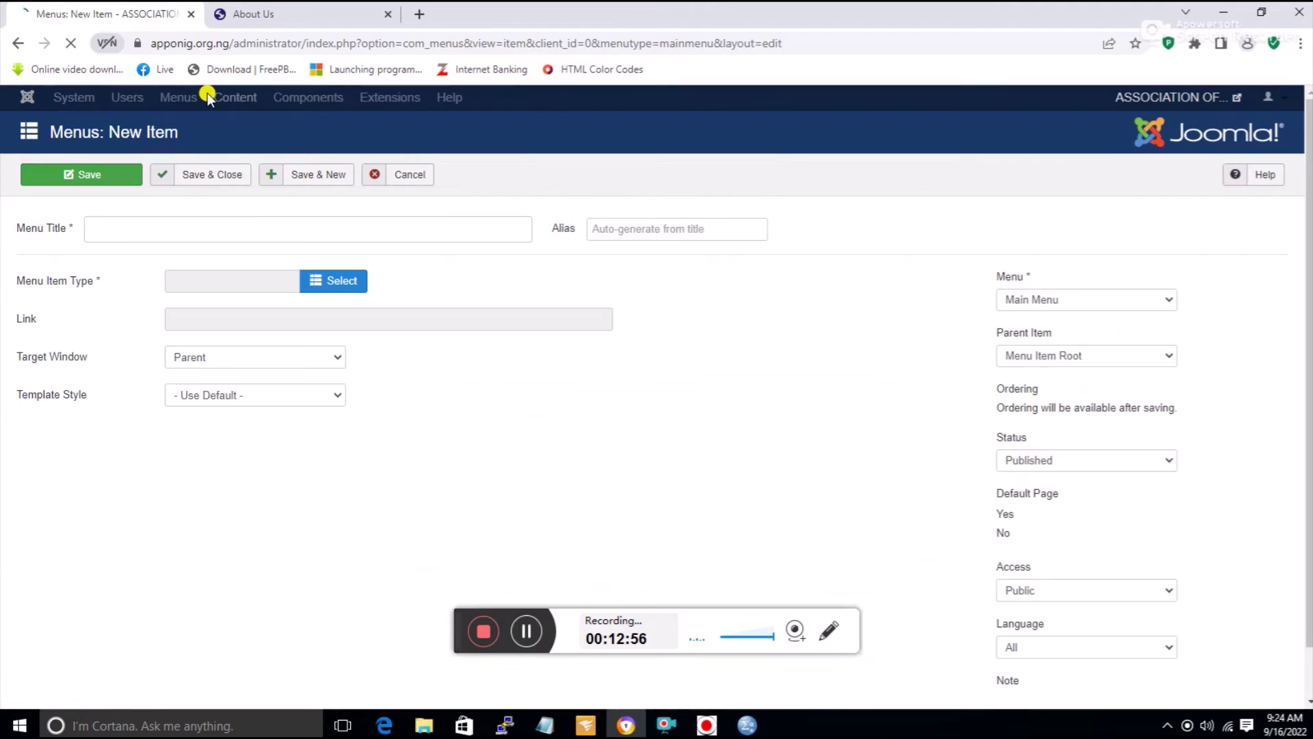
left_click(377, 178)
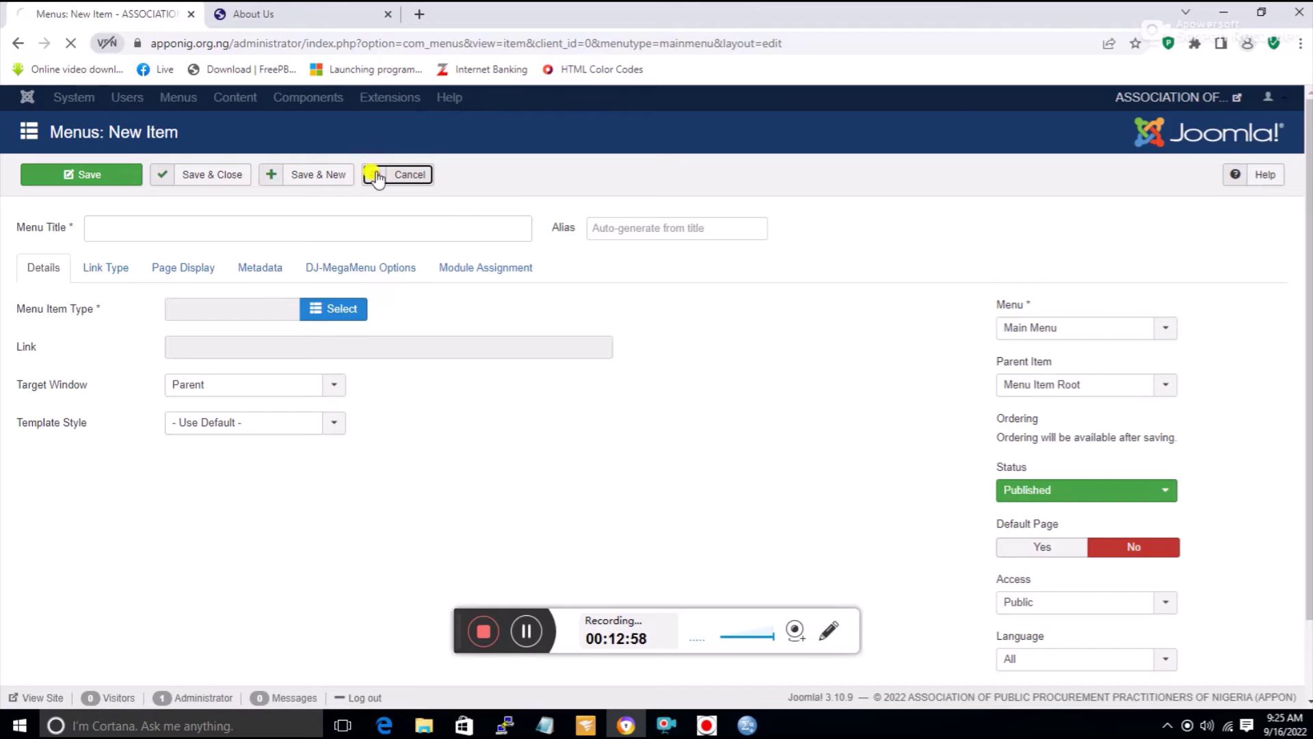
left_click(201, 100)
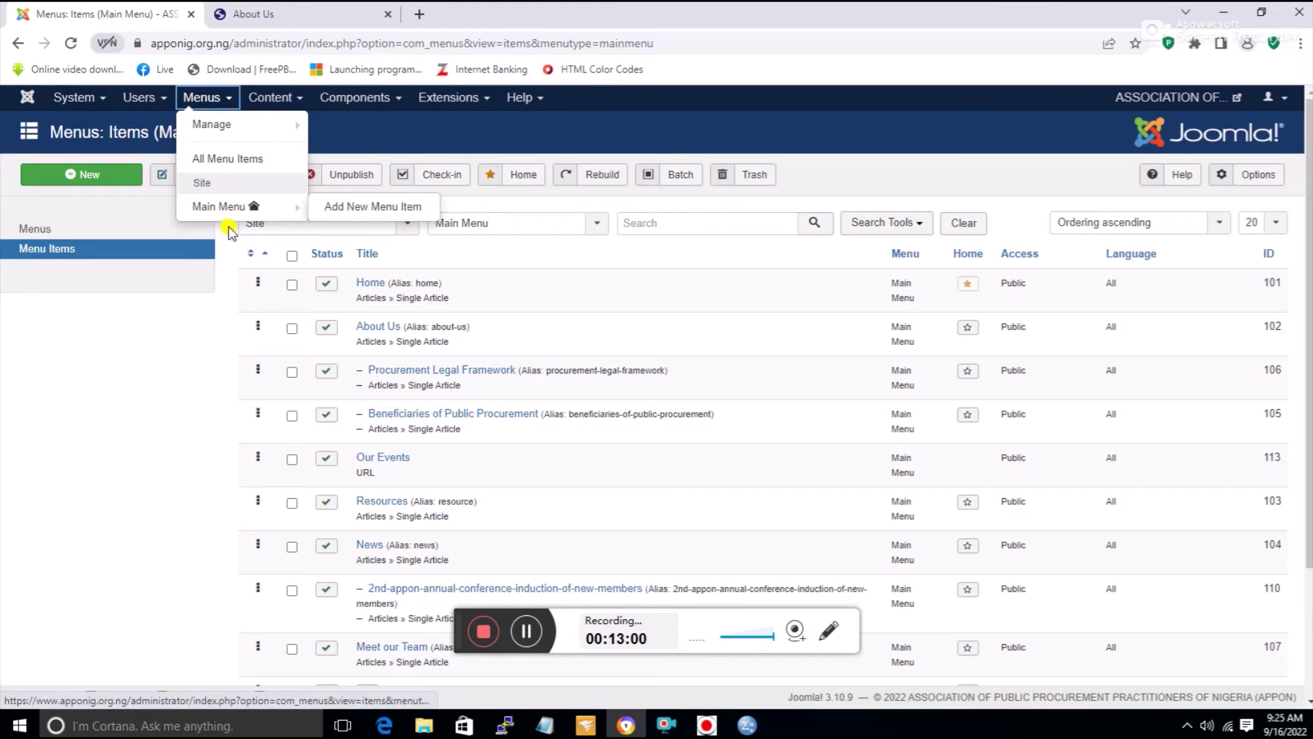
left_click(220, 208)
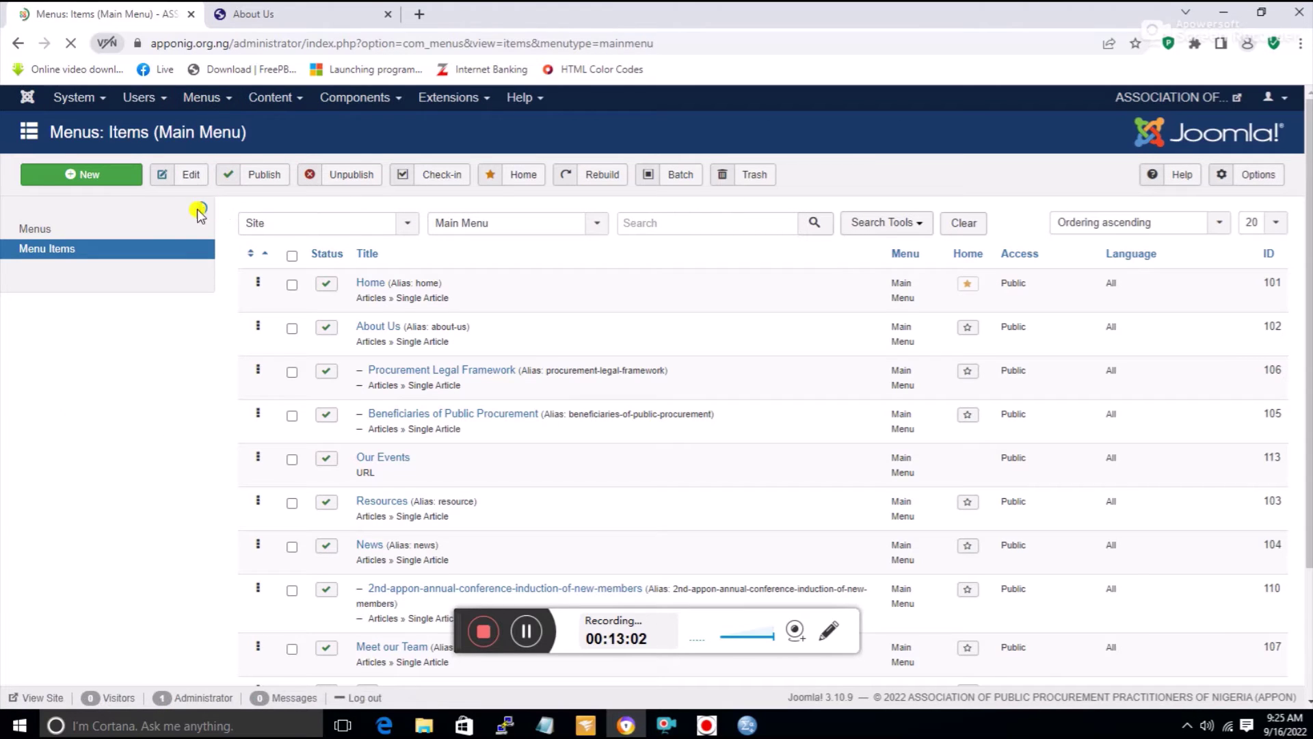
Step: Create a new menu item titled STRATEGIC PARTNERS and bring up the Menu Item Type choices
left_click(93, 176)
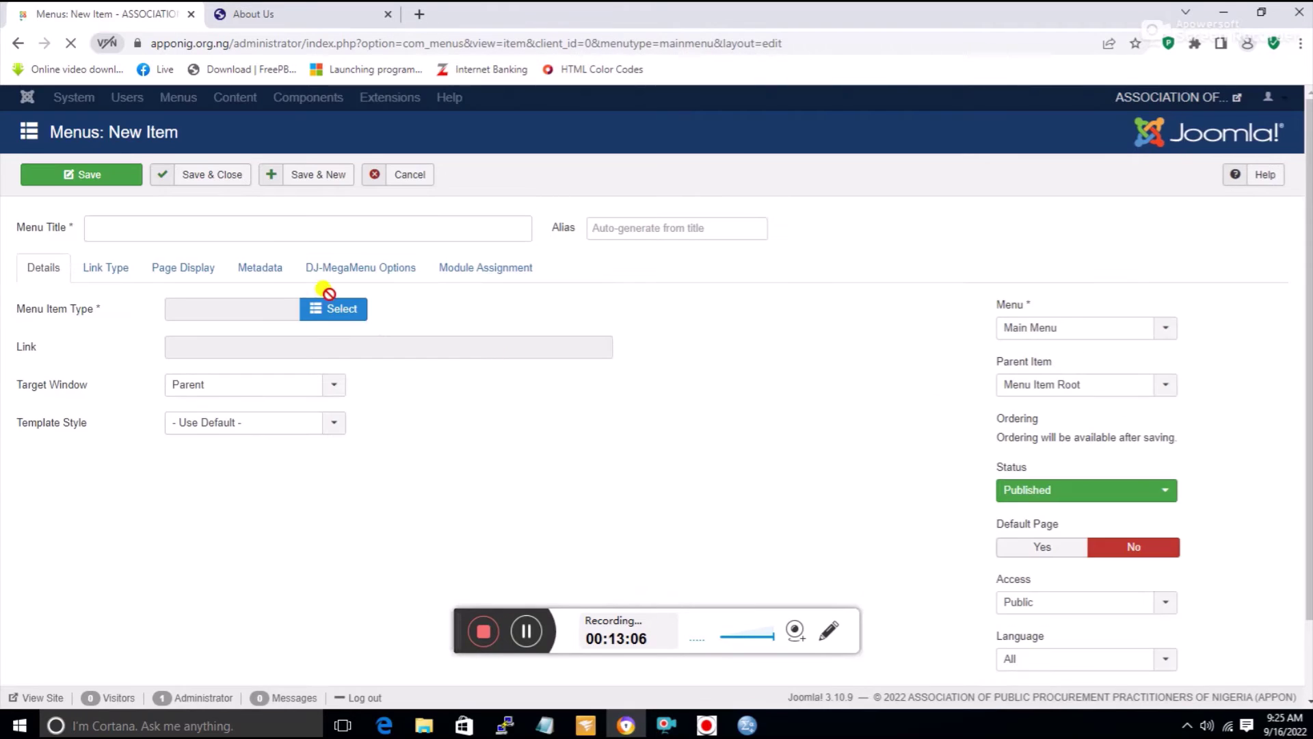
left_click(279, 229)
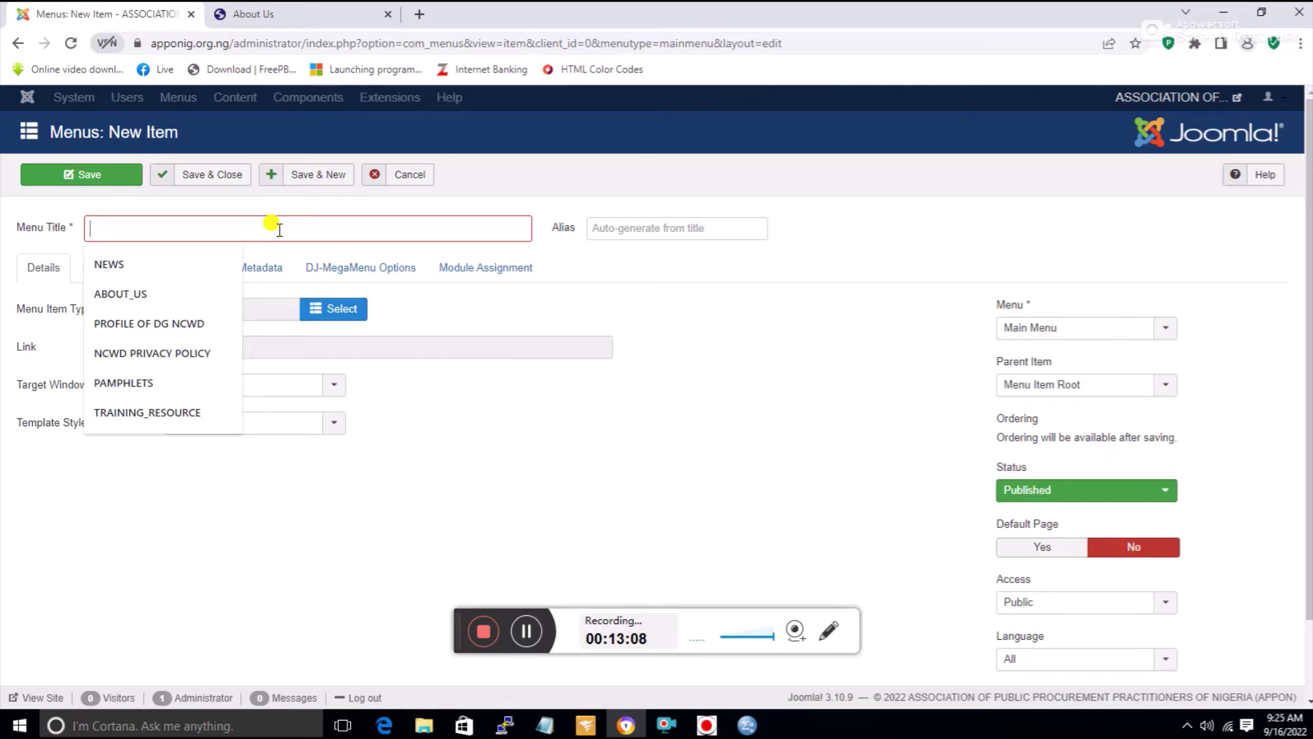
type("STRATEGIC PARTNERS")
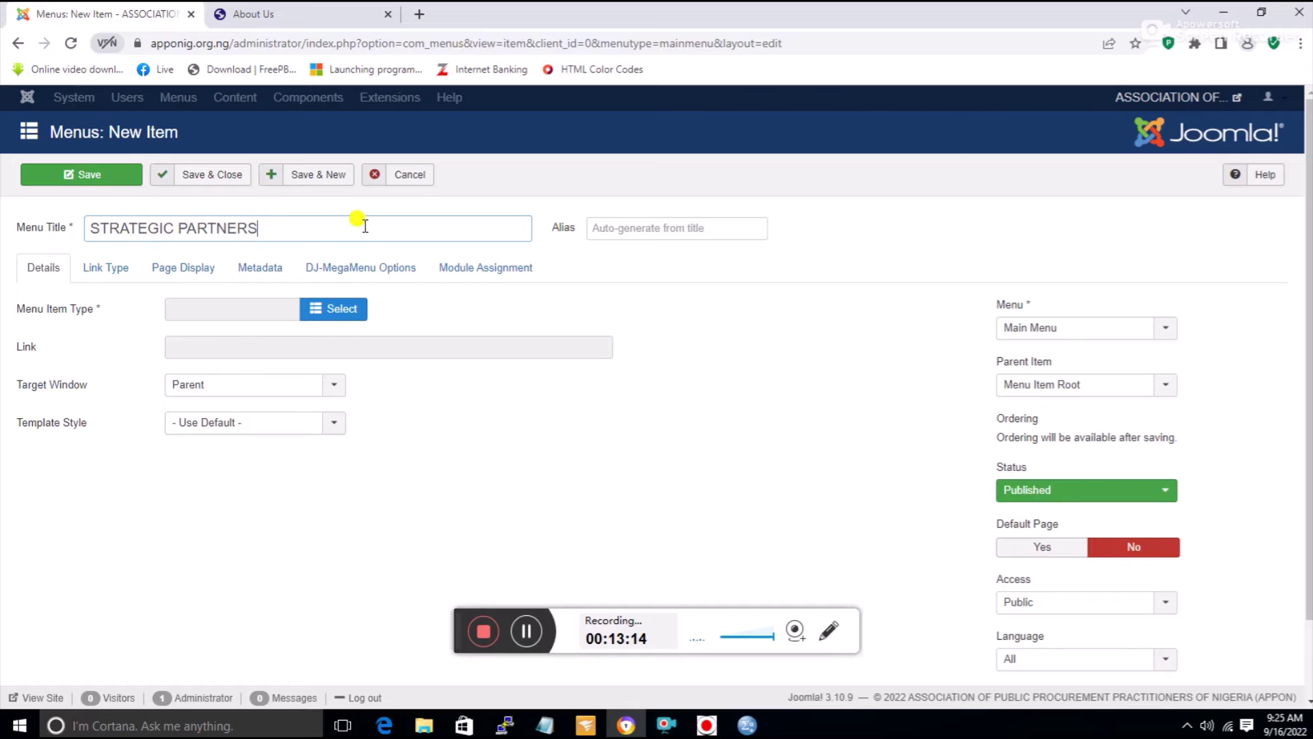
mouse_move(26, 315)
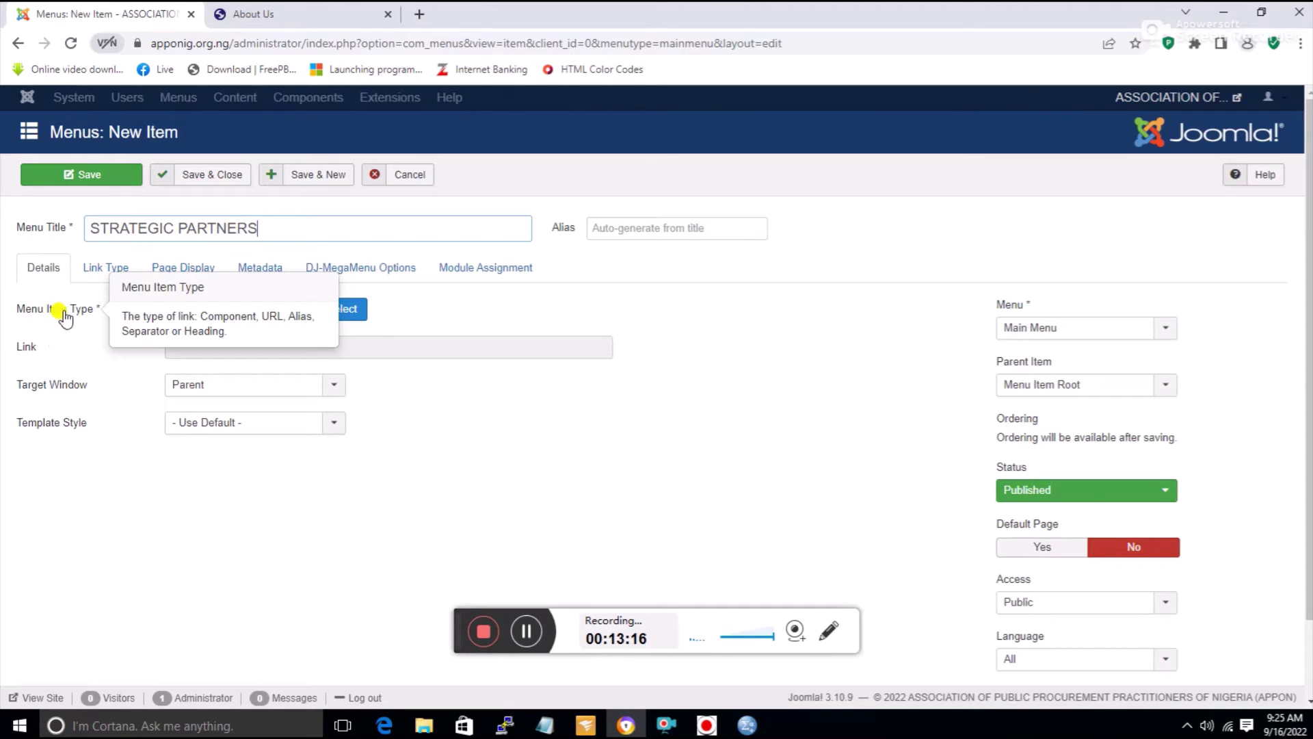
left_click(355, 309)
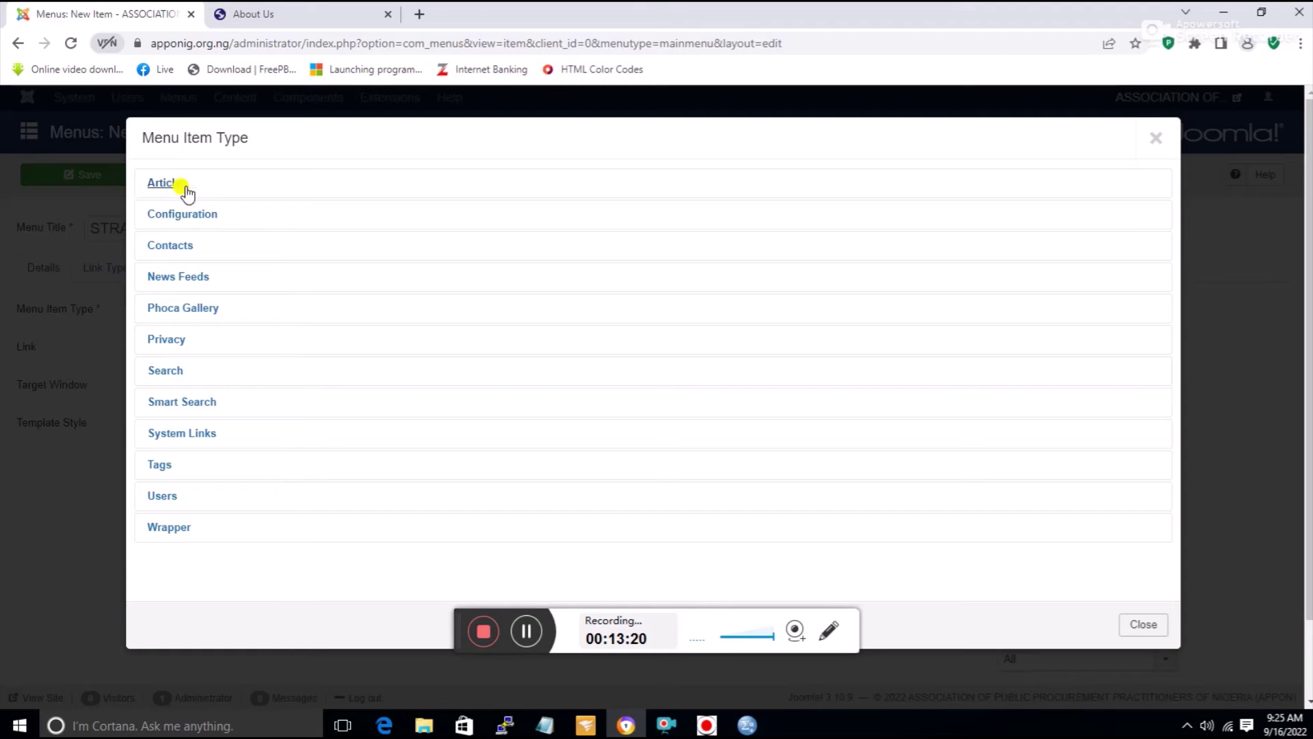
Step: Set the type to Articles > Single Article and create a new article titled STRATEGIC PARTNERS
left_click(172, 183)
left_click(193, 393)
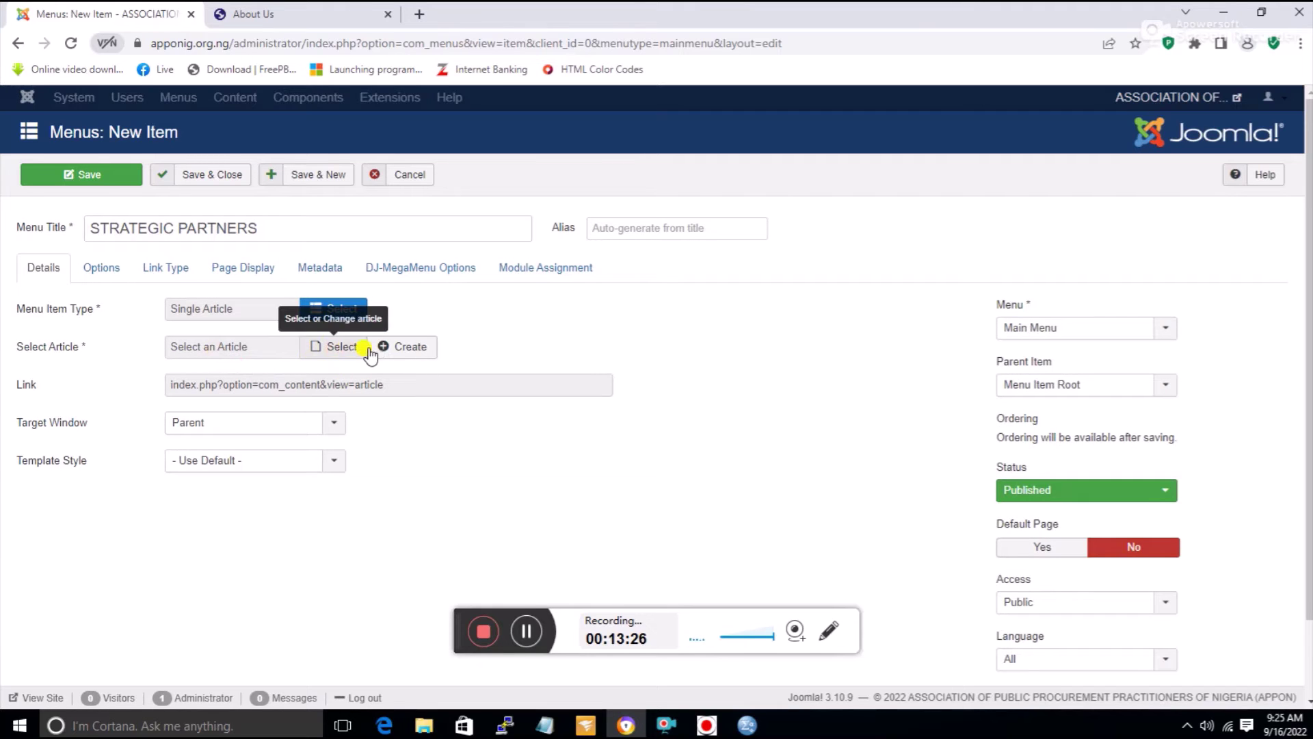
left_click(401, 346)
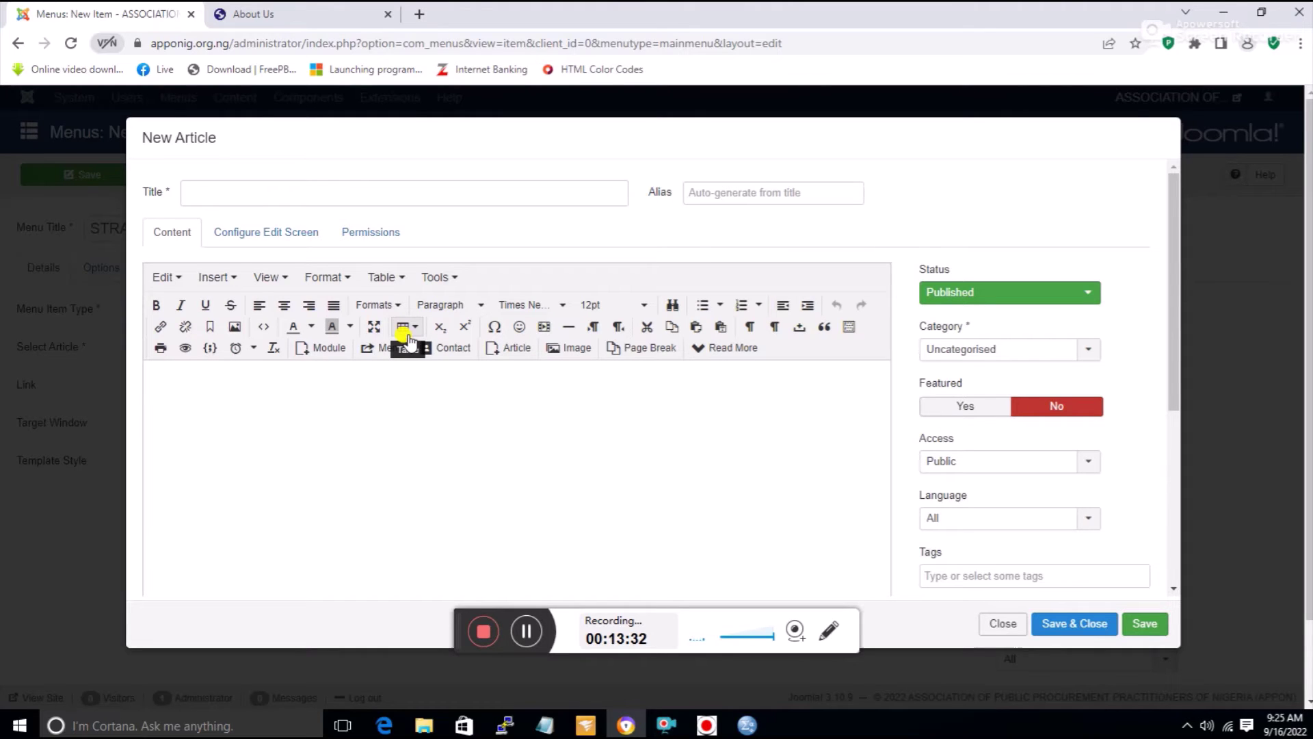
left_click(378, 189)
type("STRATE")
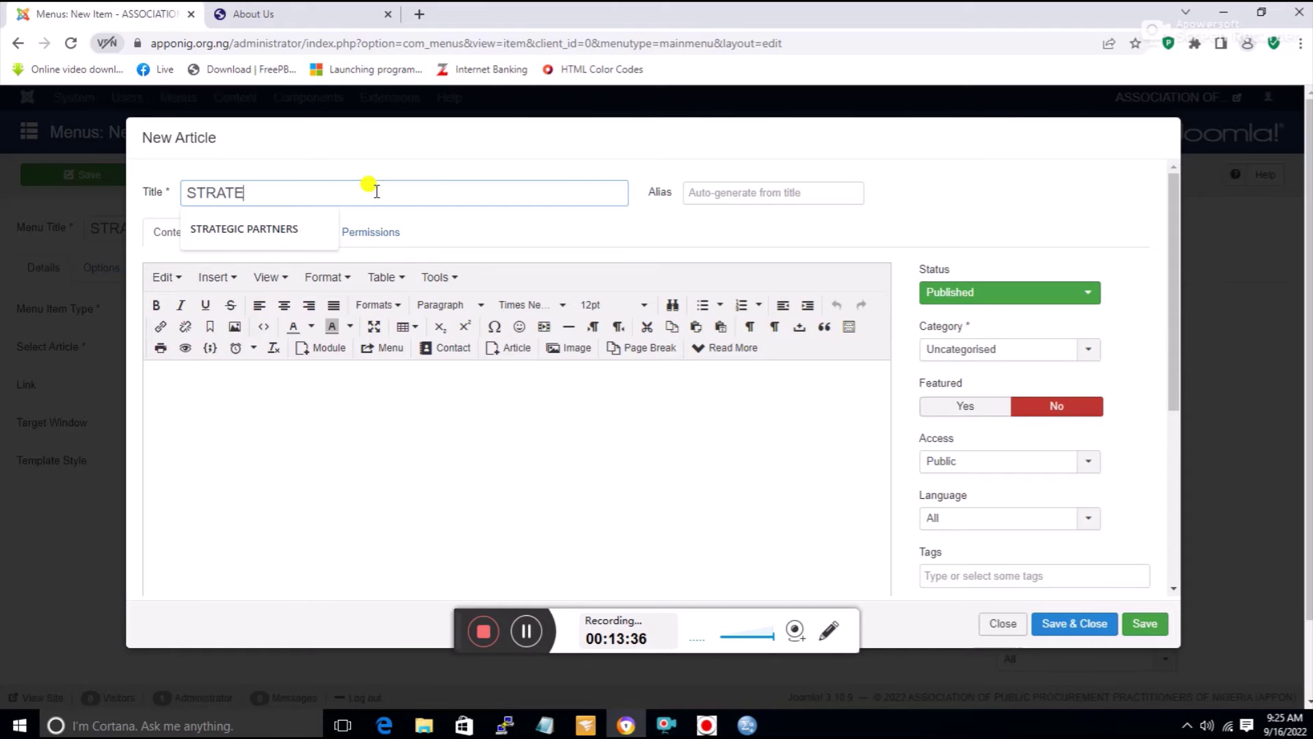
type("GIC PARTNERS")
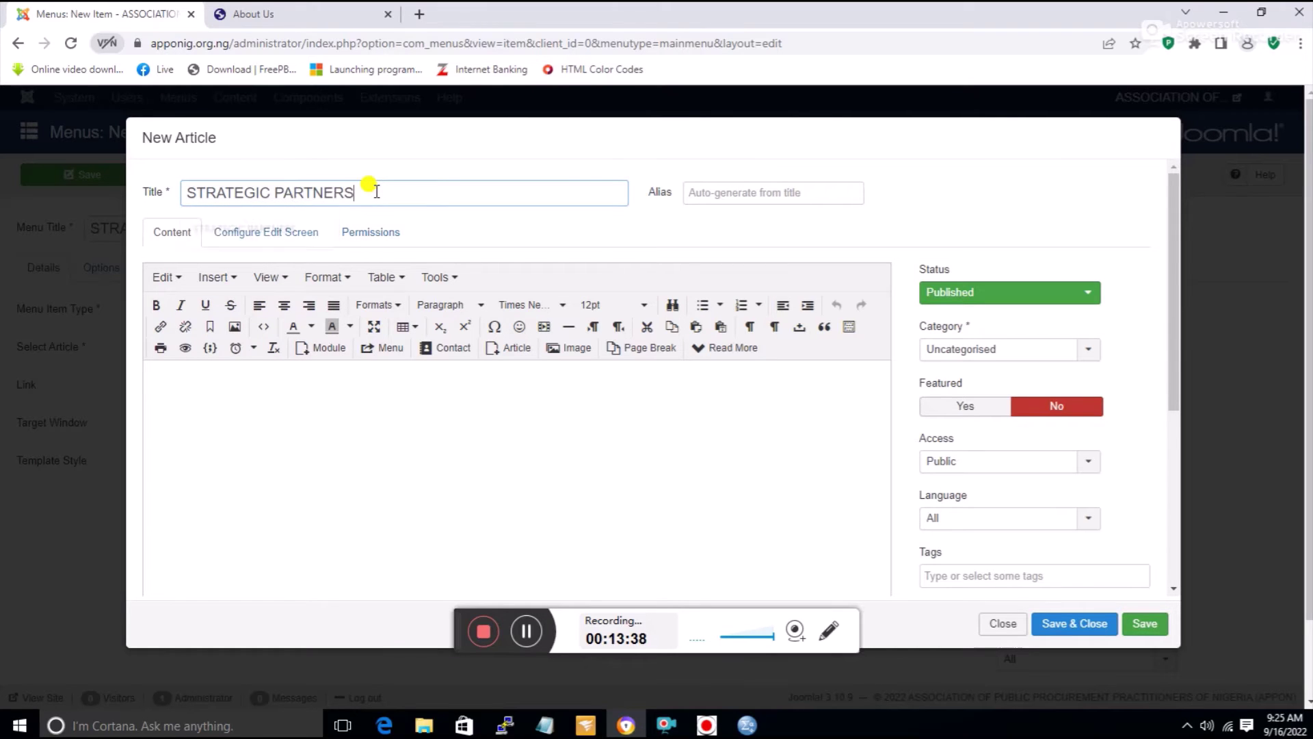
left_click(632, 419)
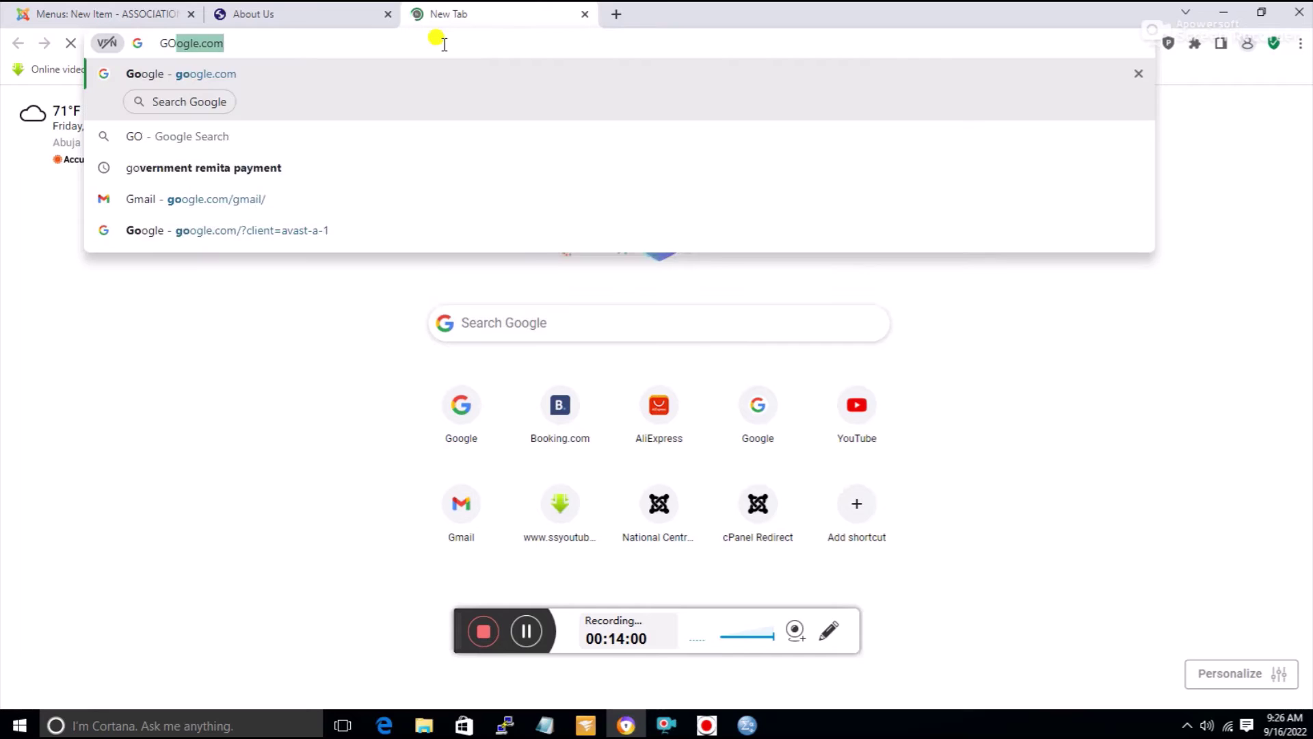
Step: Search Google for TETFUND and switch to the image results
type("OGLE")
key("Return")
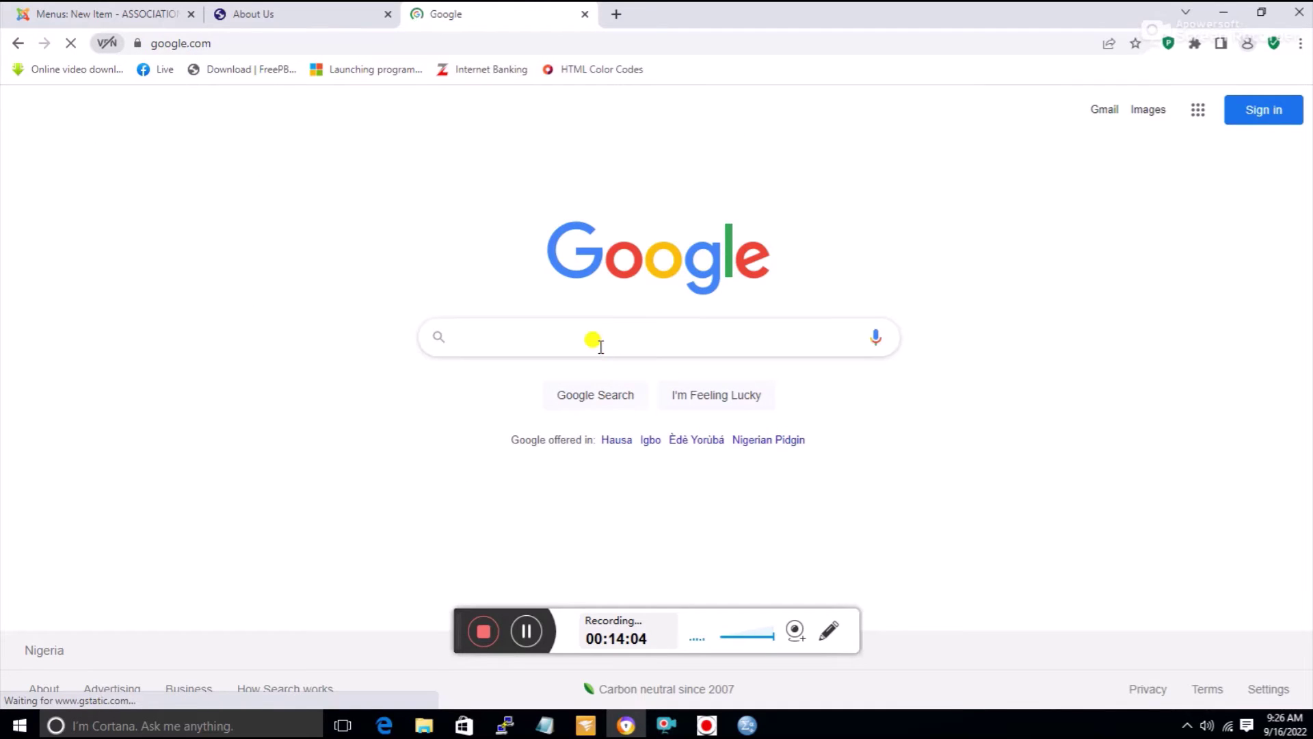
left_click(600, 343)
type("TETFUND")
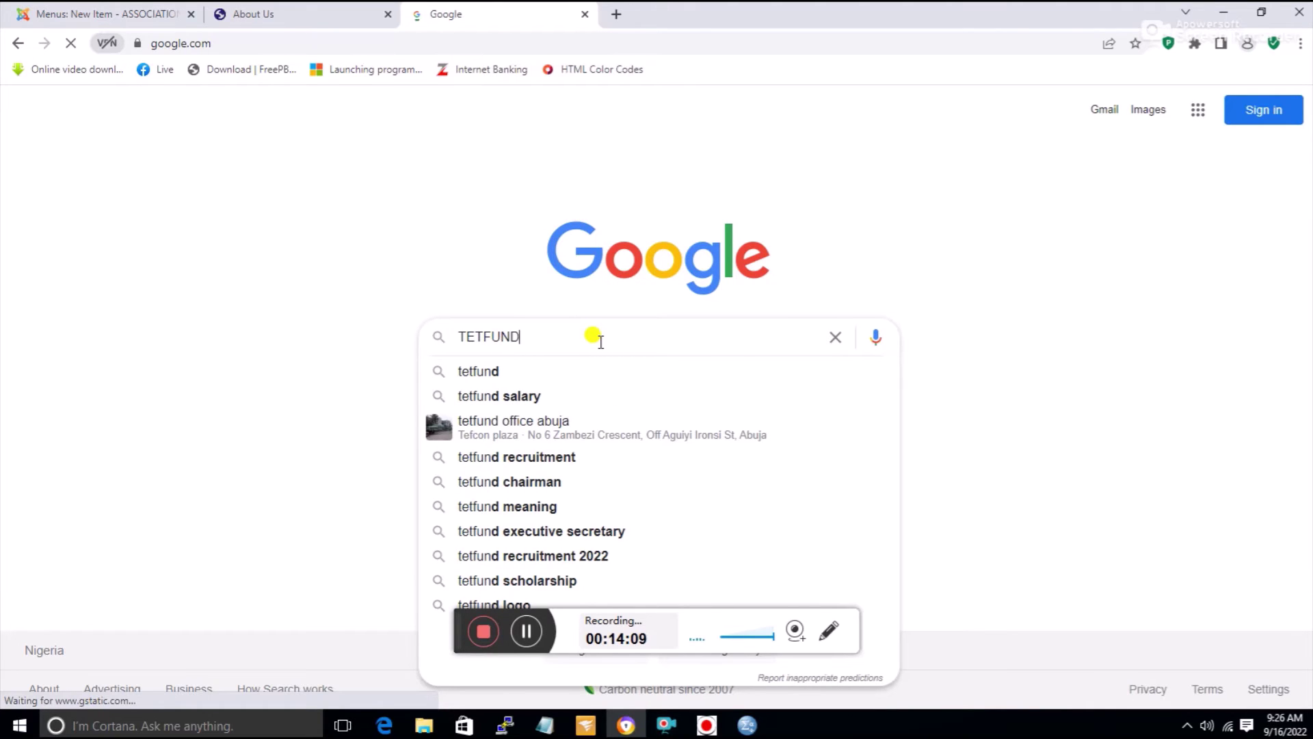
key("Return")
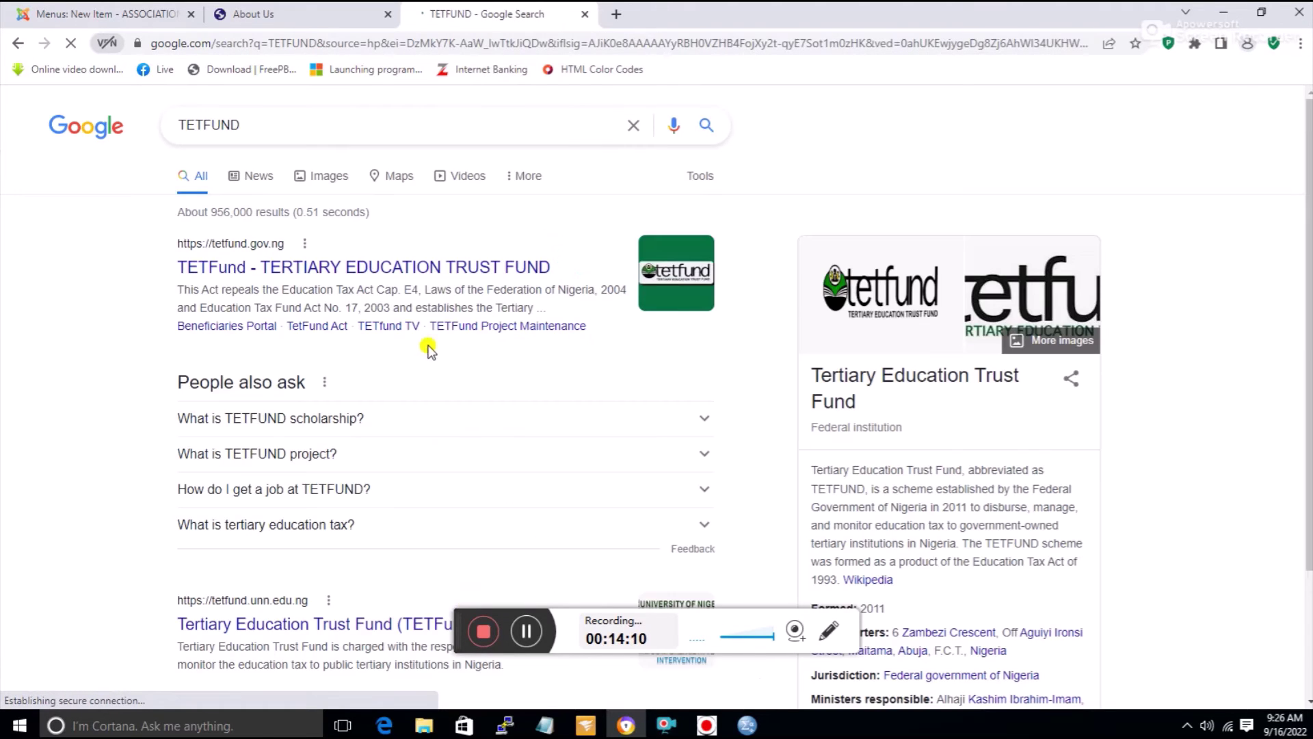
left_click(332, 176)
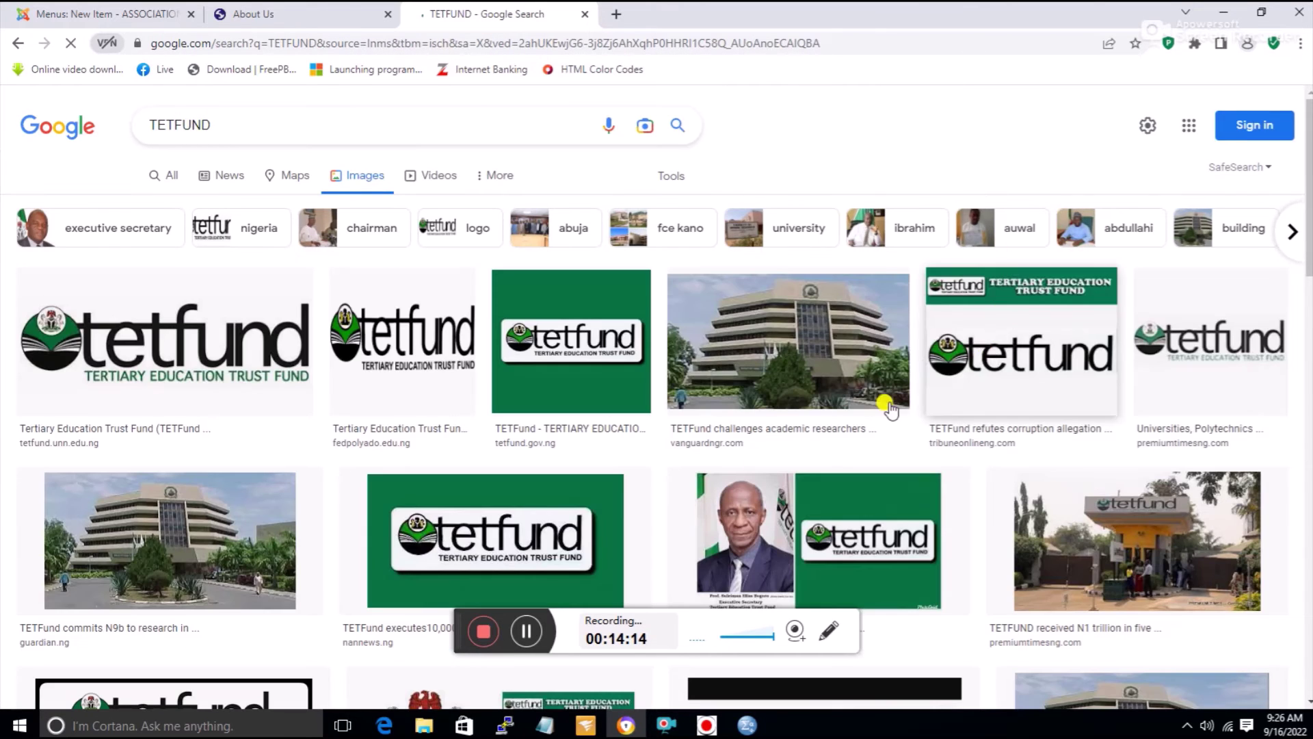
Step: Open the first TETFUND logo and save it to the Desktop as TETFUND.jpg
right_click(199, 346)
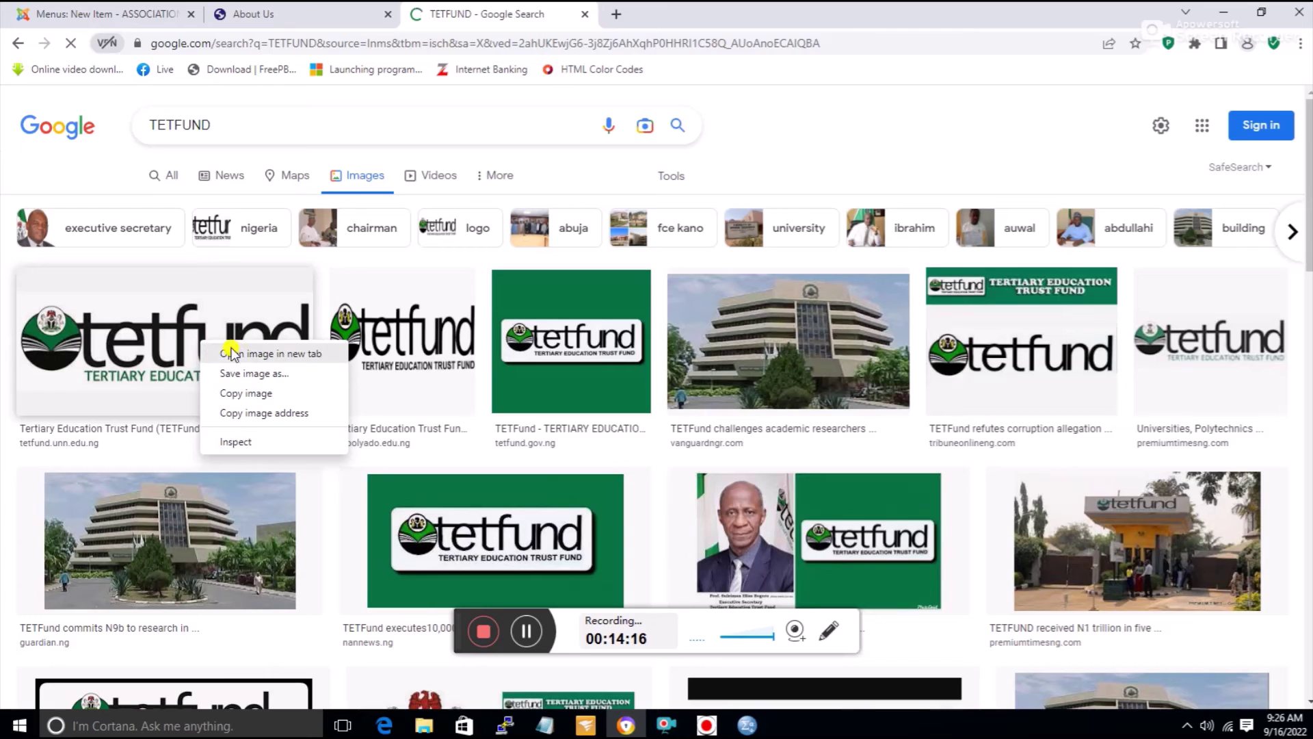
left_click(245, 353)
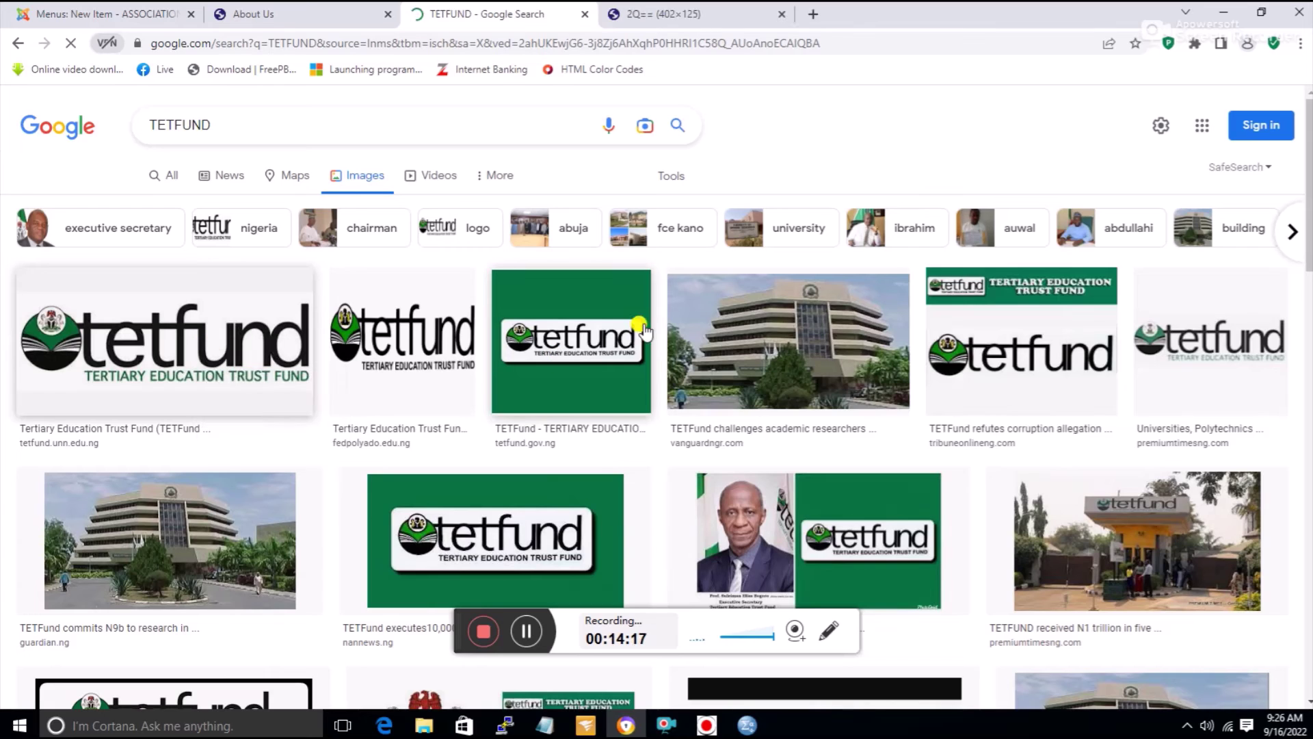
left_click(721, 8)
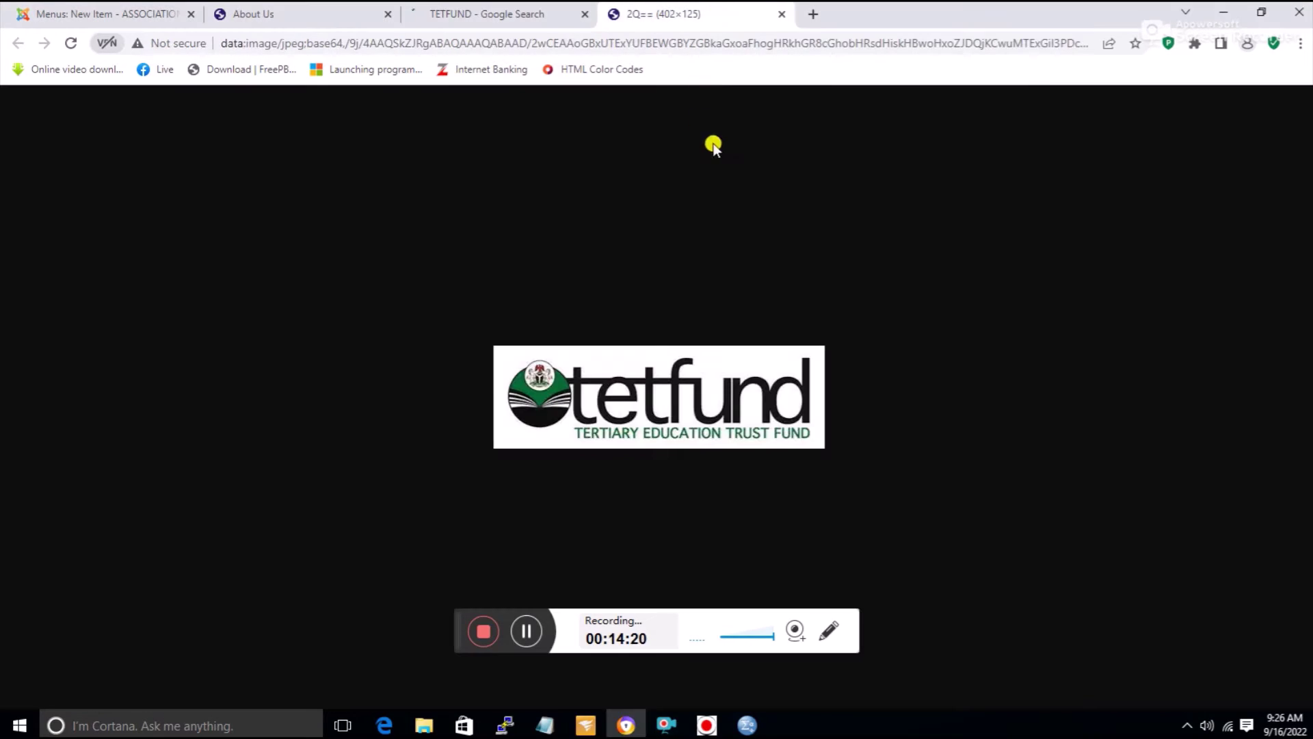
right_click(737, 396)
left_click(786, 421)
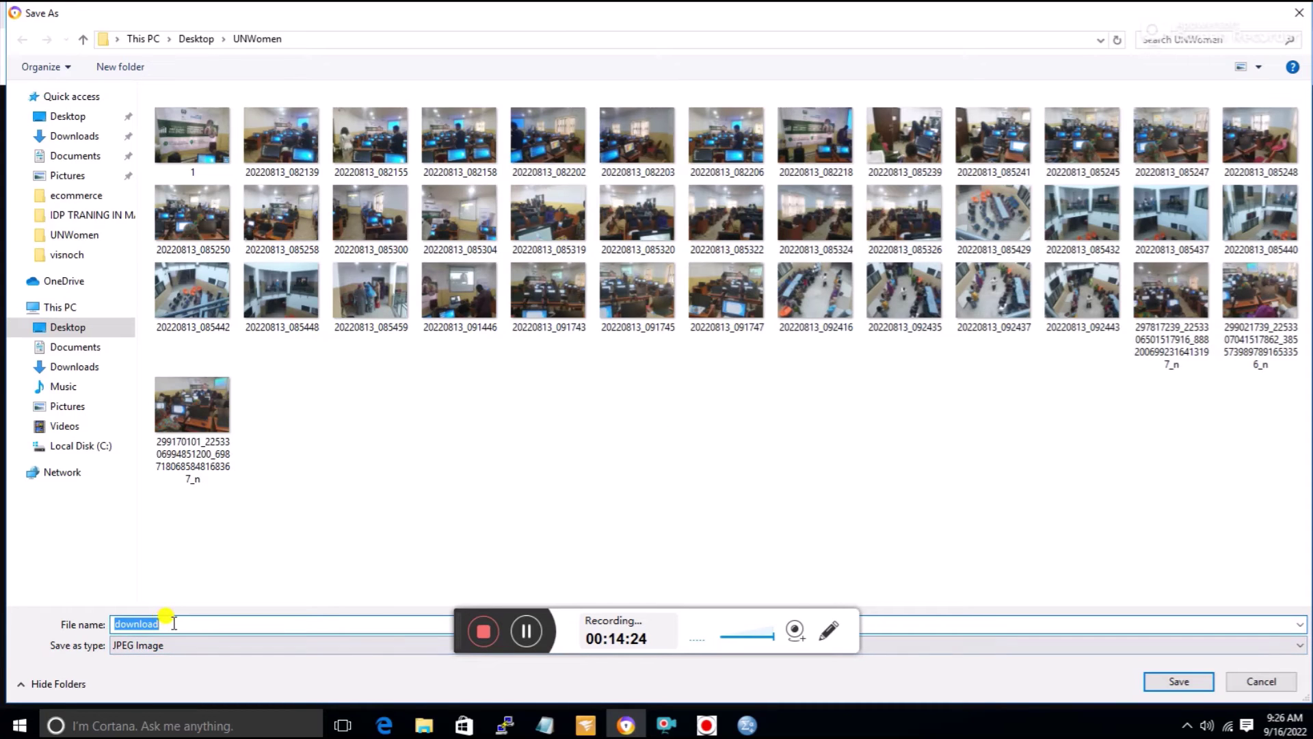
type("TETFUND")
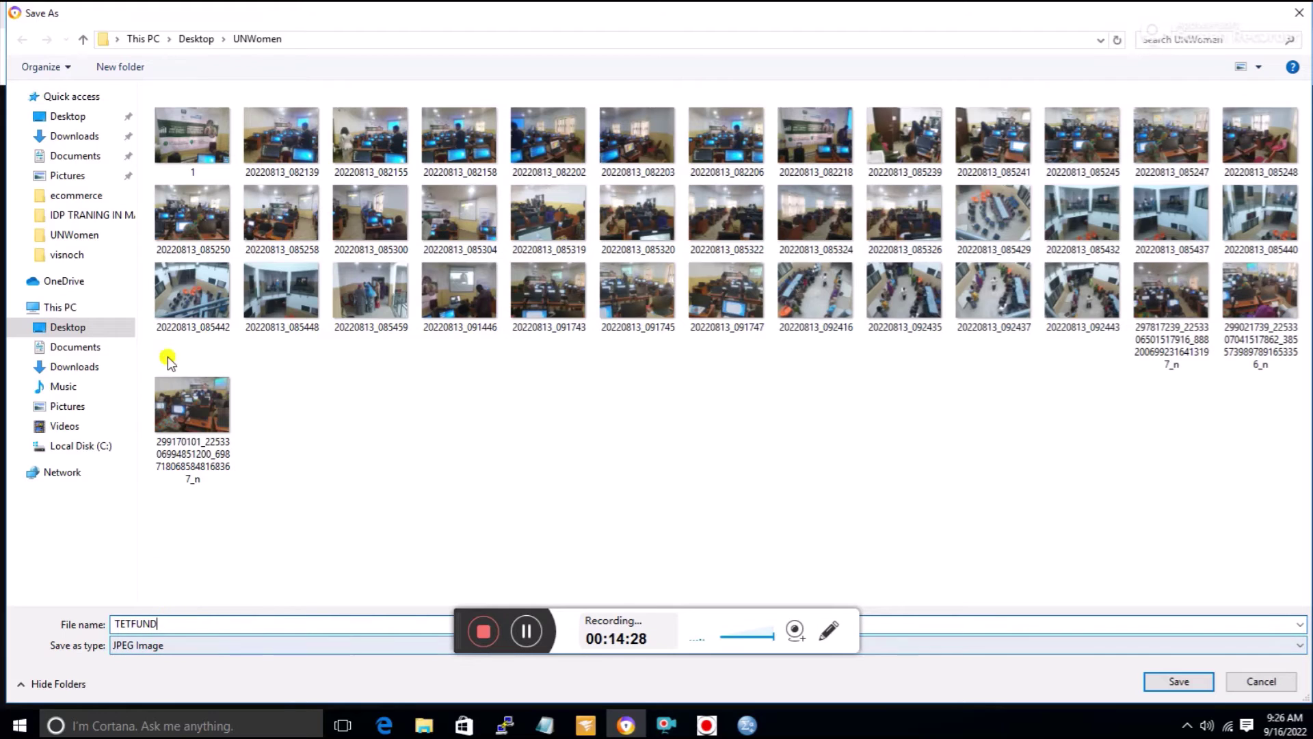
left_click(188, 40)
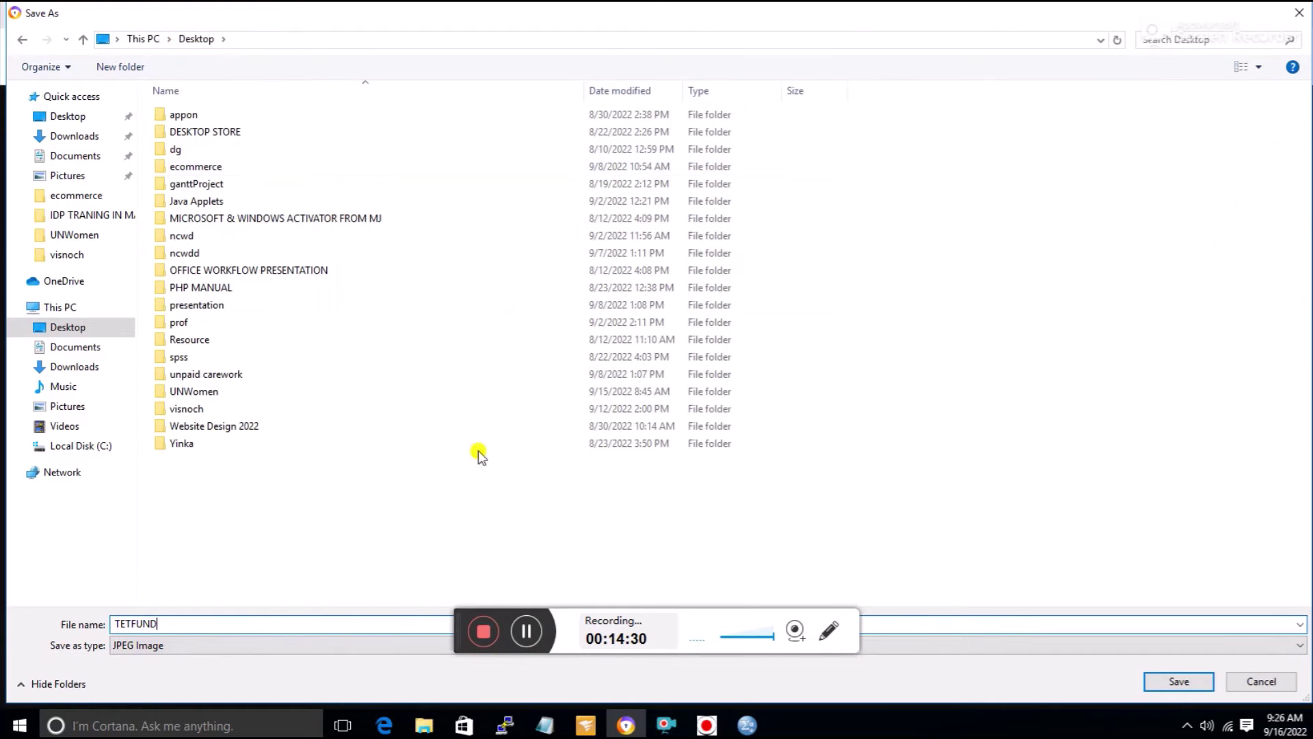
left_click(1175, 681)
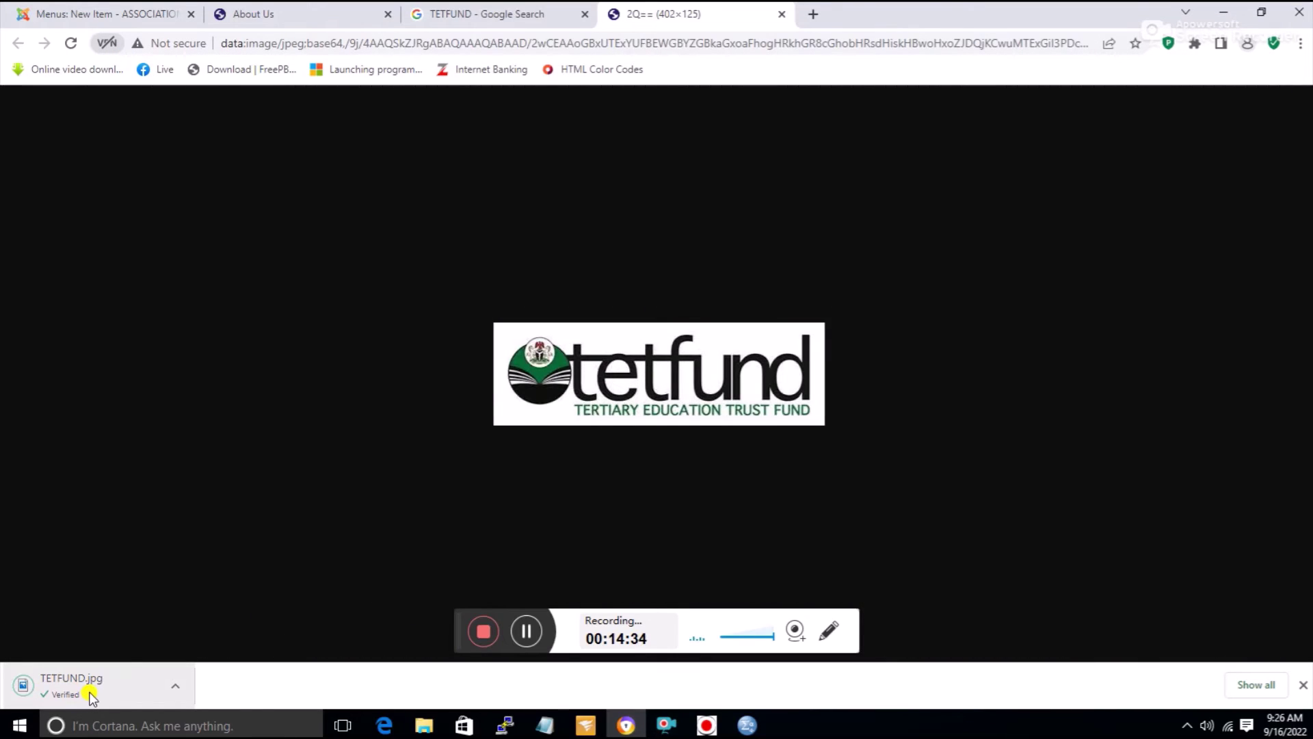
left_click(144, 15)
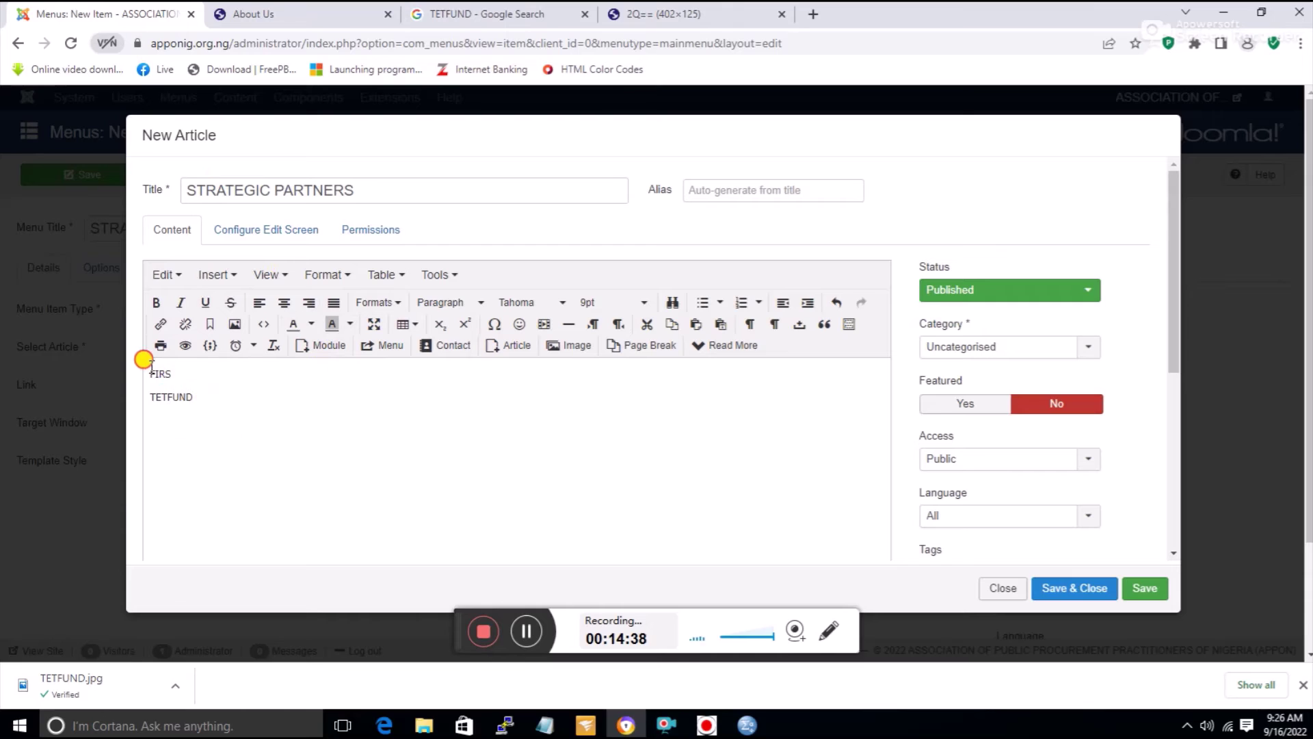
Step: Clear the leftover FIRS and TETFUND text, then upload TETFUND.jpg from the Desktop
left_click_drag(196, 385, 149, 367)
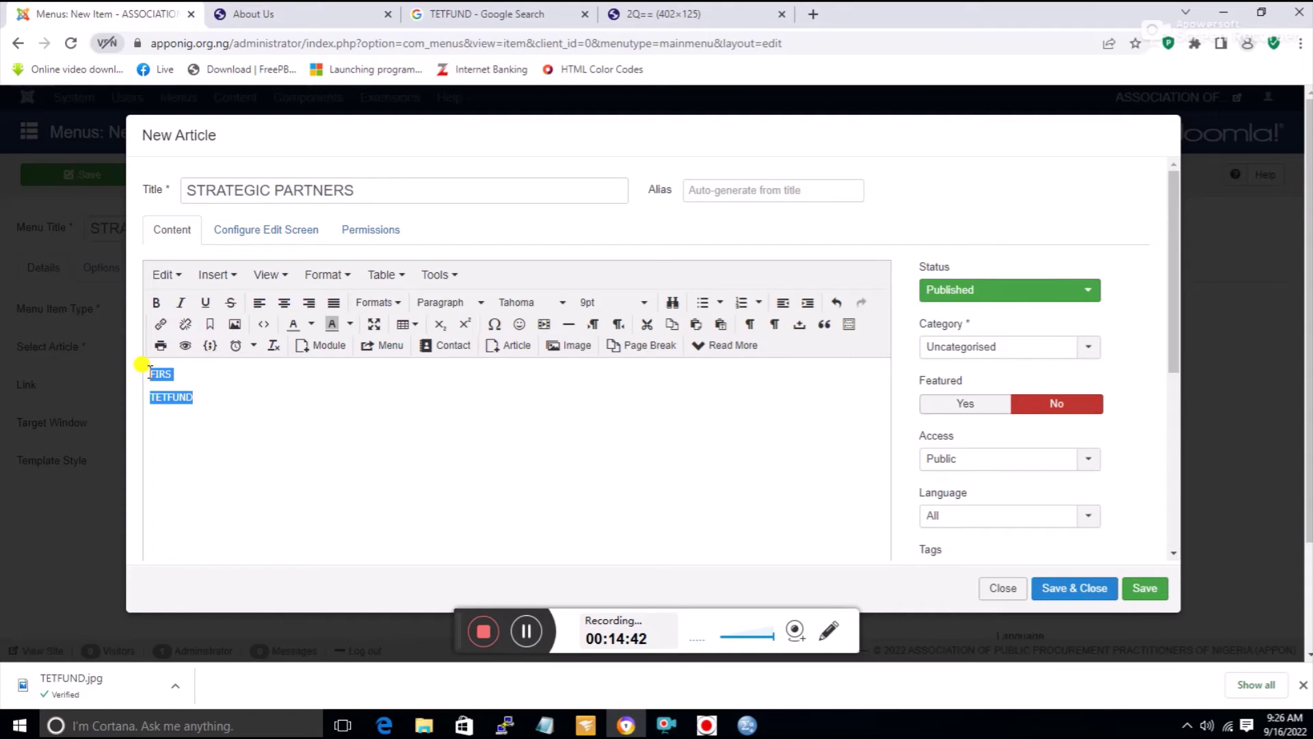
key("Delete")
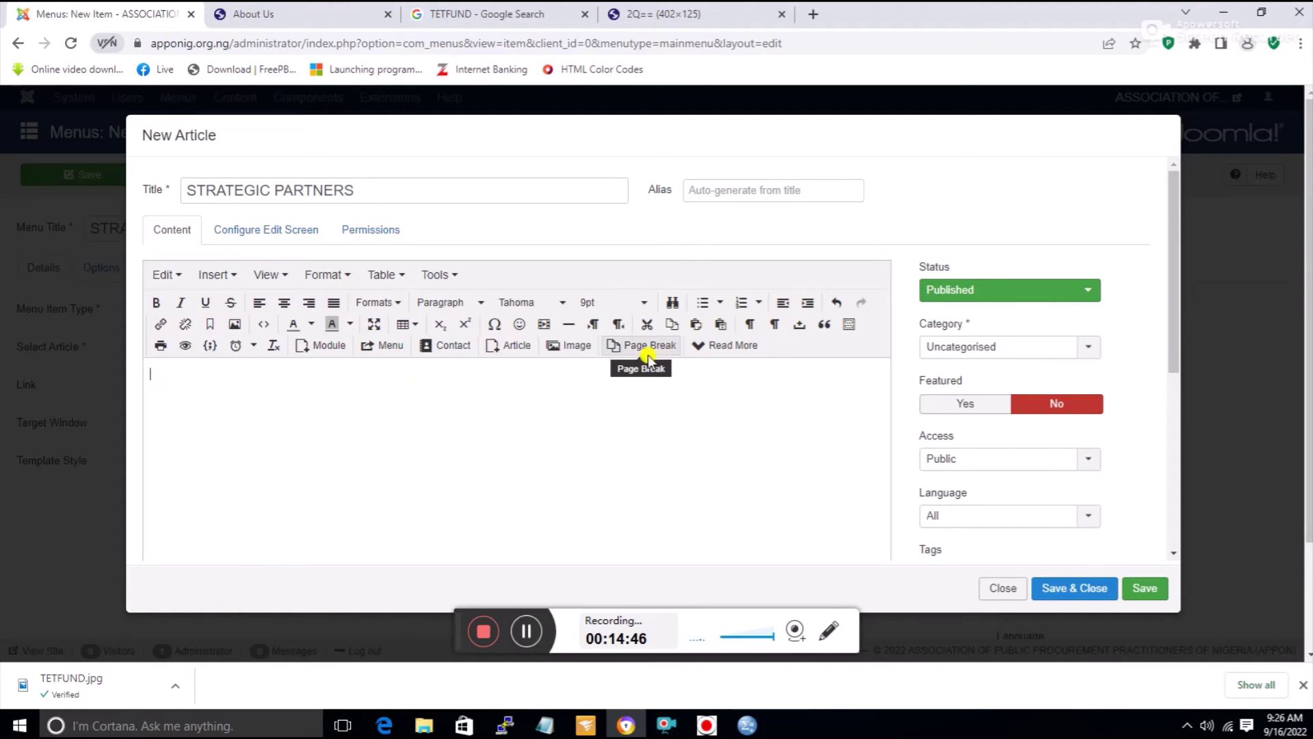
left_click(578, 346)
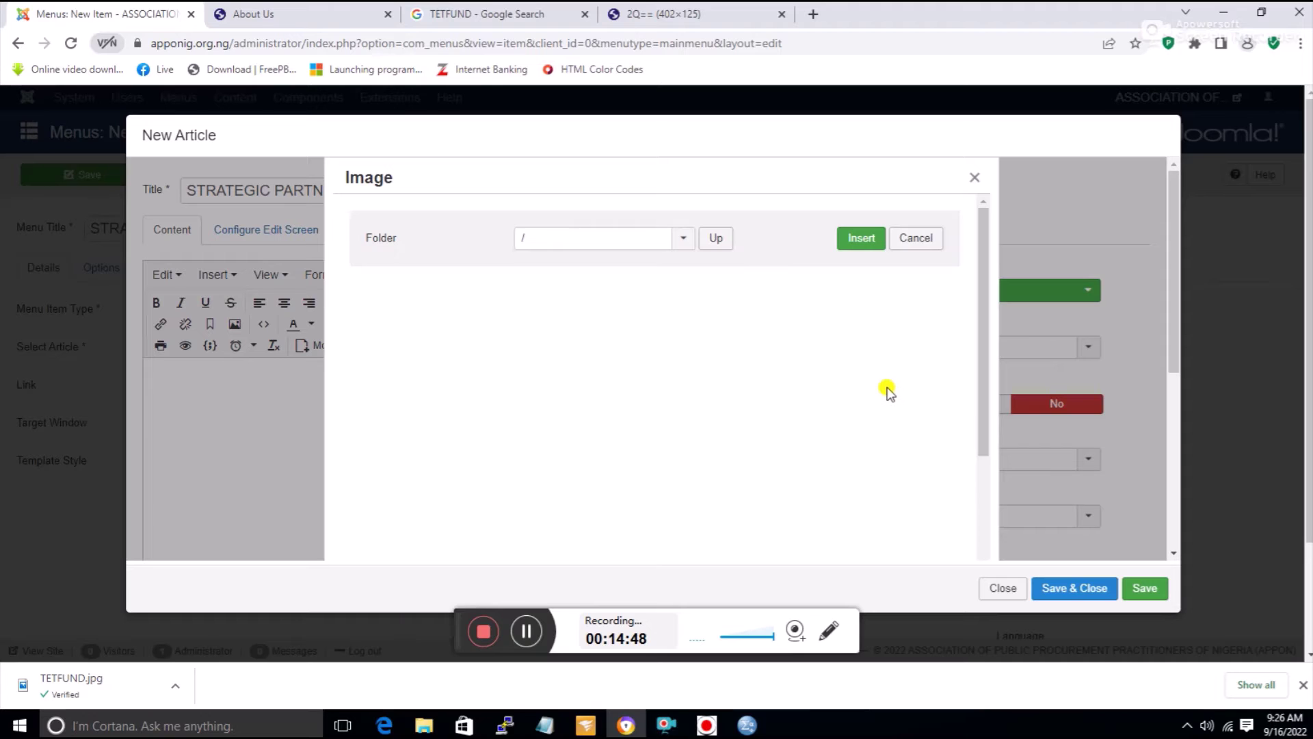
scroll(850, 425, "down", 3)
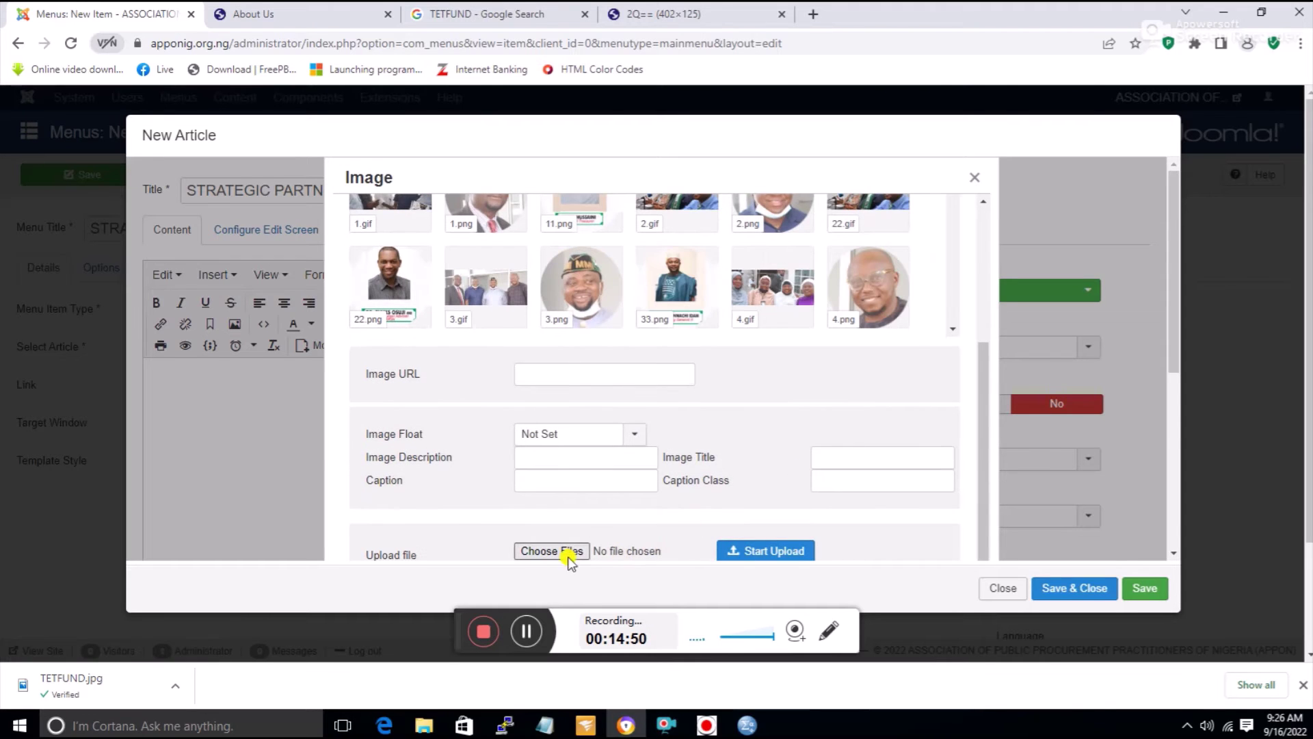
left_click(580, 551)
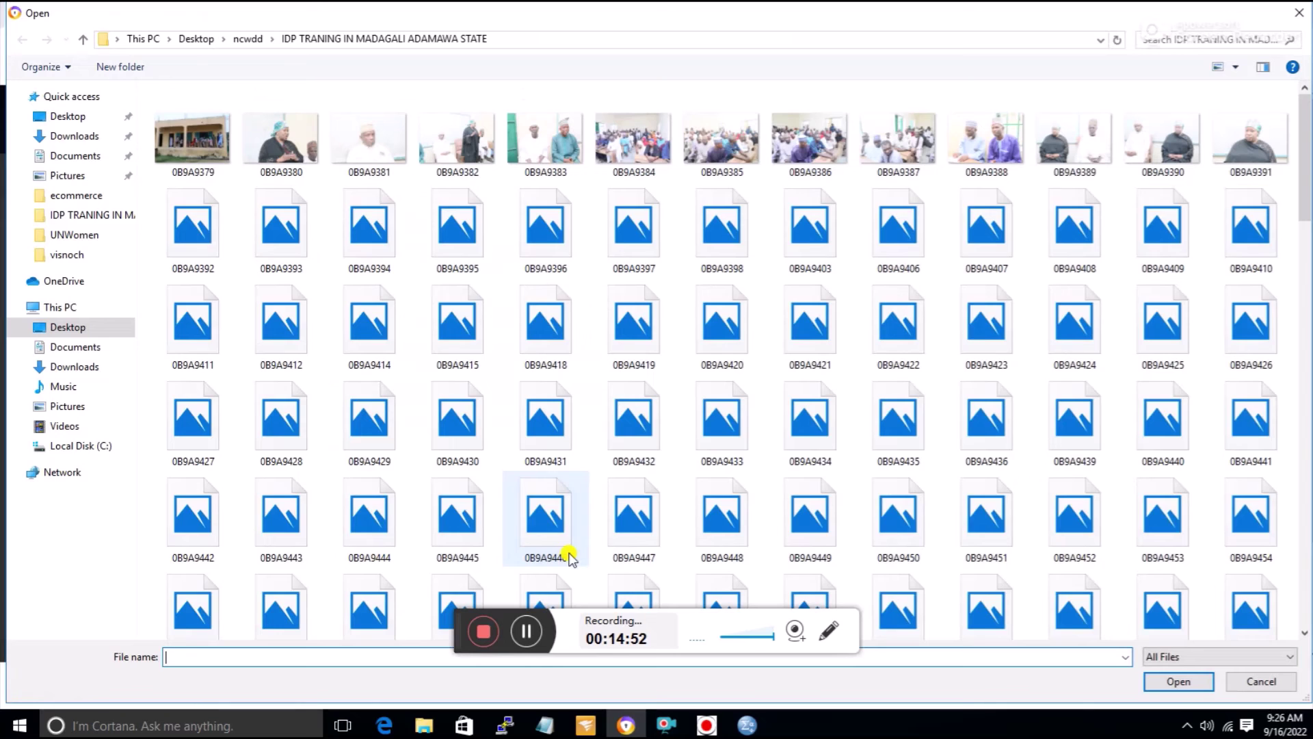
left_click(195, 39)
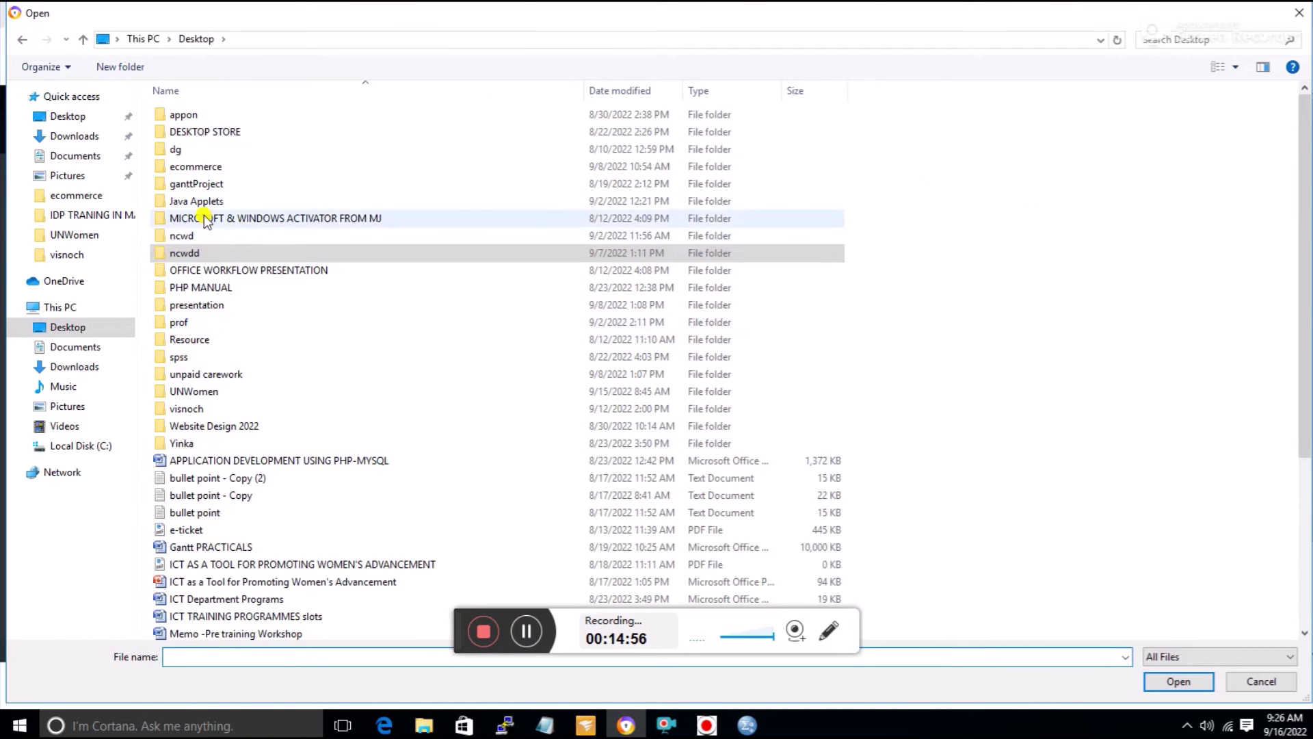
scroll(205, 230, "down", 3)
scroll(208, 226, "down", 1)
double_click(229, 590)
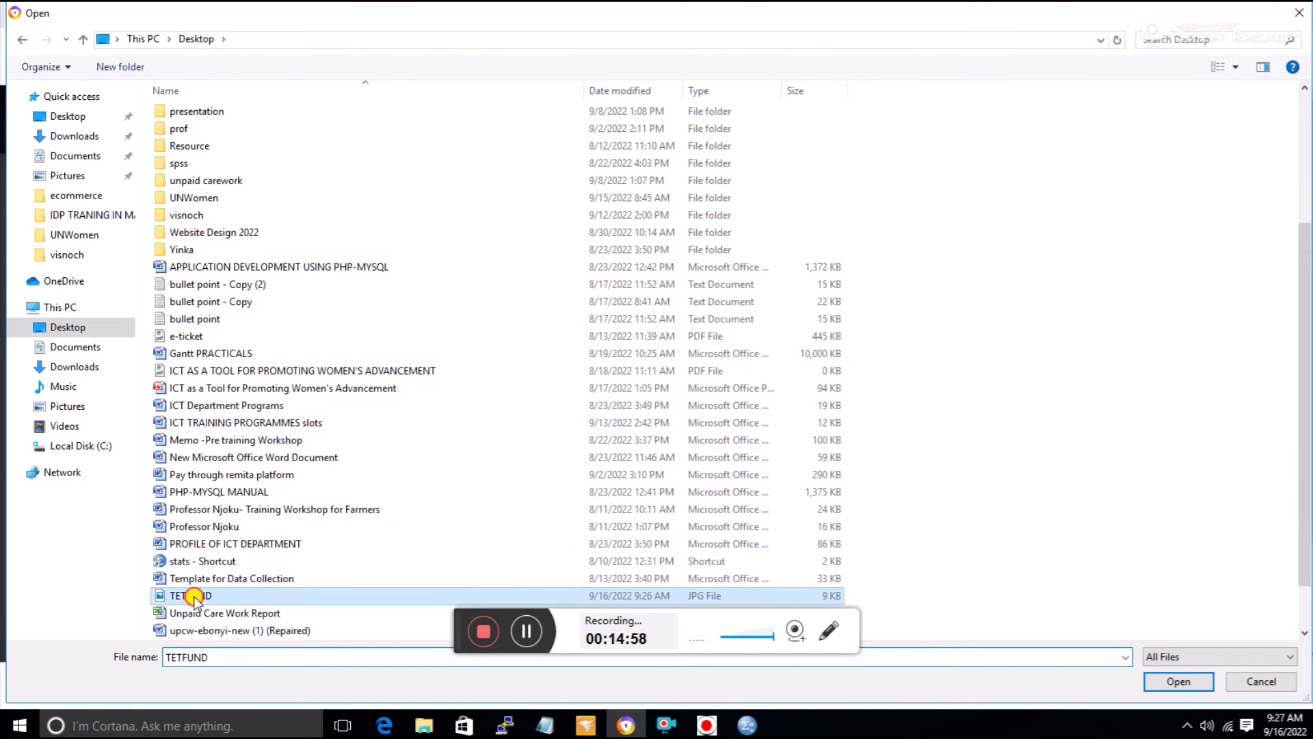
left_click(775, 554)
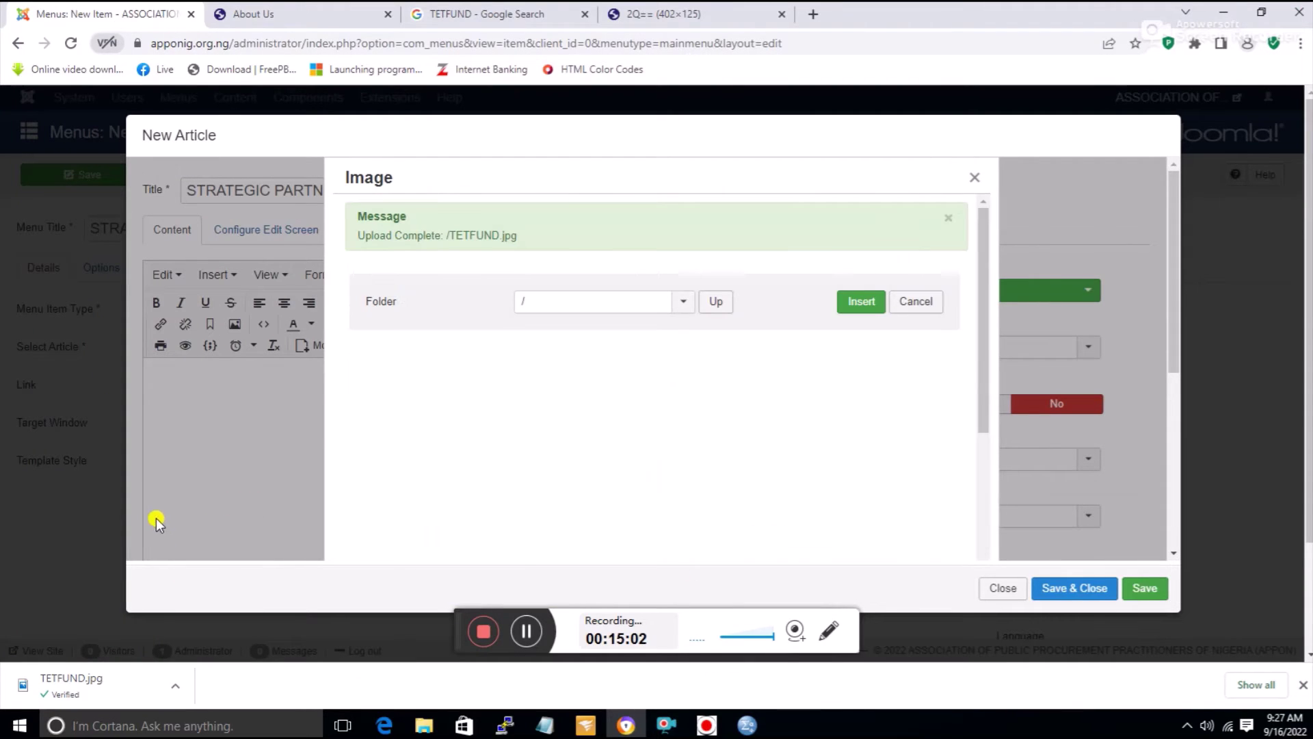
Step: Insert the uploaded TETFUND.jpg logo into the article body
scroll(670, 438, "down", 5)
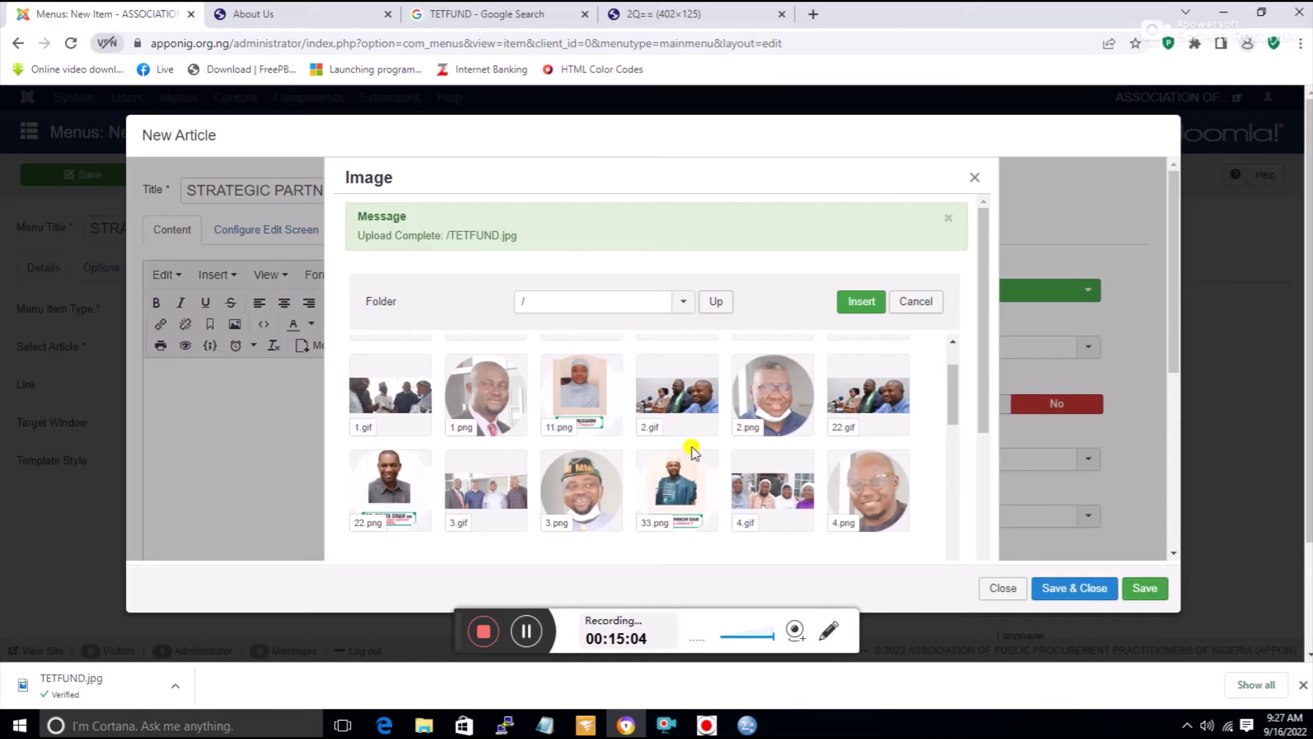
left_click(783, 456)
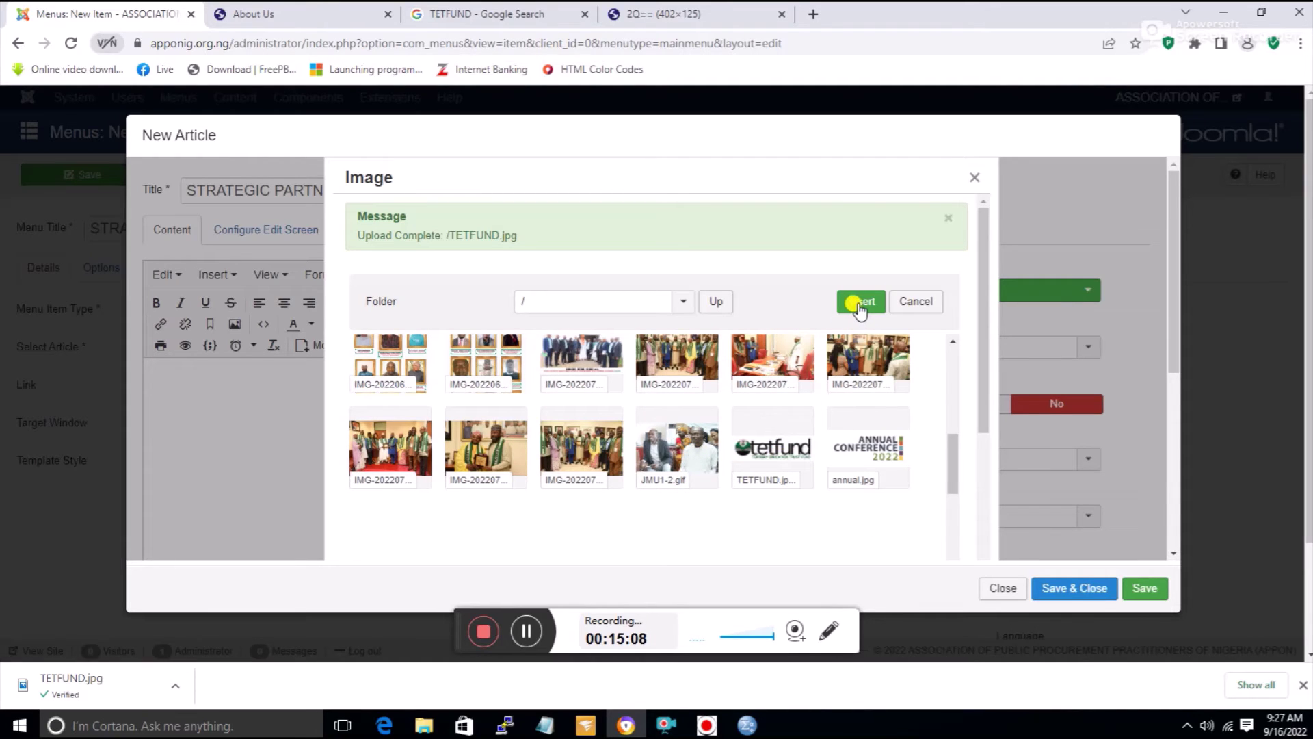
double_click(759, 480)
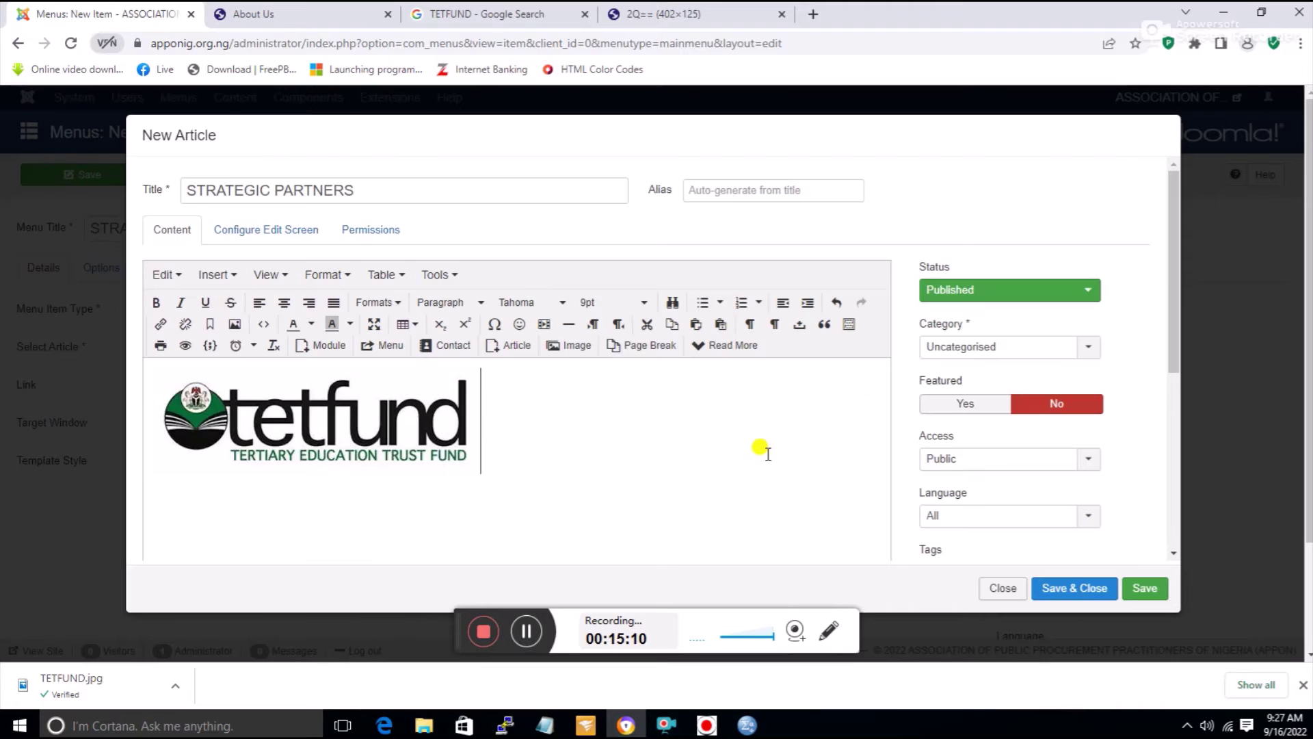
left_click(426, 408)
left_click(571, 416)
Step: Save & Close the STRATEGIC PARTNERS article and glance at the live About Us page
left_click(1075, 589)
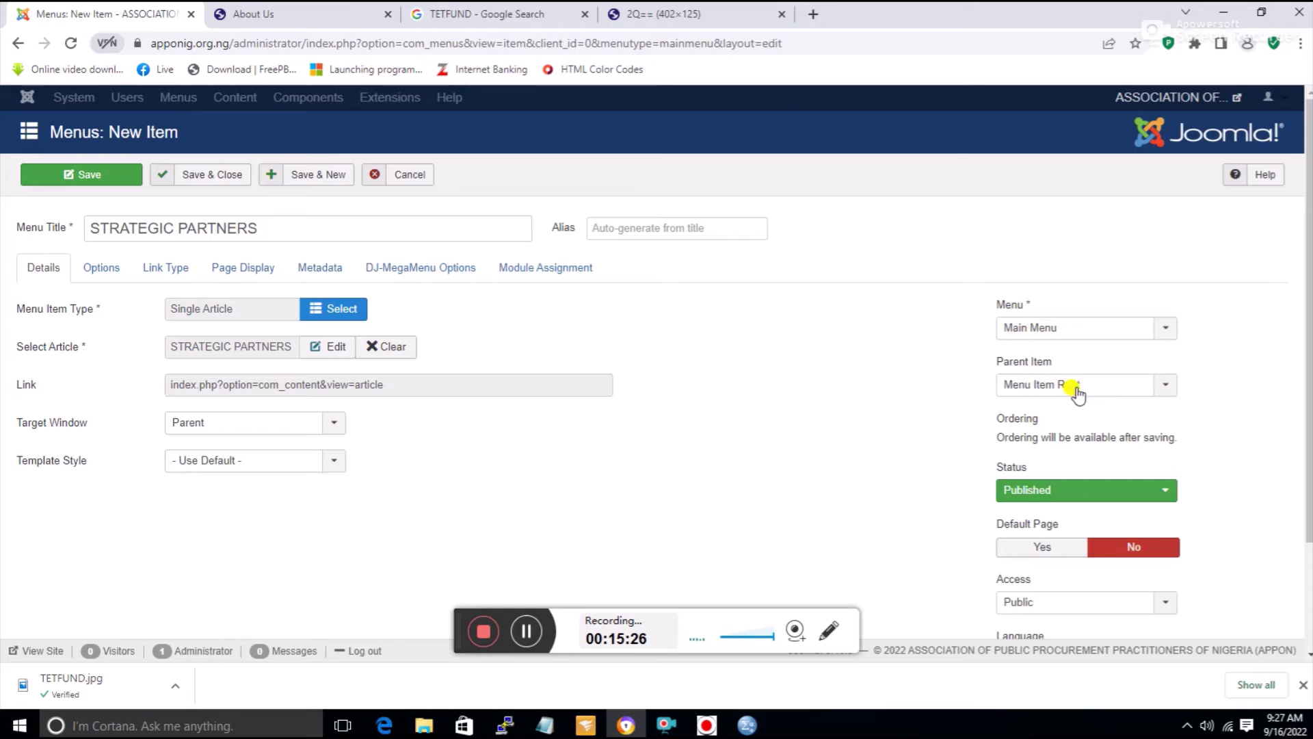
left_click(335, 15)
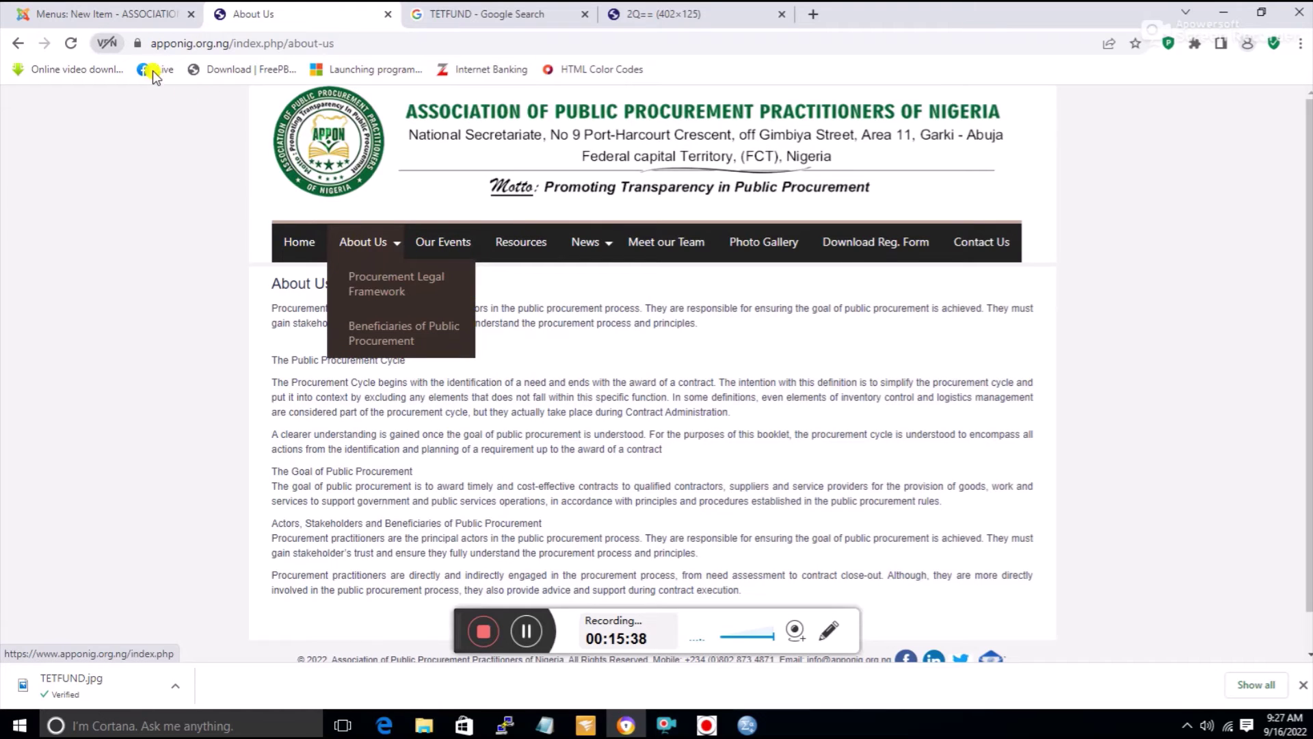
left_click(117, 19)
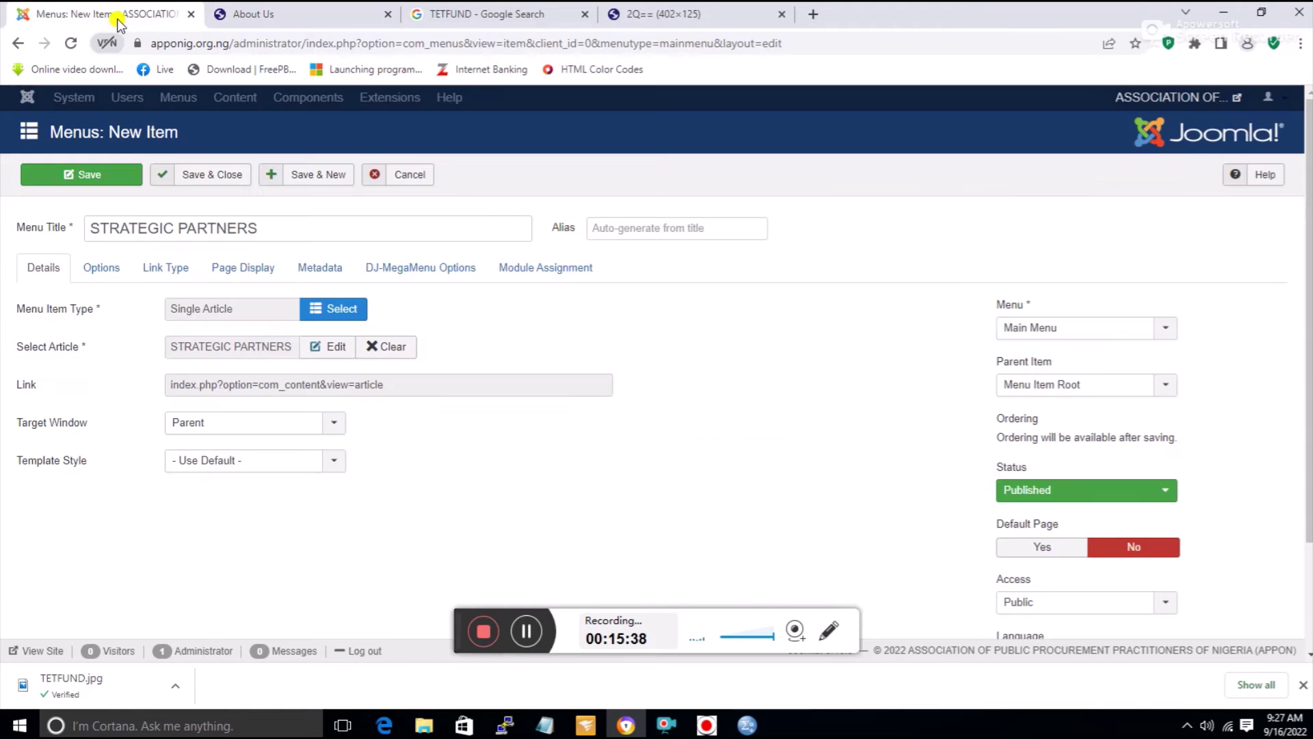
Step: Set the menu item's Parent Item to About Us and Save & Close it
left_click(1070, 388)
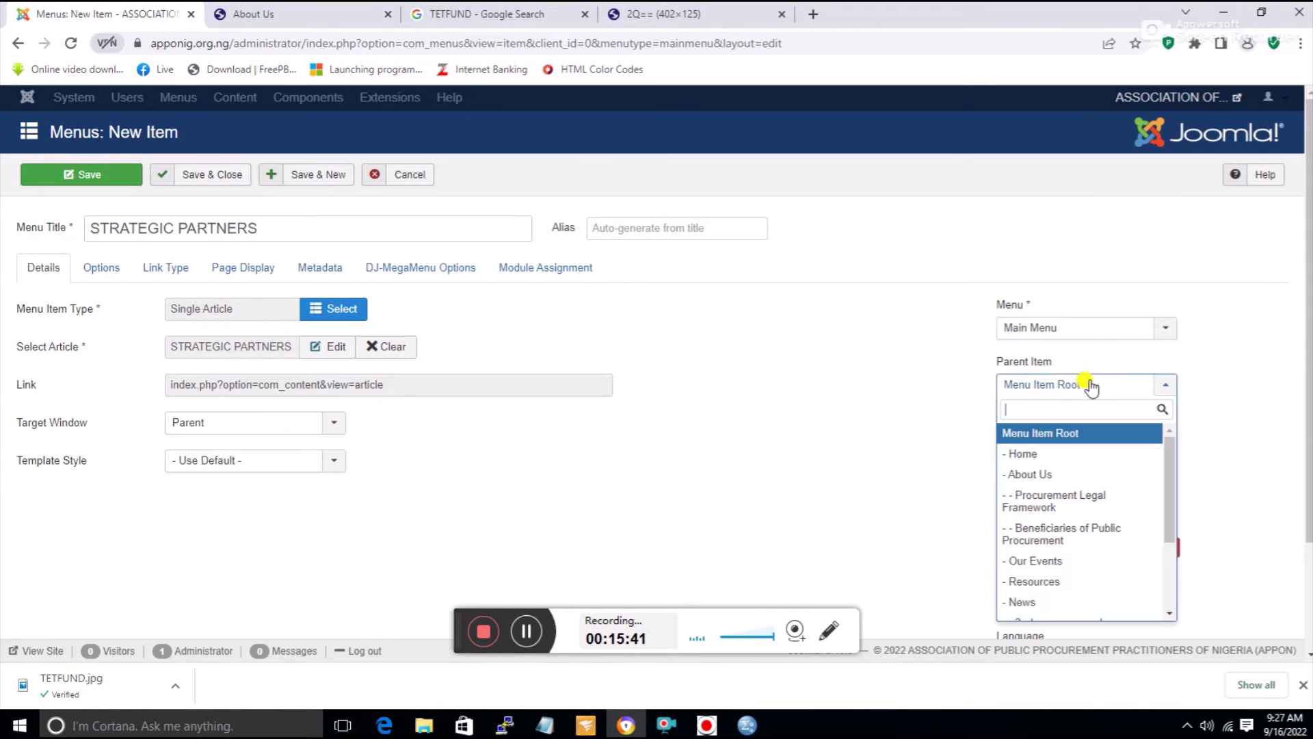
left_click(1070, 473)
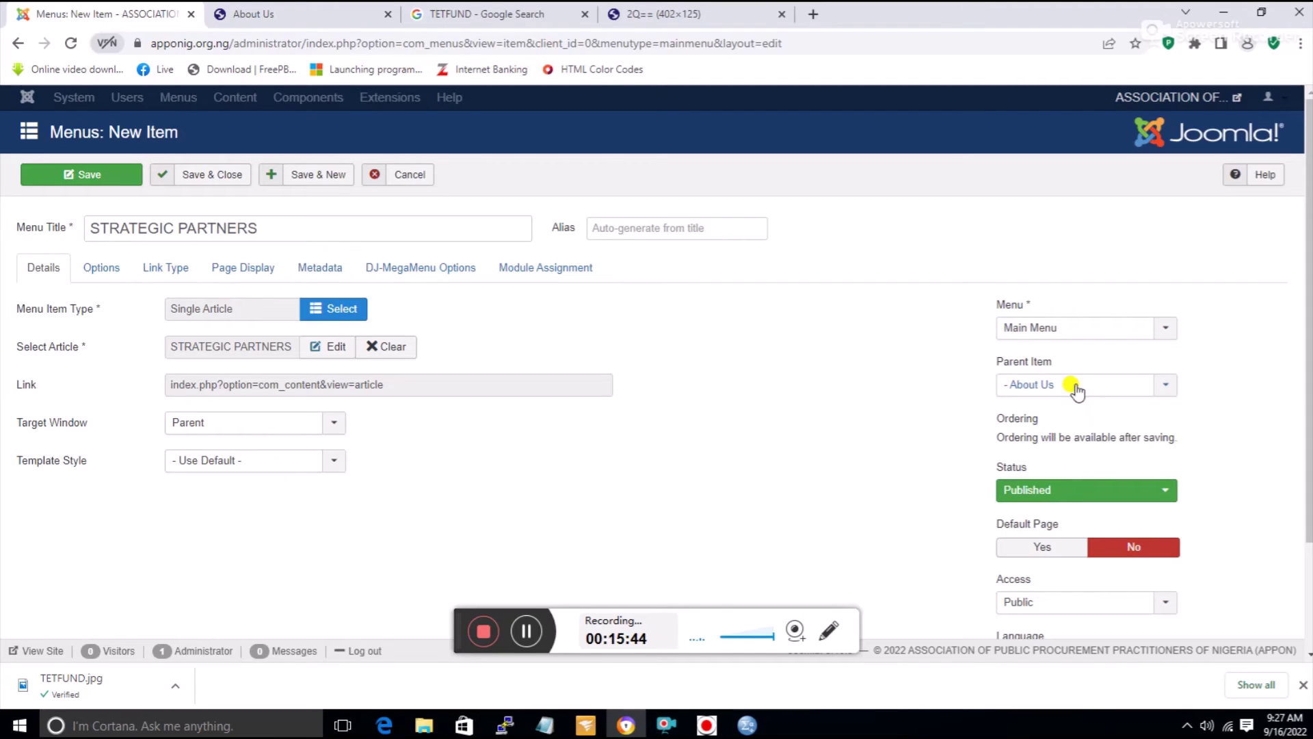
left_click(205, 175)
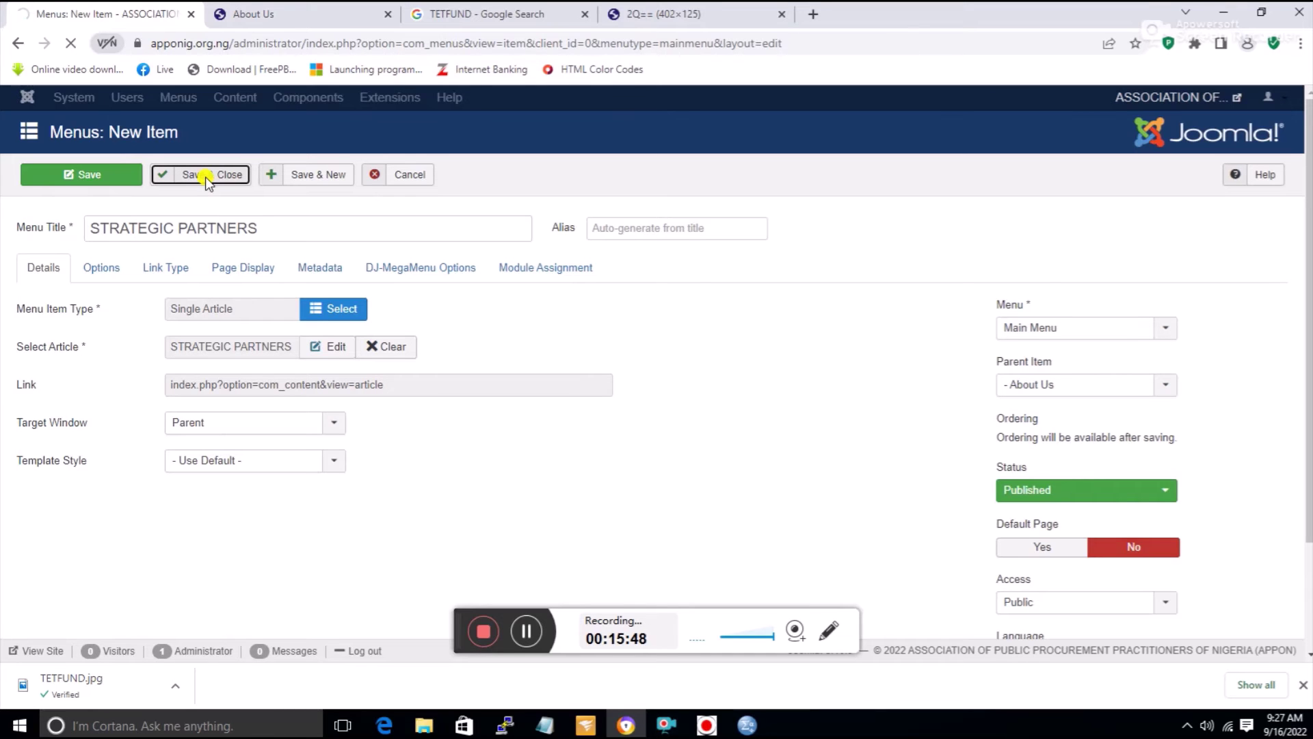
left_click(301, 14)
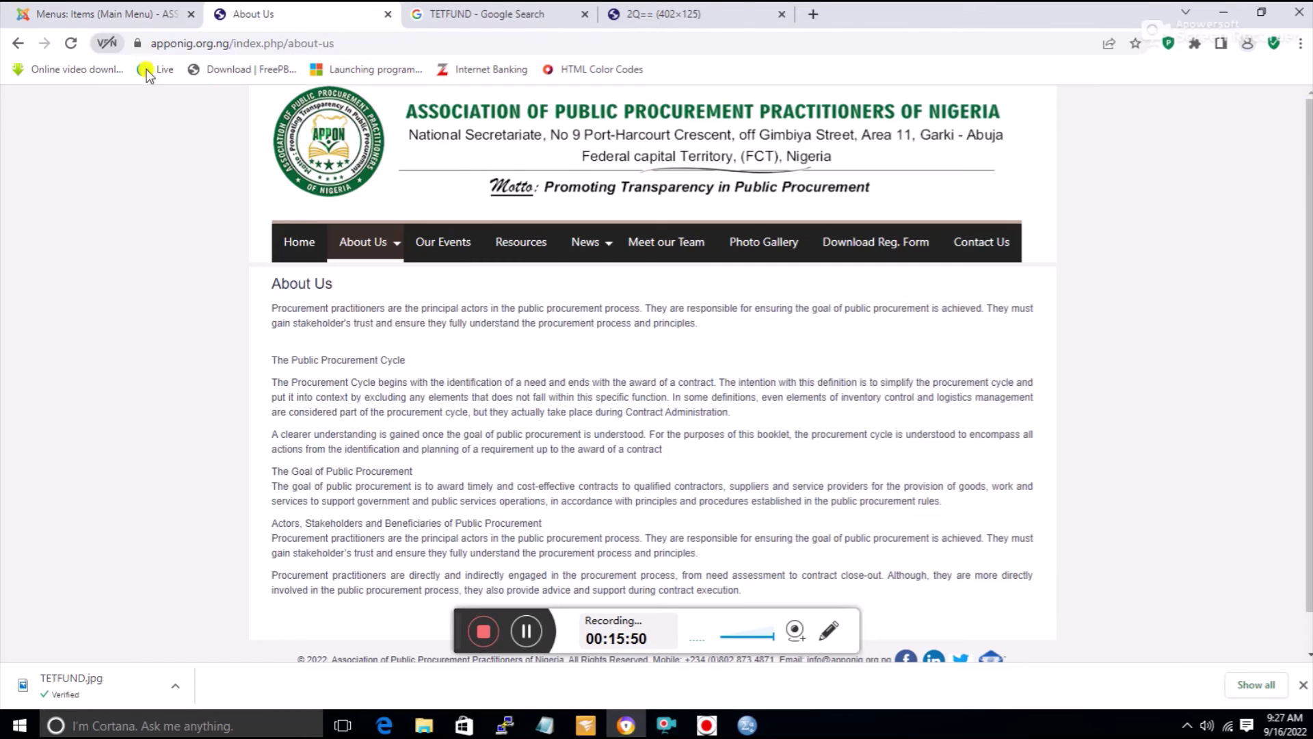
Step: Reload the site, open About Us > STRATEGIC PARTNERS to see the TETFUND logo, then return to admin
left_click(70, 43)
mouse_move(386, 259)
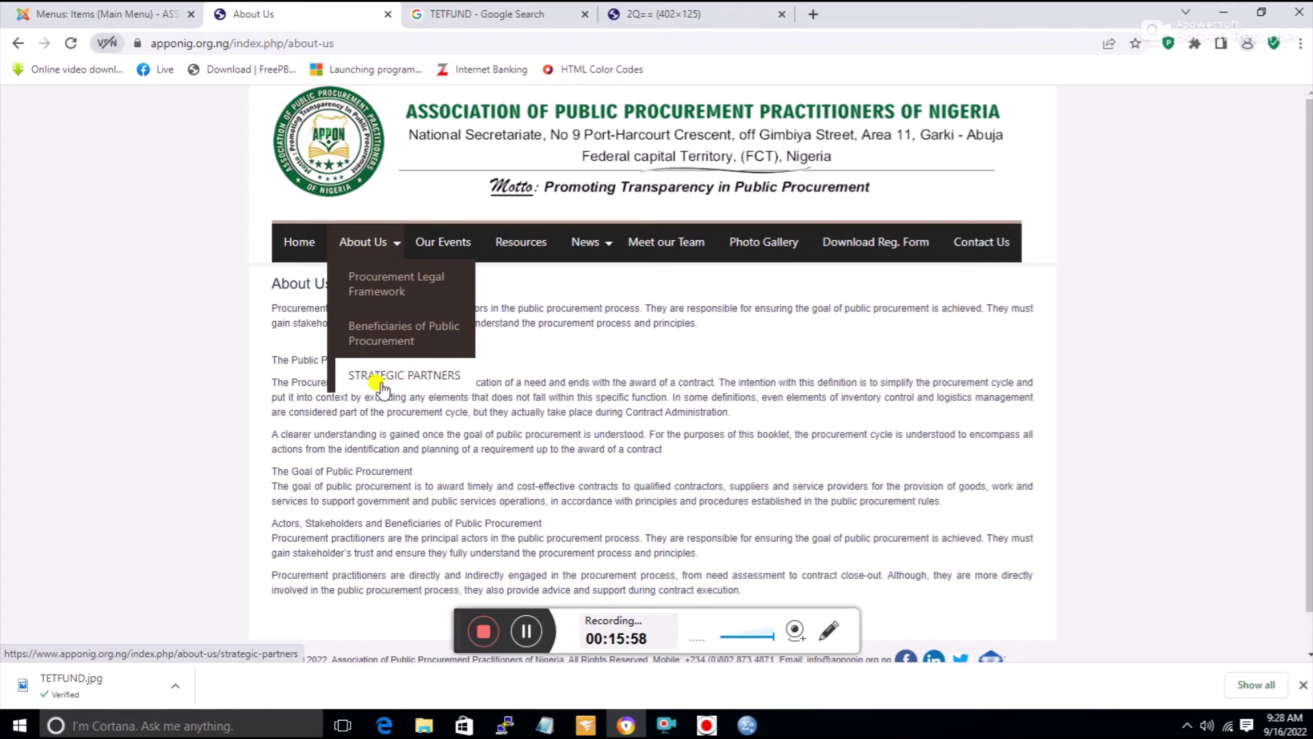
left_click(420, 379)
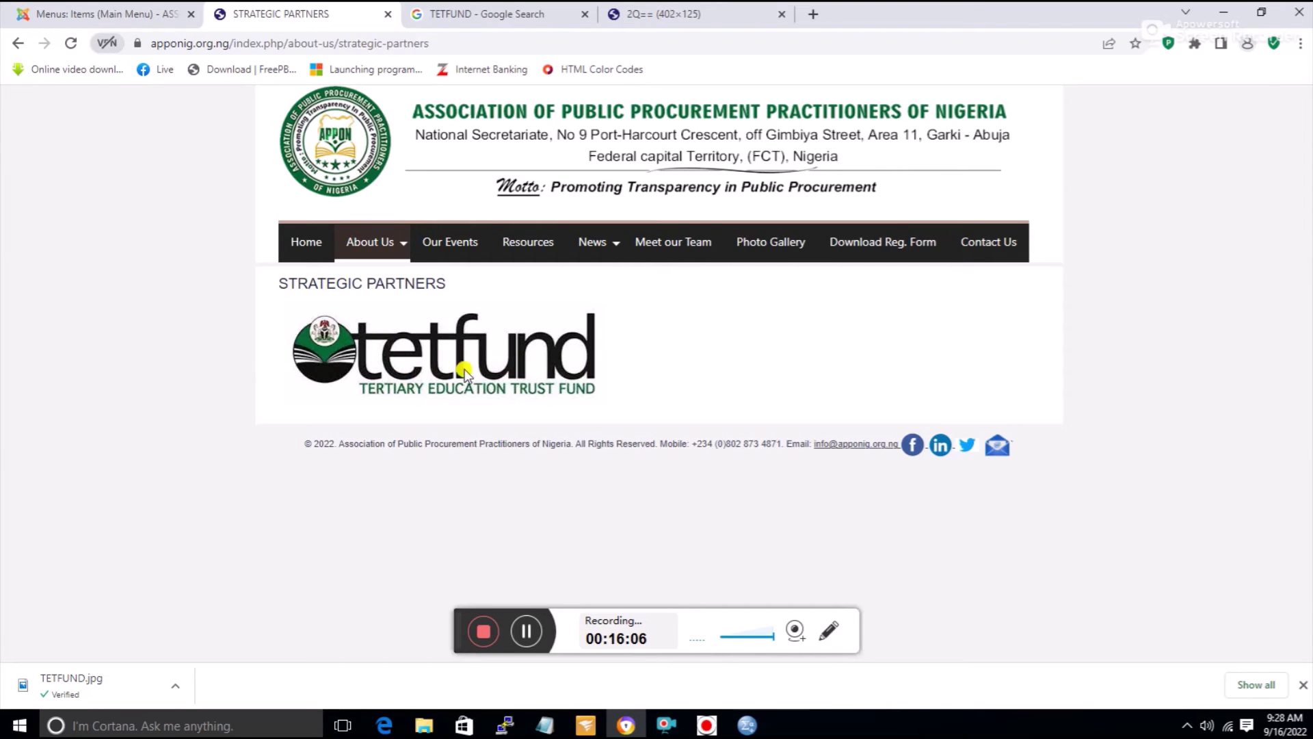
left_click(153, 21)
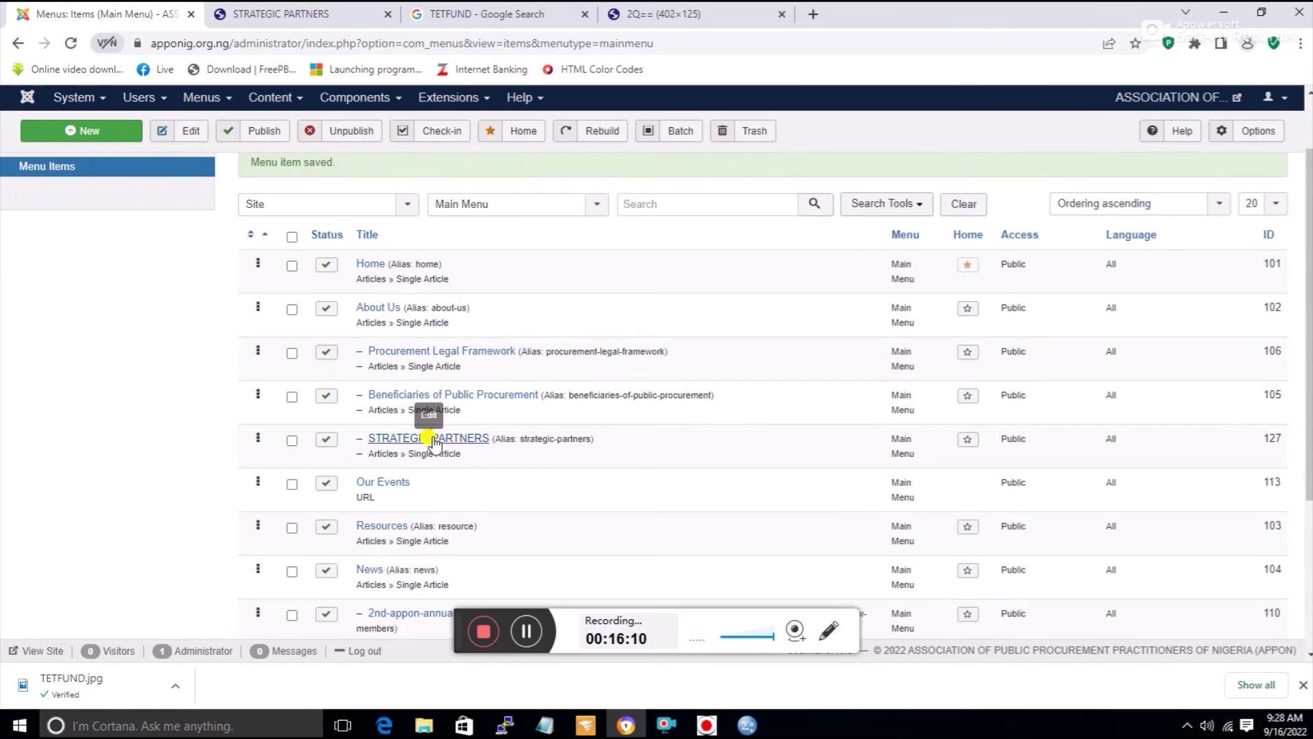
Step: Open the STRATEGIC PARTNERS menu item for editing, checking the live page alongside
left_click(459, 439)
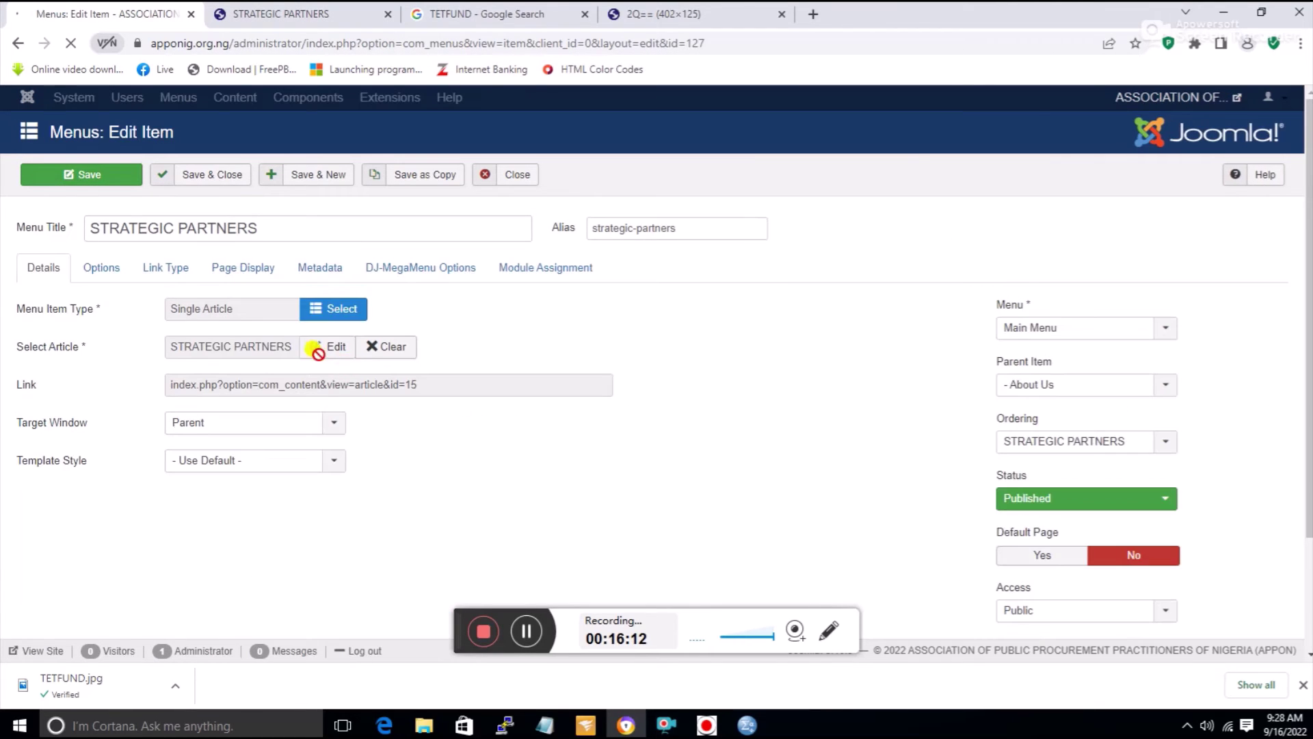
left_click(300, 15)
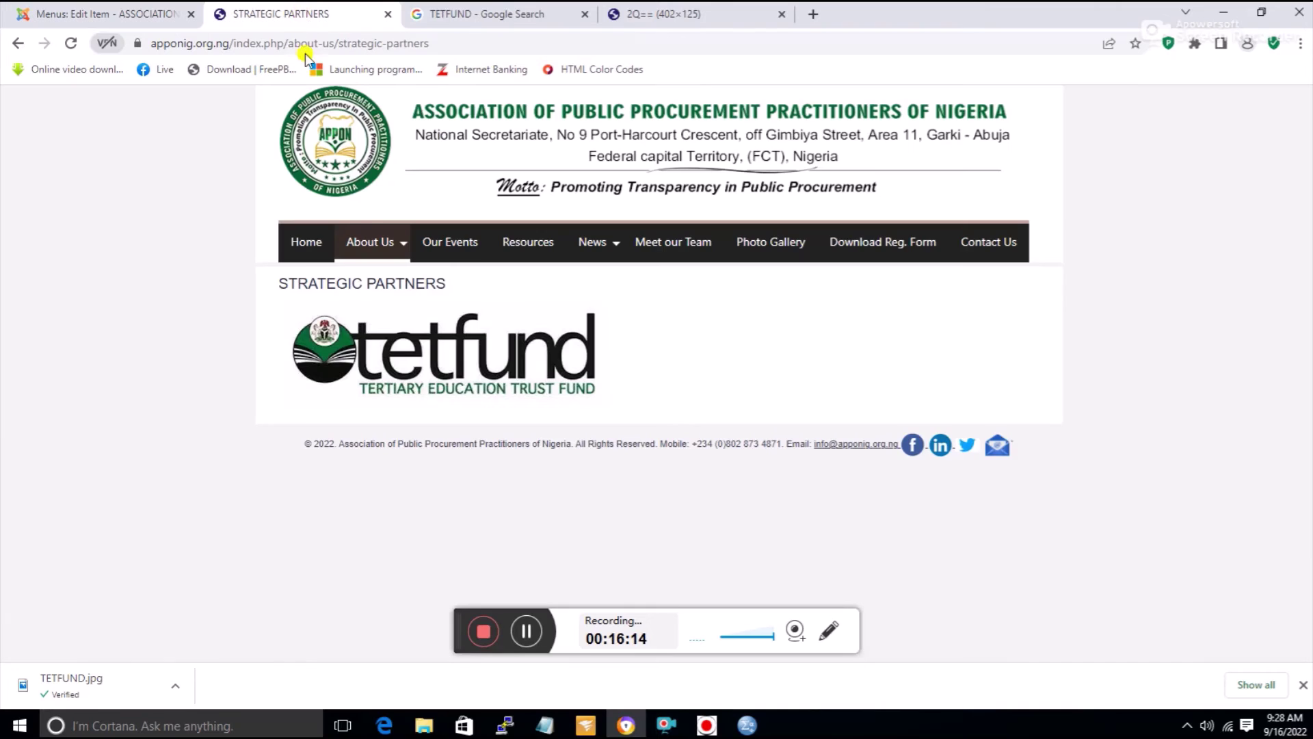
mouse_move(367, 241)
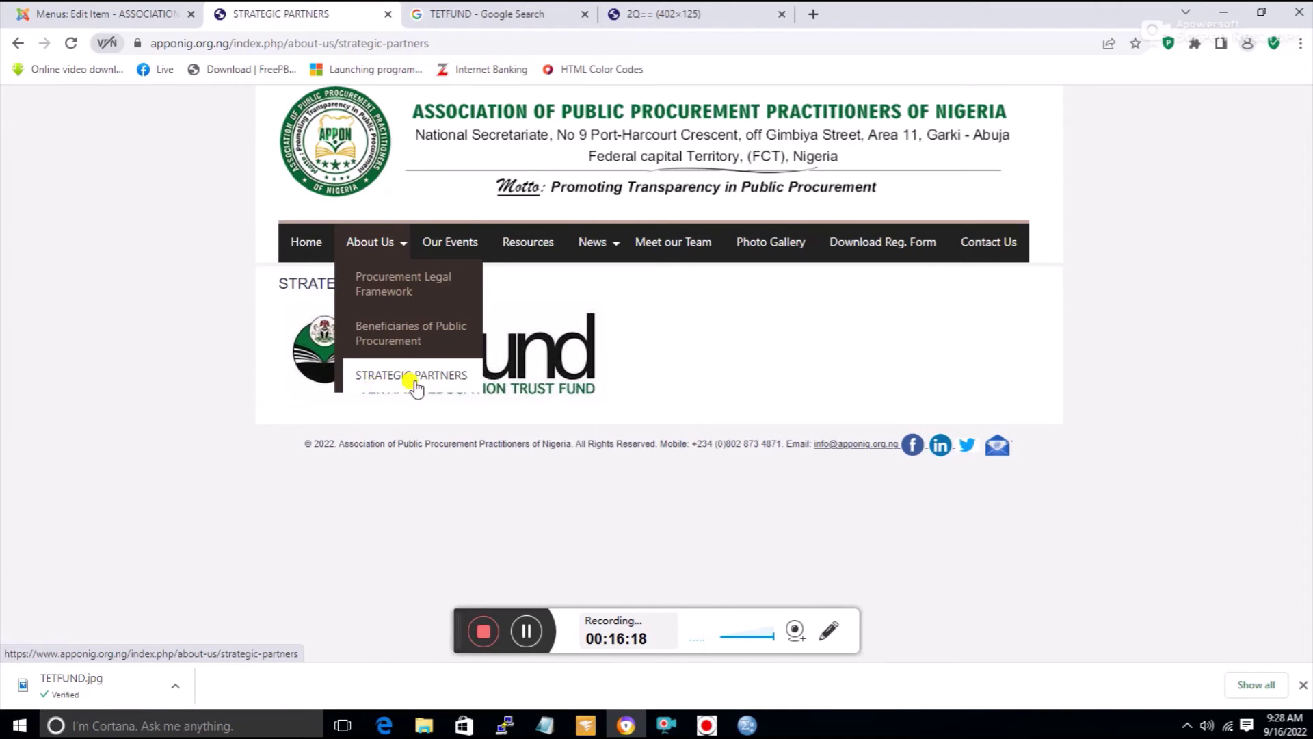
left_click(165, 14)
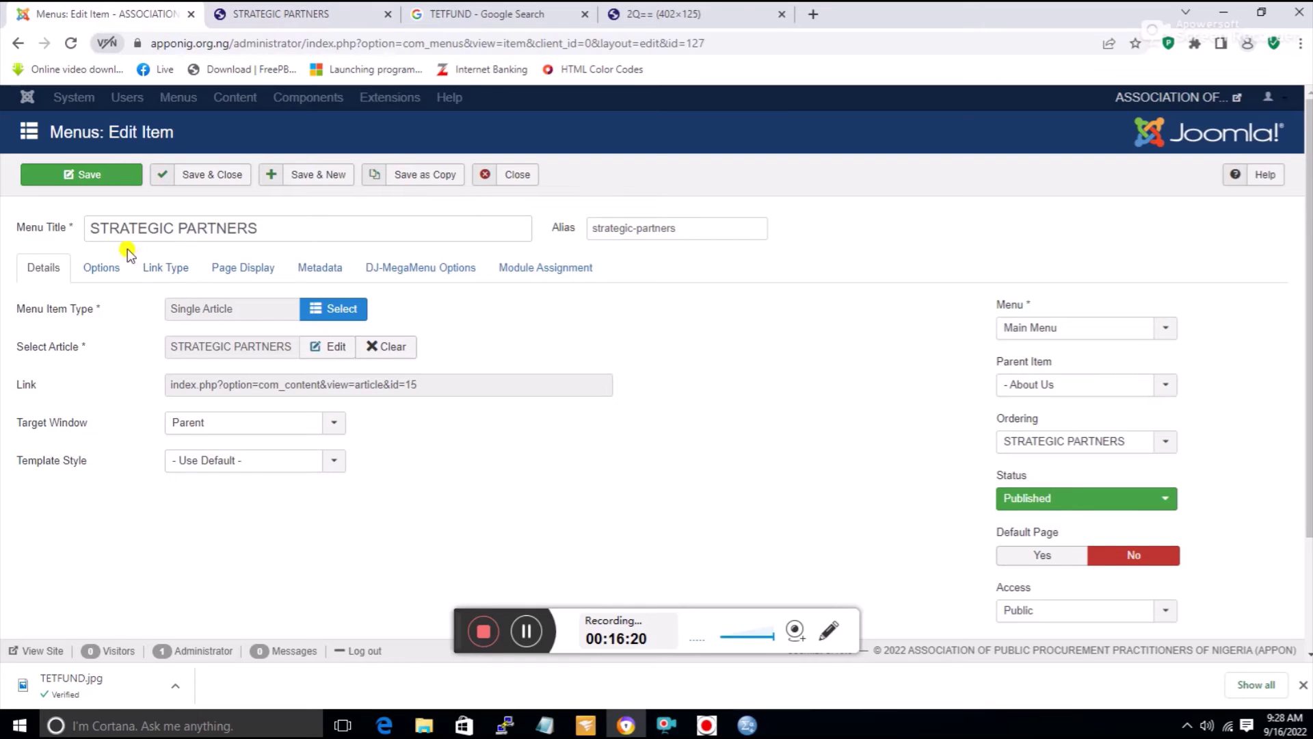
Step: Change the Menu Title to 'Strategic Partners' and Save & Close
left_click(99, 226)
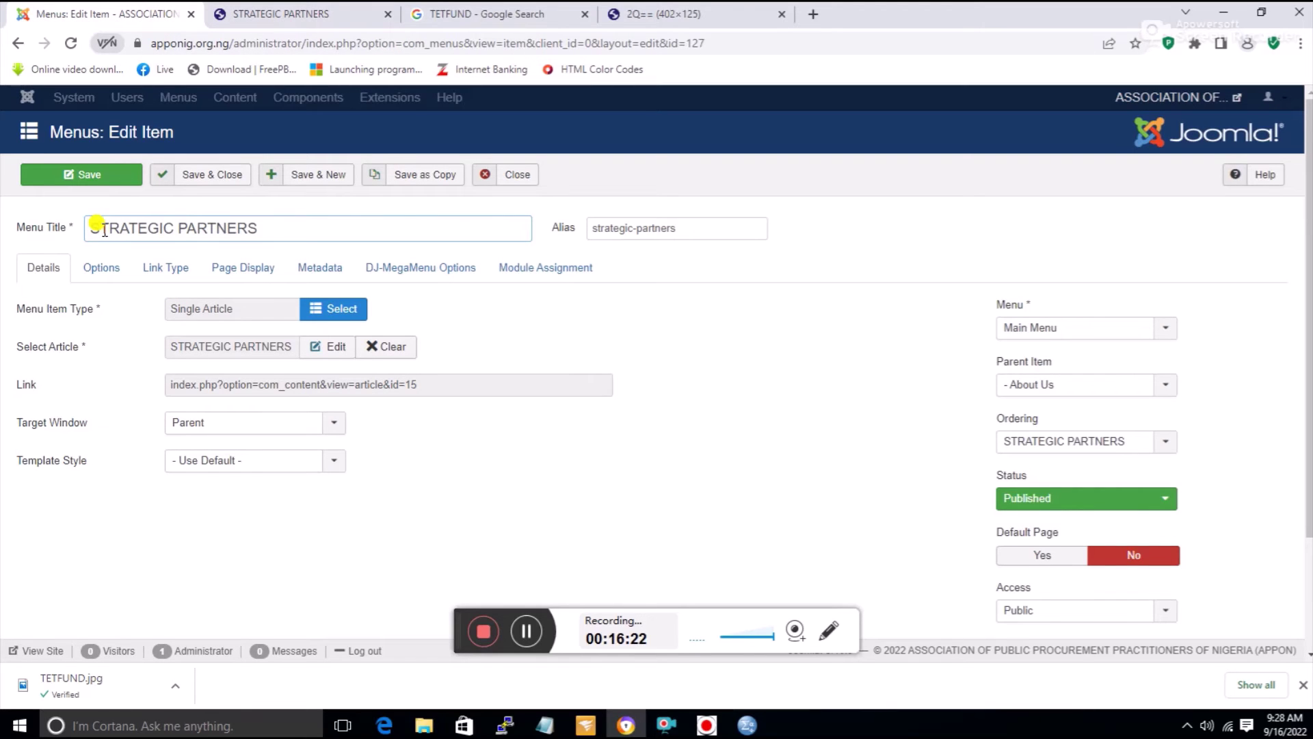
type("TRA")
key("BackSpace")
key("BackSpace")
key("BackSpace")
type("trategic ")
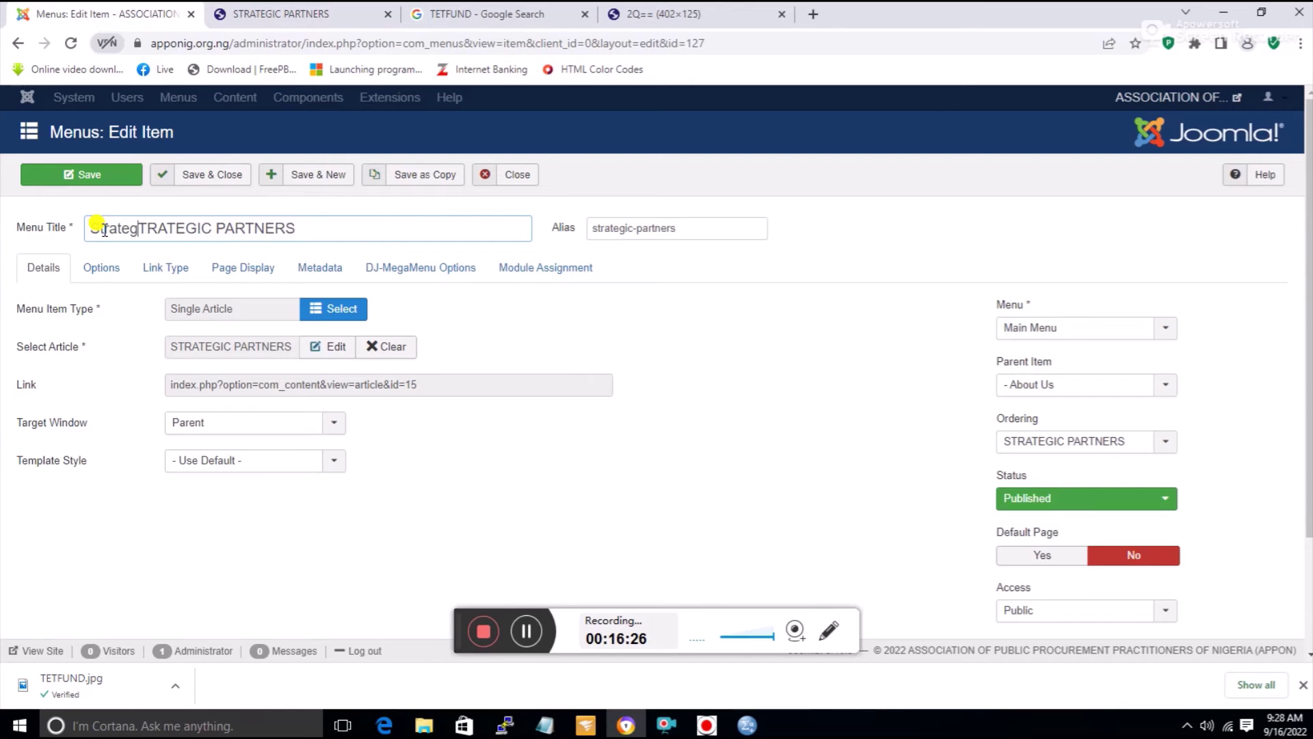
type("Partners")
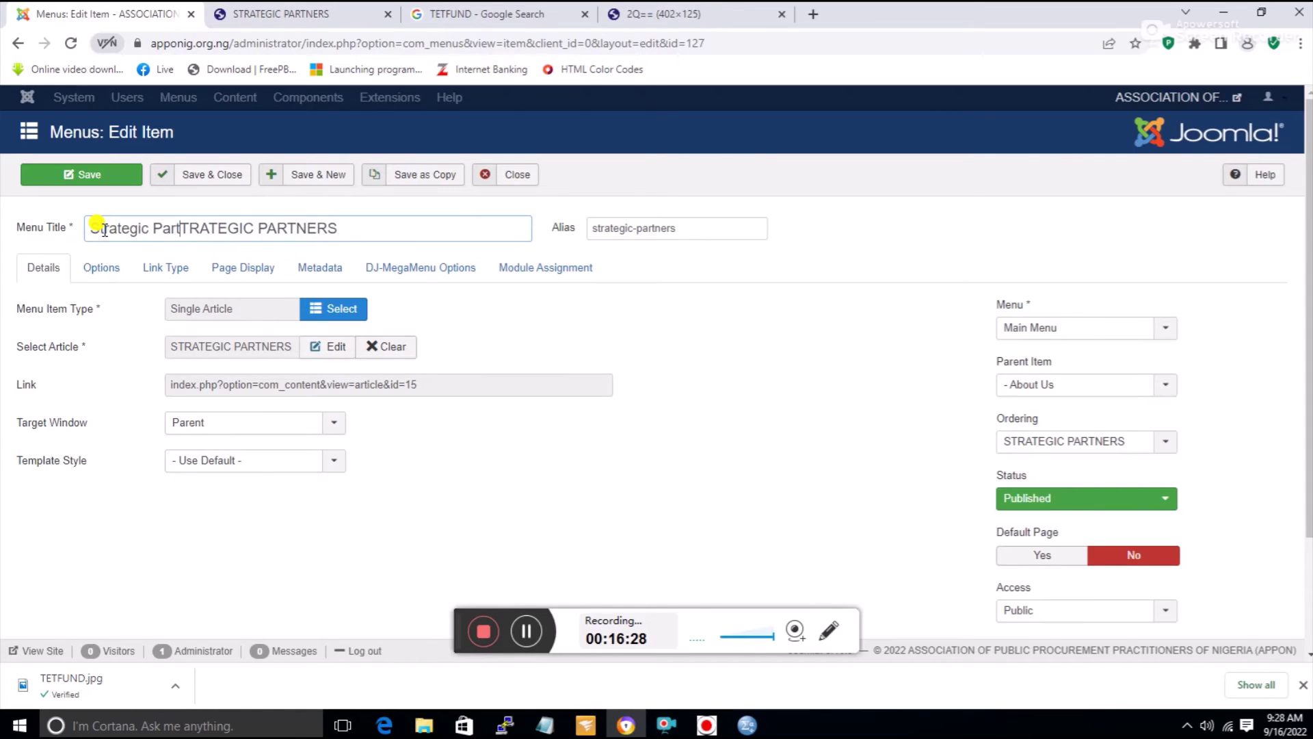
key("Delete")
key("Delete")
key("Delete")
key("Delete")
key("Delete")
key("Delete")
key("Delete")
key("Delete")
key("Delete")
key("Delete")
key("Delete")
key("Delete")
key("Delete")
key("Delete")
key("Delete")
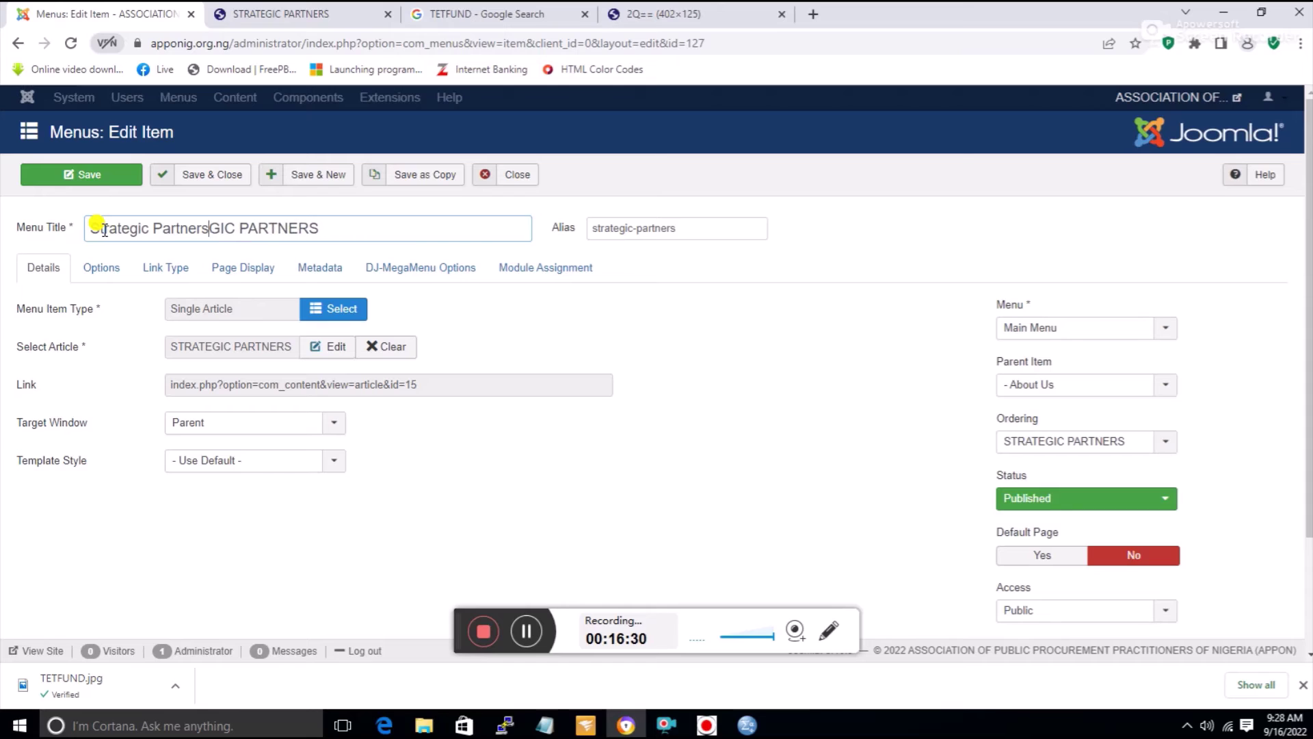
key("Delete")
key("Delete")
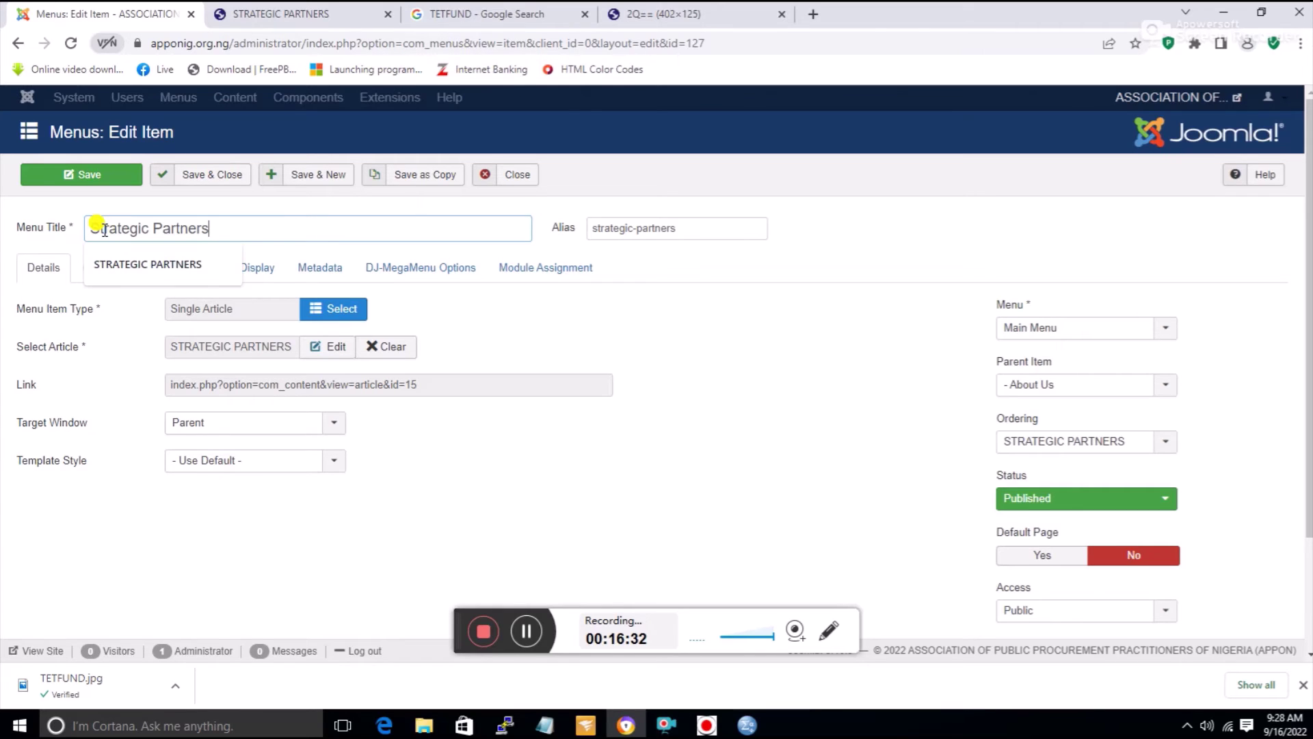
left_click(221, 178)
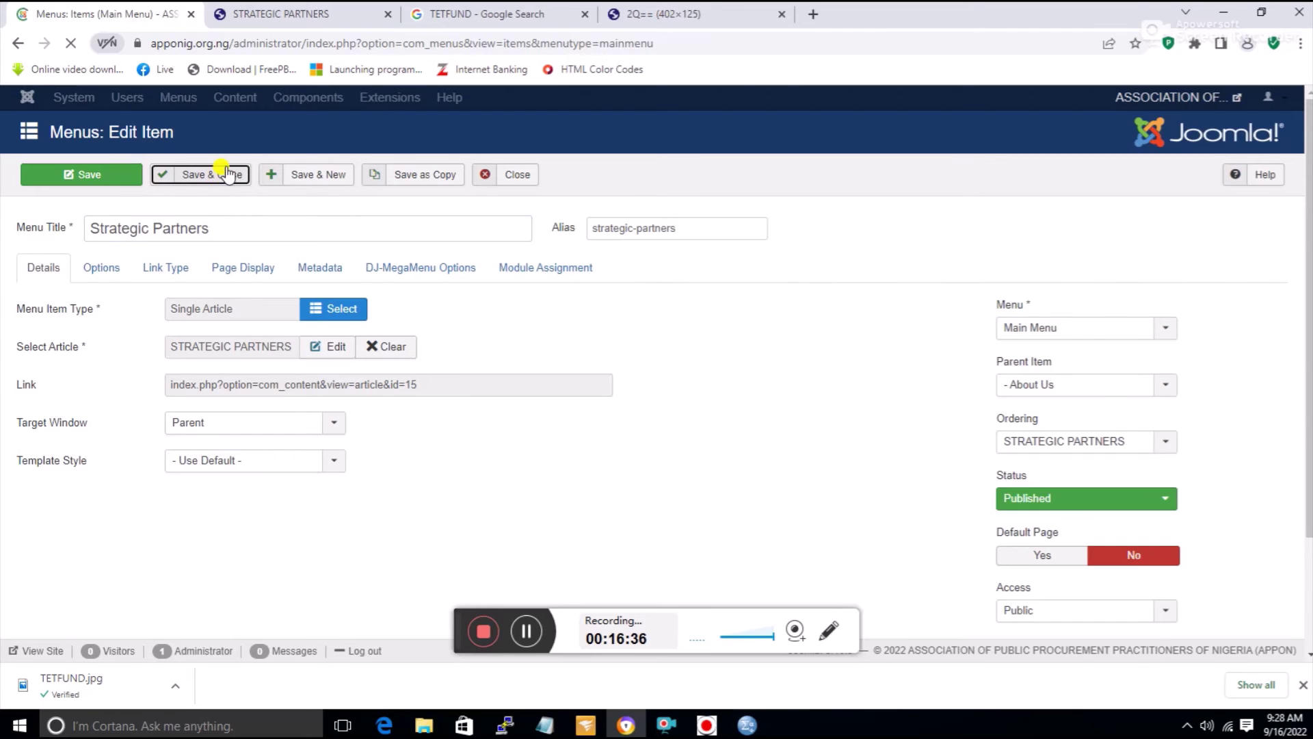
left_click(300, 13)
Step: Reload the live page and confirm the About Us submenu shows the title-case 'Strategic Partners'
left_click(70, 43)
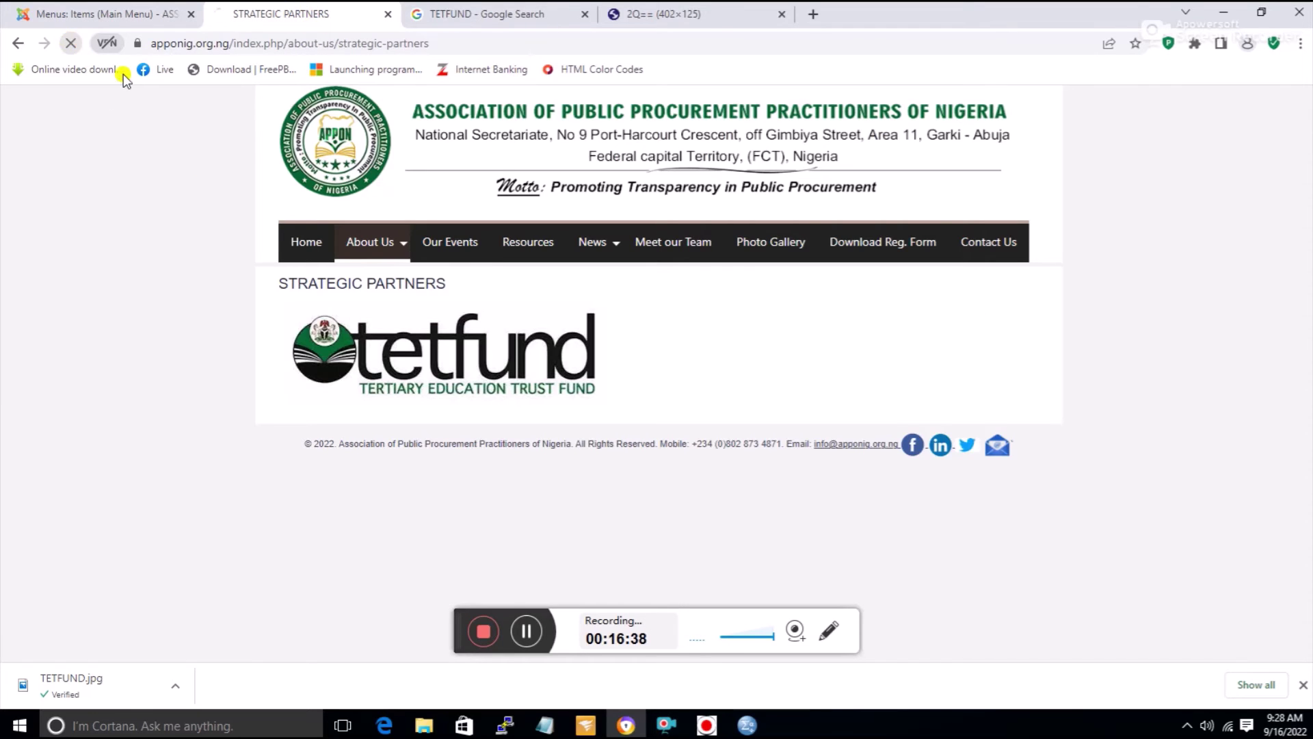
mouse_move(390, 245)
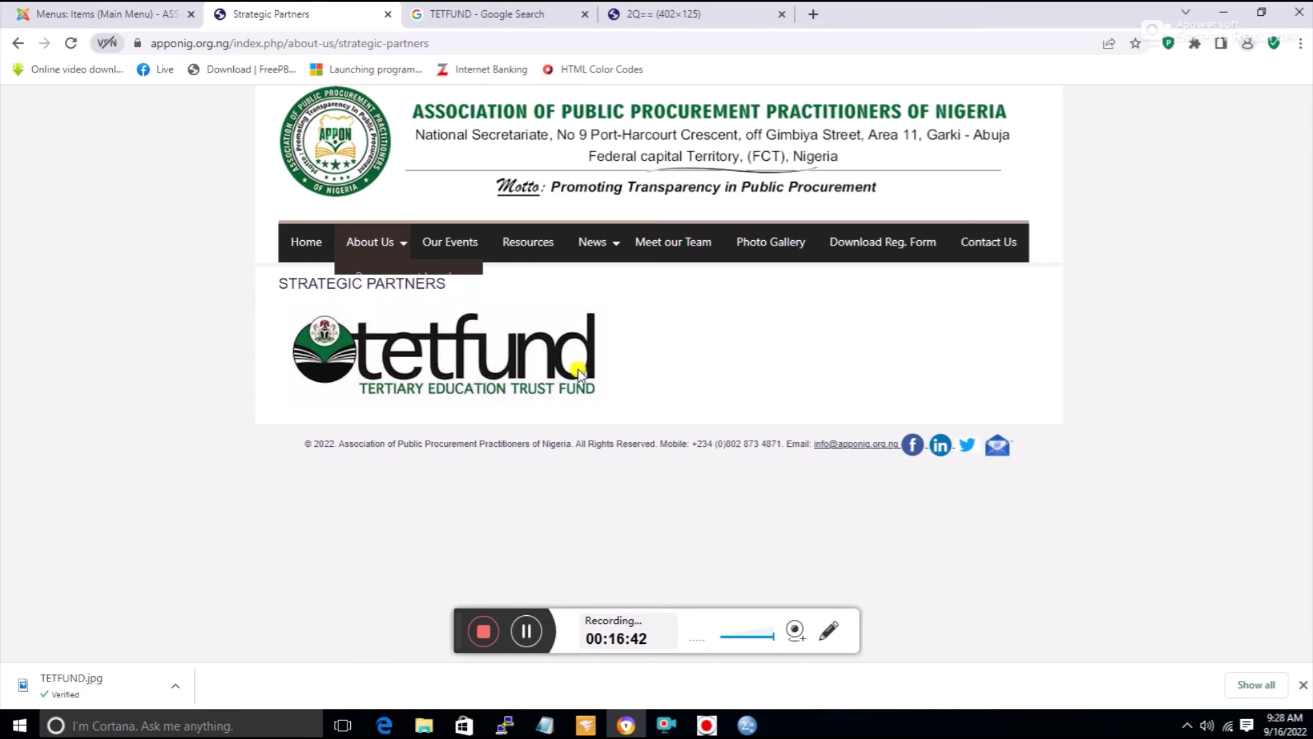
left_click(96, 12)
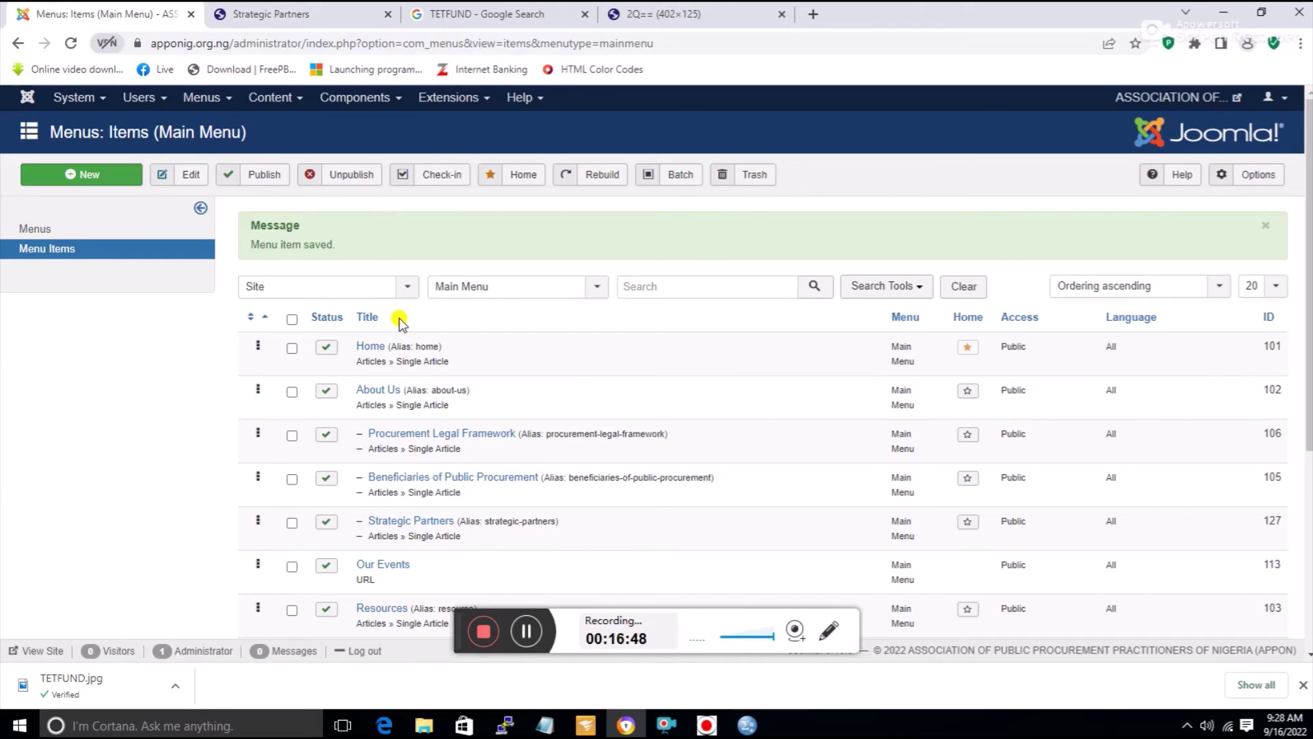
left_click(289, 8)
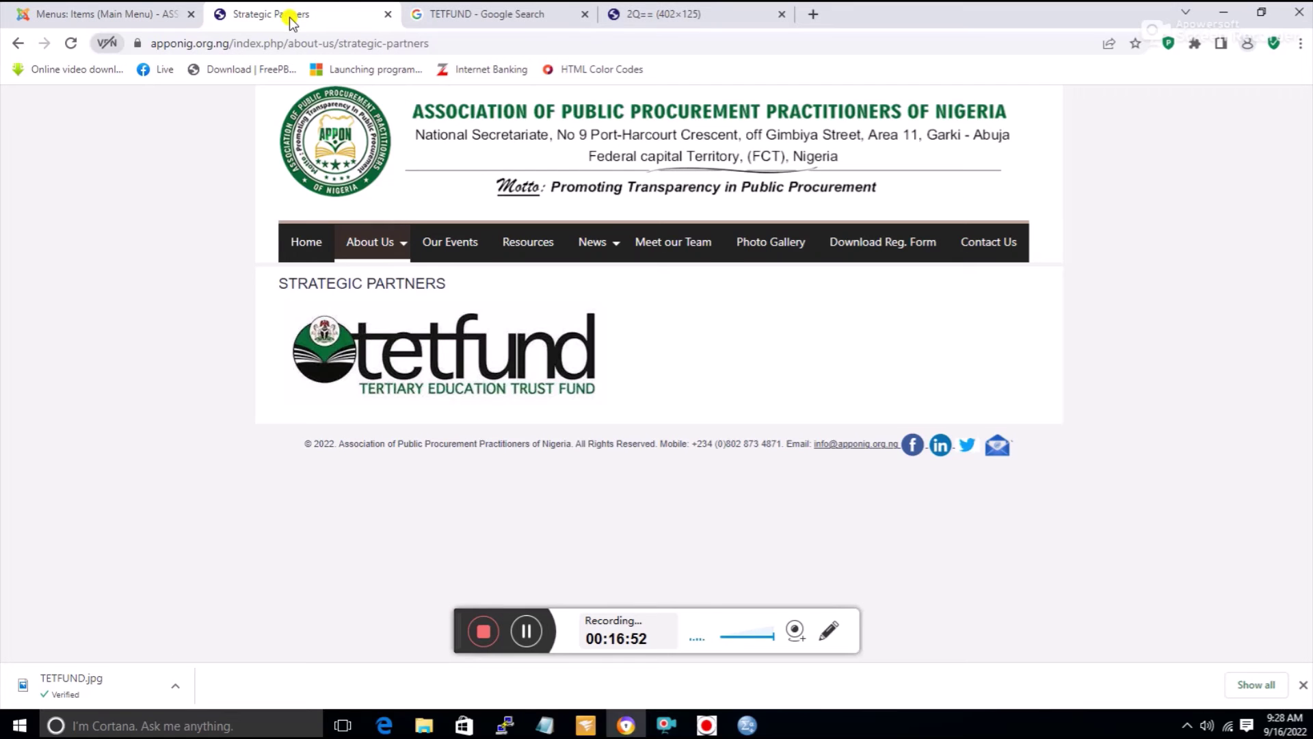
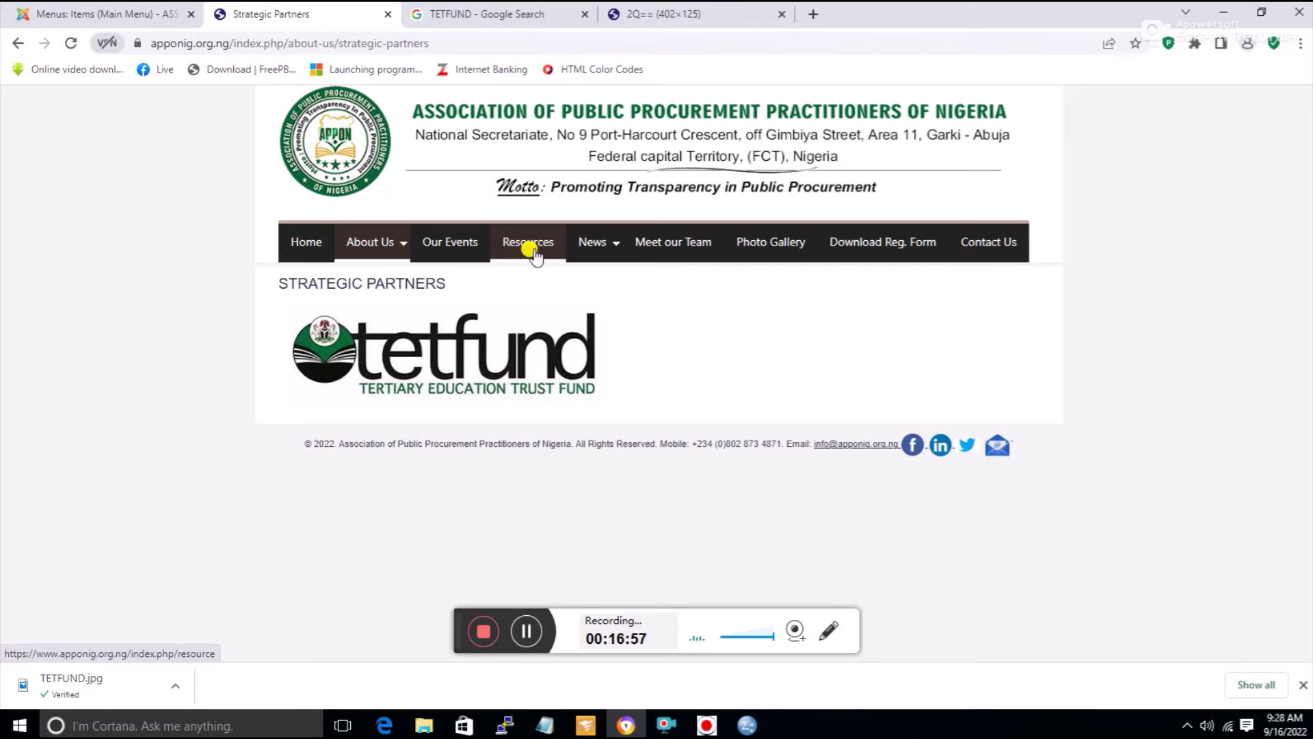
Step: Open the downloadable registration form PDF and copy its web address
left_click(874, 251)
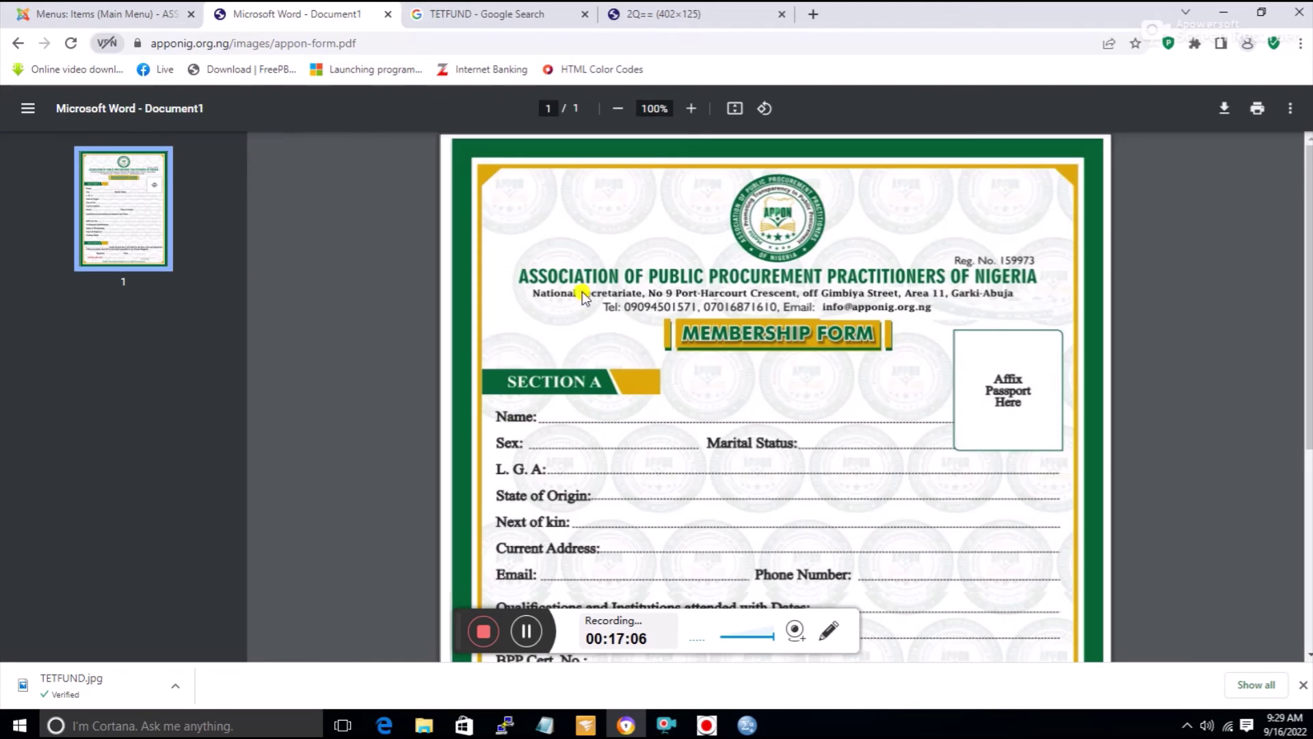
left_click_drag(387, 43, 150, 47)
right_click(208, 45)
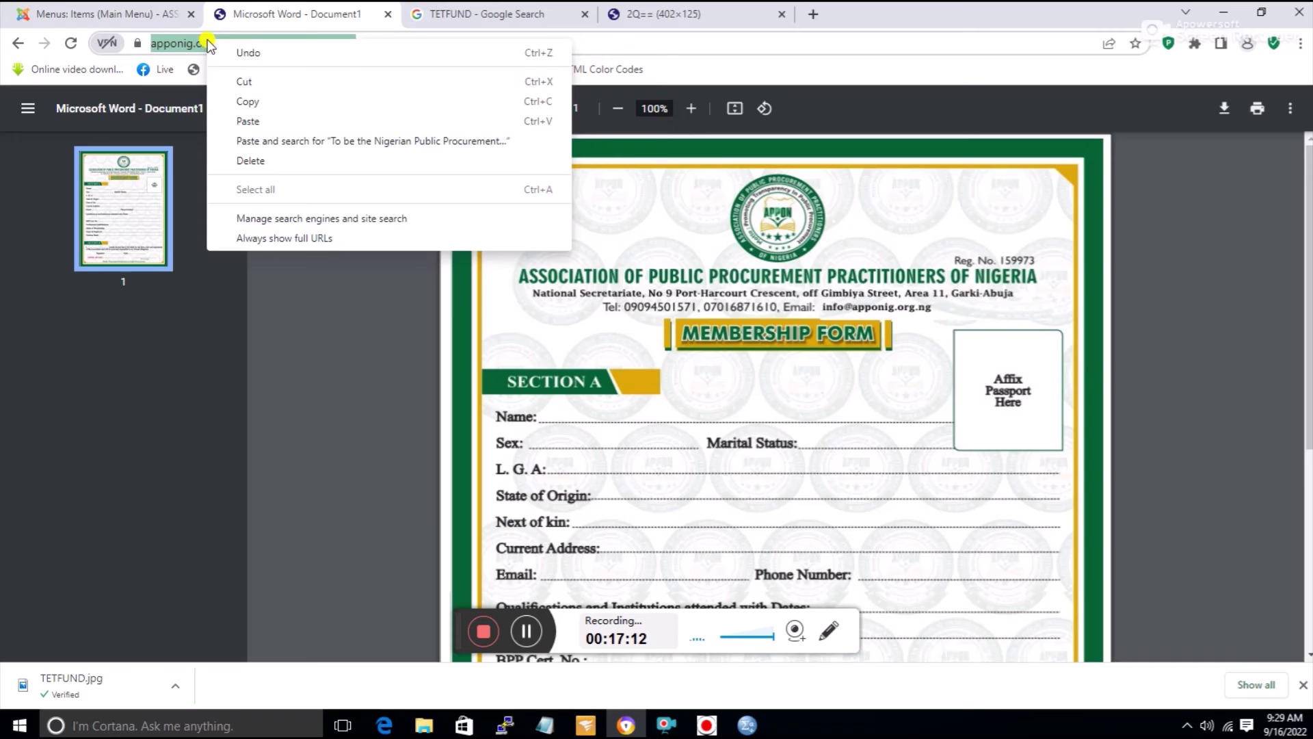
left_click(248, 98)
Step: Return to the Strategic Partners page and the admin Main Menu items list
left_click(132, 14)
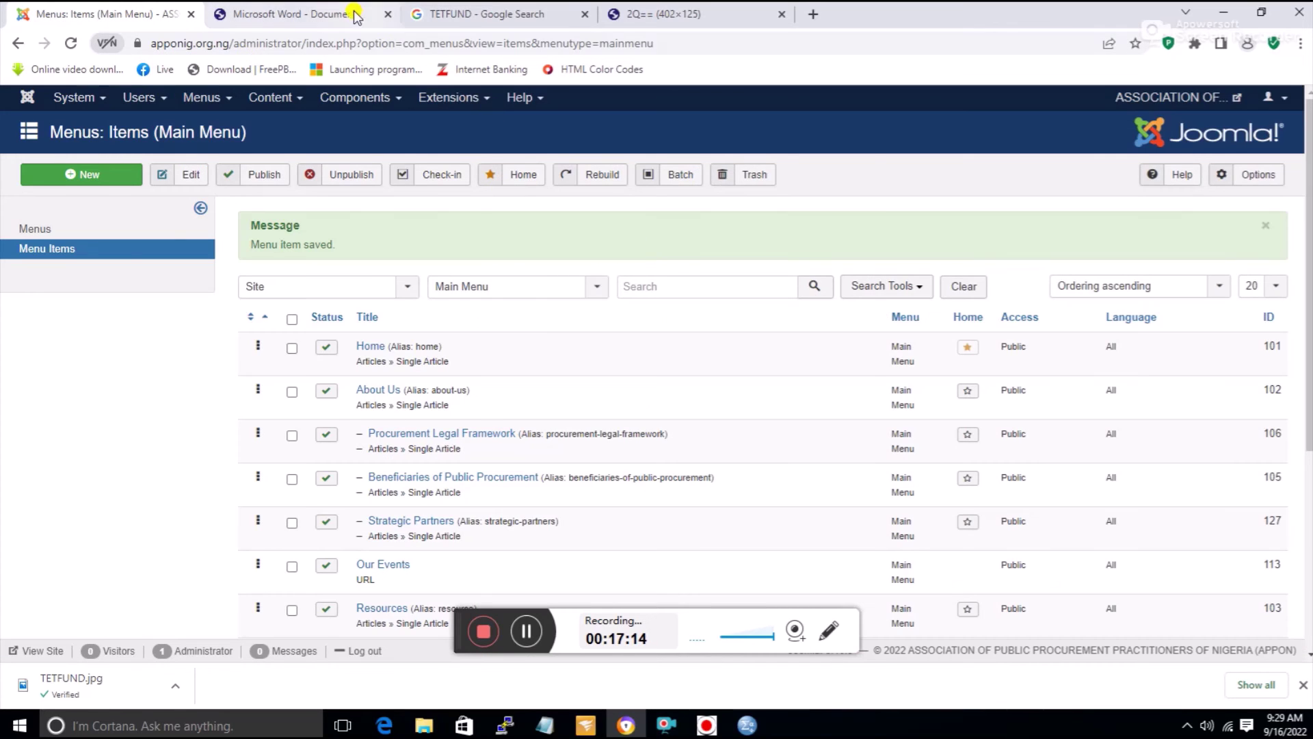
left_click(291, 13)
left_click(16, 44)
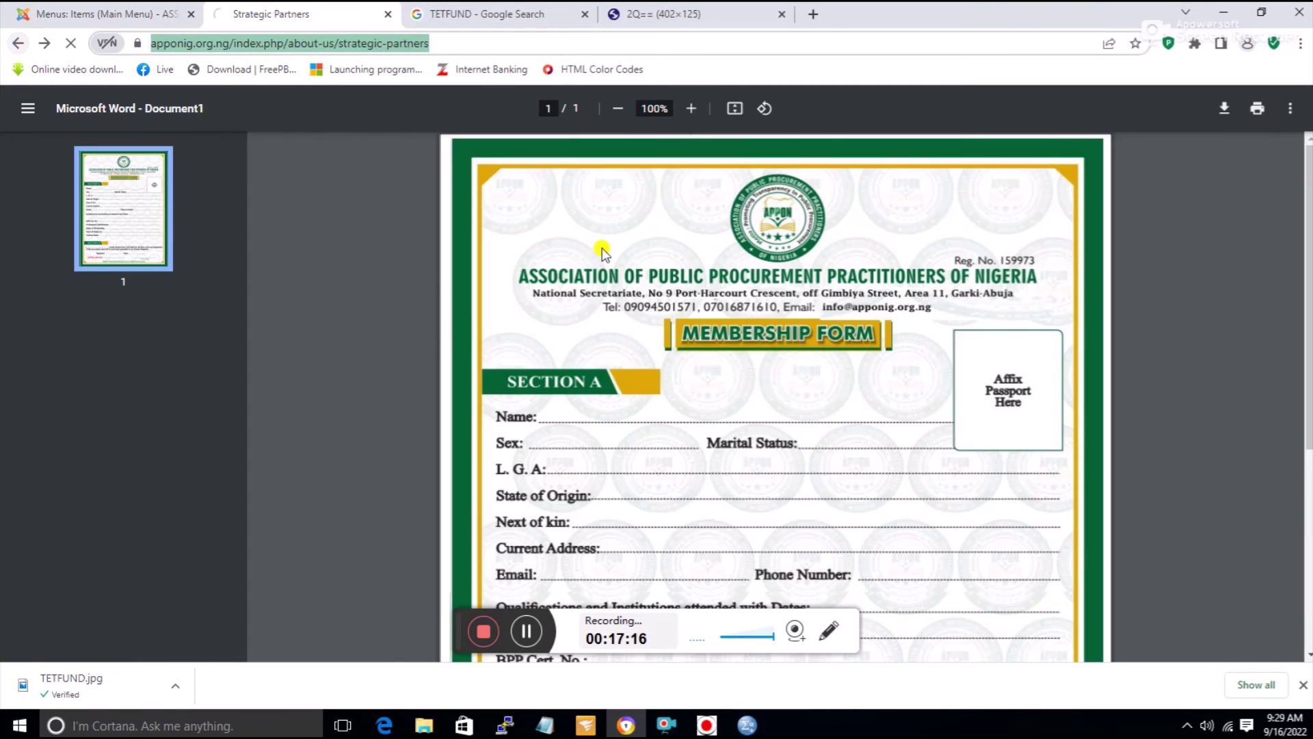
mouse_move(382, 242)
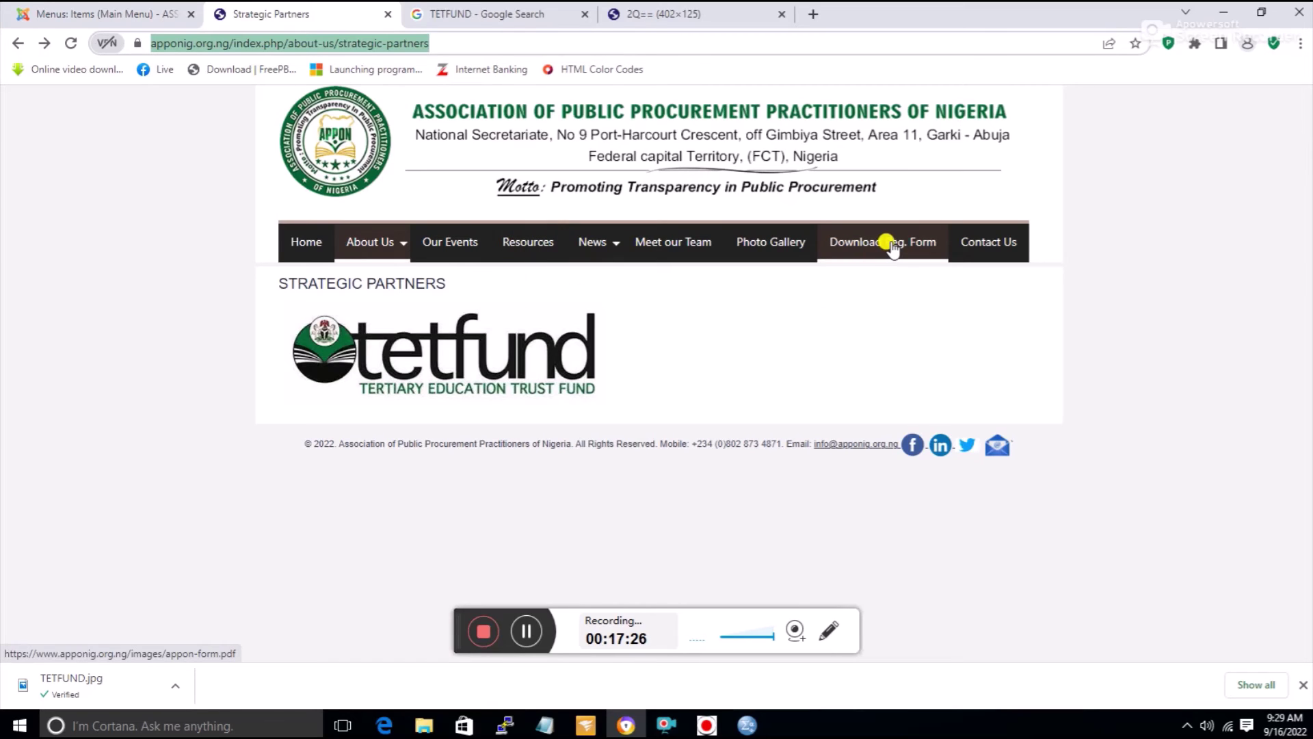
left_click(96, 14)
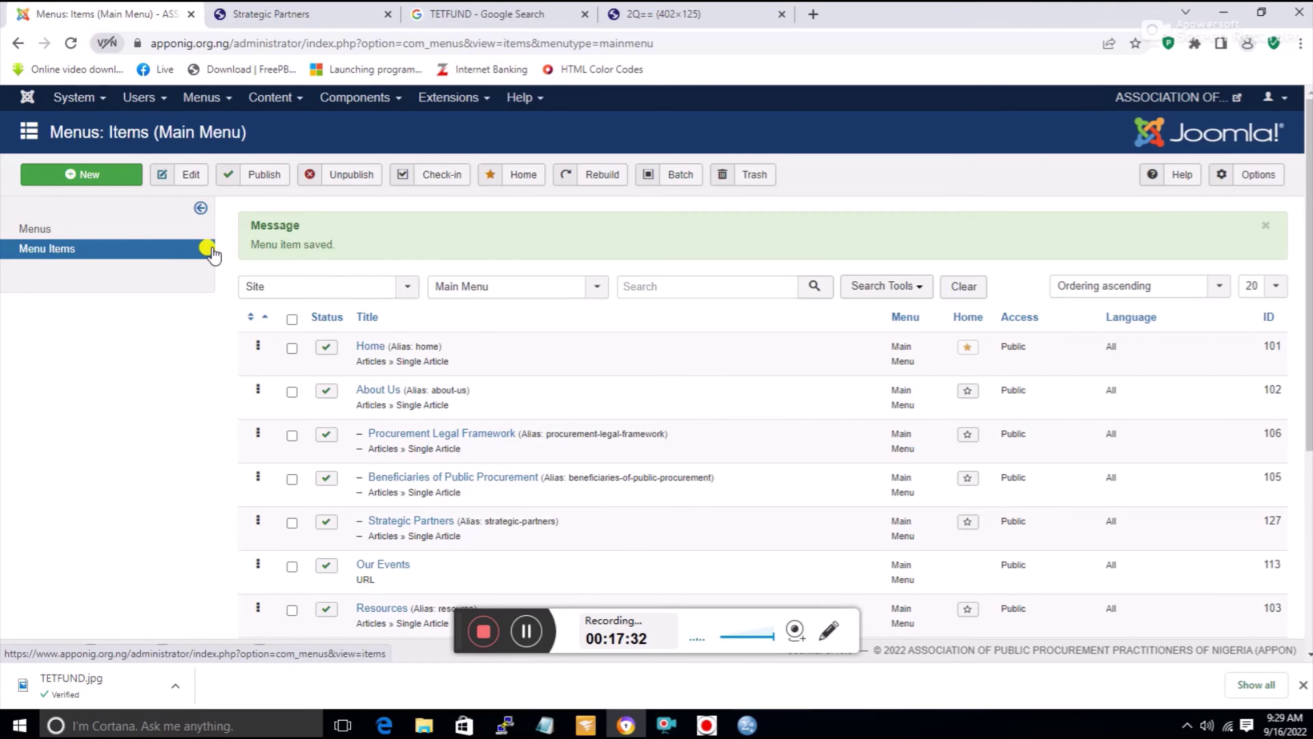
Step: Start a new Main Menu item, title it 'APPON Registration Form', and open the item type choices
left_click(96, 171)
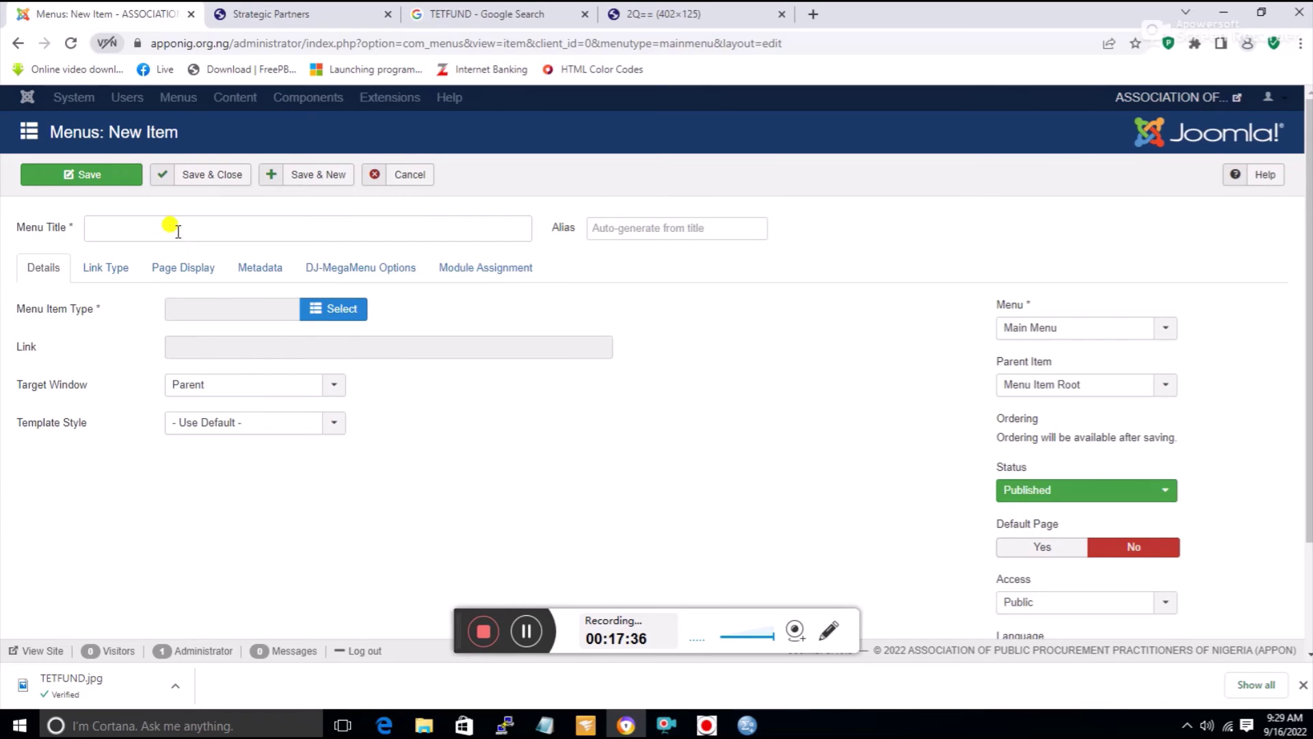
left_click(177, 231)
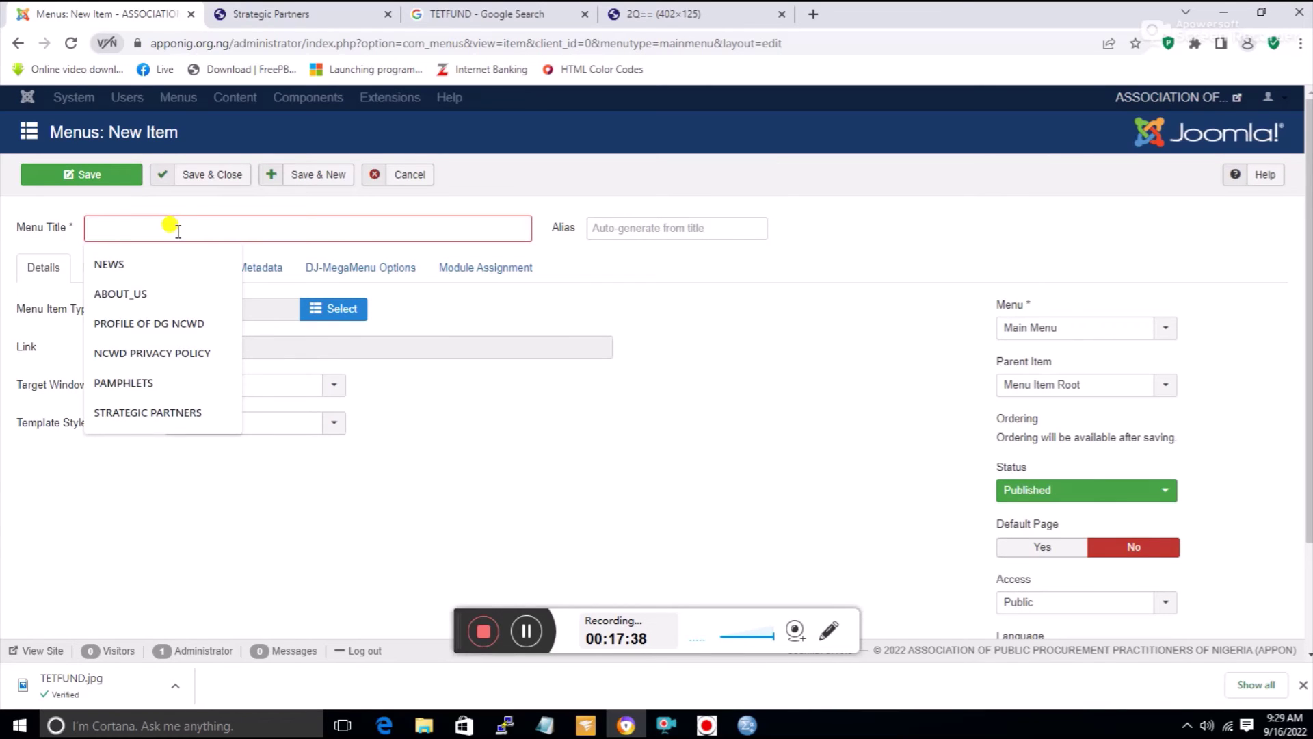
type("APPON")
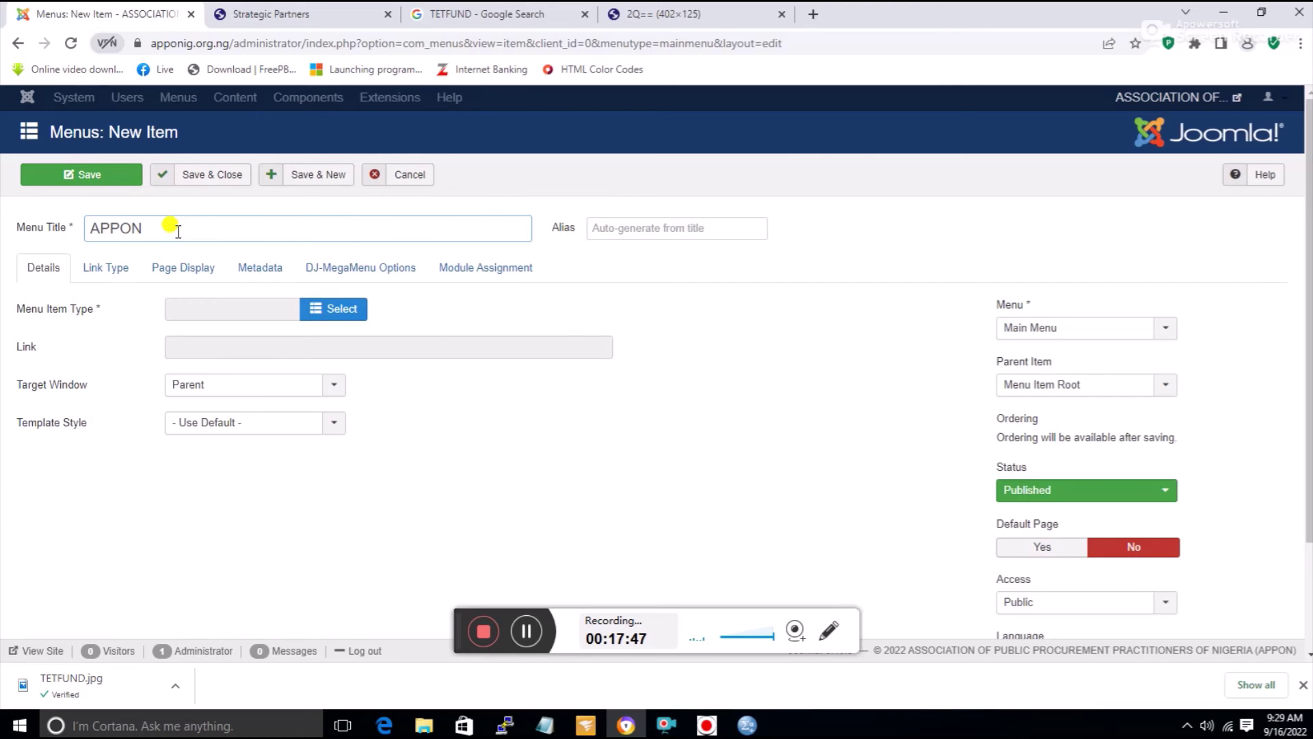
key("BackSpace")
type("PP")
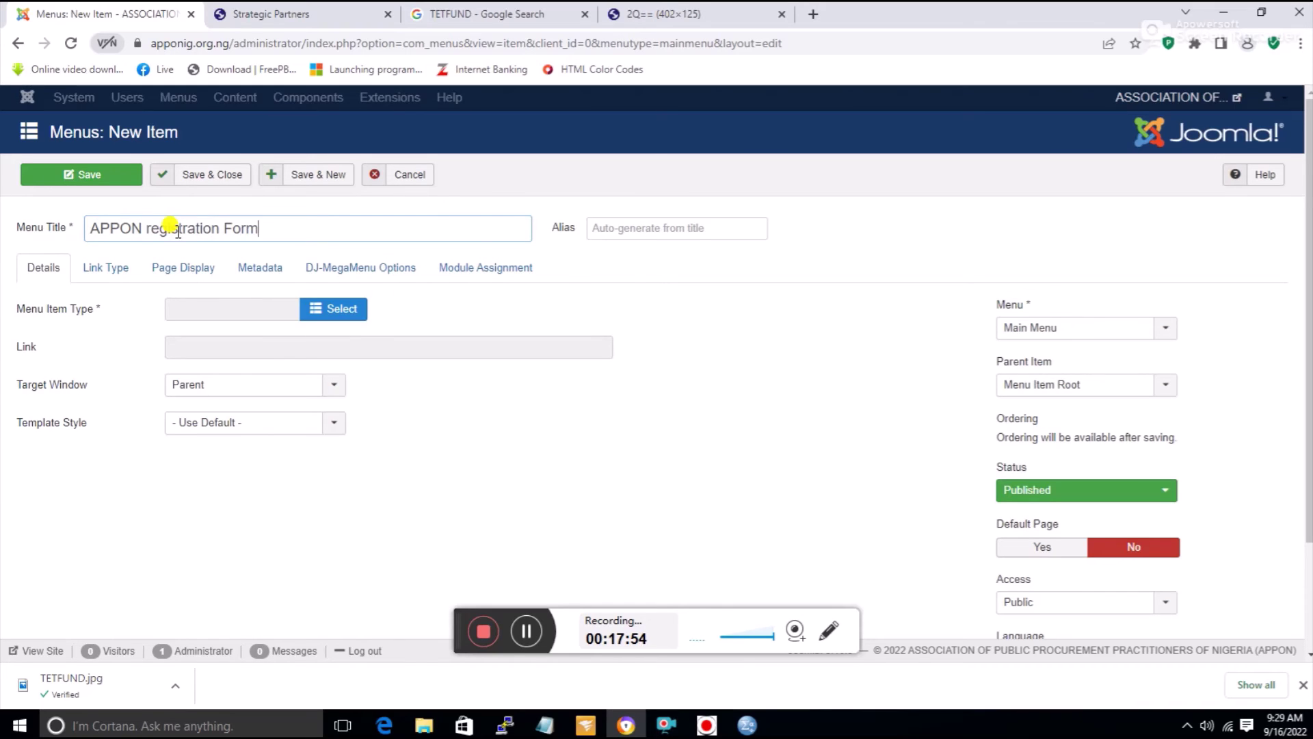
left_click(152, 229)
key("BackSpace")
type("R")
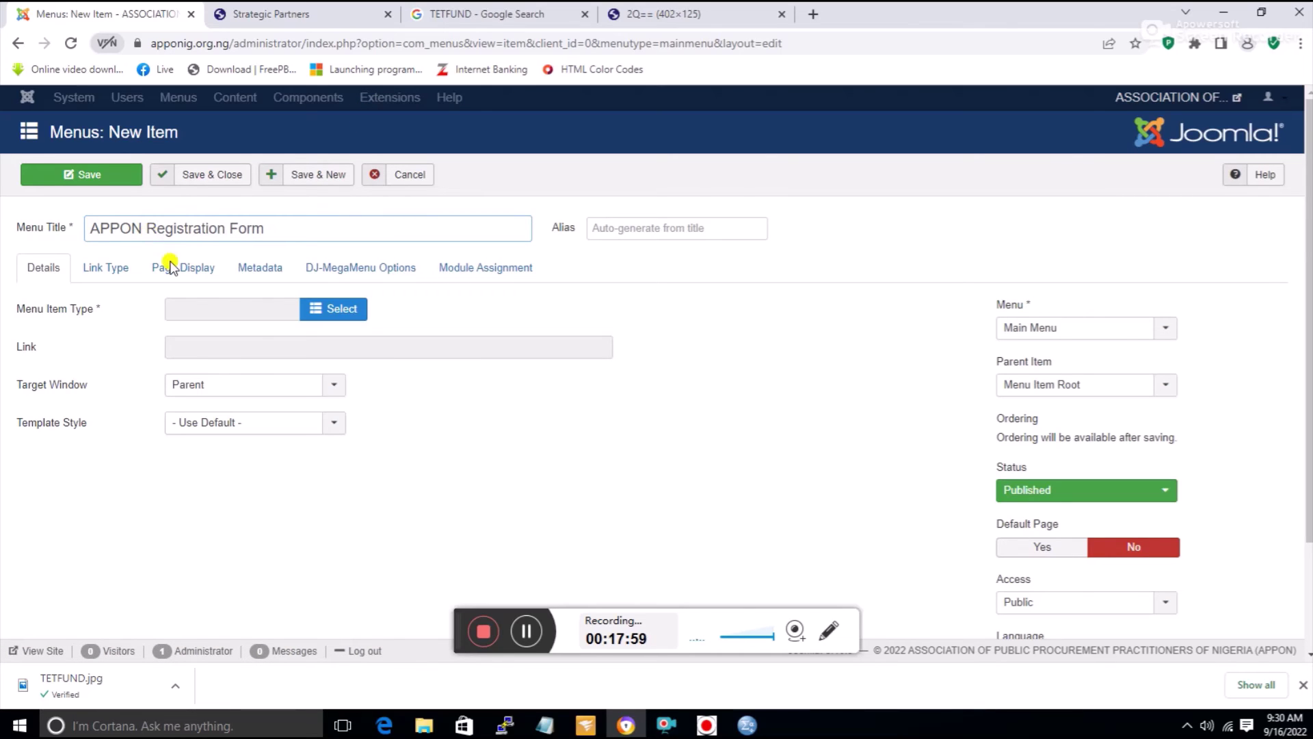
left_click(338, 312)
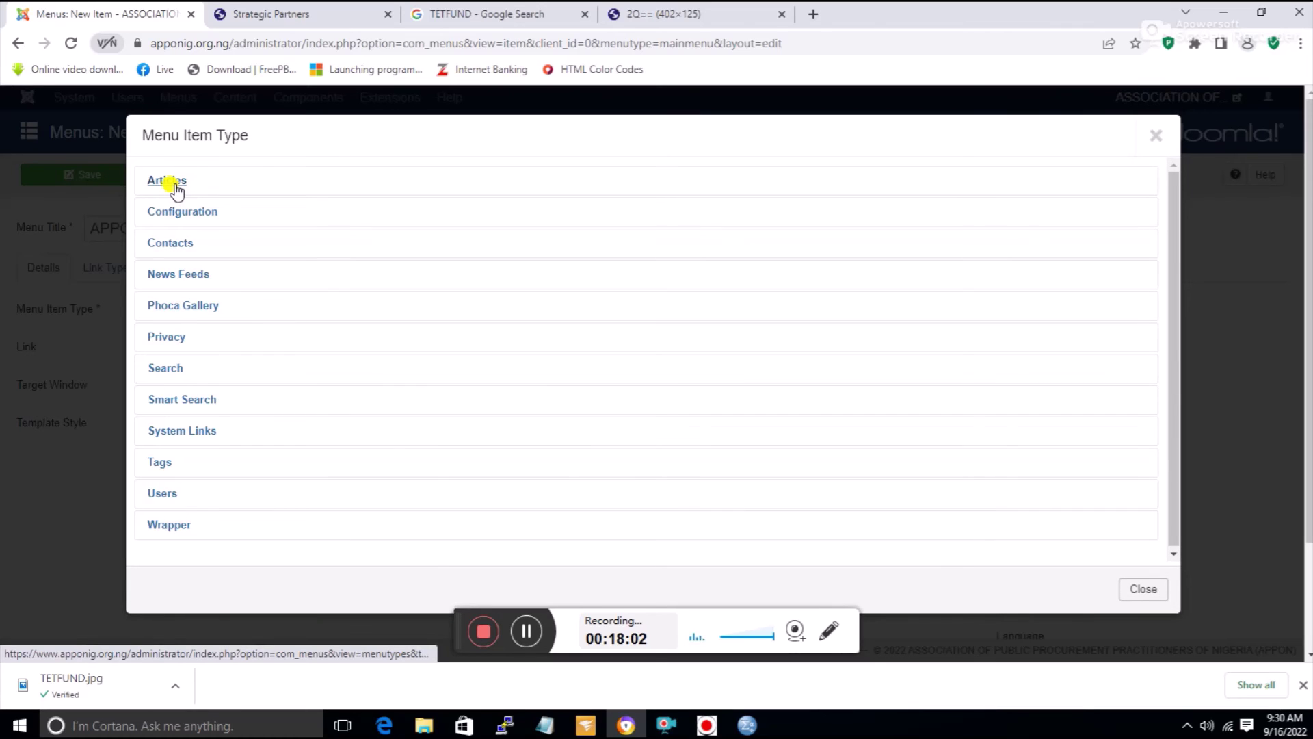
Step: Make the item a System Links URL linking to the pasted appon-form.pdf address
left_click(196, 440)
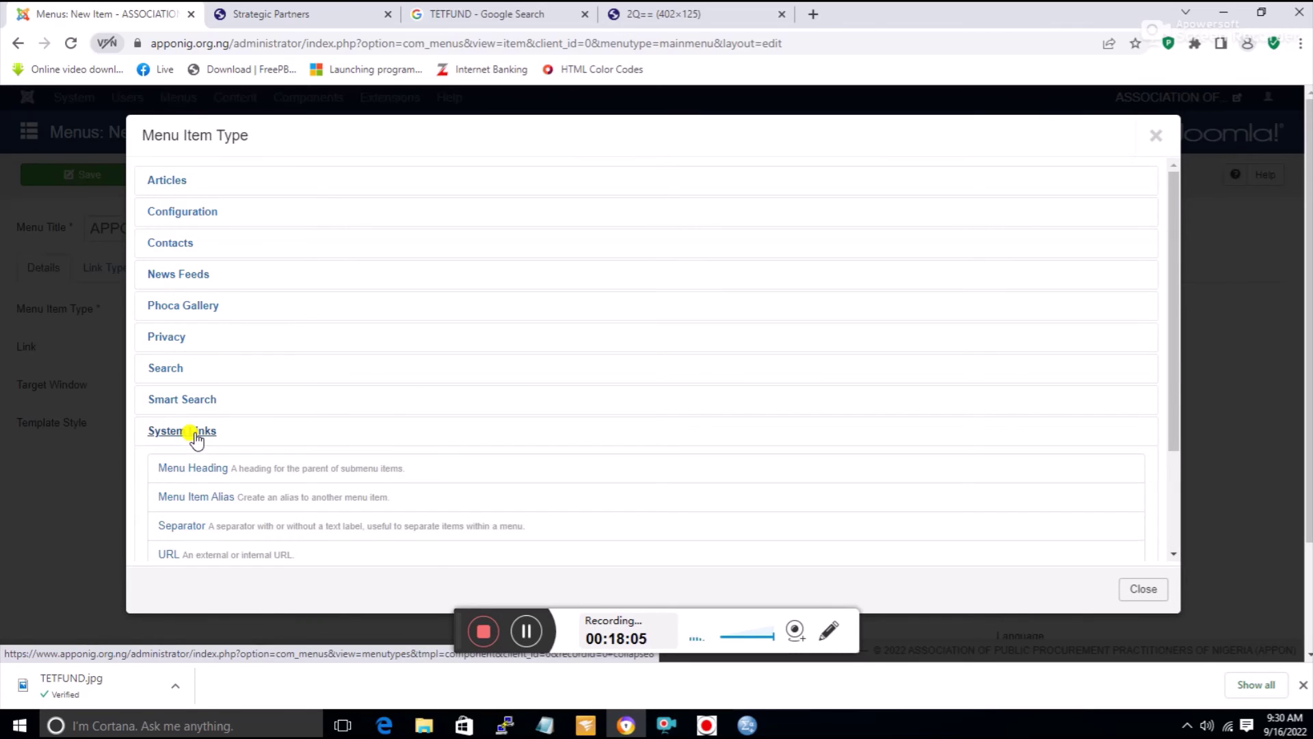
scroll(195, 435, "down", 2)
left_click(169, 409)
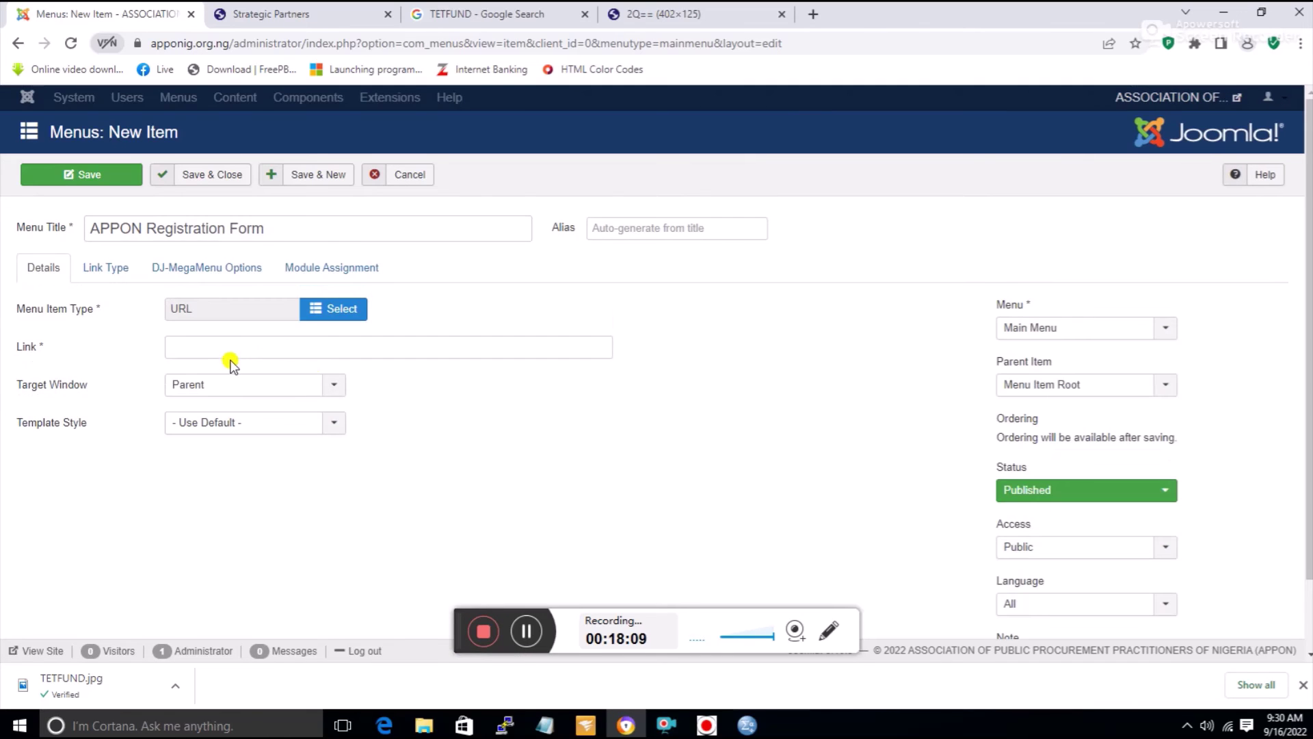
right_click(202, 348)
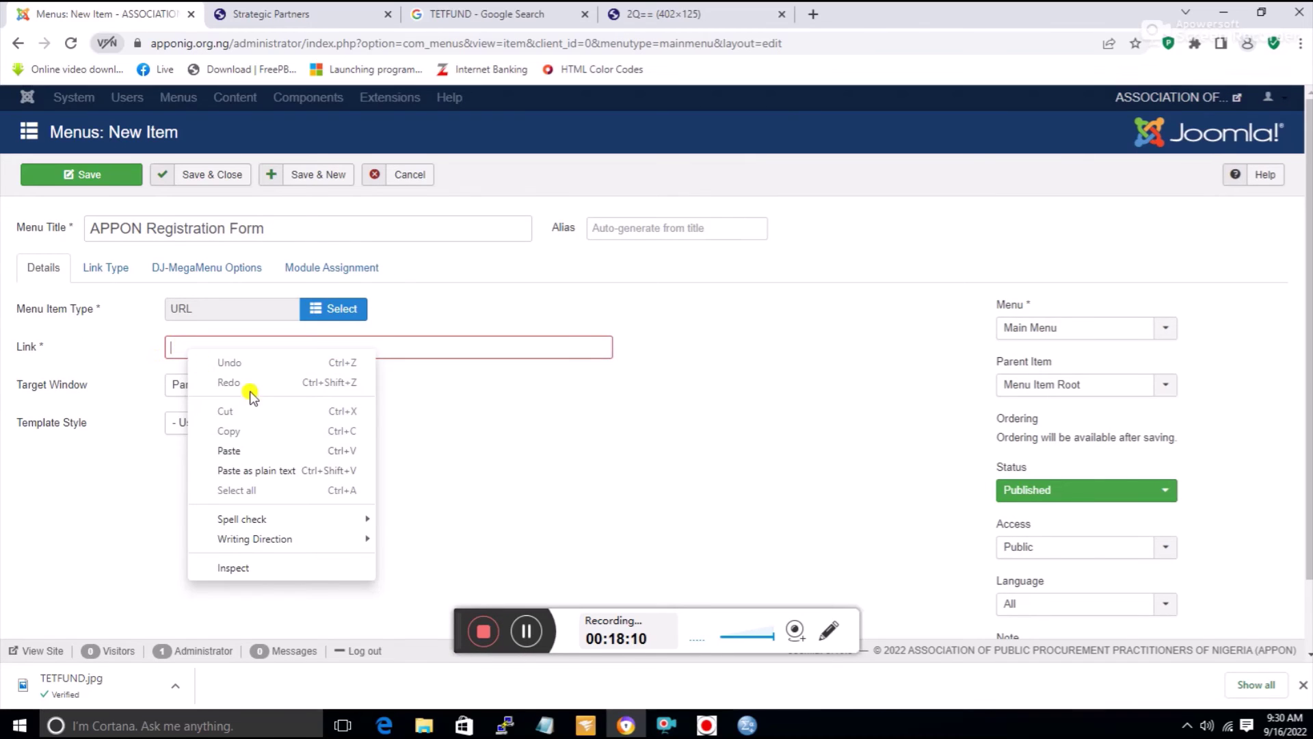
left_click(251, 449)
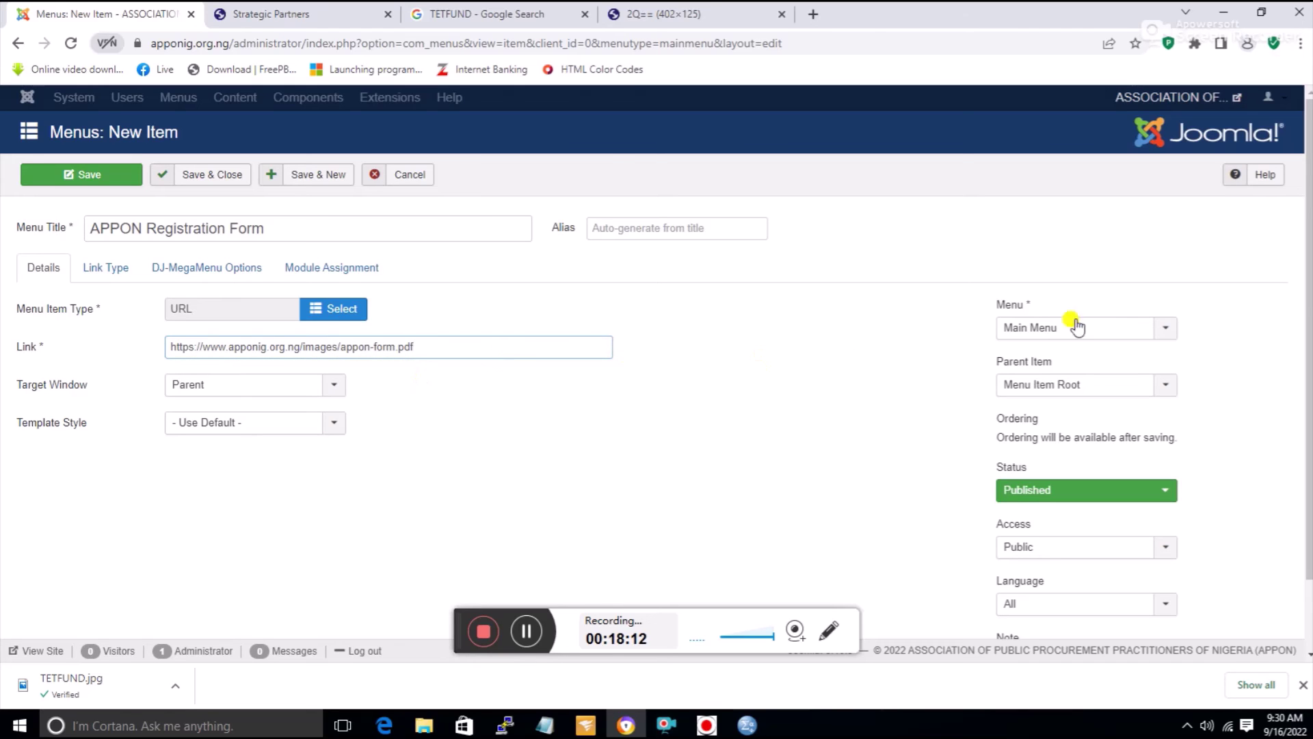
Step: Set the parent item to Resources and save and close the menu item
left_click(1158, 383)
left_click(1101, 600)
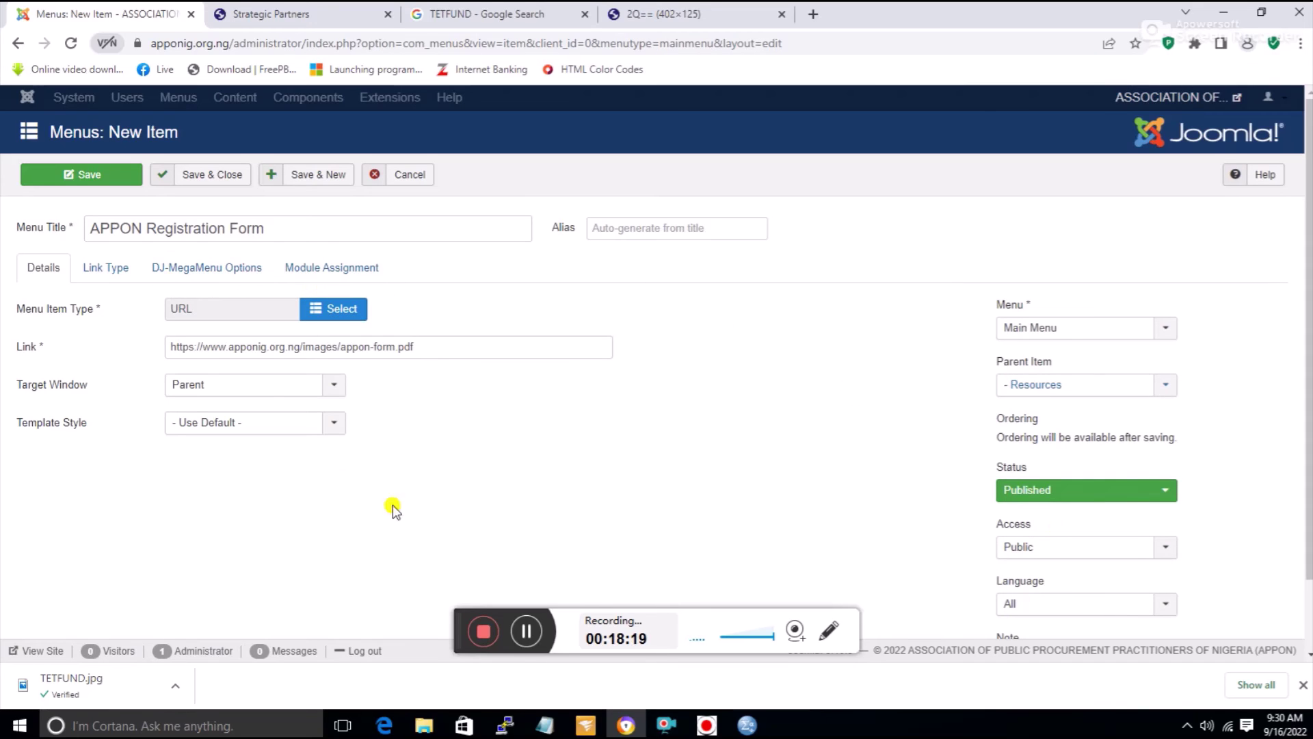
left_click(219, 176)
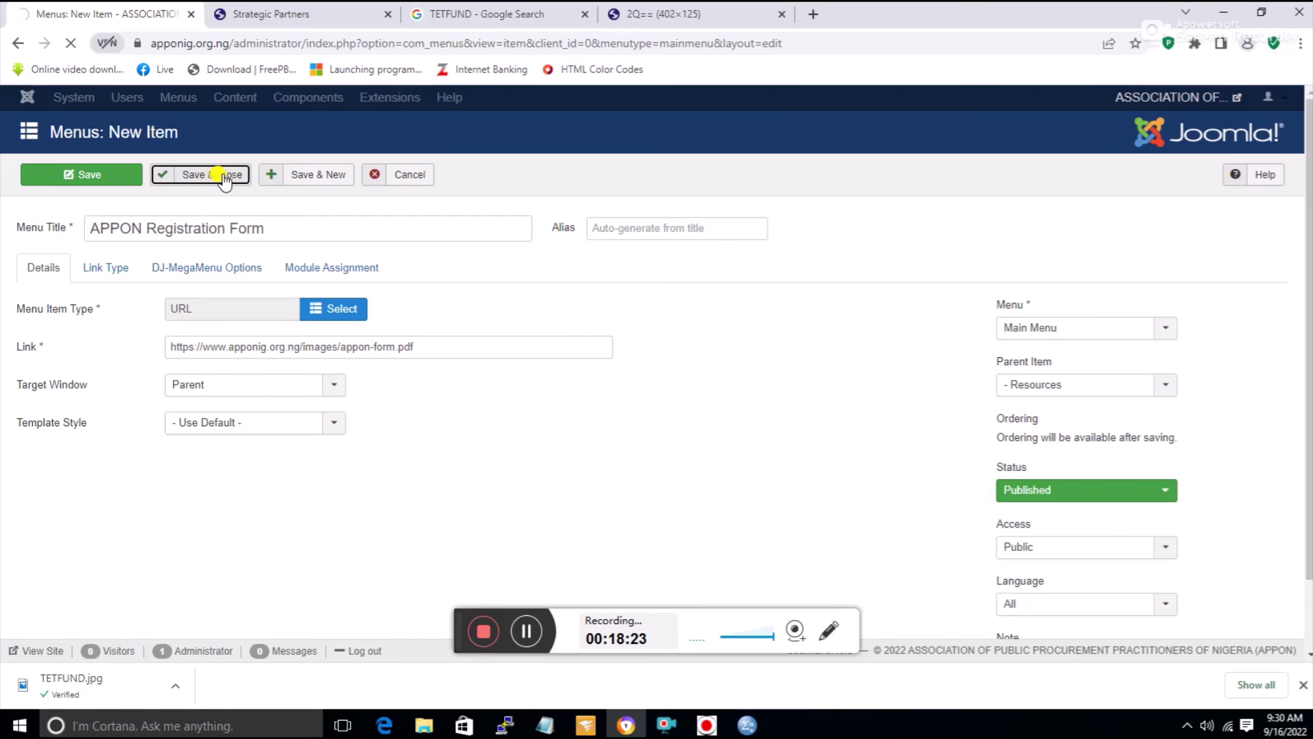
Step: Reload the public site and open APPON Registration Form under Resources
left_click(314, 19)
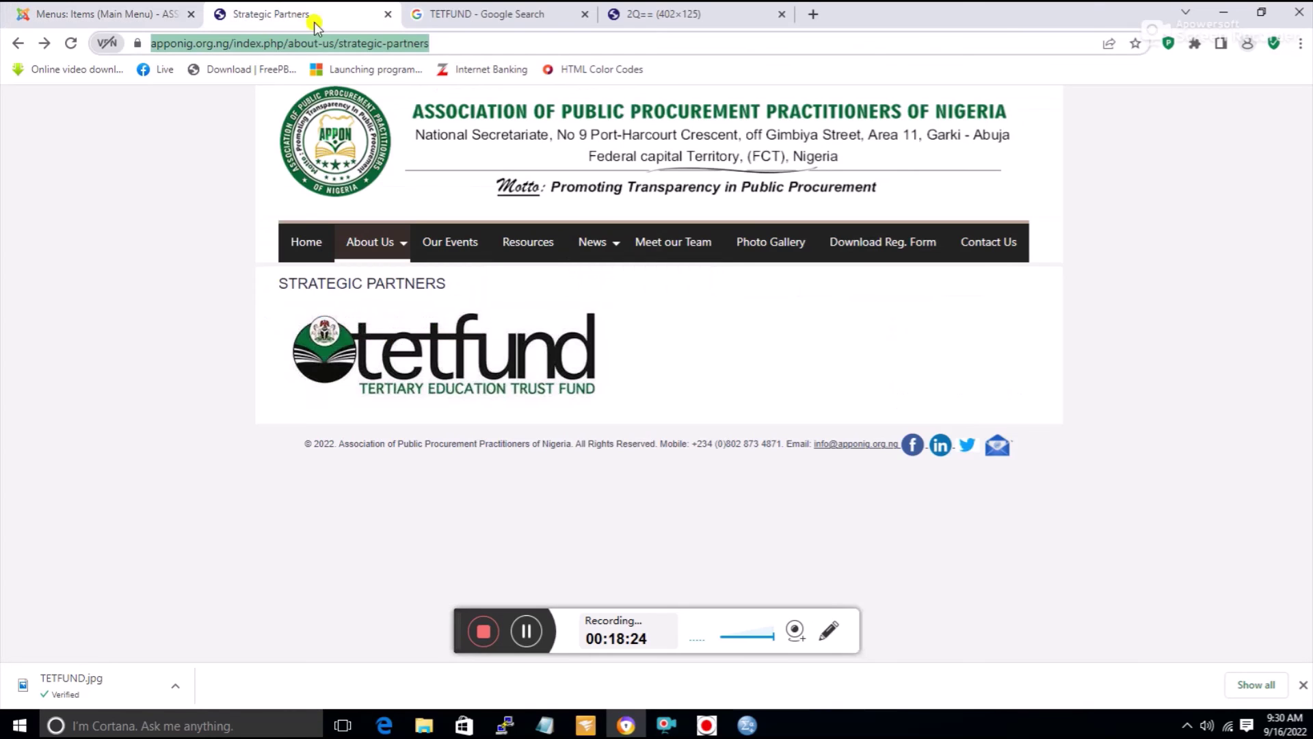
left_click(70, 43)
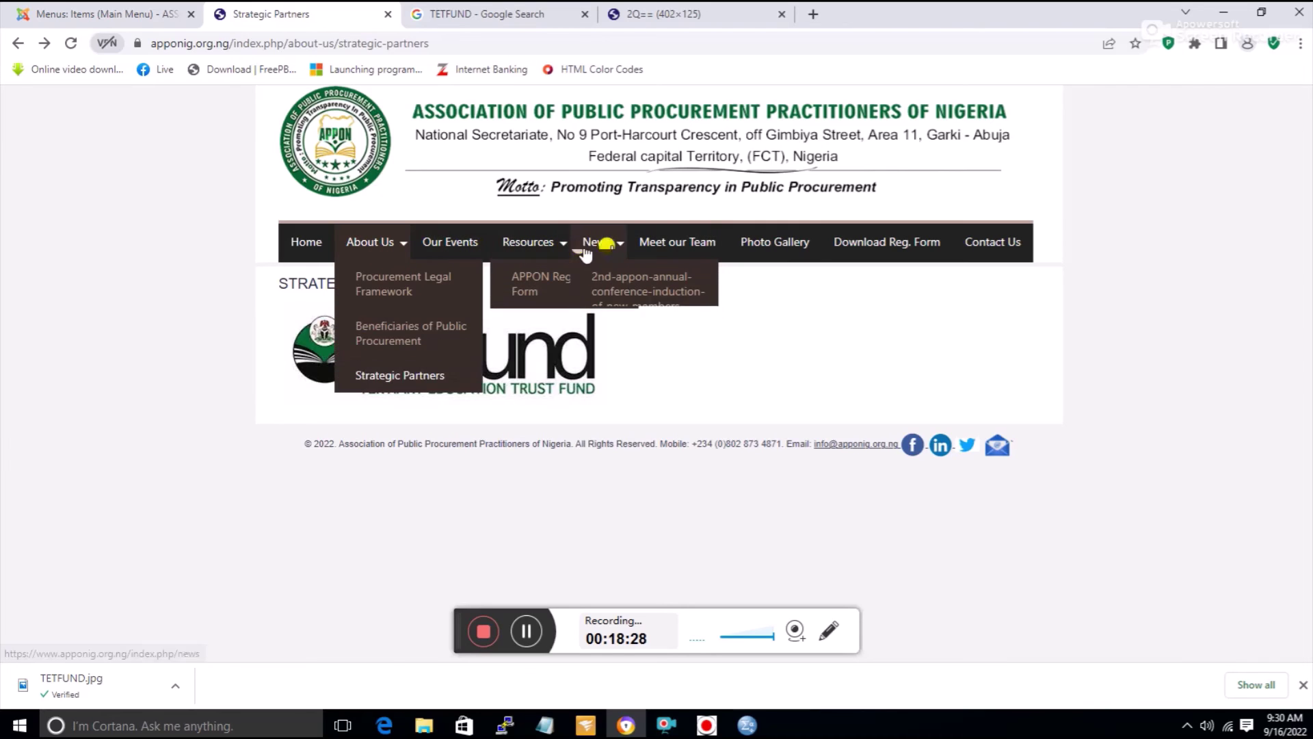
mouse_move(536, 251)
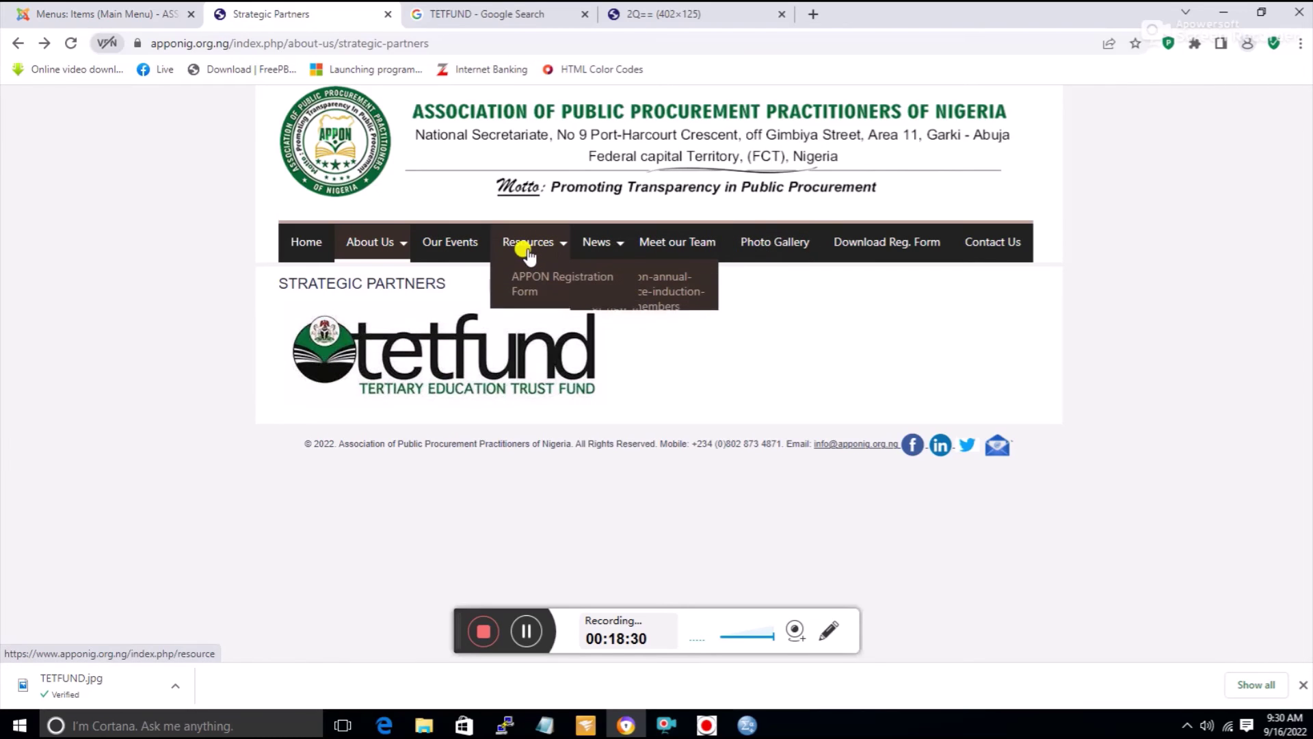
left_click(553, 287)
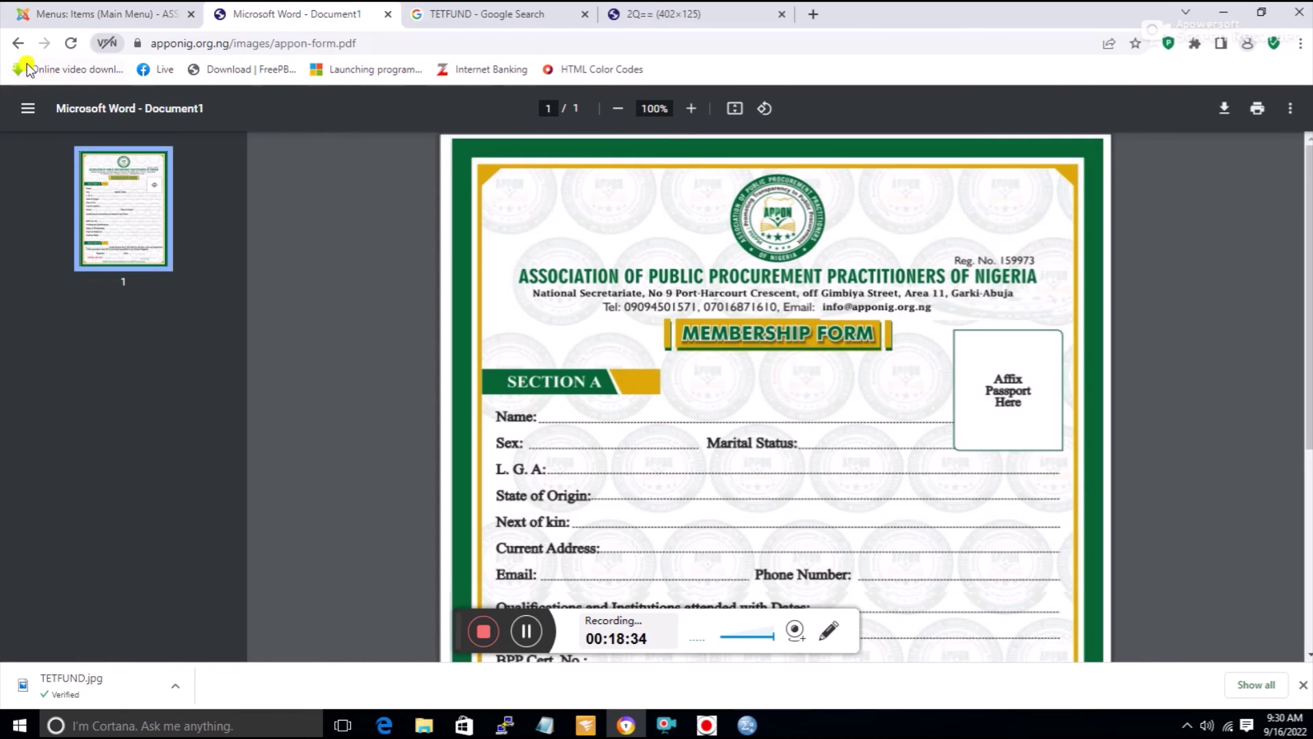
Step: Go back from the form and open Content > Media in the admin
left_click(18, 43)
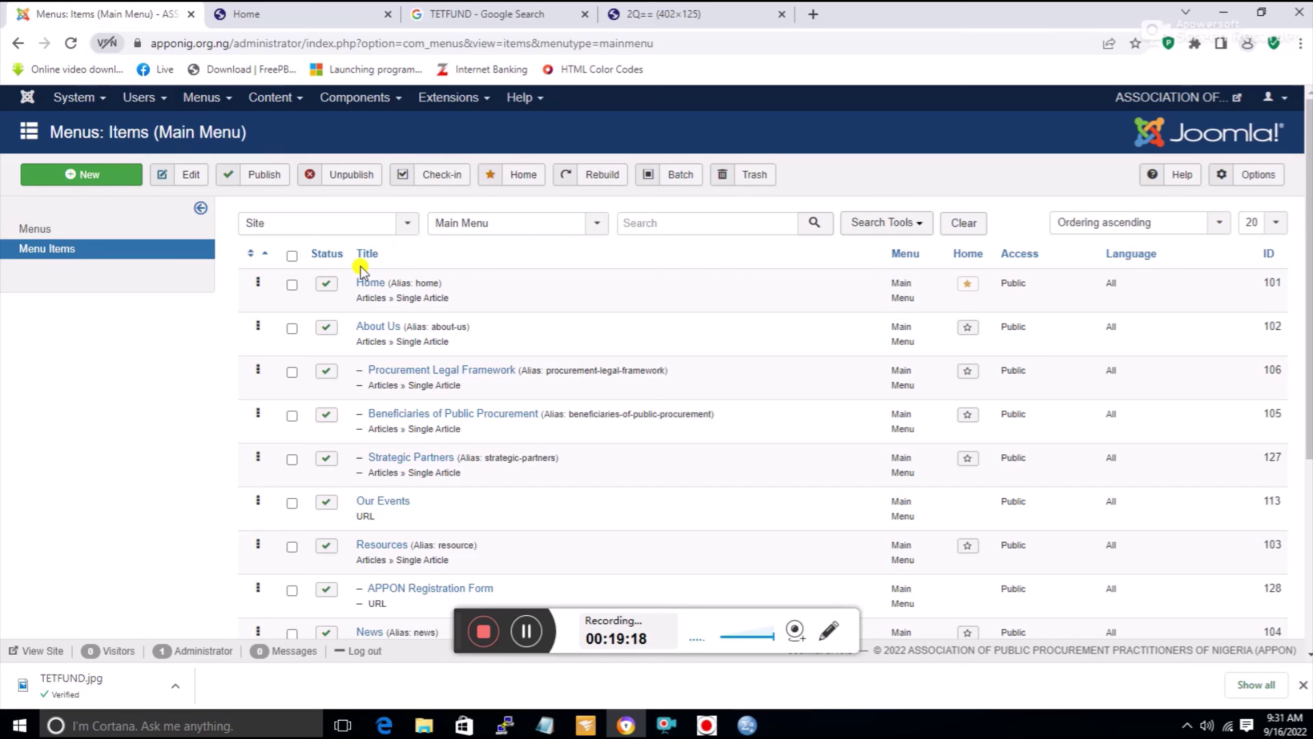
left_click(286, 101)
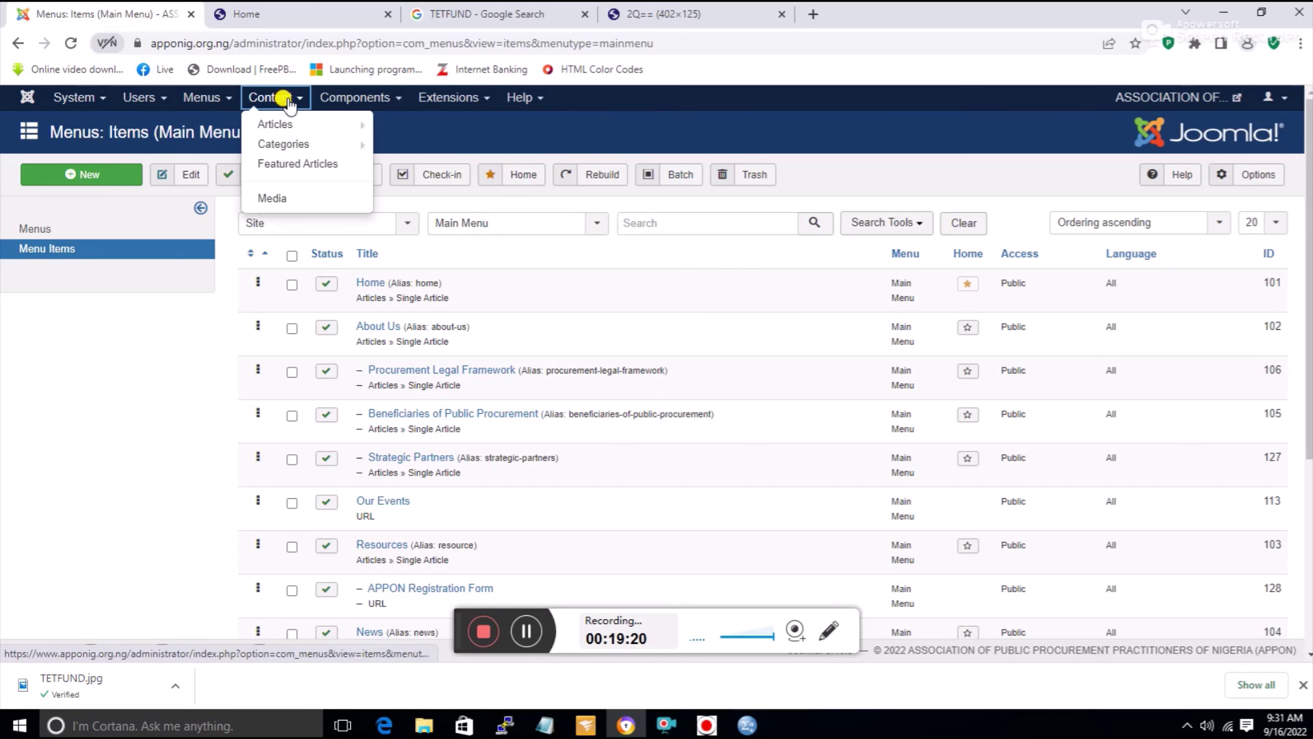
left_click(287, 200)
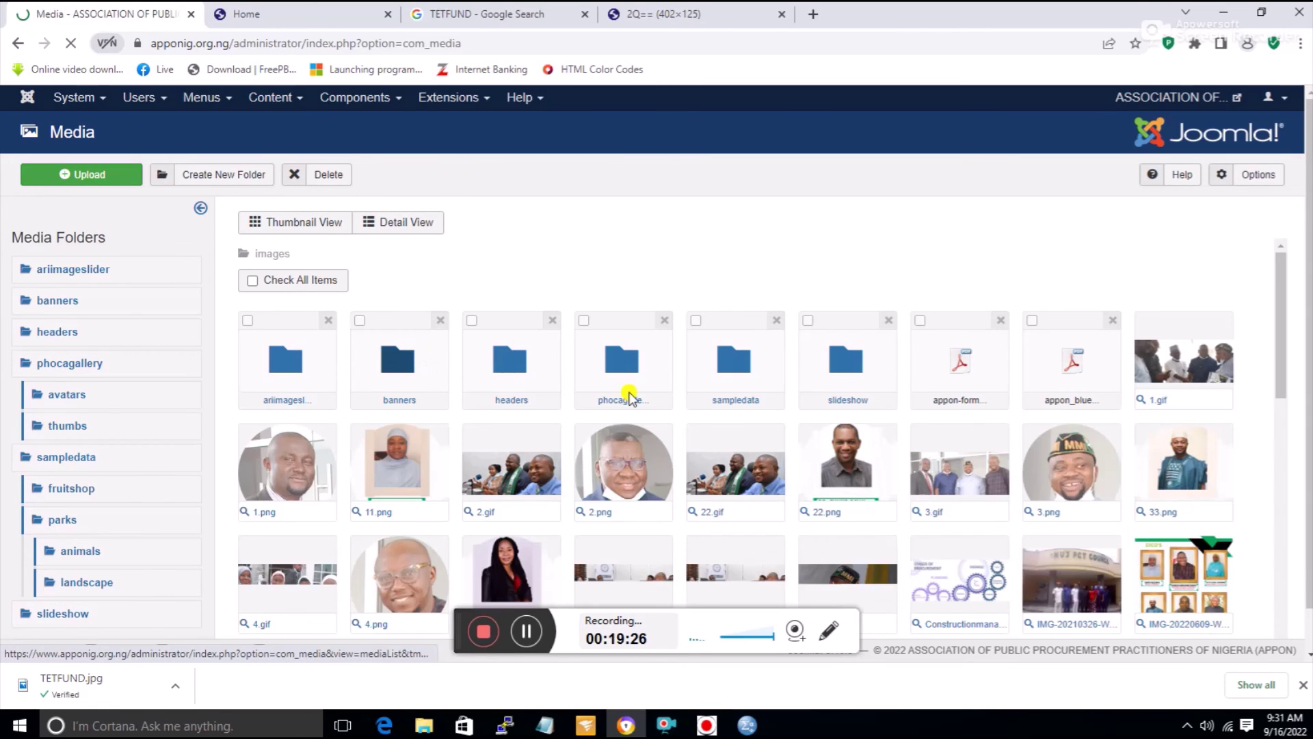
Step: Show the images folder upload form and dismiss the file picker with no file chosen
scroll(625, 390, "down", 2)
scroll(691, 395, "up", 1)
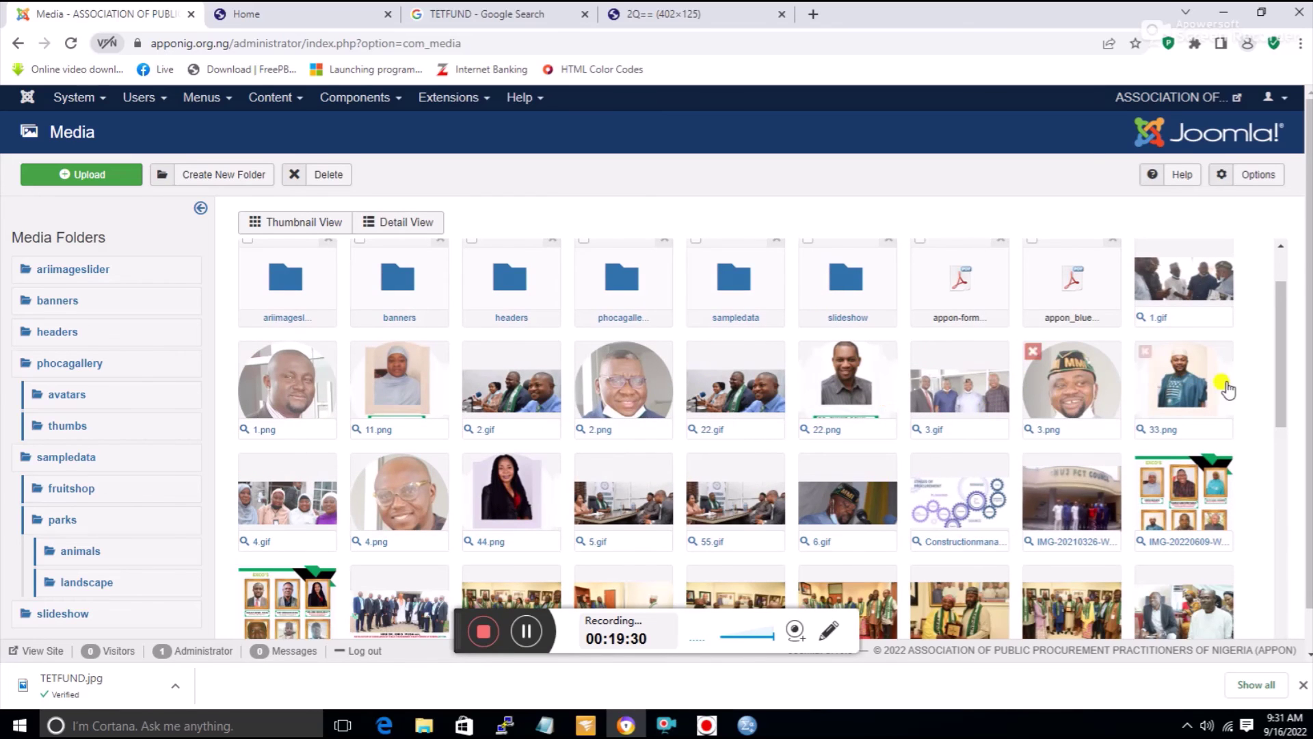
scroll(1166, 421, "up", 1)
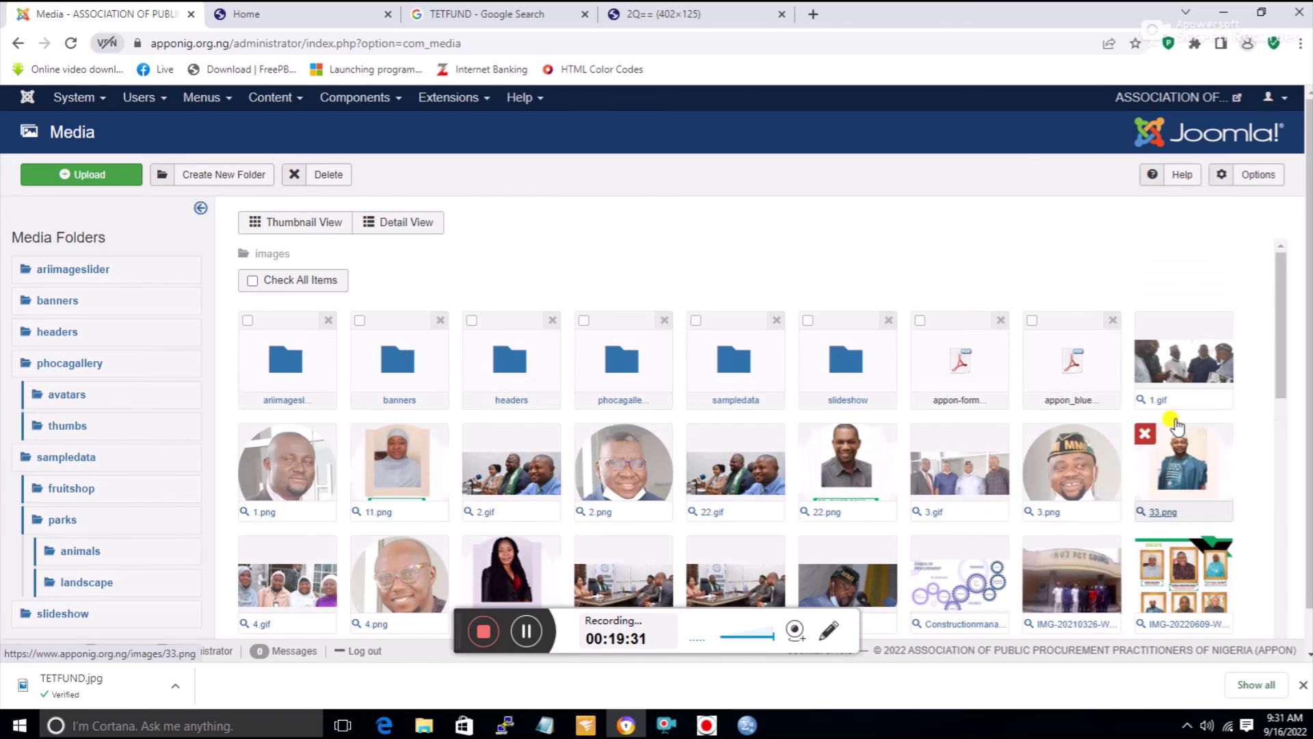
left_click(109, 174)
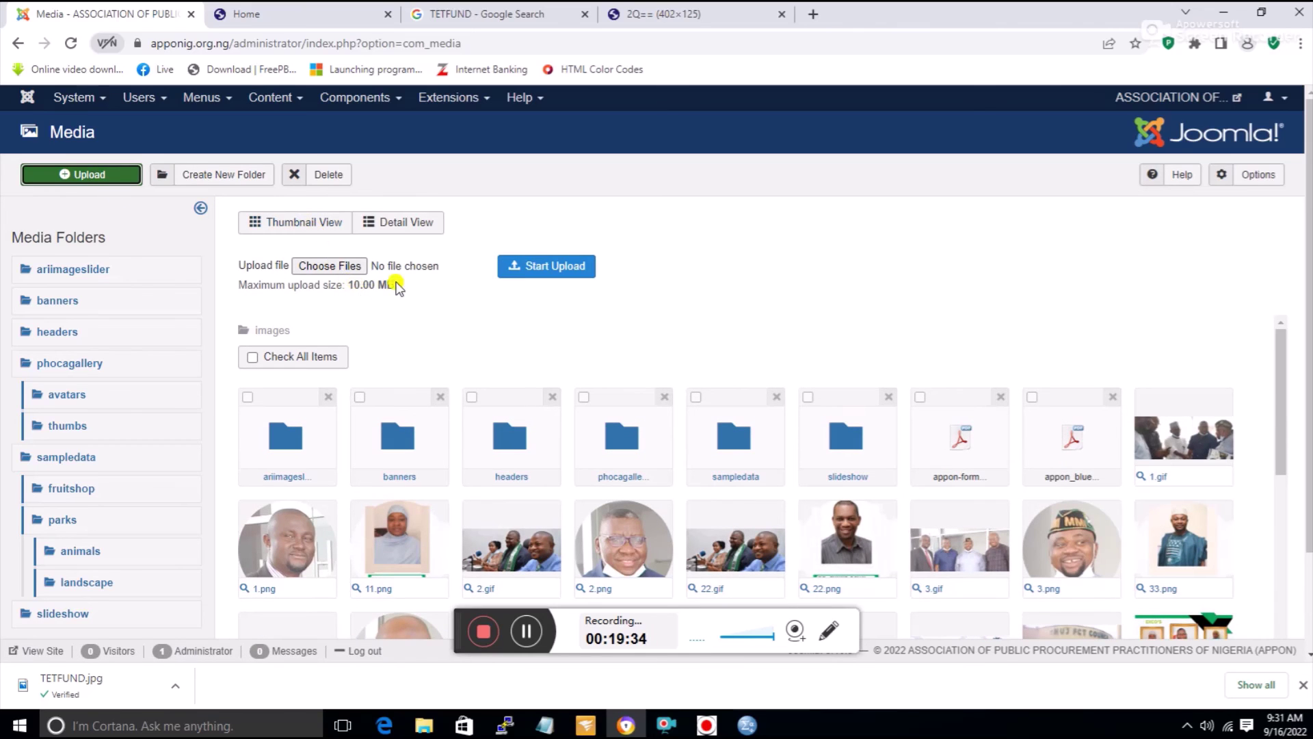
left_click(329, 265)
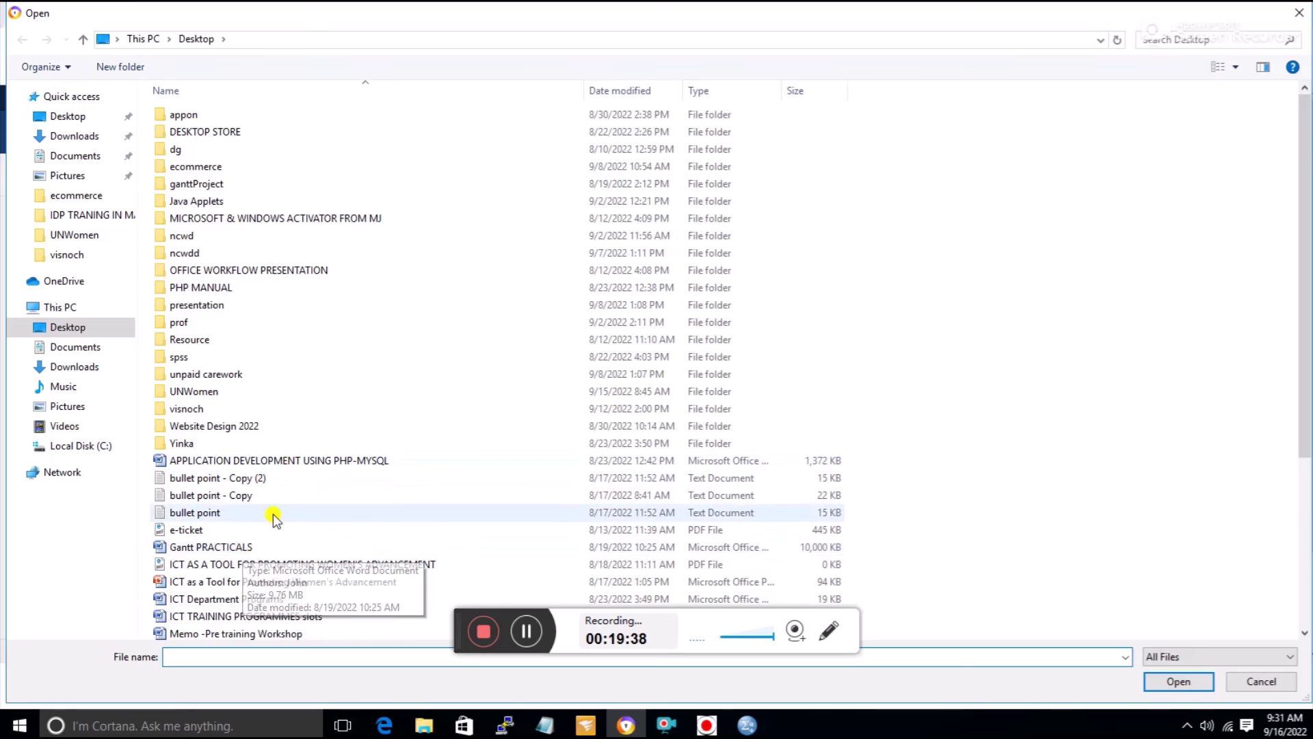
scroll(274, 516, "down", 2)
scroll(274, 517, "down", 3)
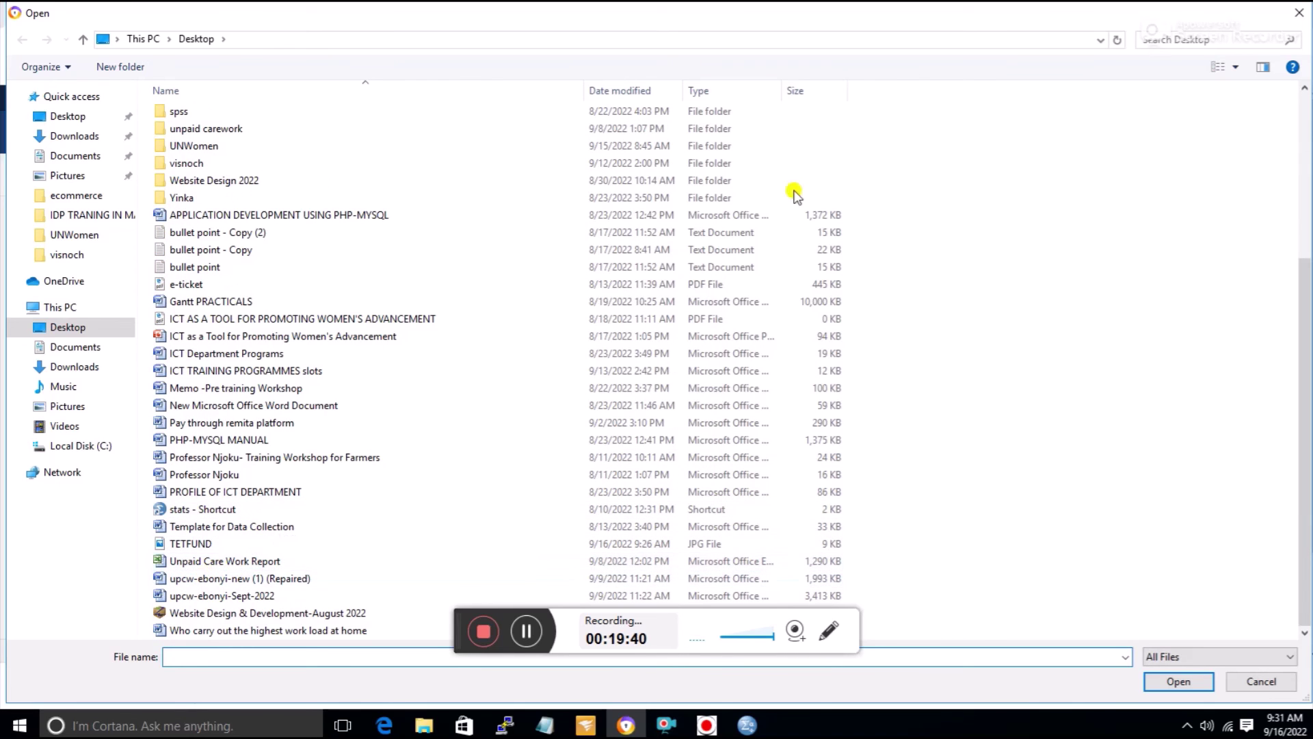
left_click(1299, 8)
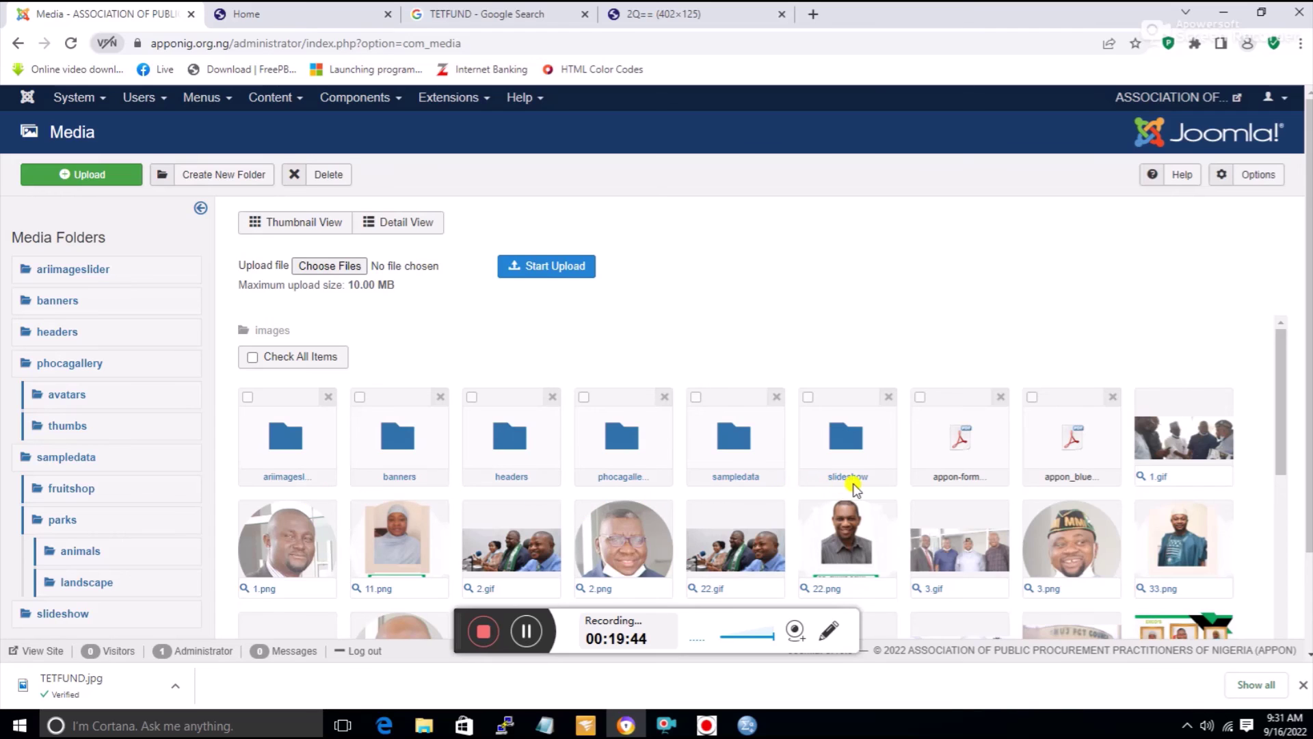
scroll(853, 487, "down", 2)
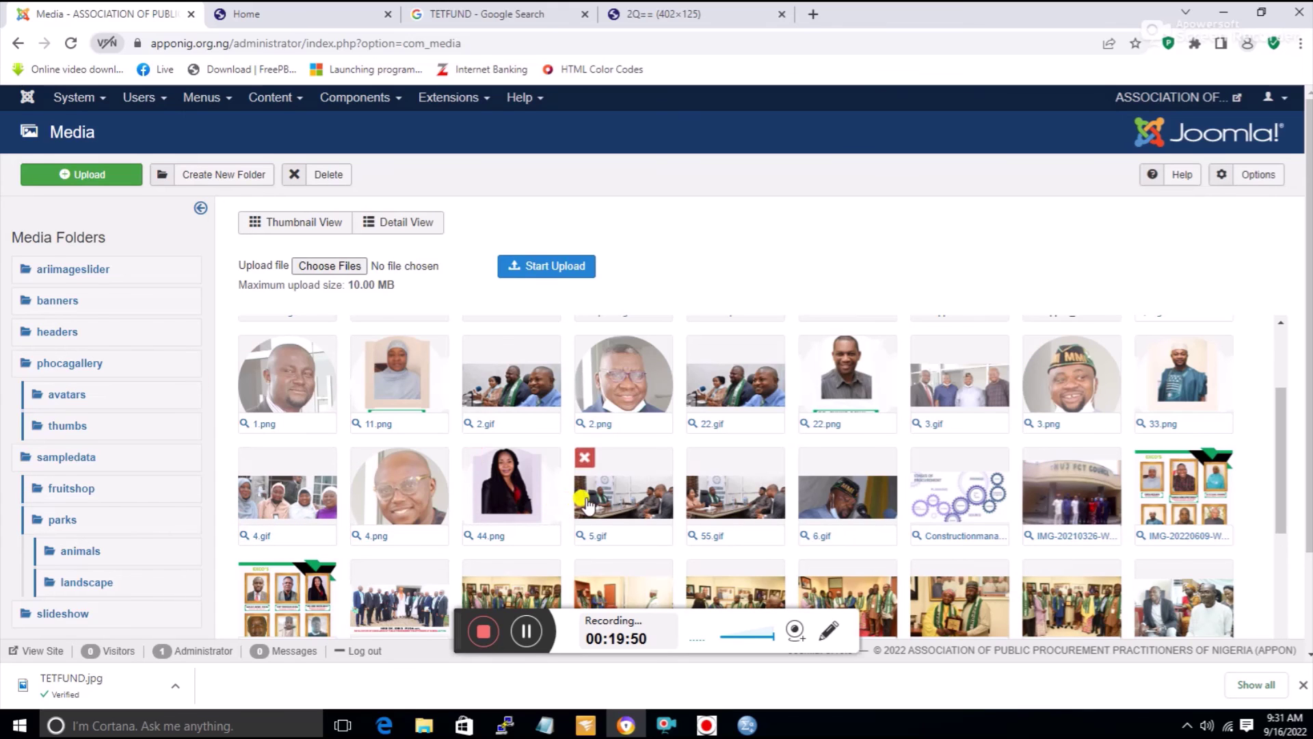
scroll(582, 503, "down", 3)
scroll(581, 502, "up", 3)
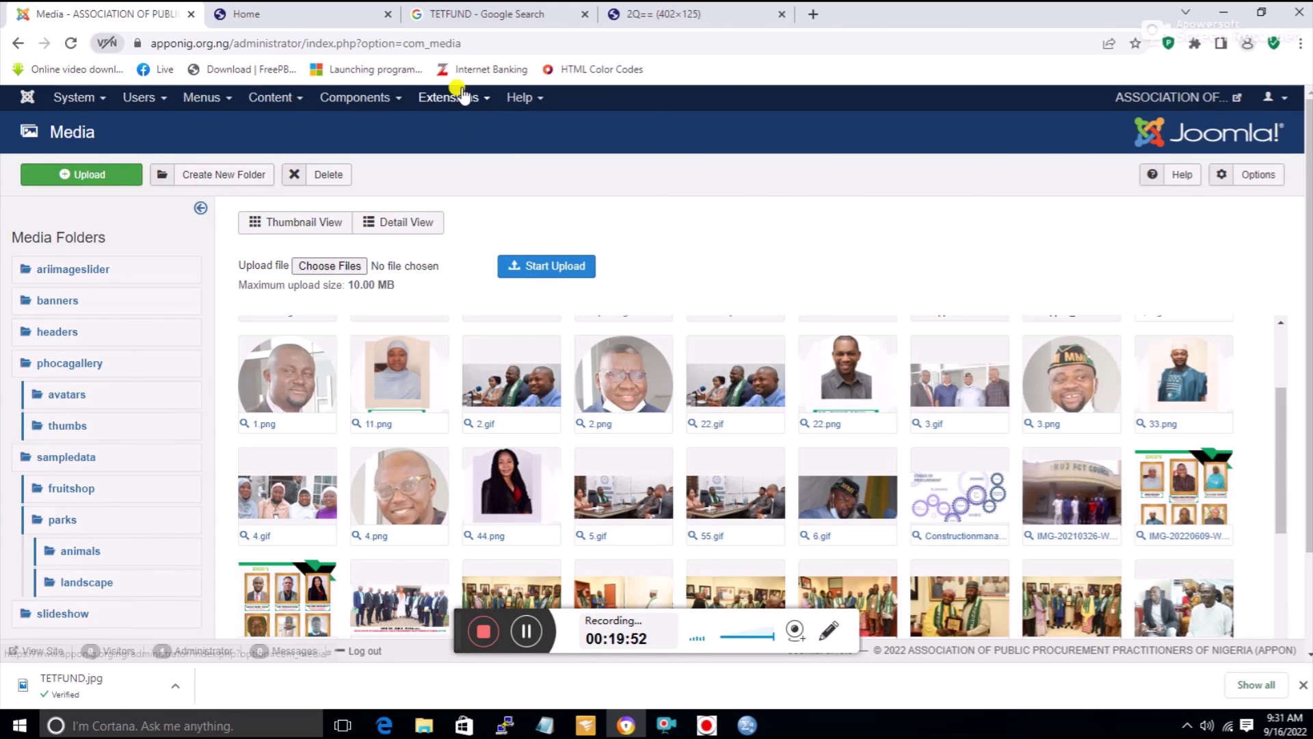
Step: Glance at the live homepage, then open Extensions > Modules in the admin
left_click(309, 18)
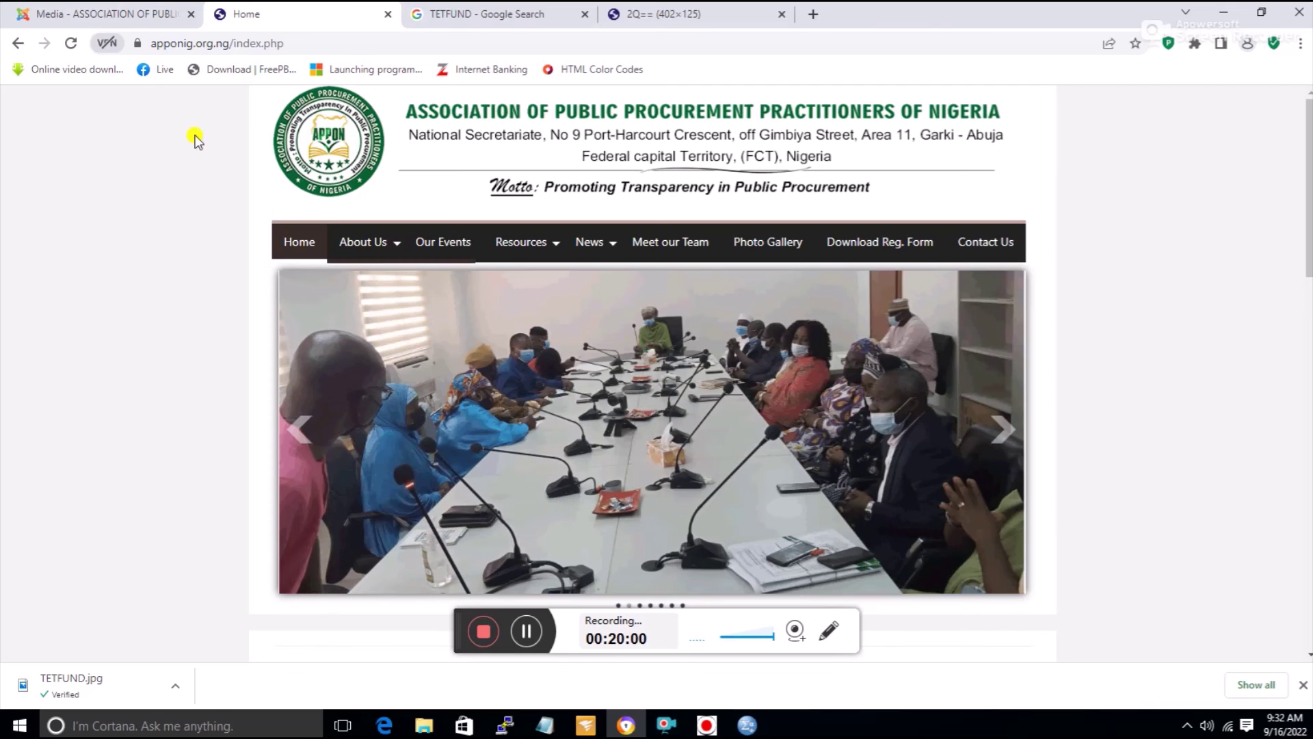
left_click(88, 14)
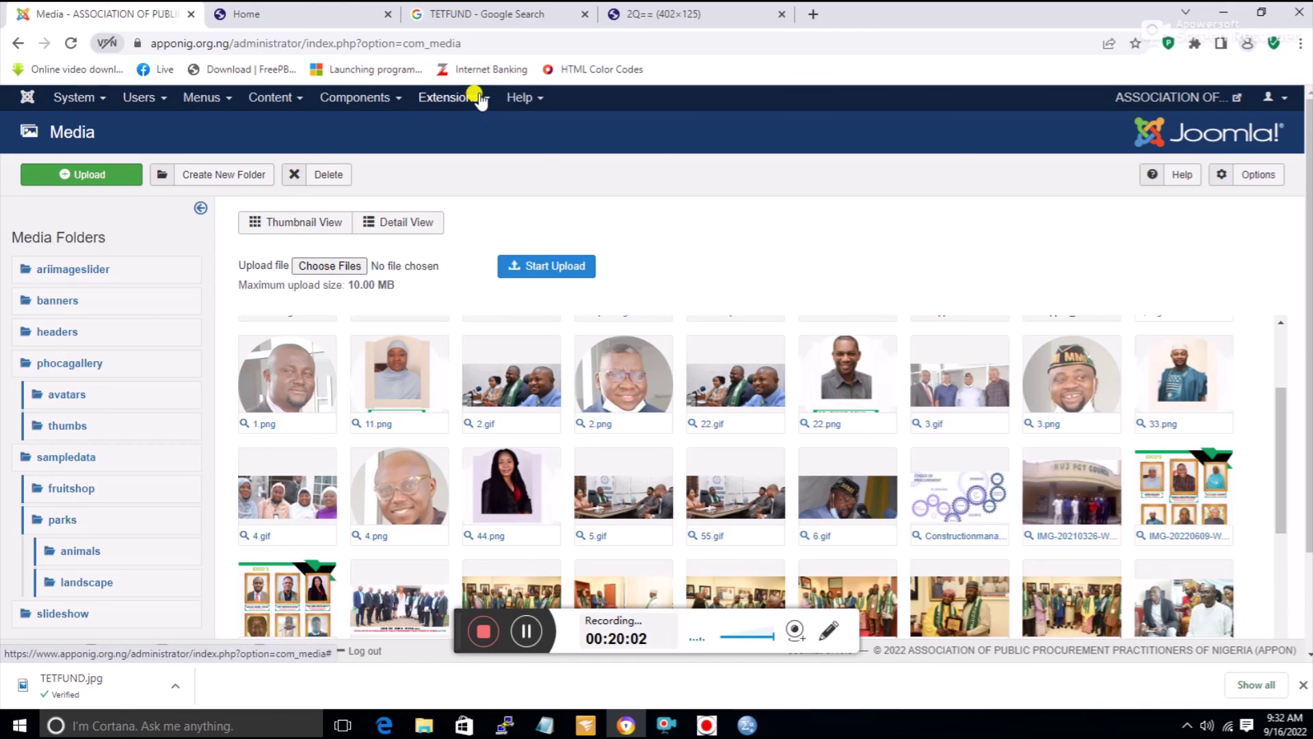
left_click(454, 97)
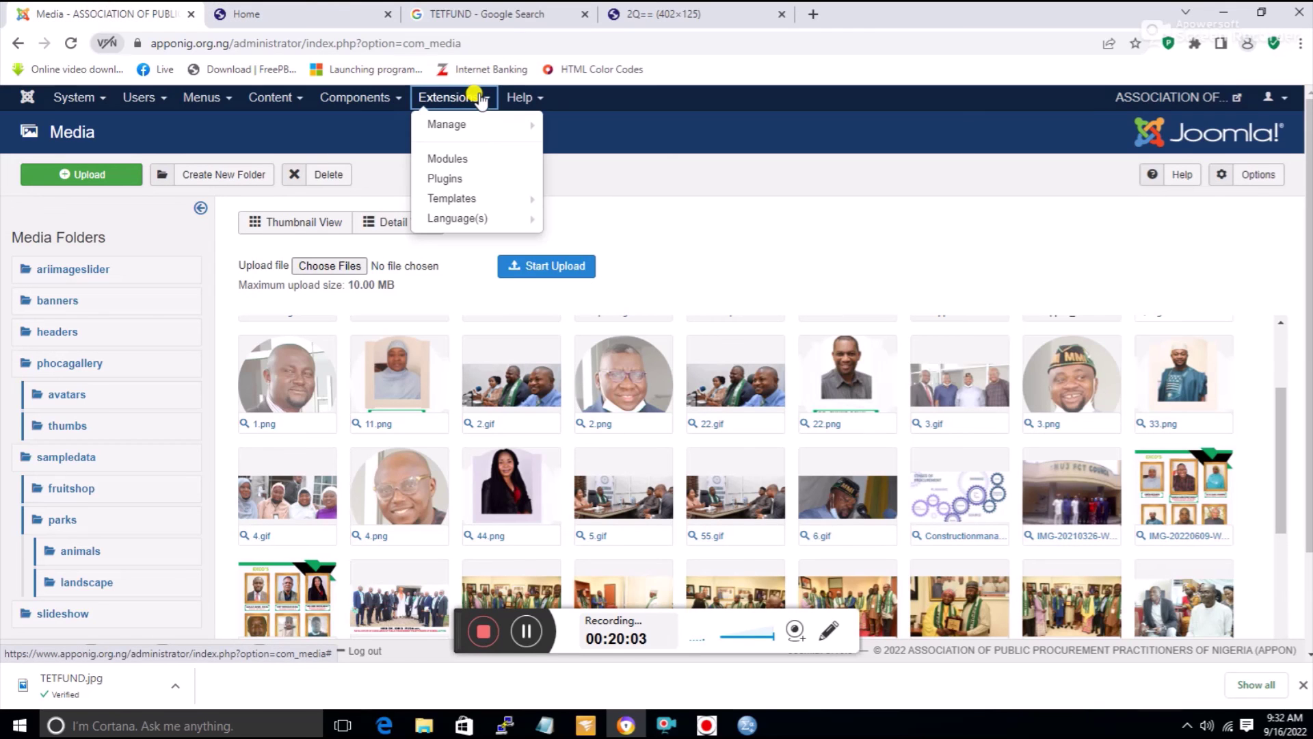
left_click(460, 162)
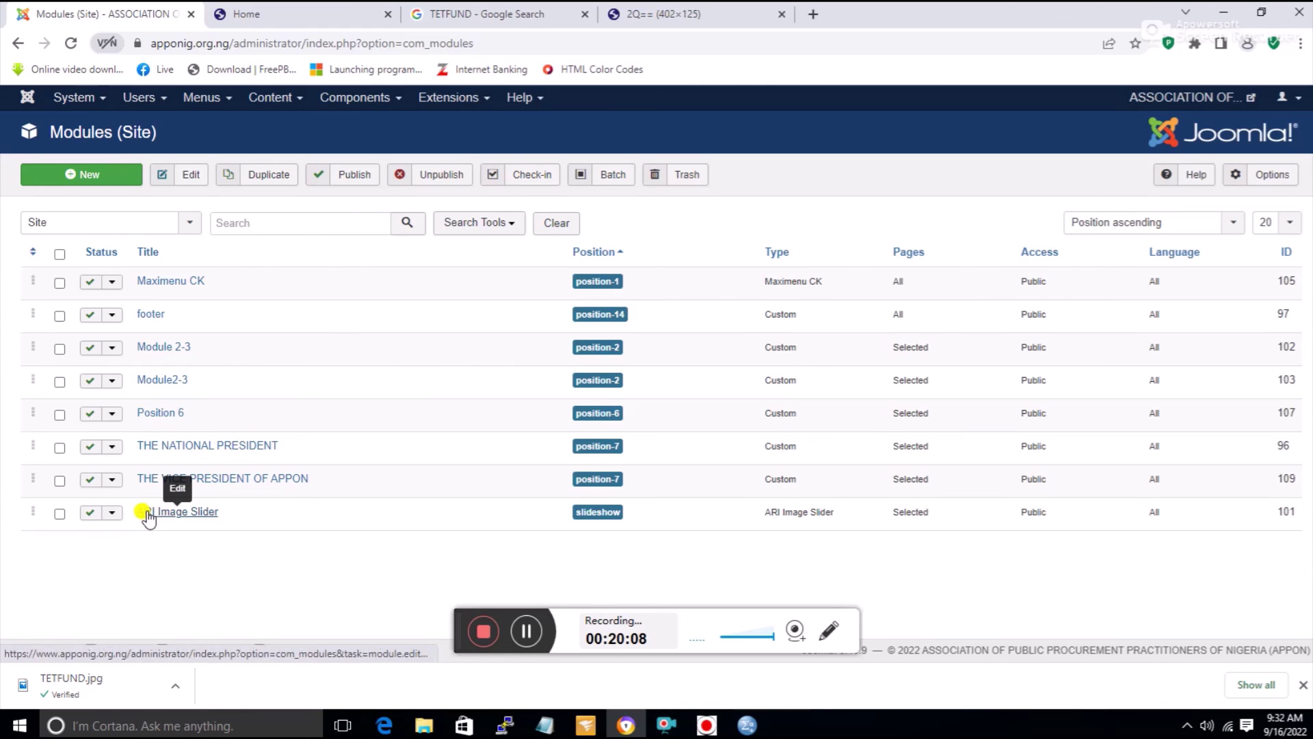
Step: Check that ARI Image Slider's Image path is images/slideshow against the homepage, then close unsaved
left_click(193, 511)
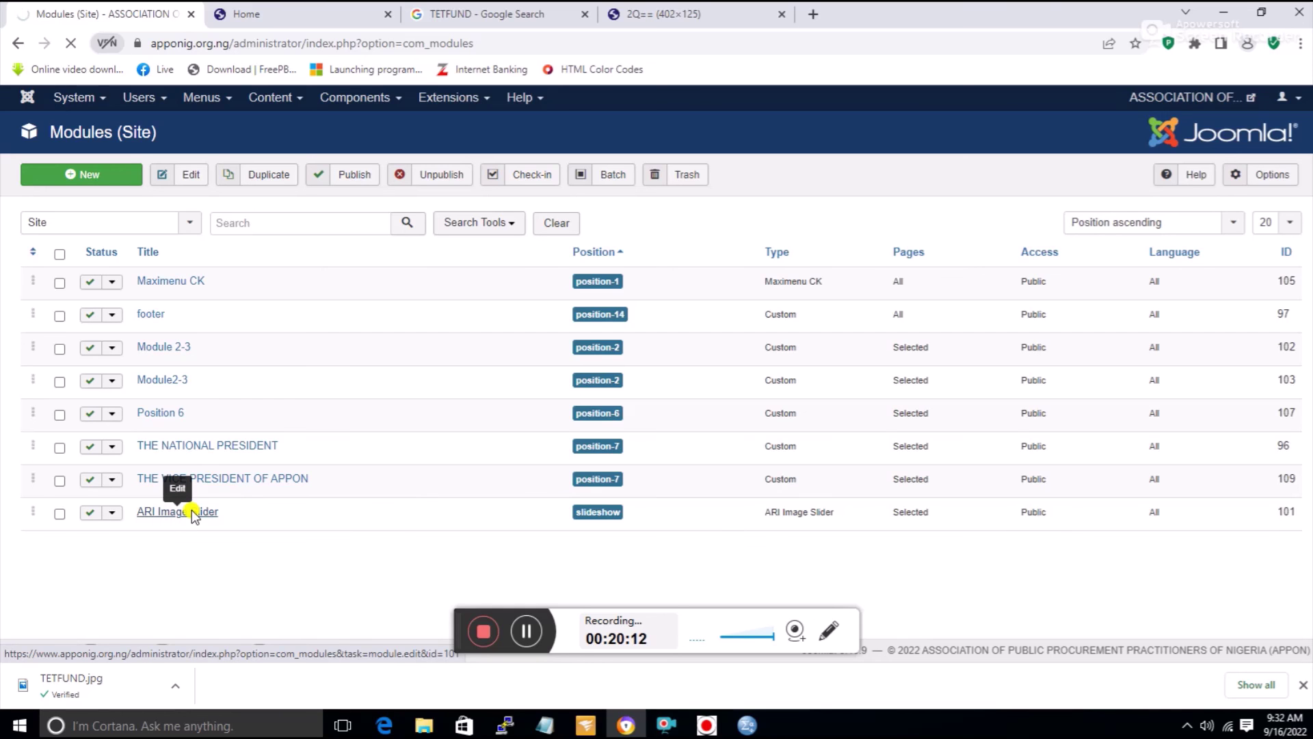
scroll(463, 363, "down", 1)
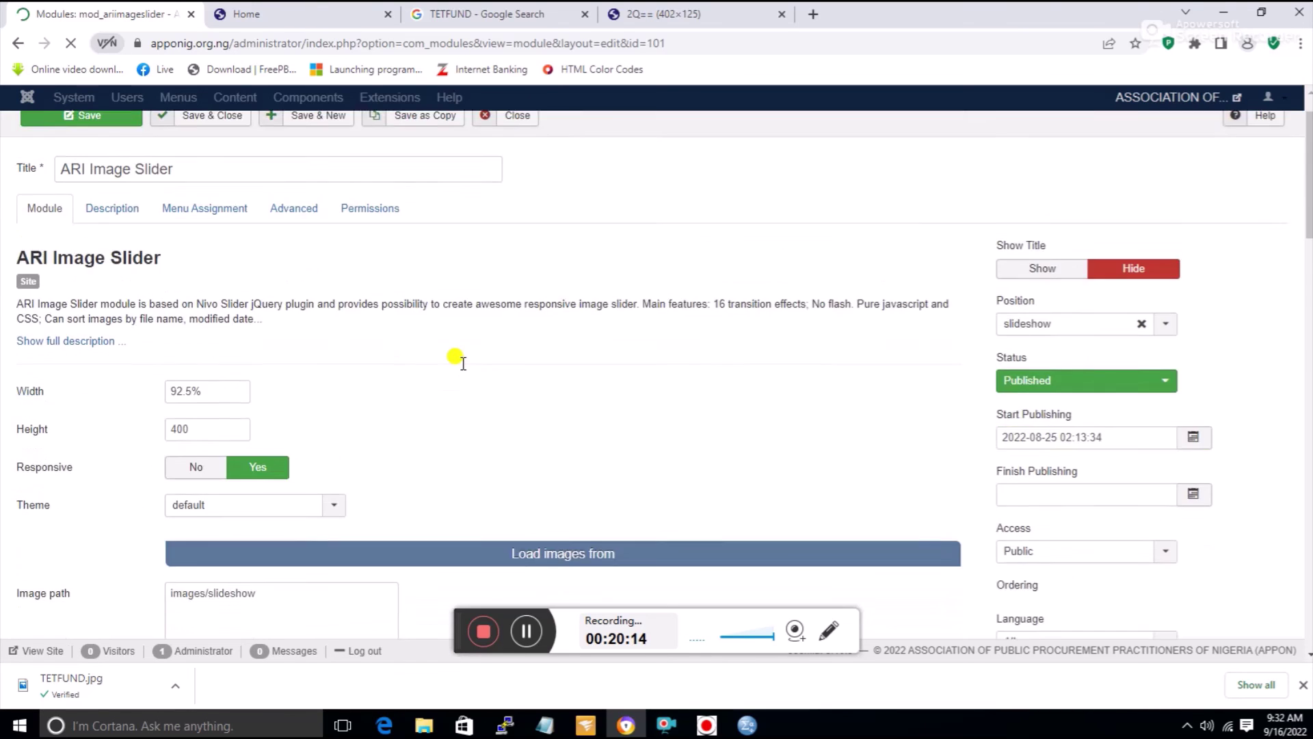
scroll(469, 344, "down", 5)
scroll(466, 344, "up", 1)
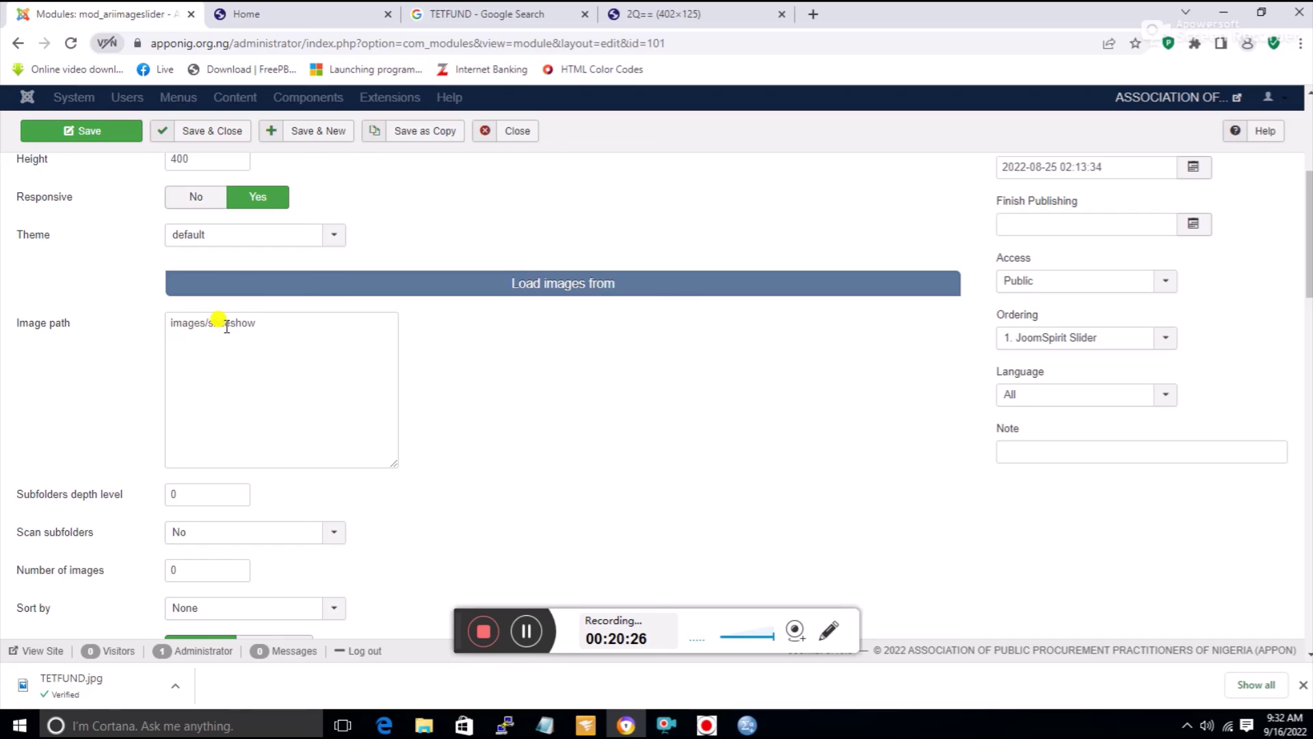
left_click(254, 13)
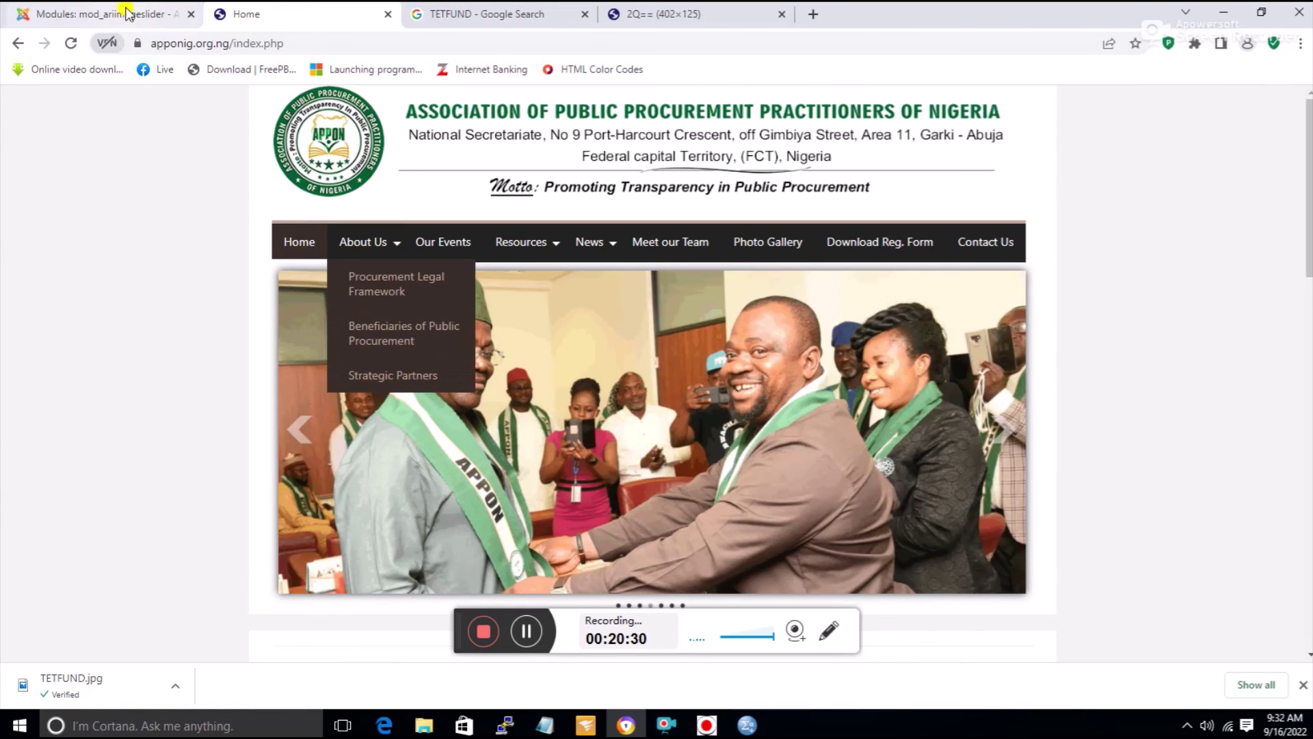
left_click(122, 14)
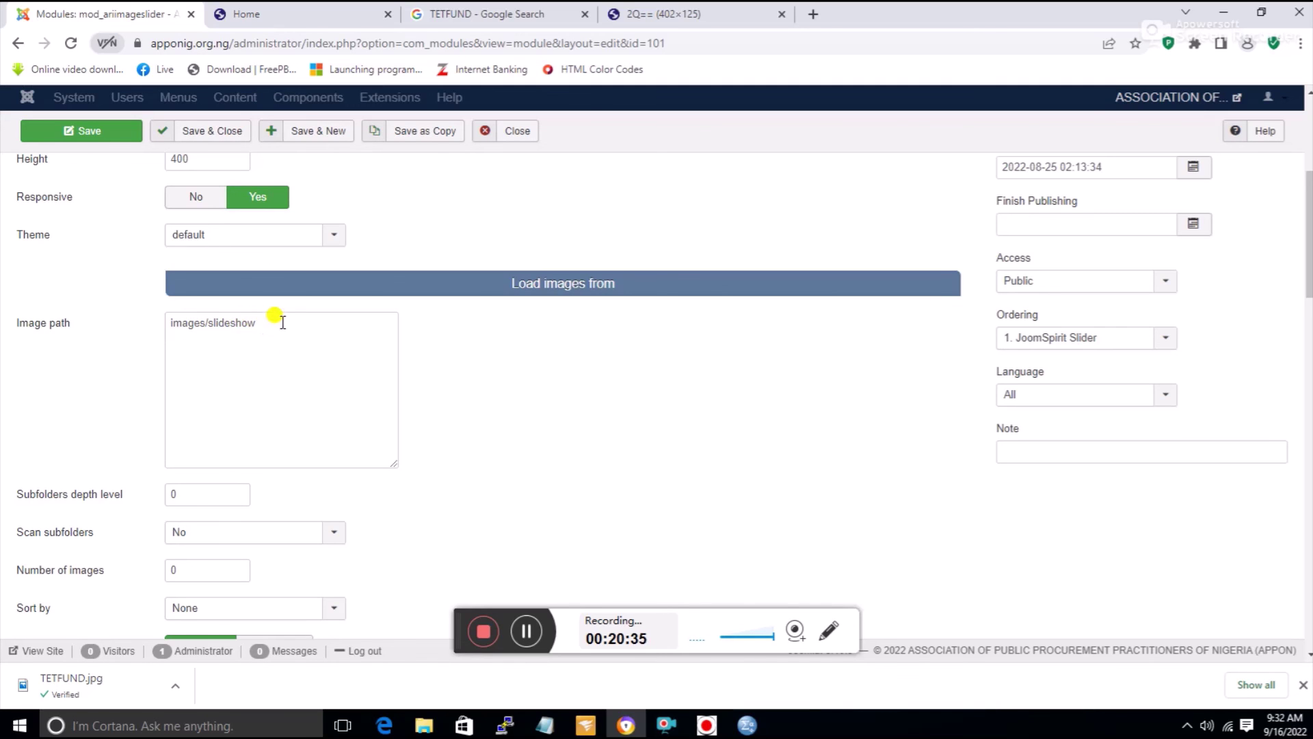
scroll(284, 320, "up", 5)
scroll(239, 342, "down", 5)
scroll(195, 329, "up", 5)
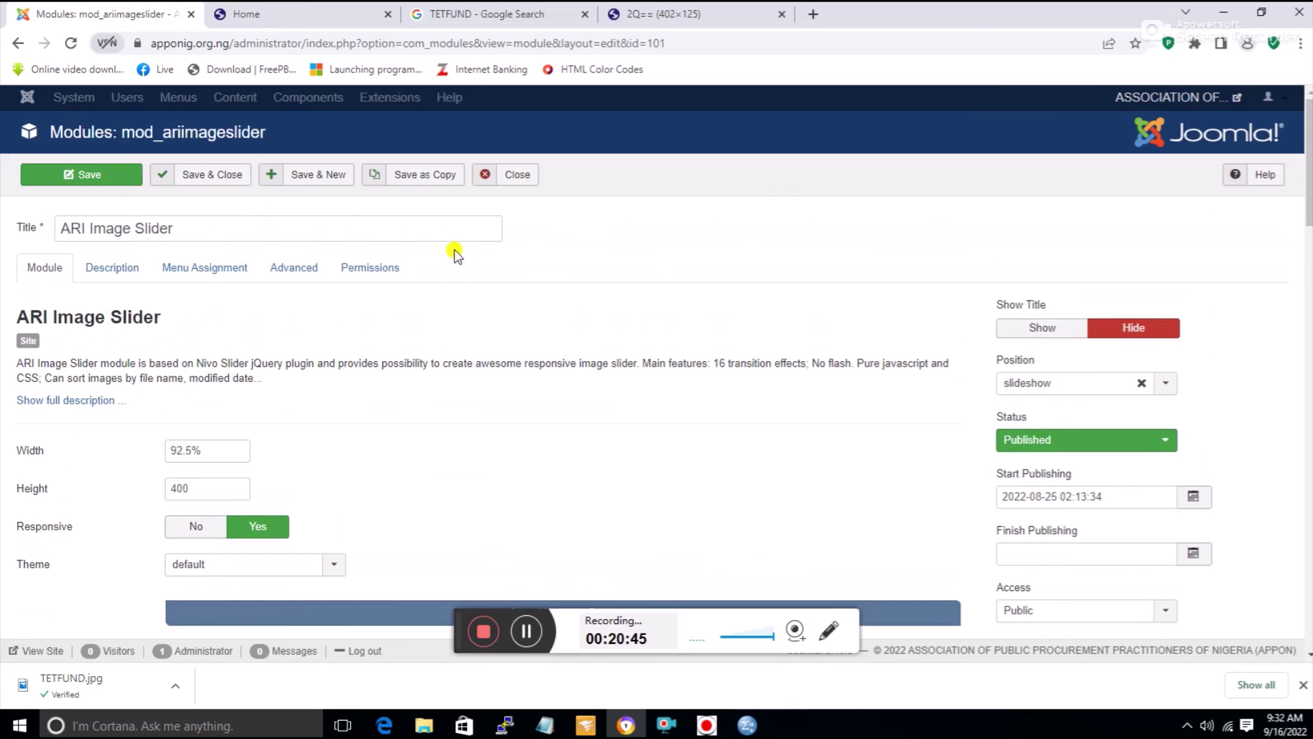
left_click(509, 171)
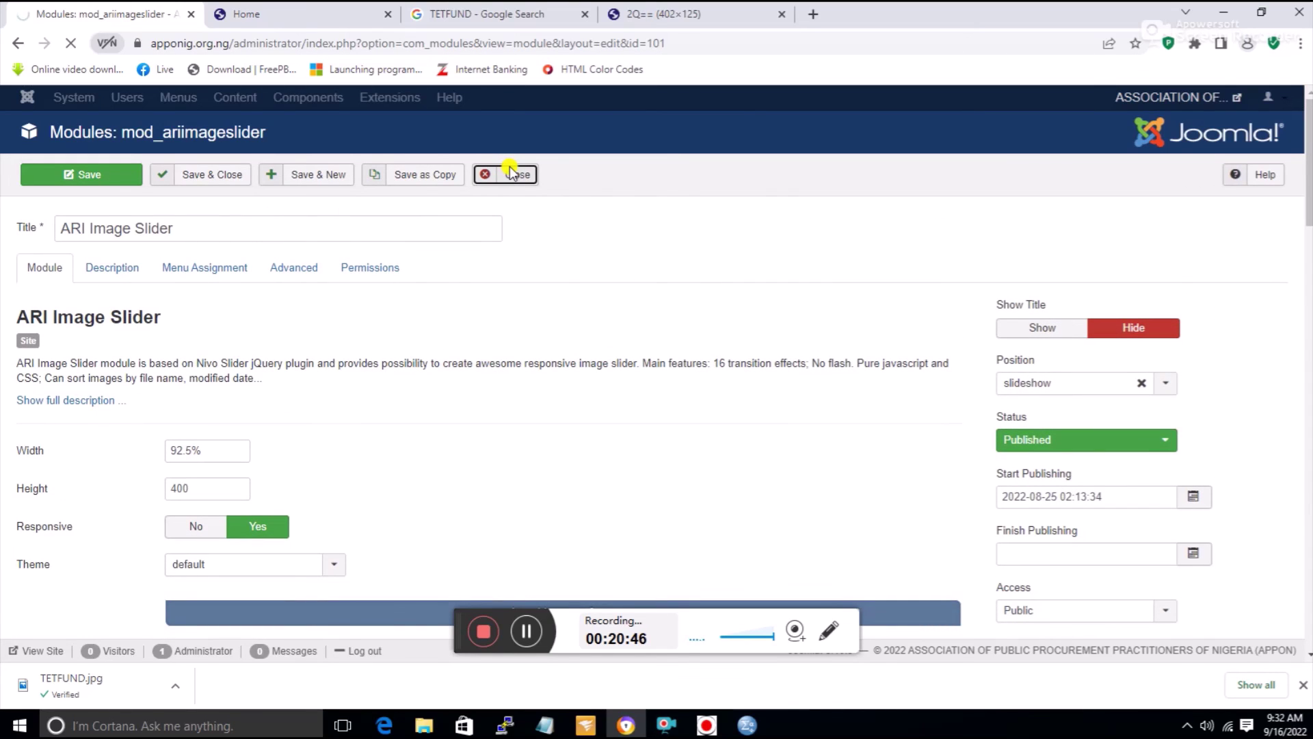
Step: Open the images/slideshow media folder and compare its a.gif–i.gif pictures with the homepage slider
left_click(271, 100)
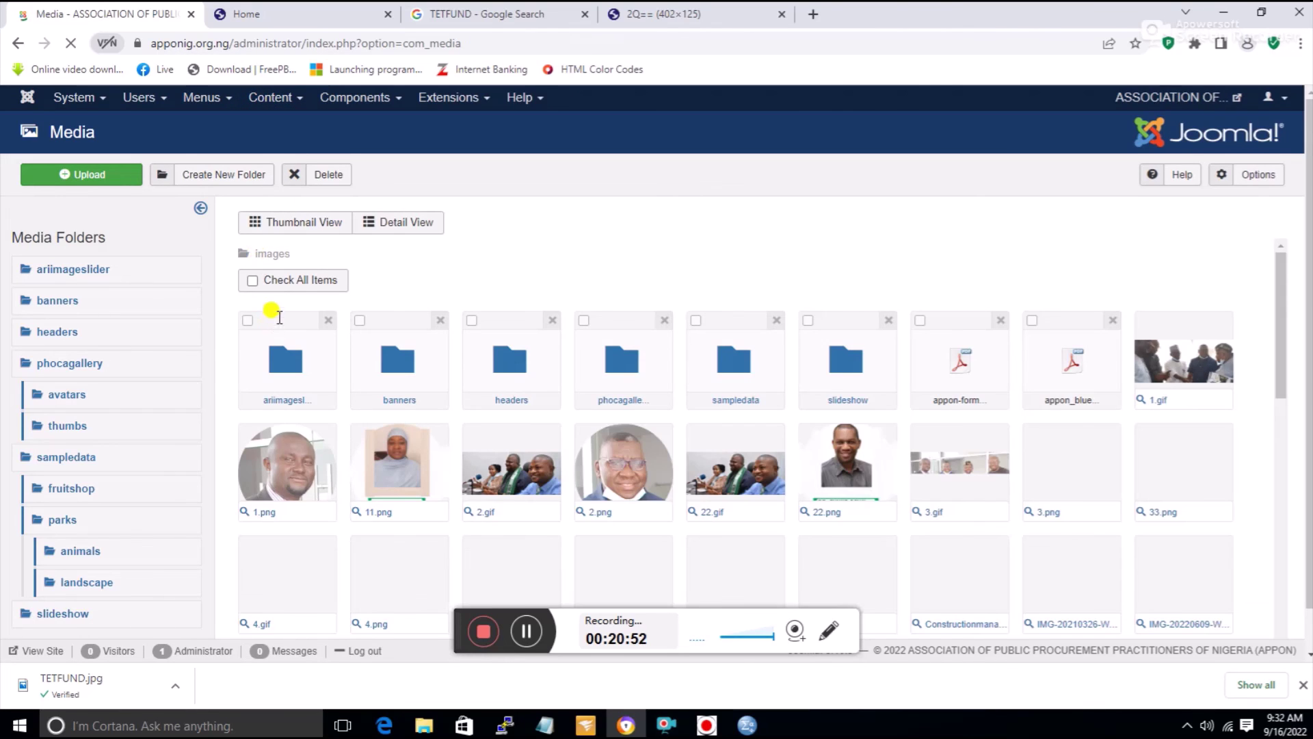
left_click(843, 367)
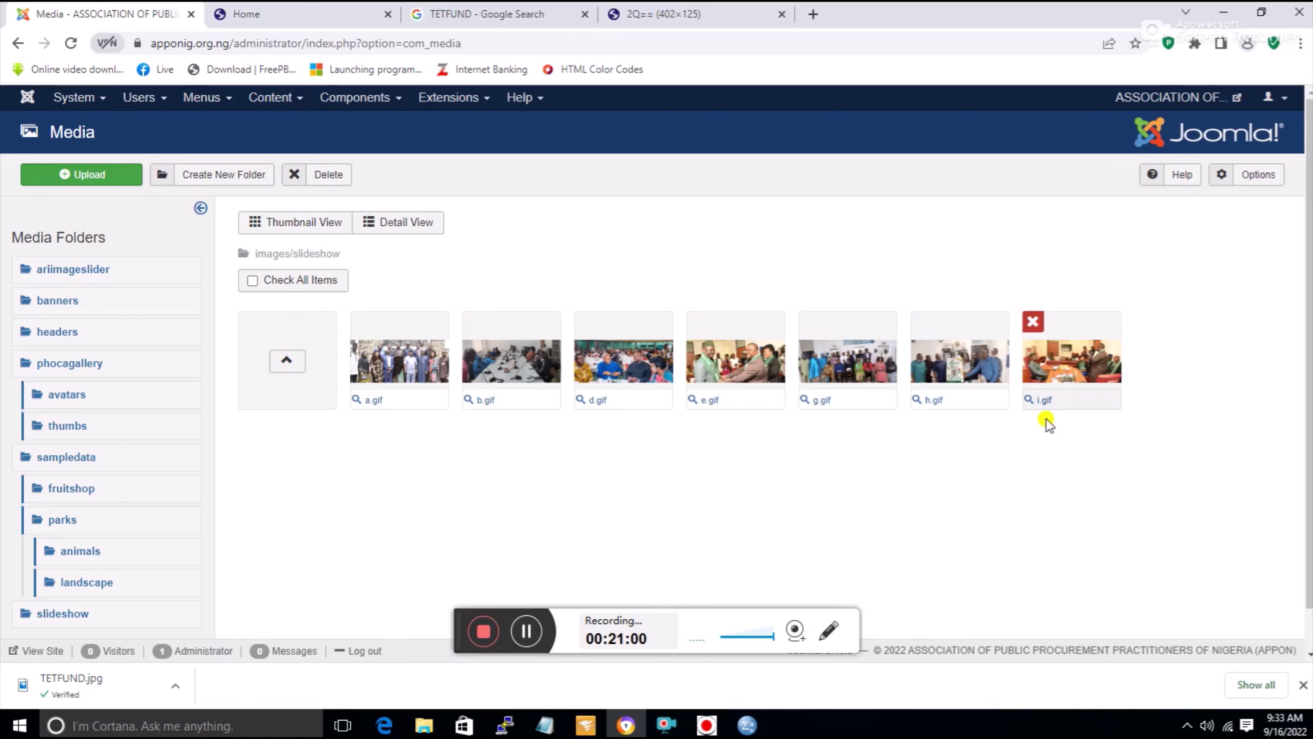
left_click(337, 14)
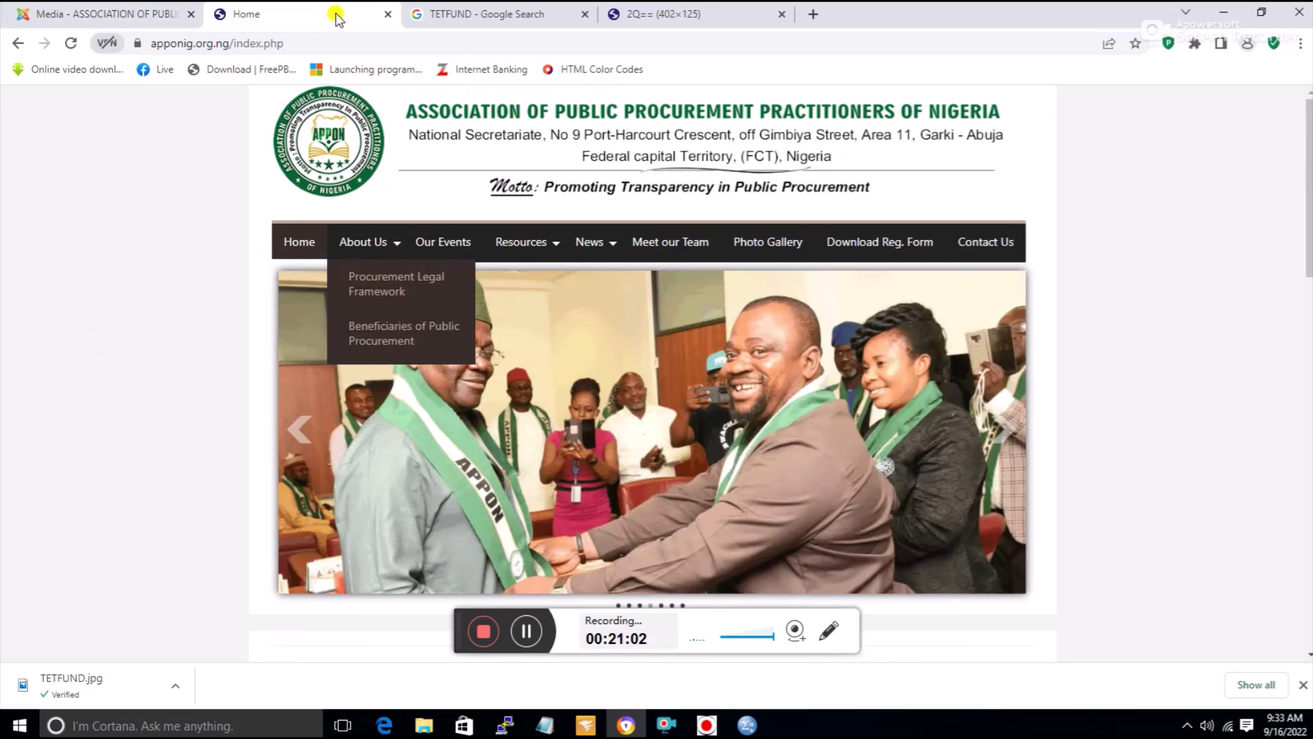
left_click(135, 14)
mouse_move(362, 323)
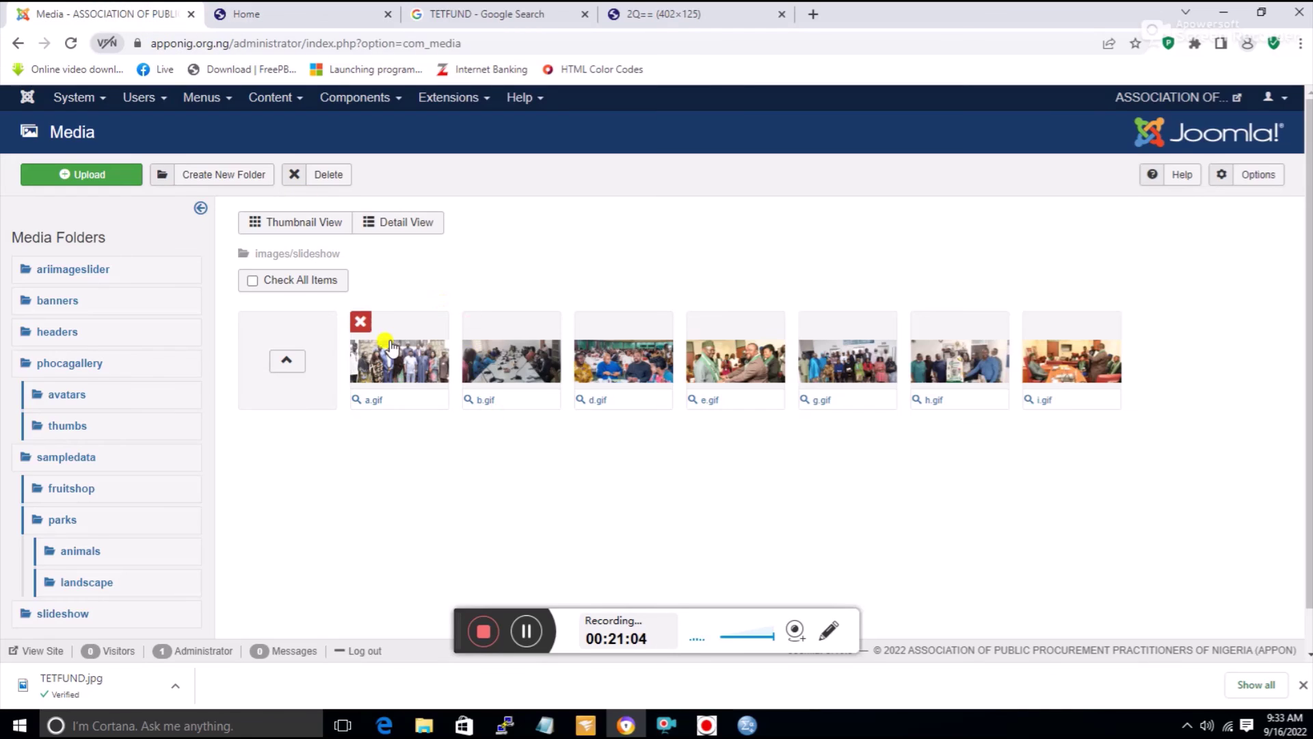